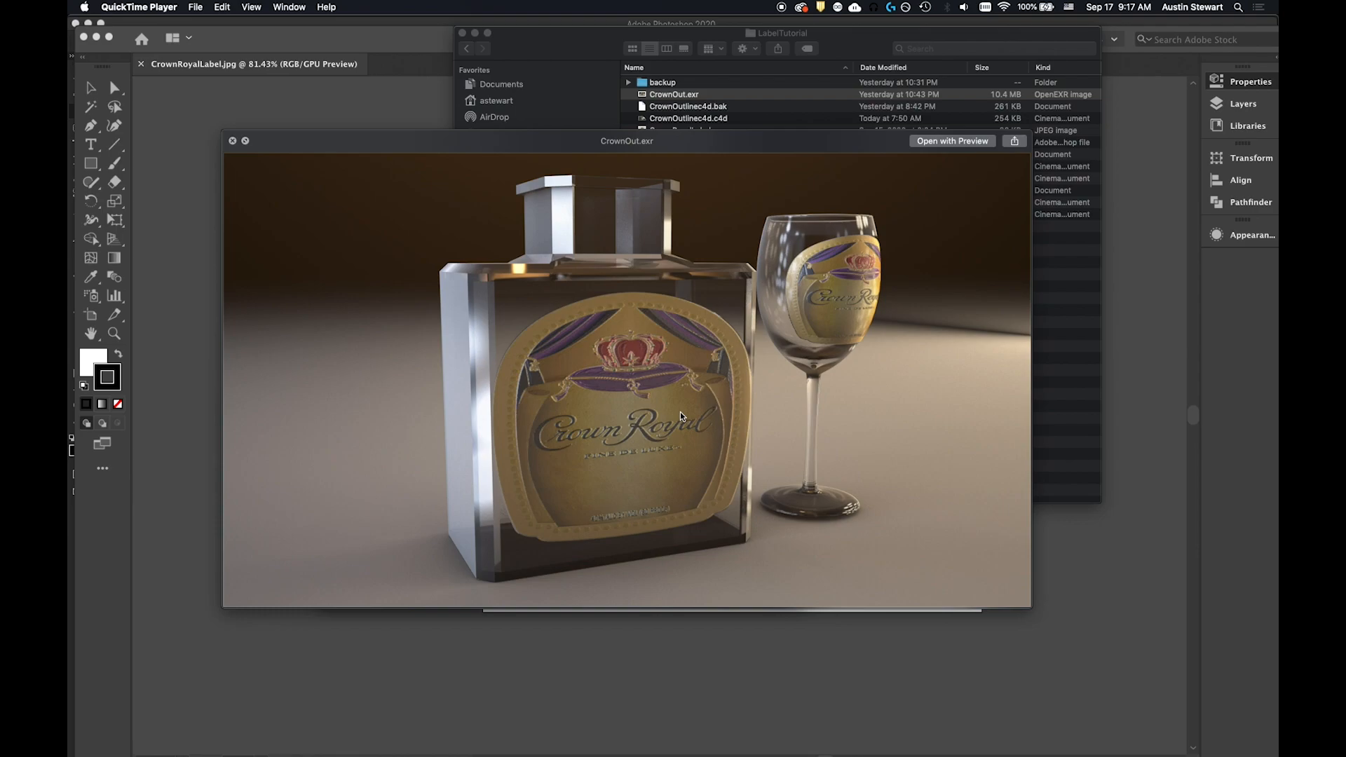
# Step: Look over the masked label document in Photoshop and return to the CrownRoyalLabel.jpg document in Illustrator
pyautogui.press('super+Tab')
pyautogui.press('super+Tab')
pyautogui.press('super+Tab')
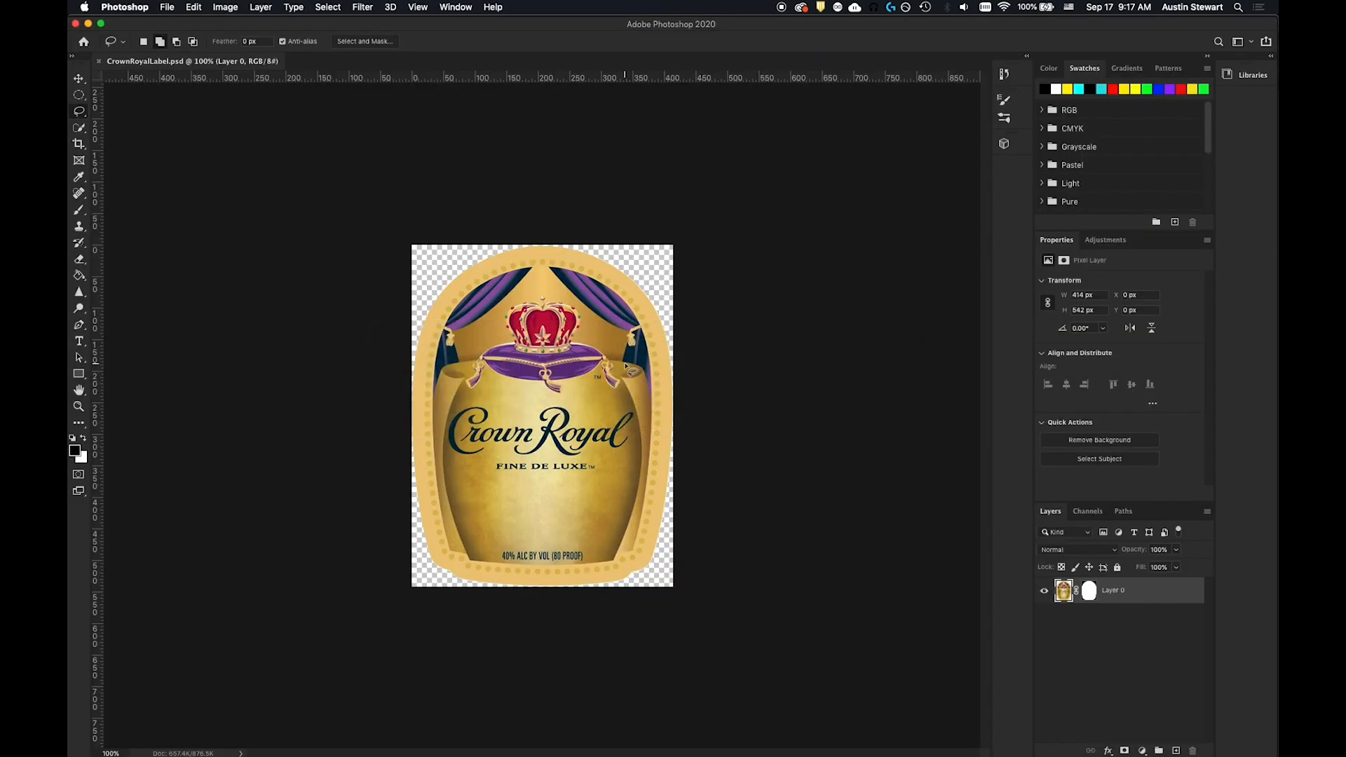
pyautogui.press('super+Tab')
pyautogui.press('super+Tab')
pyautogui.press('super+Tab')
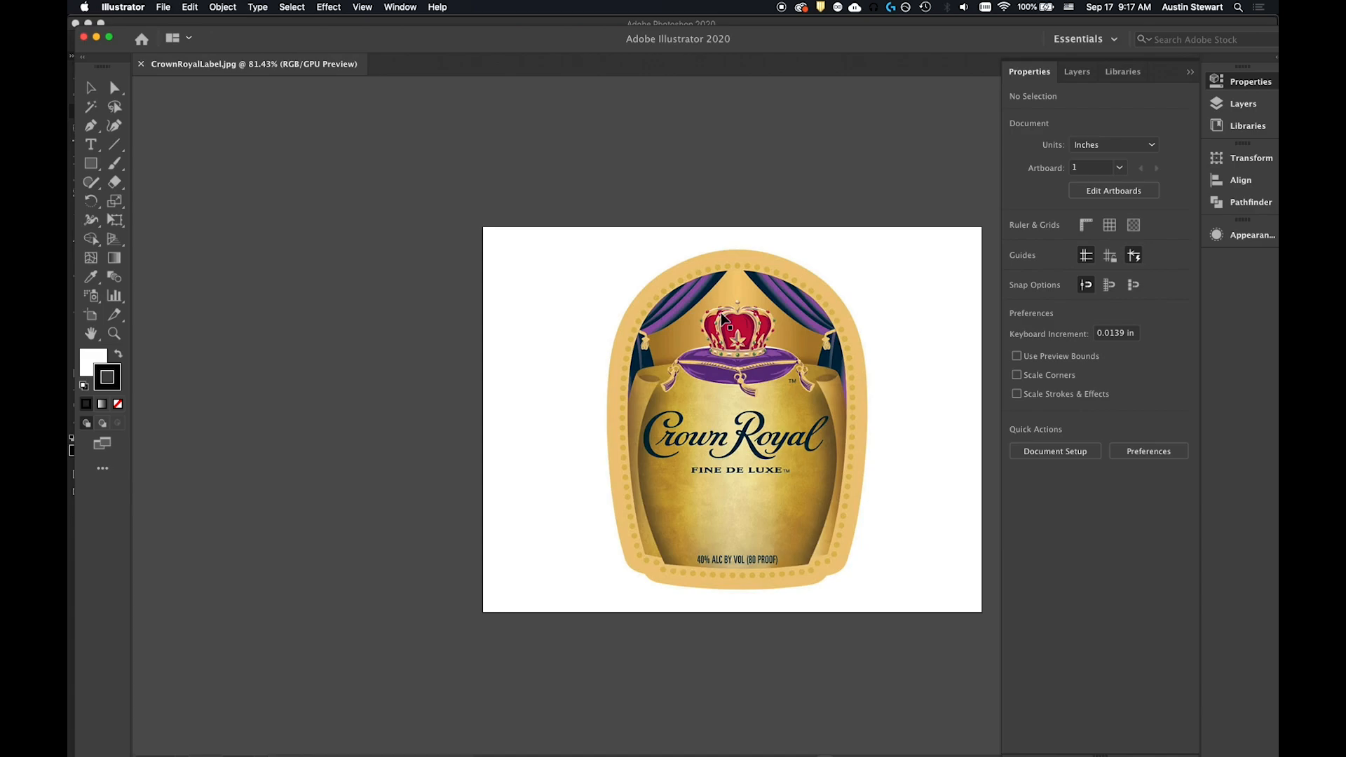
# Step: Image-trace the Crown Royal label with the Silhouettes preset and expand the result into an editable vector shape
pyautogui.click(726, 356)
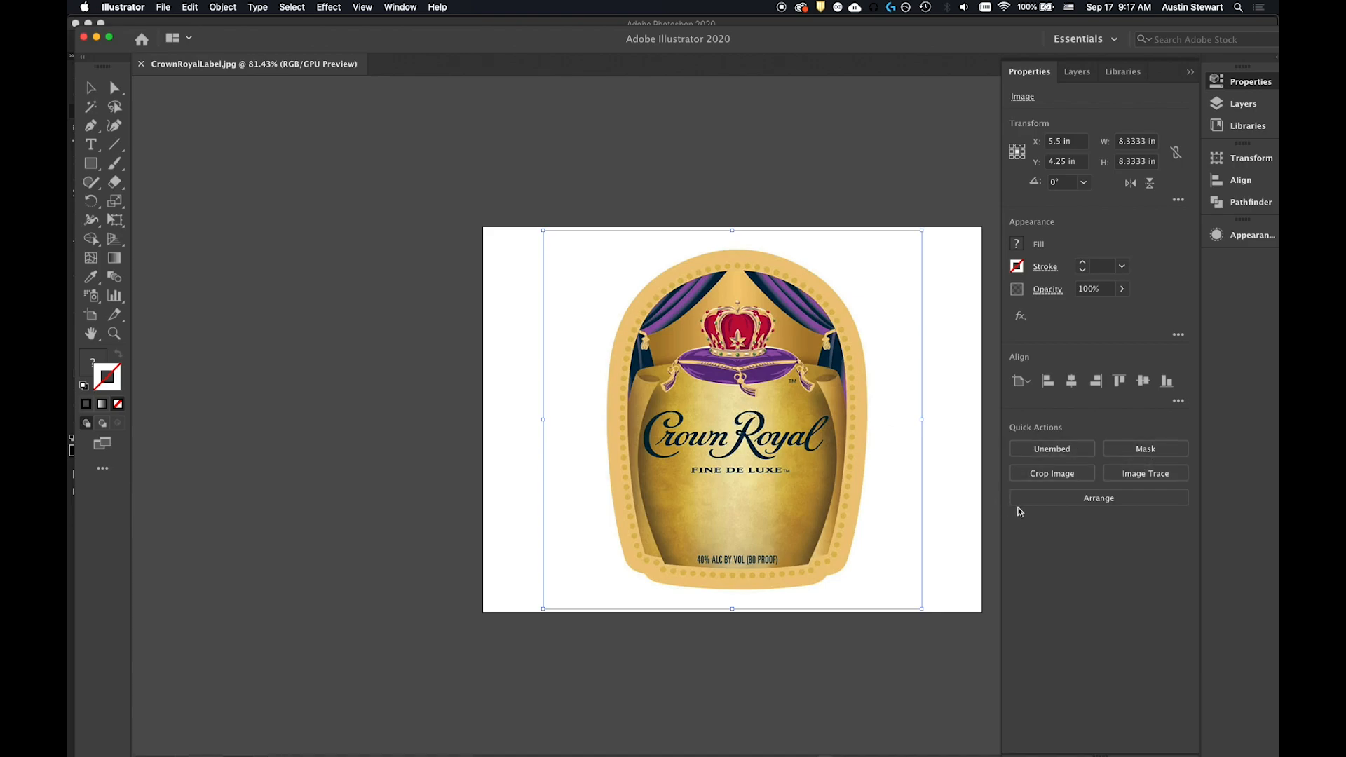
pyautogui.click(1143, 476)
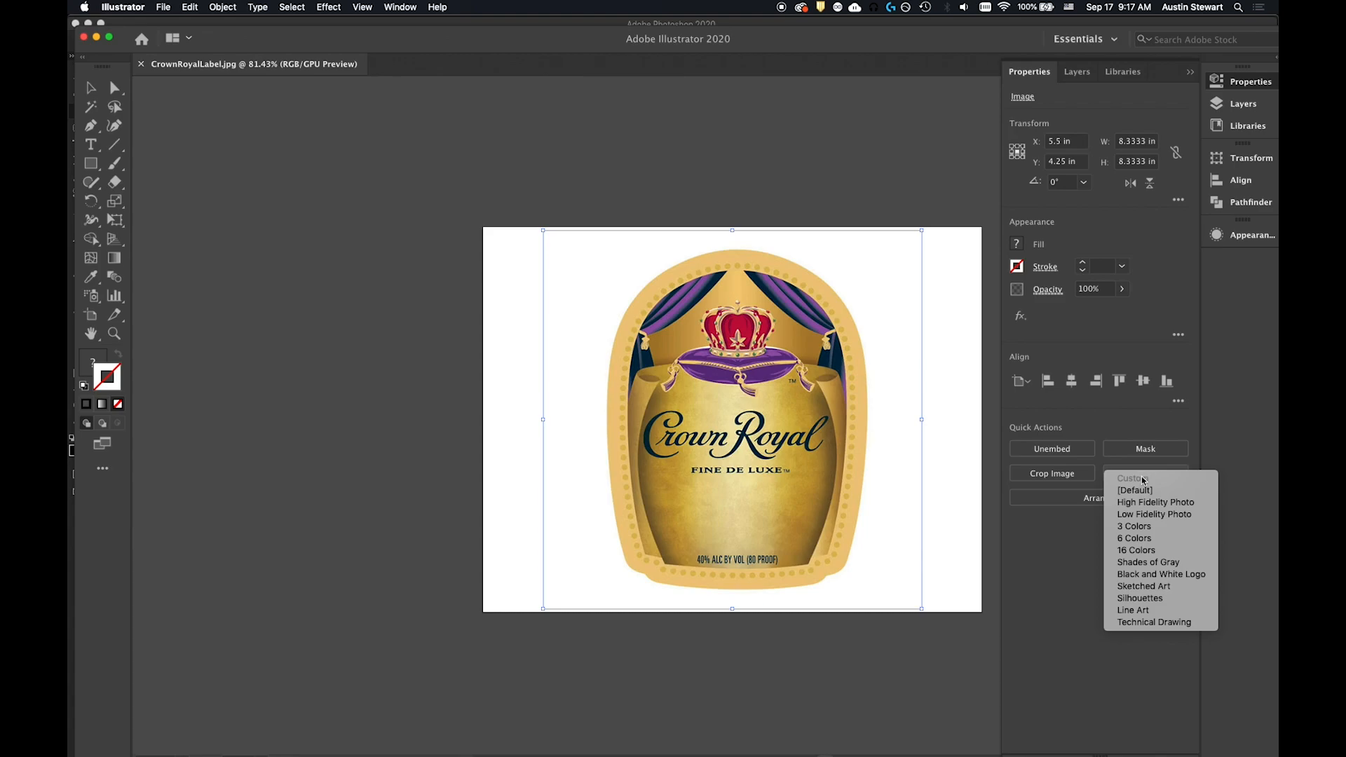
pyautogui.click(1137, 600)
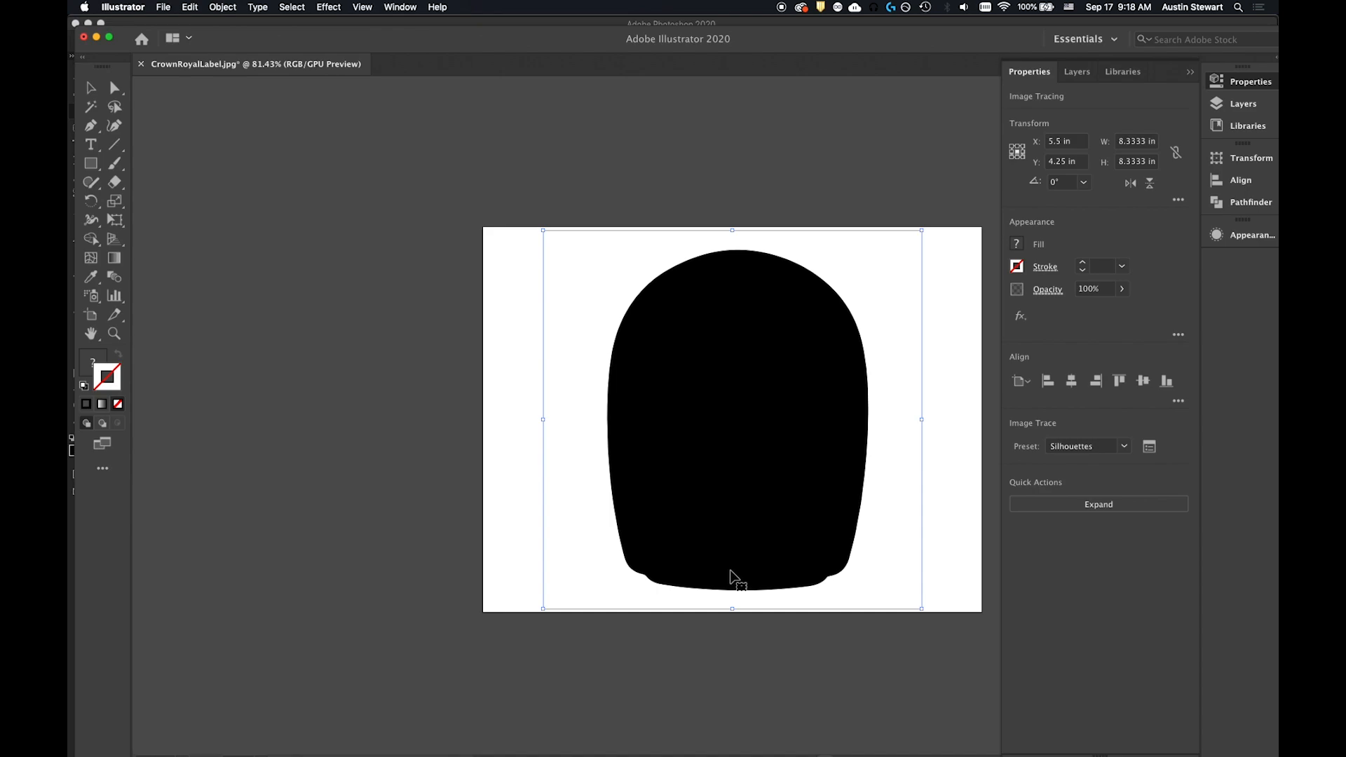
pyautogui.click(1120, 506)
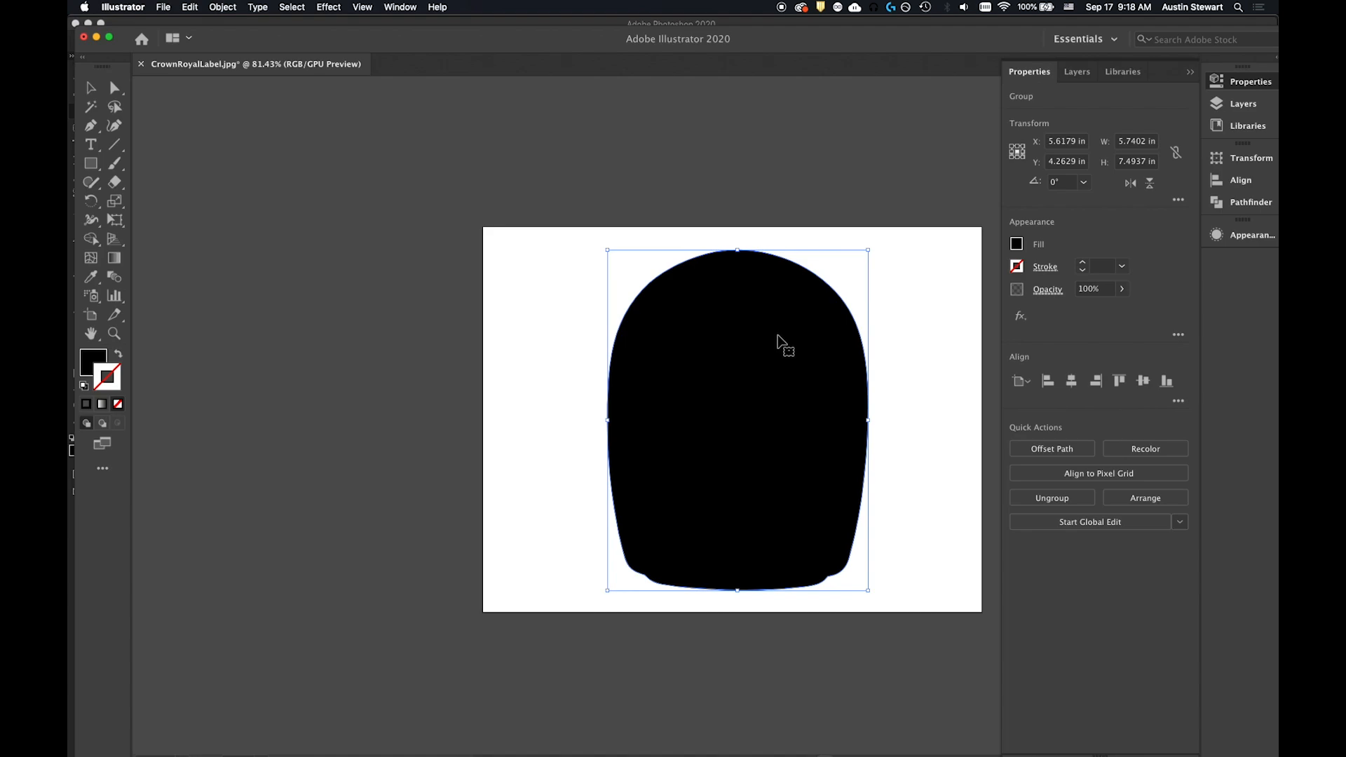
# Step: Examine the anchor points of the expanded label silhouette with the Direct Selection tool and return to the Selection tool
pyautogui.press('a')
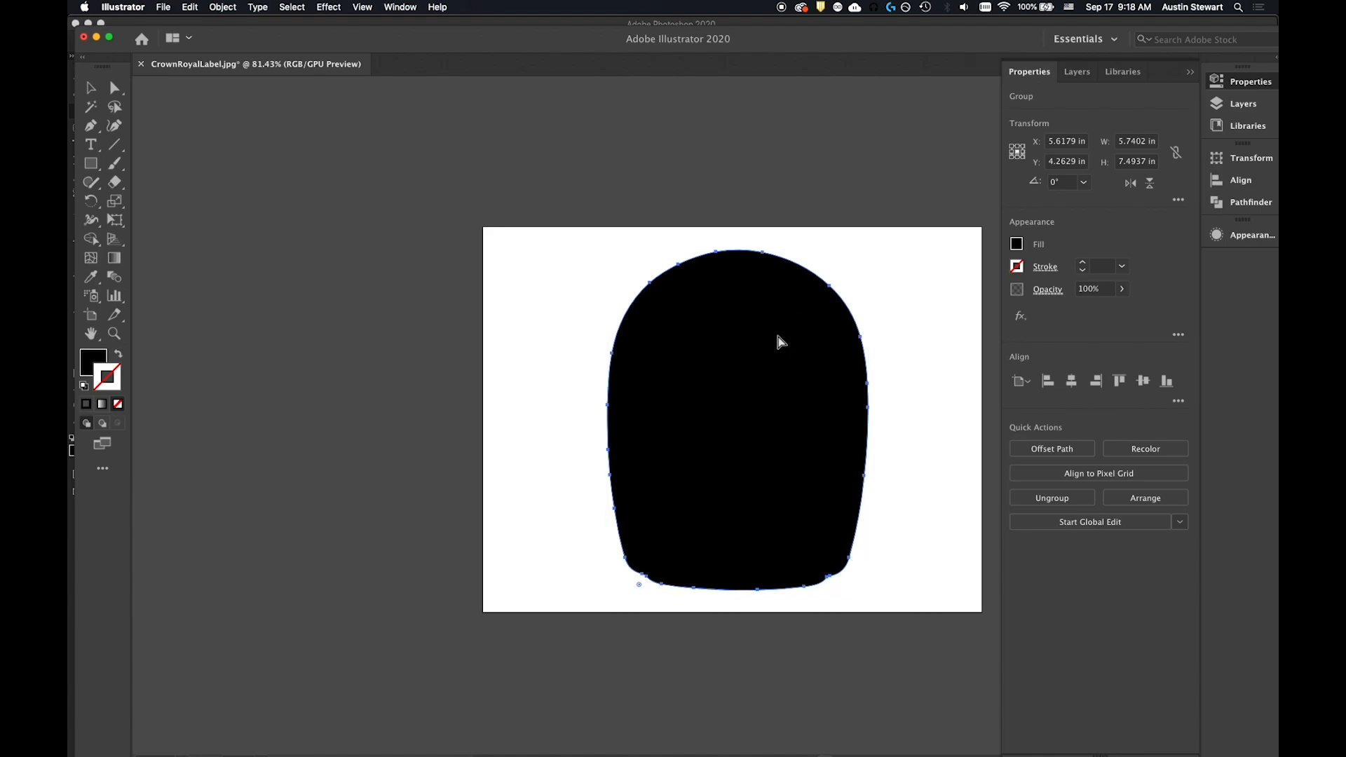
pyautogui.press('v')
pyautogui.press('a')
pyautogui.press('v')
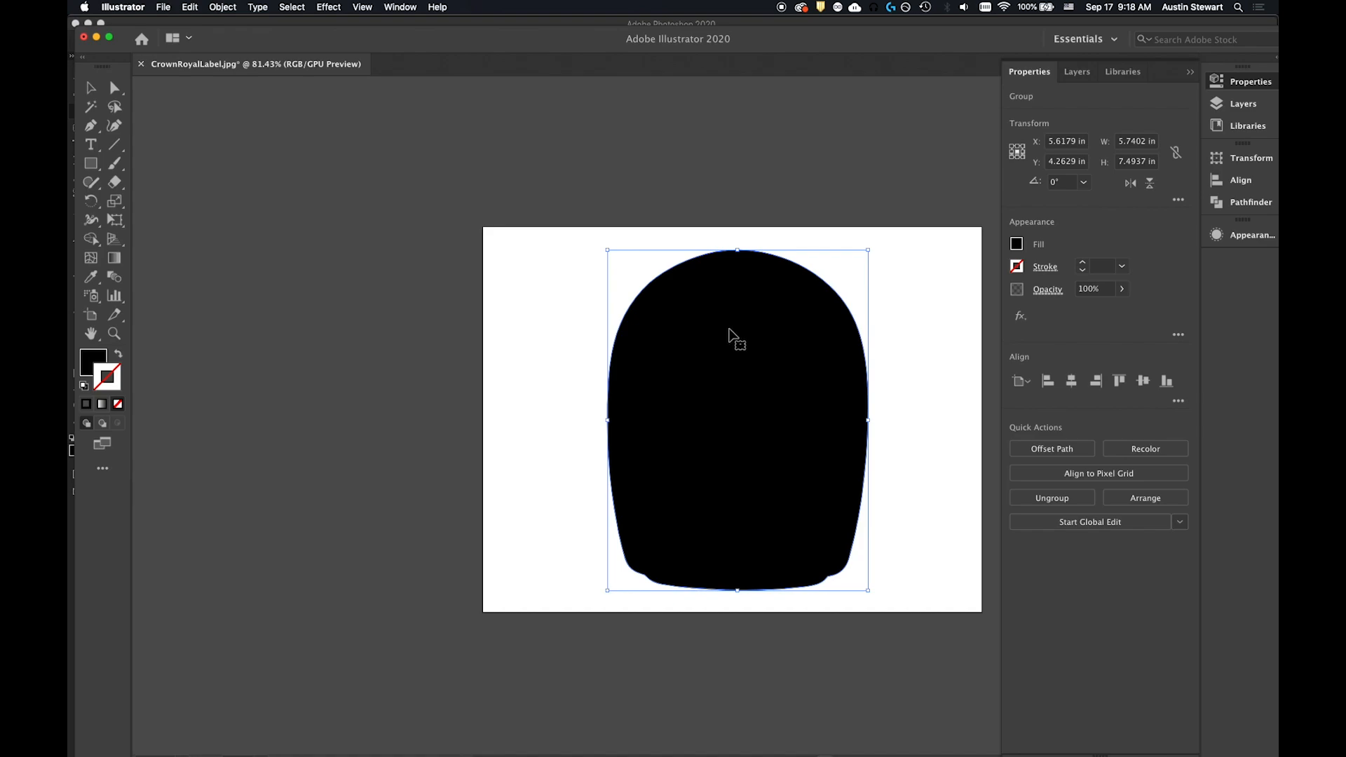
# Step: Switch to Photoshop and paste the silhouette into CrownRoyalLabel.psd as a path to make a vector mask on Layer 0
pyautogui.press('super+Tab')
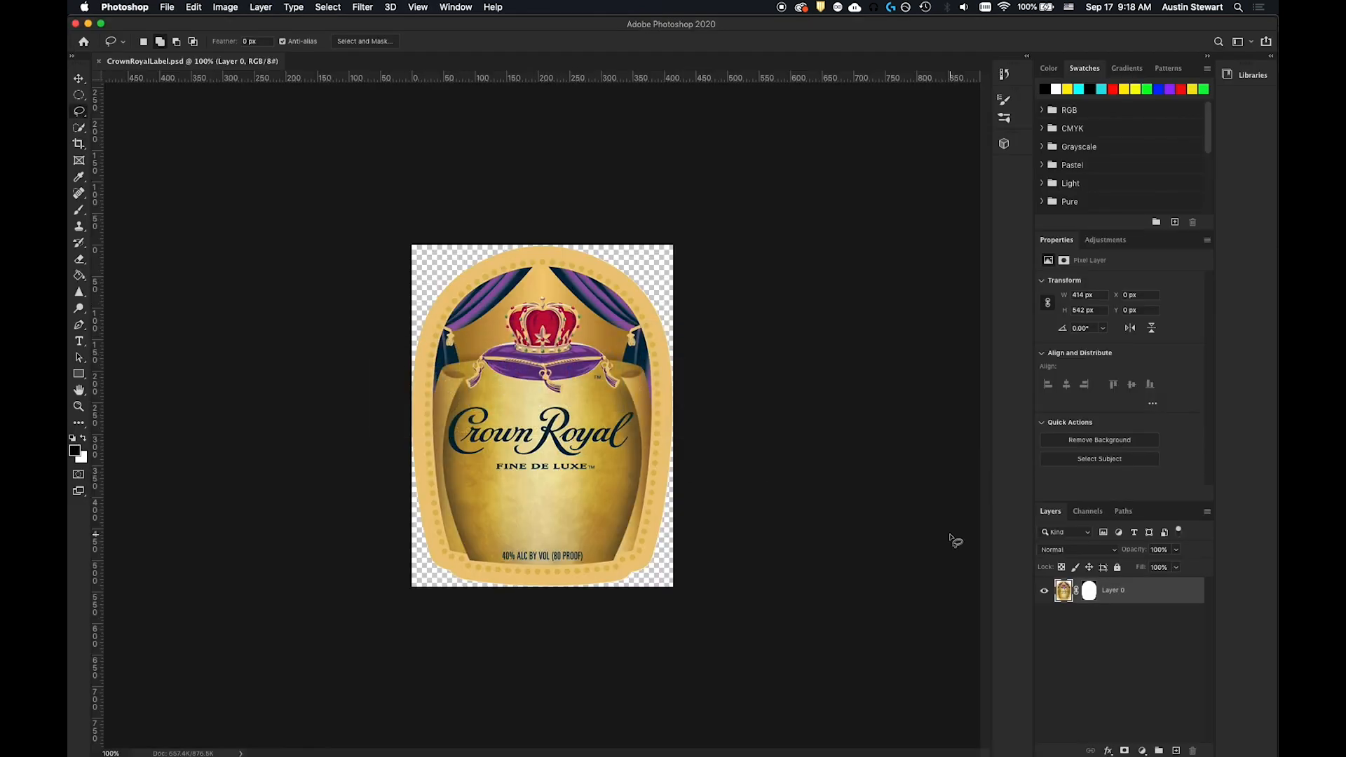
pyautogui.click(1123, 511)
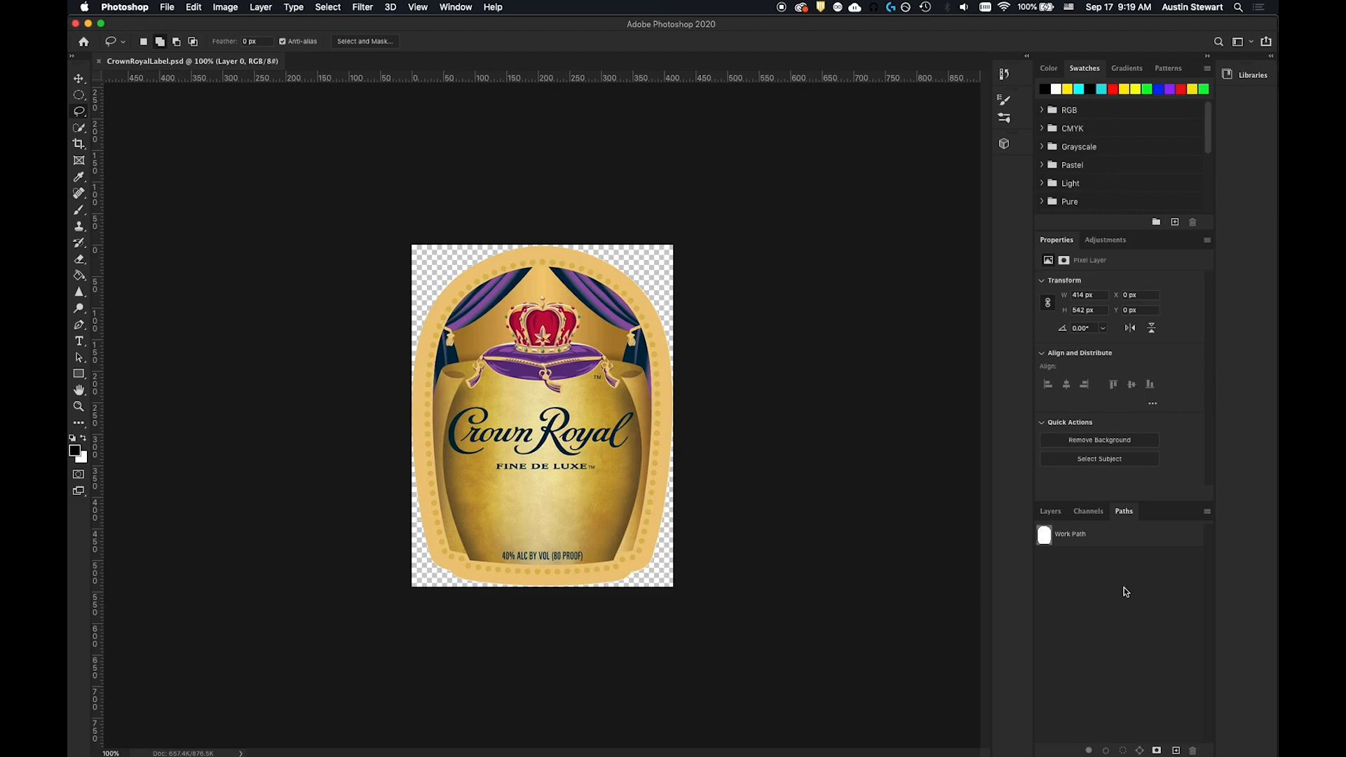
pyautogui.press('super+v')
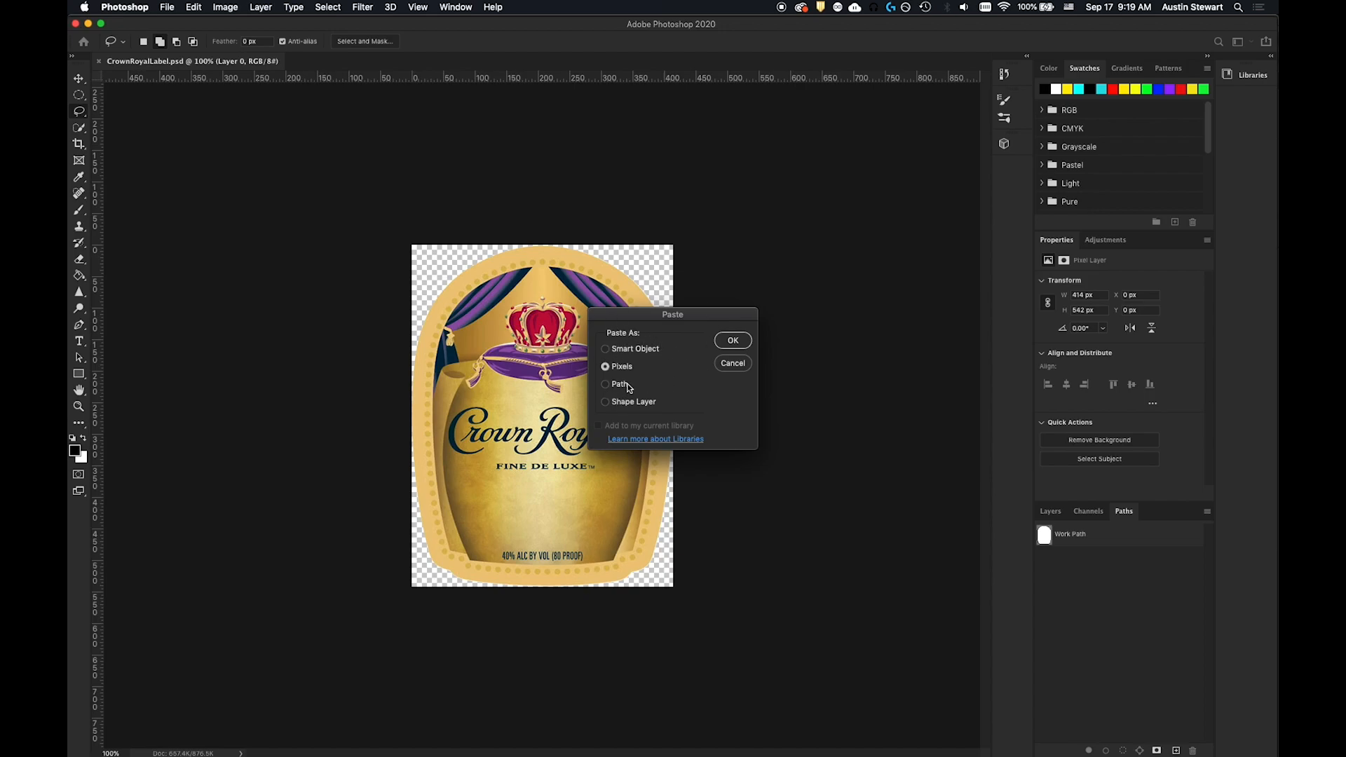
pyautogui.click(621, 384)
pyautogui.click(733, 341)
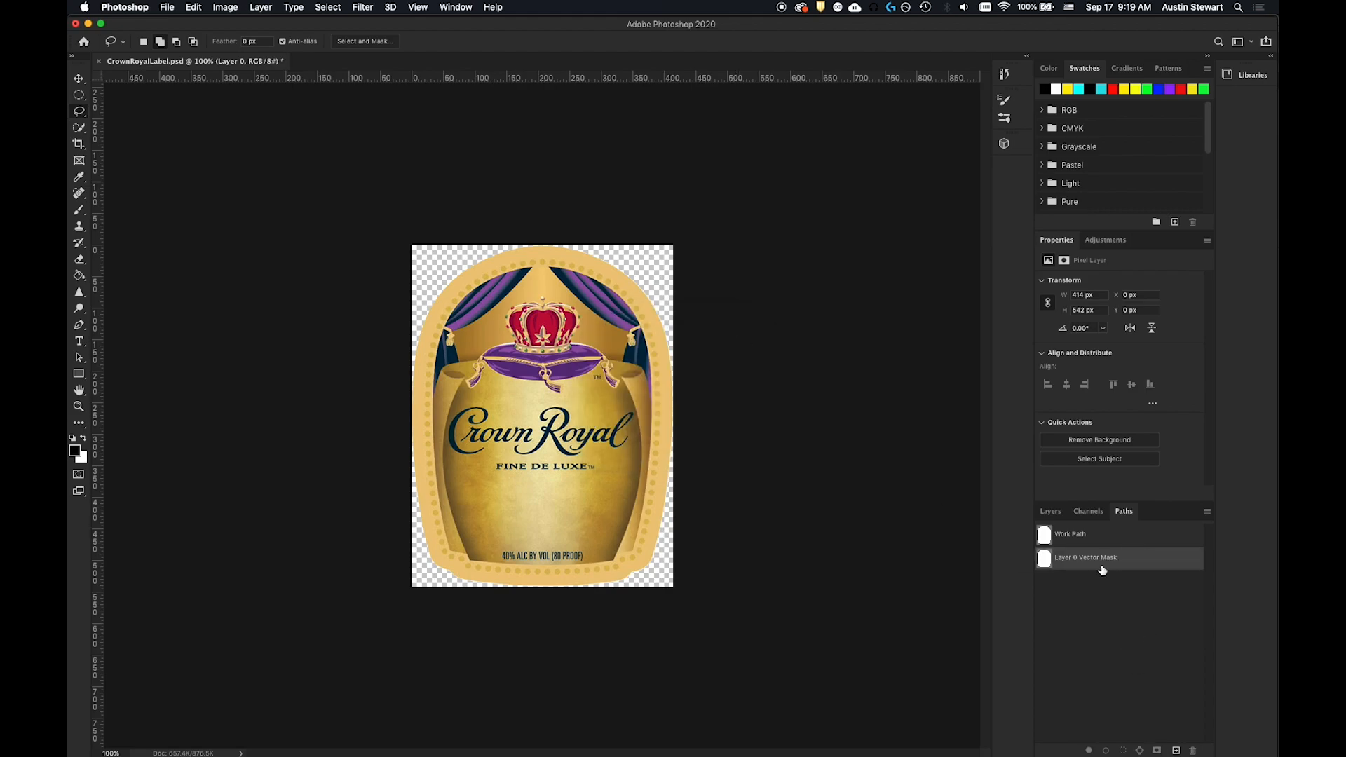
# Step: Inspect Layer 0's image, its layer mask and its vector mask one by one
pyautogui.click(1051, 511)
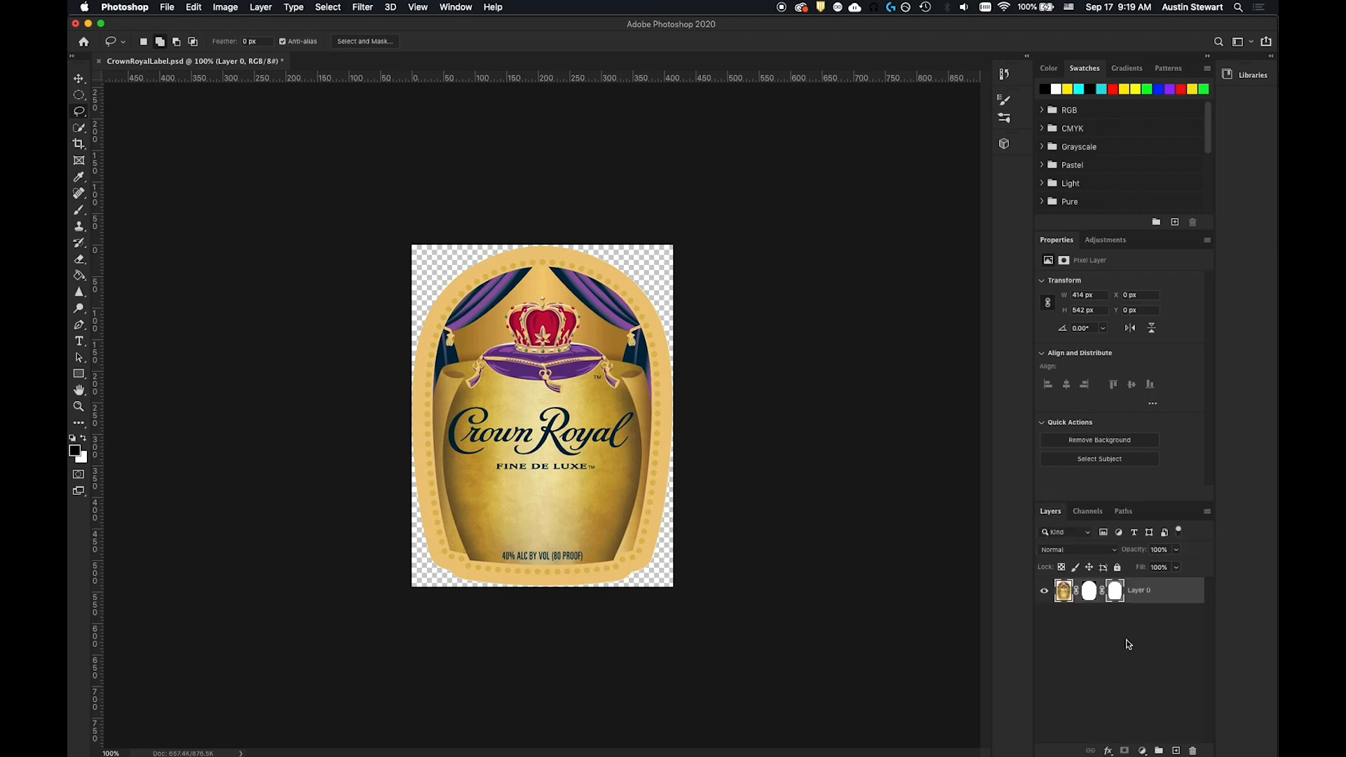
pyautogui.click(1086, 591)
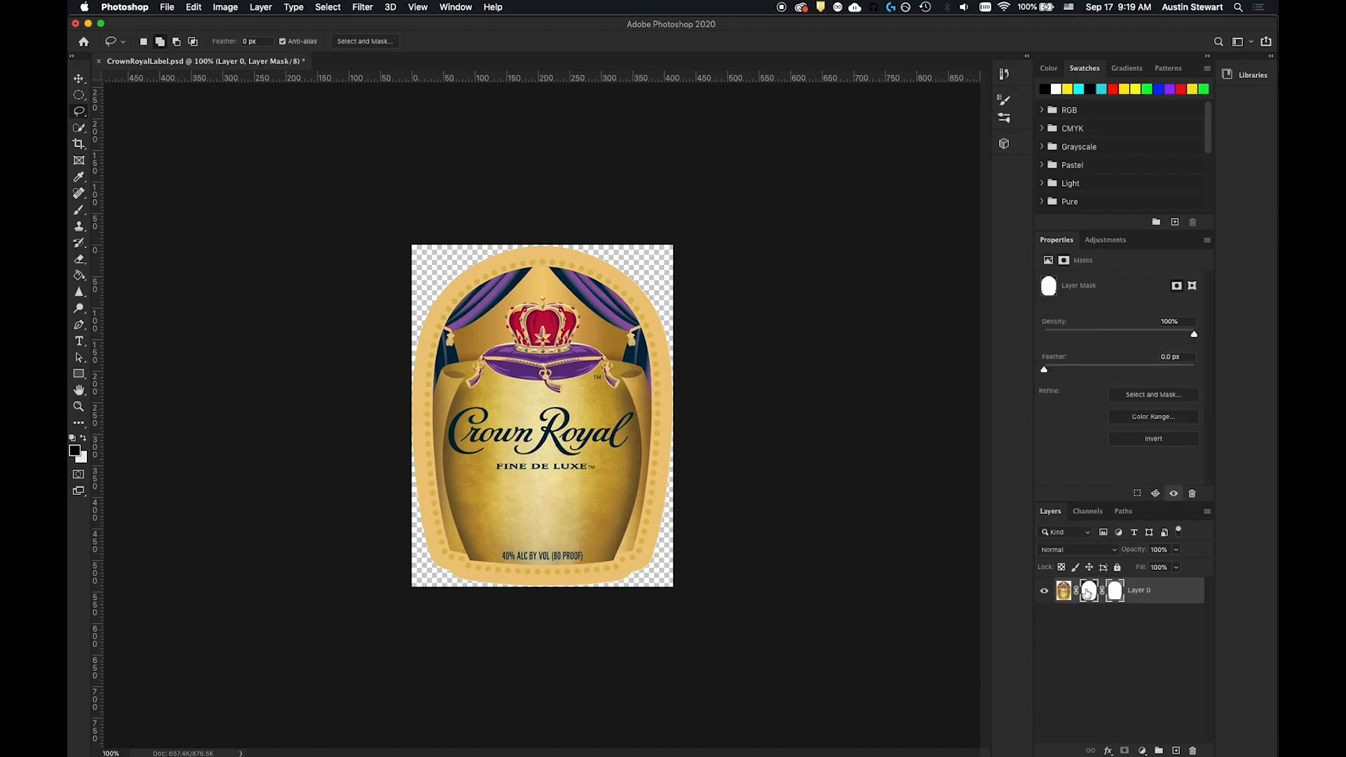
pyautogui.click(1159, 593)
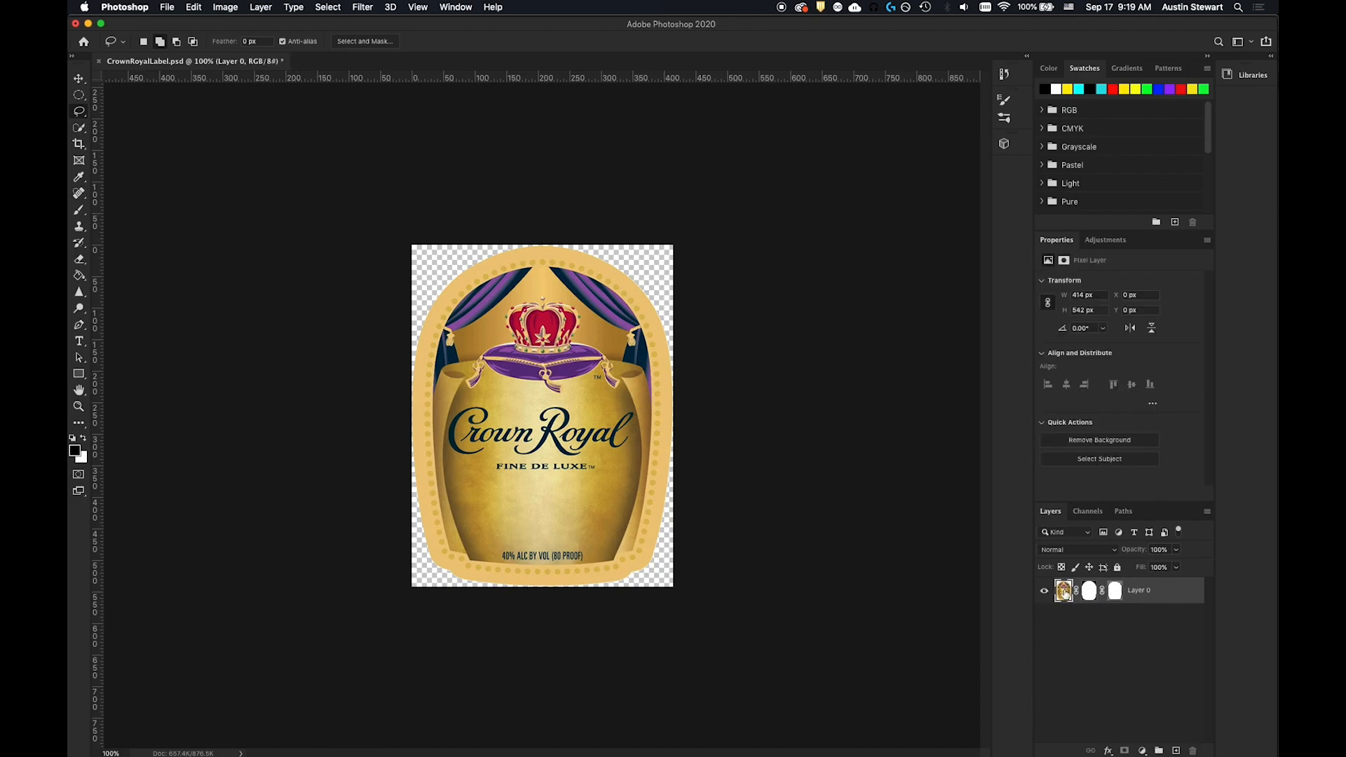
pyautogui.click(1114, 592)
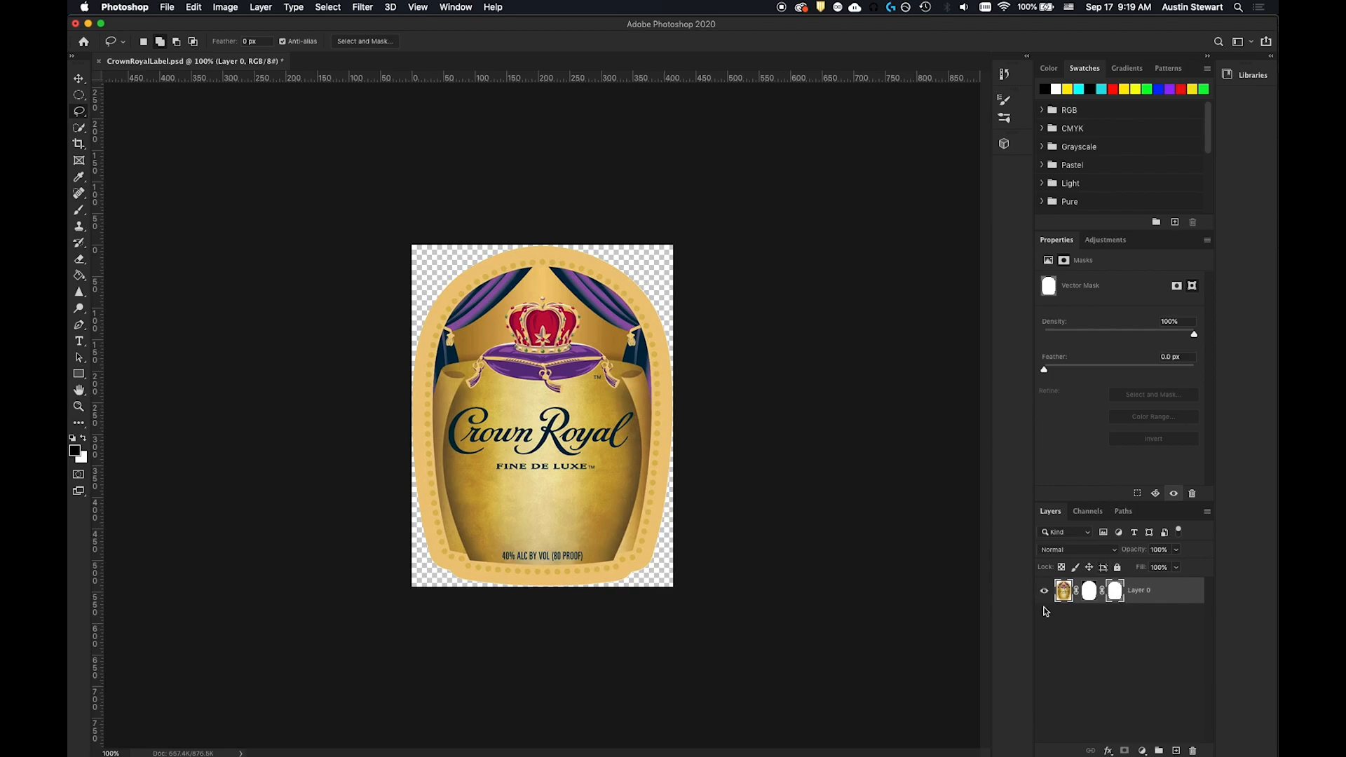
# Step: Compare the document's channels, paths and layers, showing and hiding the Layer 0 Mask channel as an overlay
pyautogui.click(1093, 513)
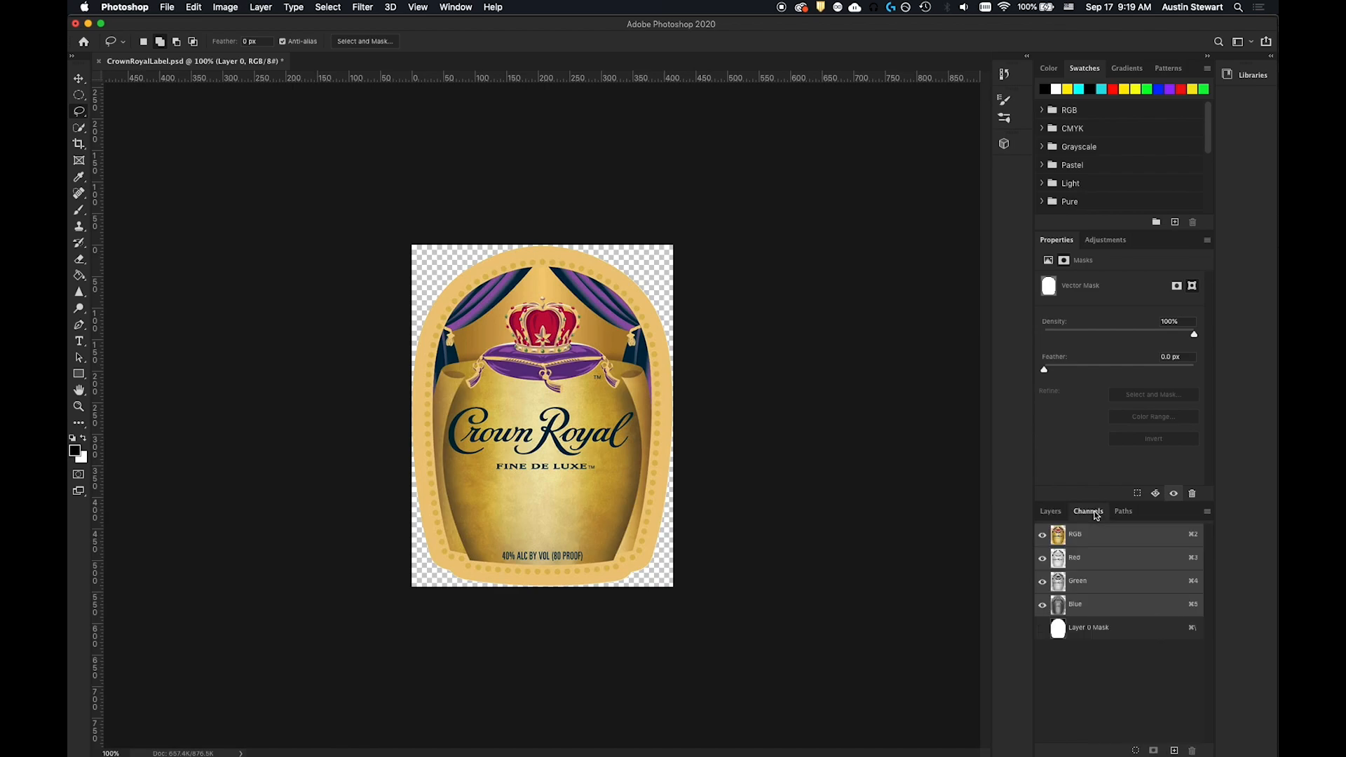
pyautogui.click(1120, 511)
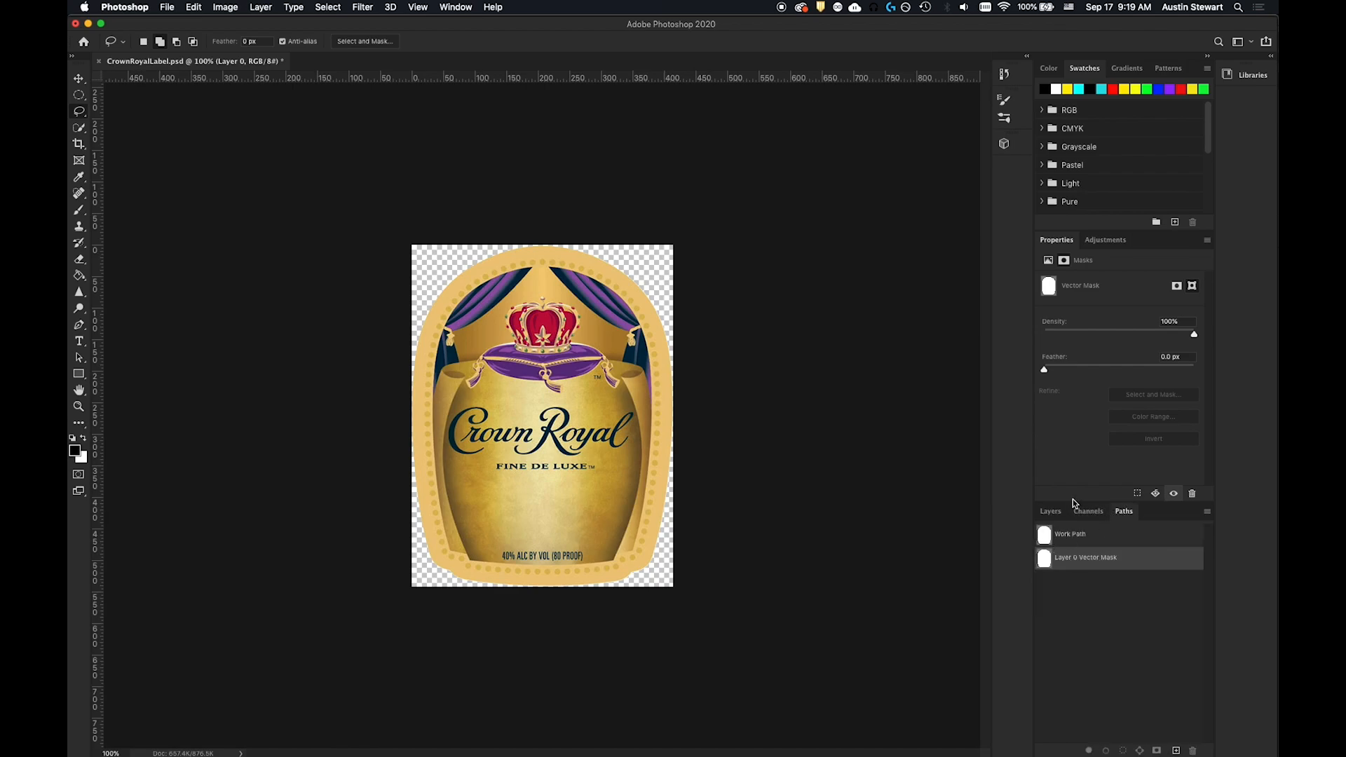
pyautogui.click(1048, 512)
pyautogui.click(1119, 514)
pyautogui.click(1091, 514)
pyautogui.click(1042, 628)
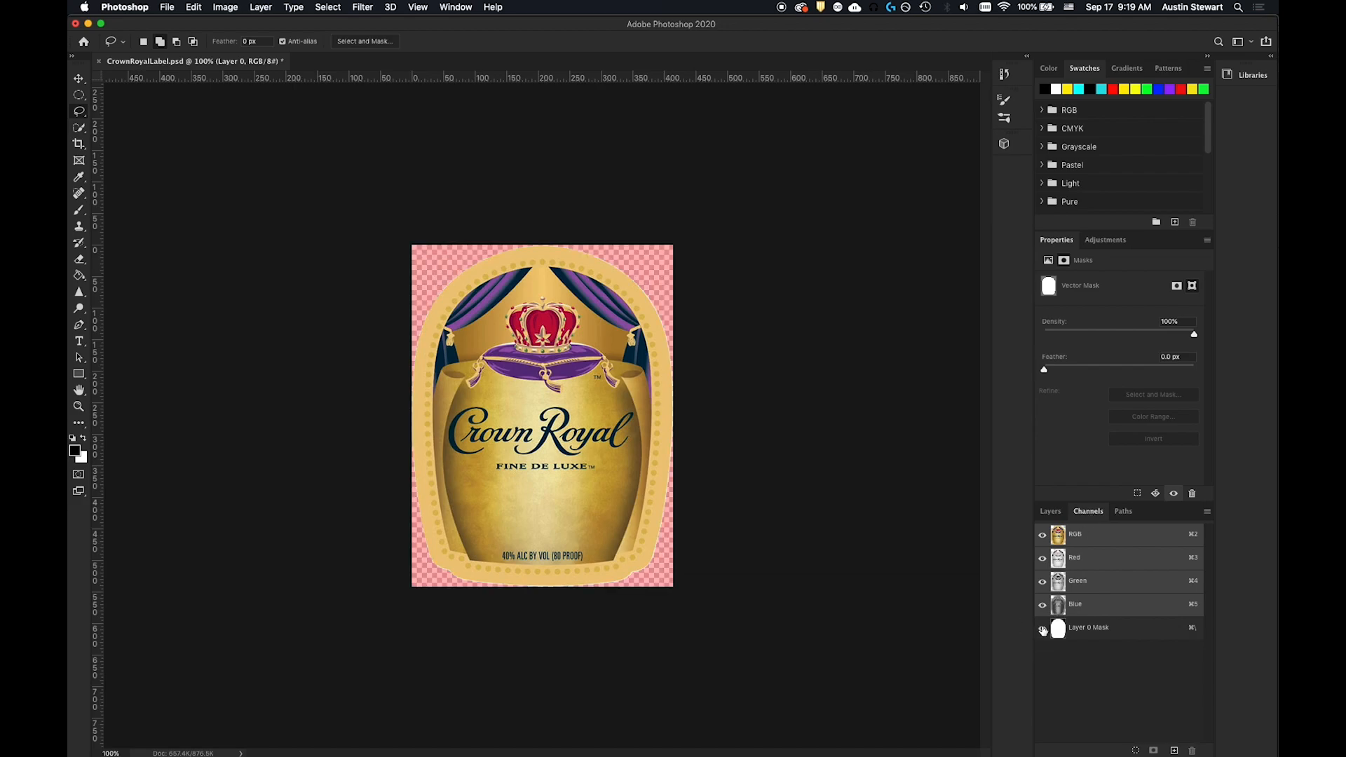
pyautogui.click(1042, 629)
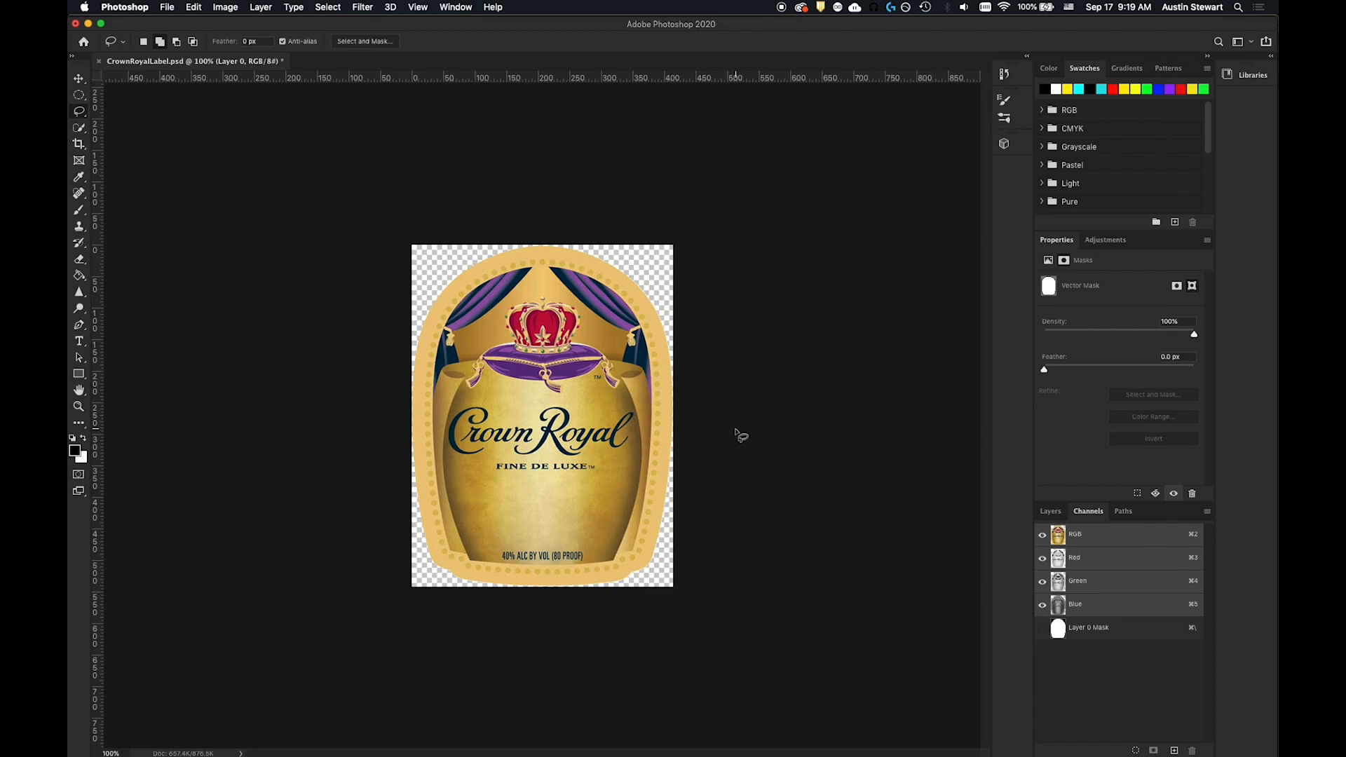
pyautogui.click(1051, 512)
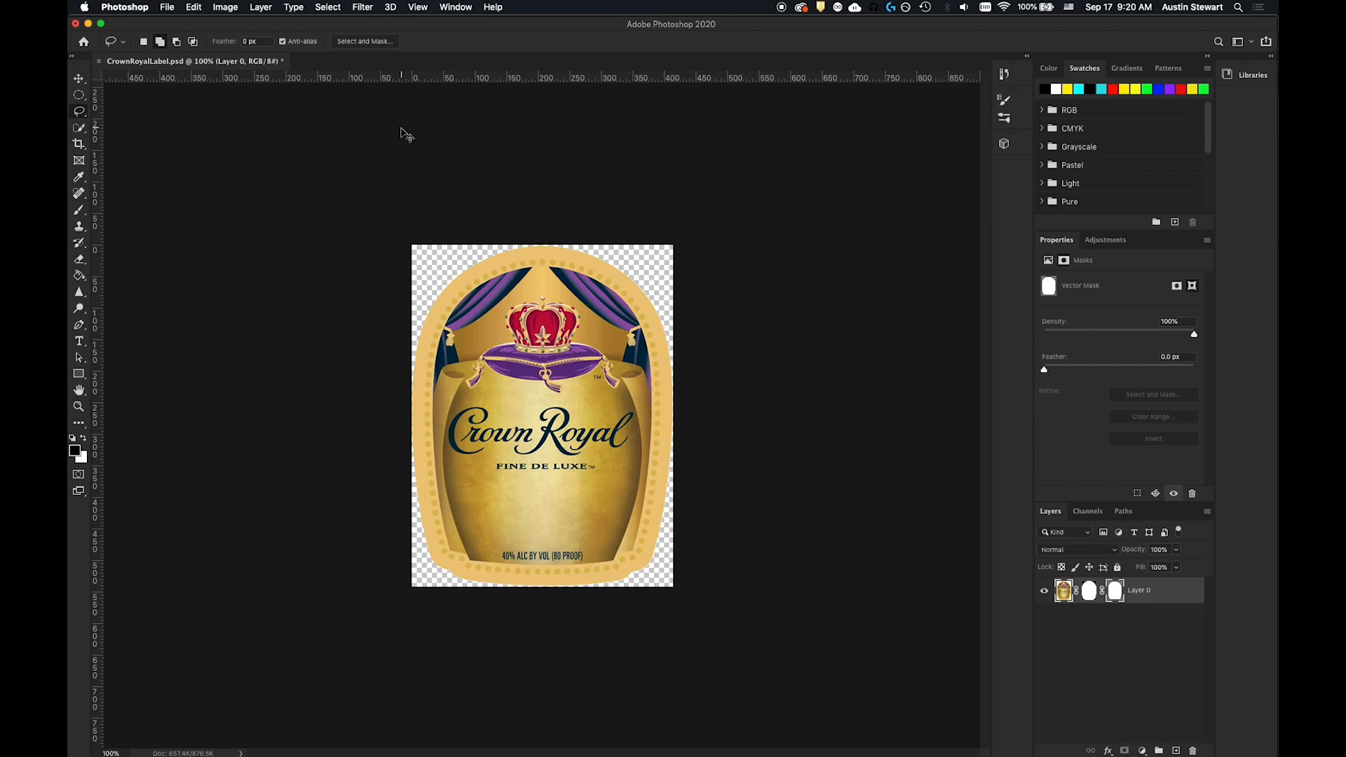
# Step: Switch to Cinema 4D and delete the Crown Royal label material from the scene
pyautogui.press('super+Tab')
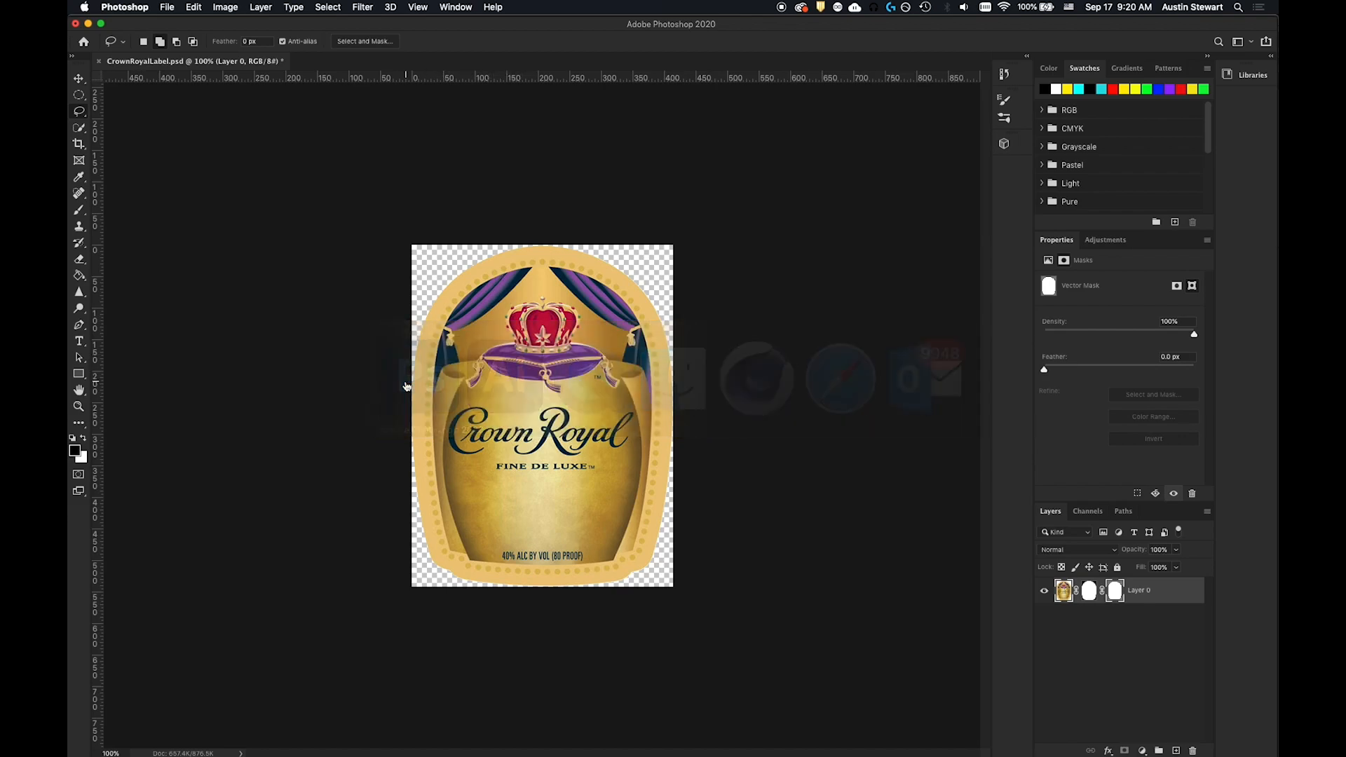
pyautogui.press('super+Tab')
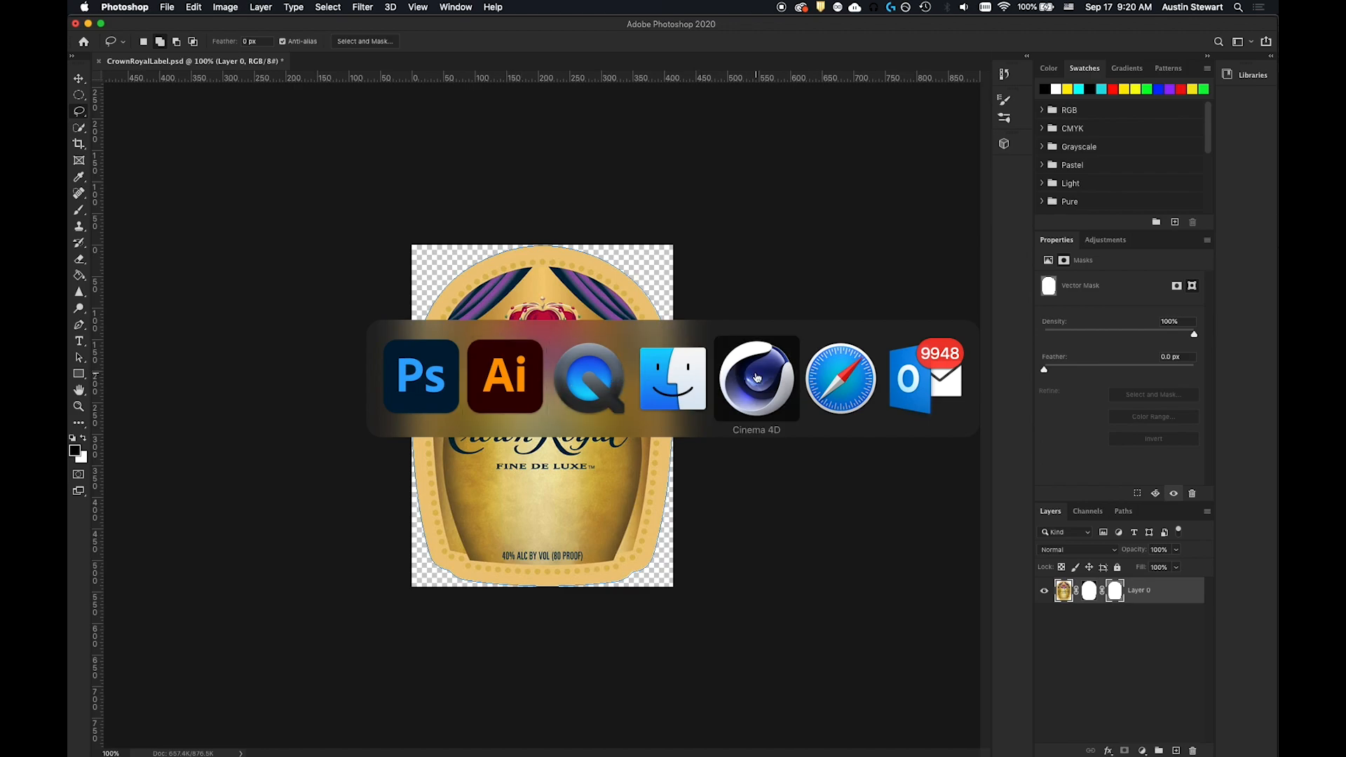
pyautogui.click(758, 378)
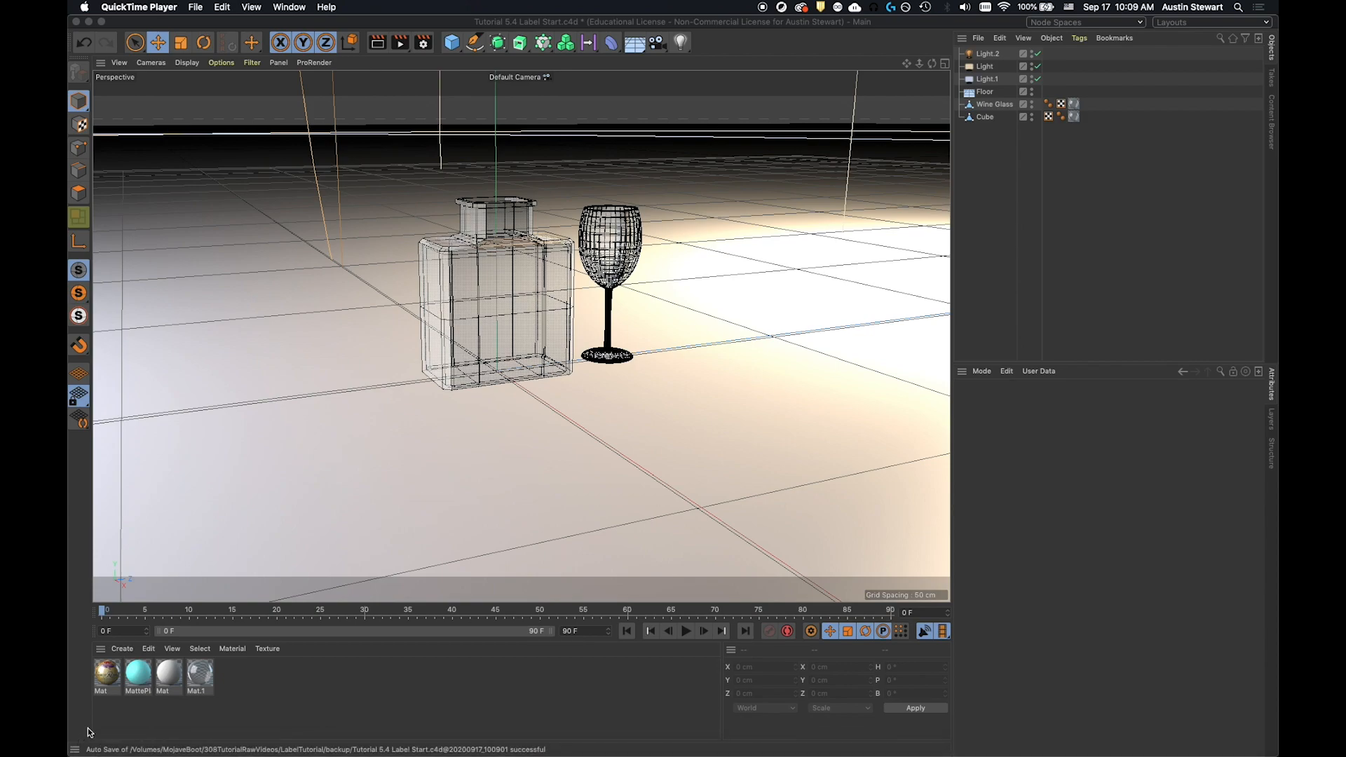
pyautogui.click(110, 675)
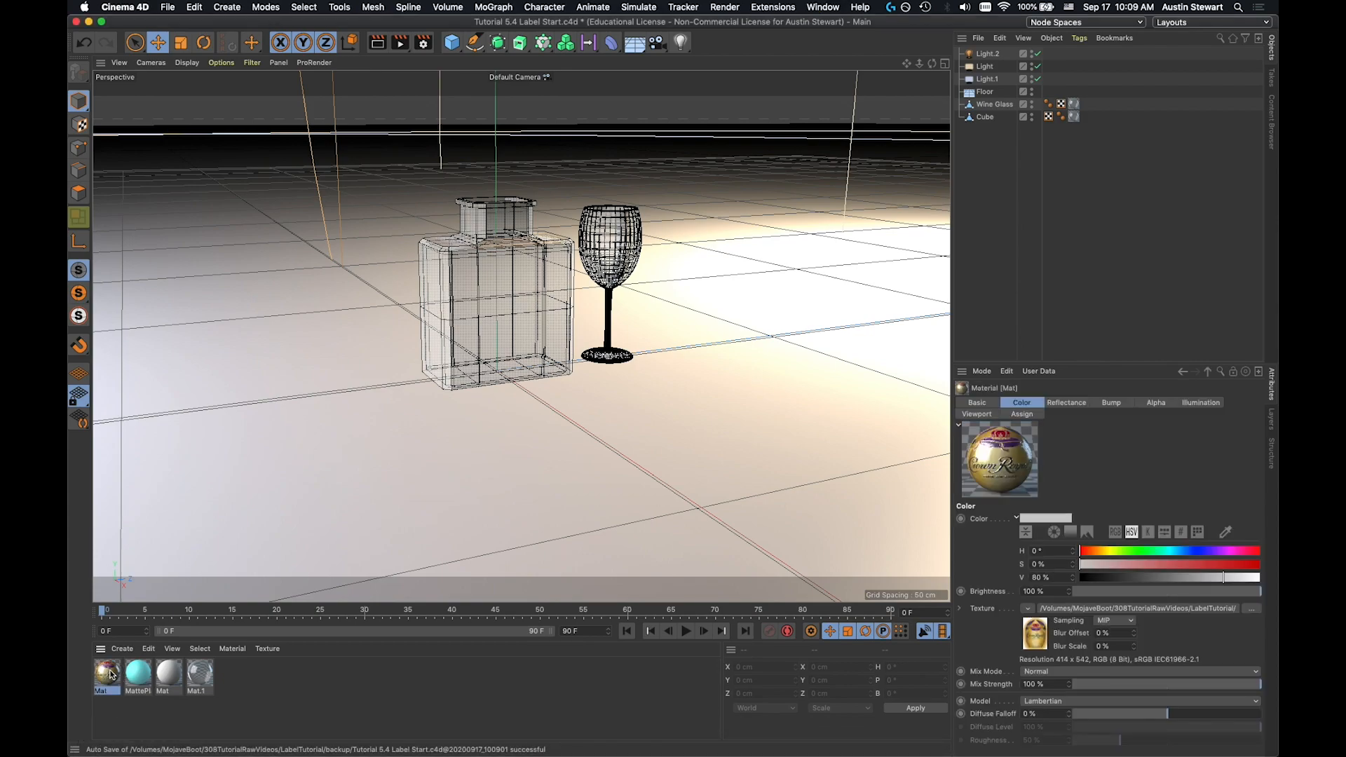
pyautogui.press('Delete')
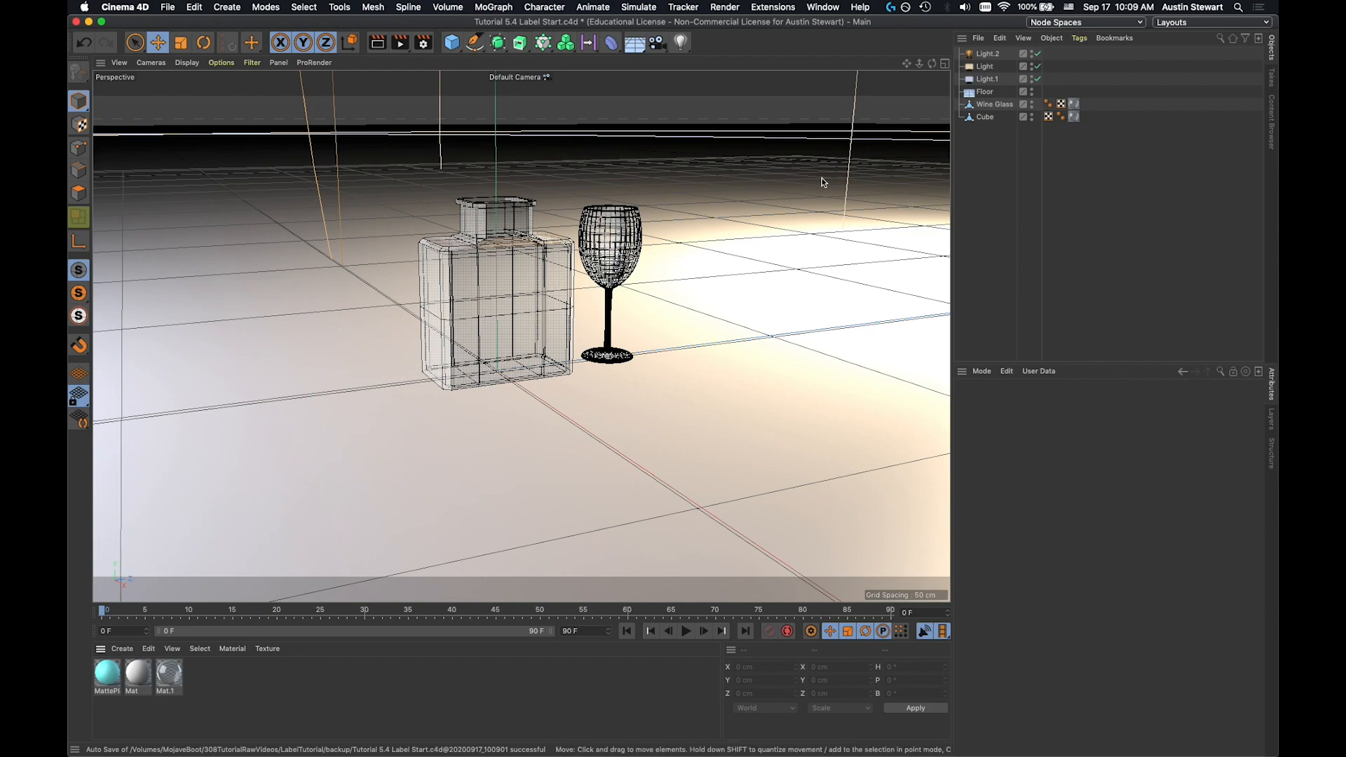
# Step: Disable the Light.2 object and turn off Ambient Occlusion in the render settings
pyautogui.click(1037, 53)
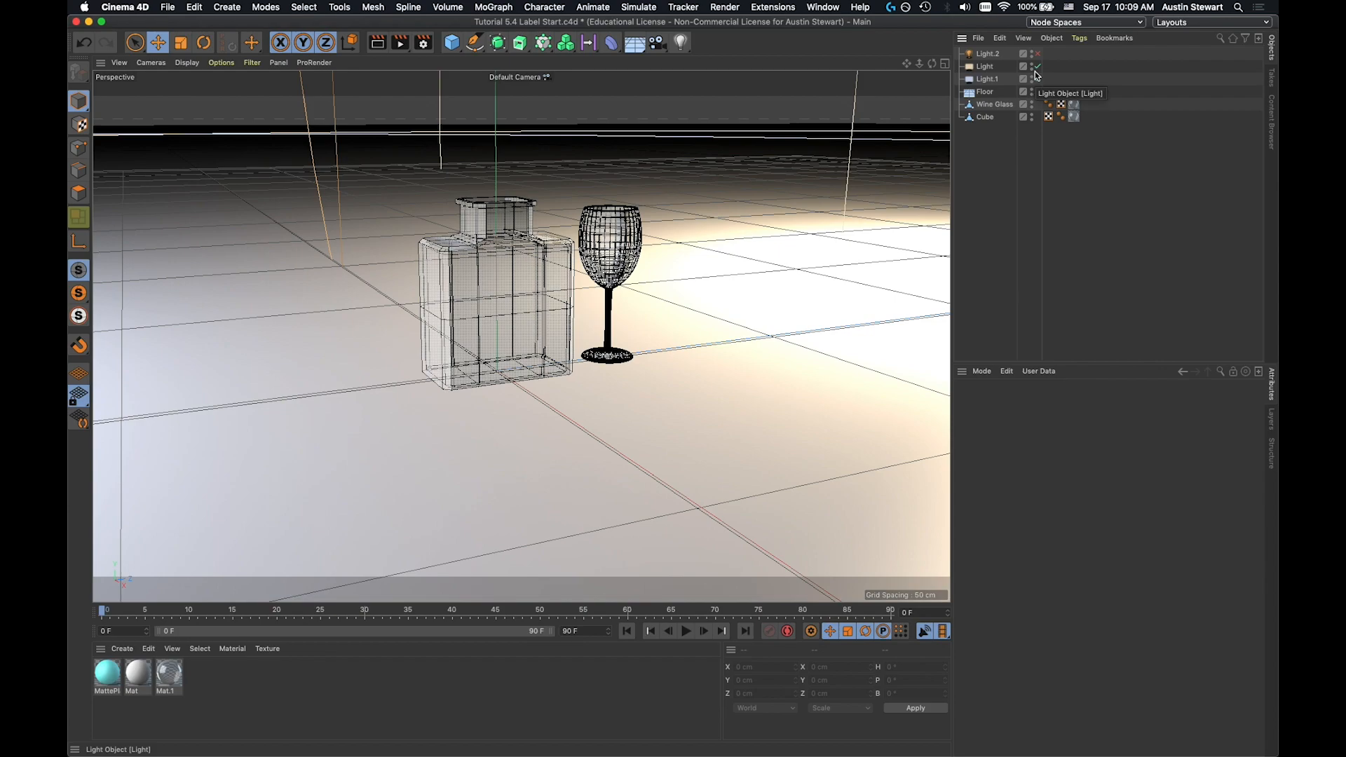
pyautogui.click(424, 43)
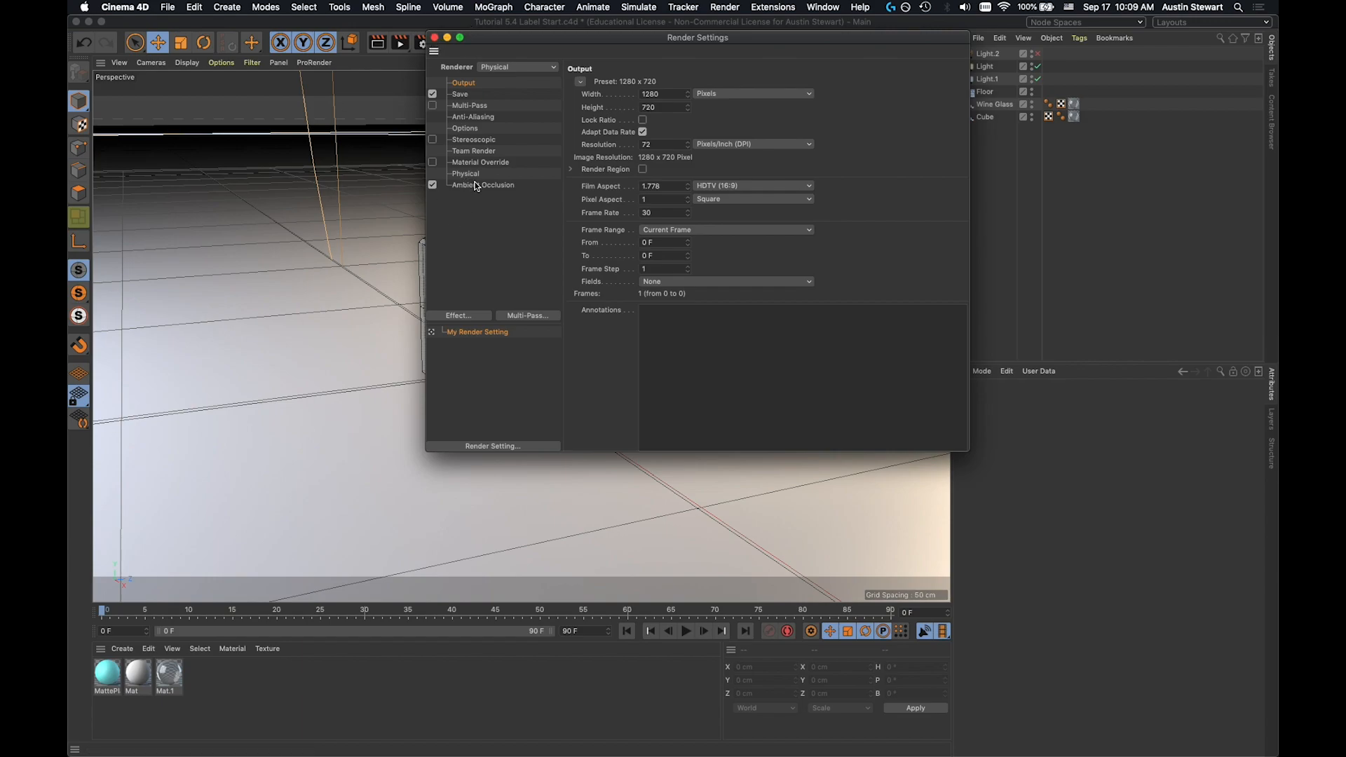
pyautogui.click(433, 185)
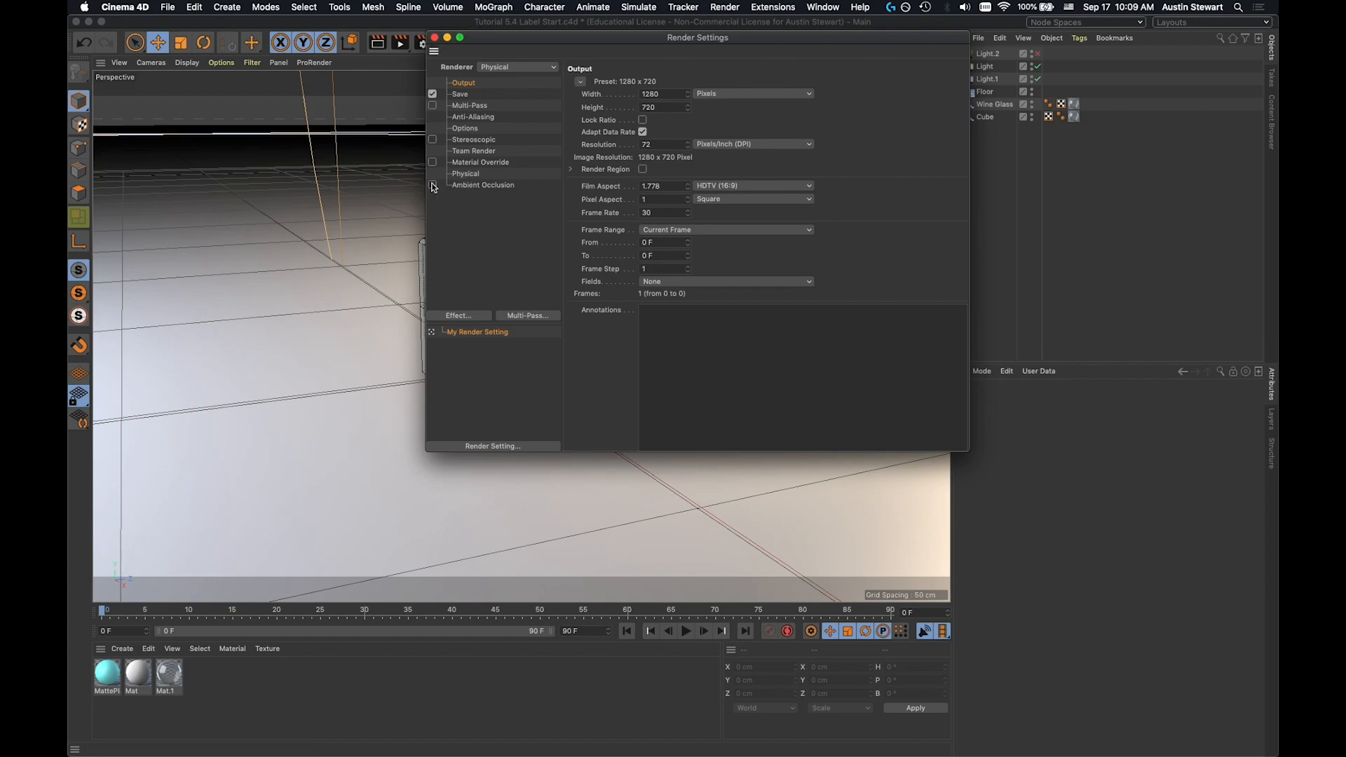
# Step: Set the Physical renderer's sampler to Progressive and run a test render of the bottle and wine glass in the viewport
pyautogui.click(467, 173)
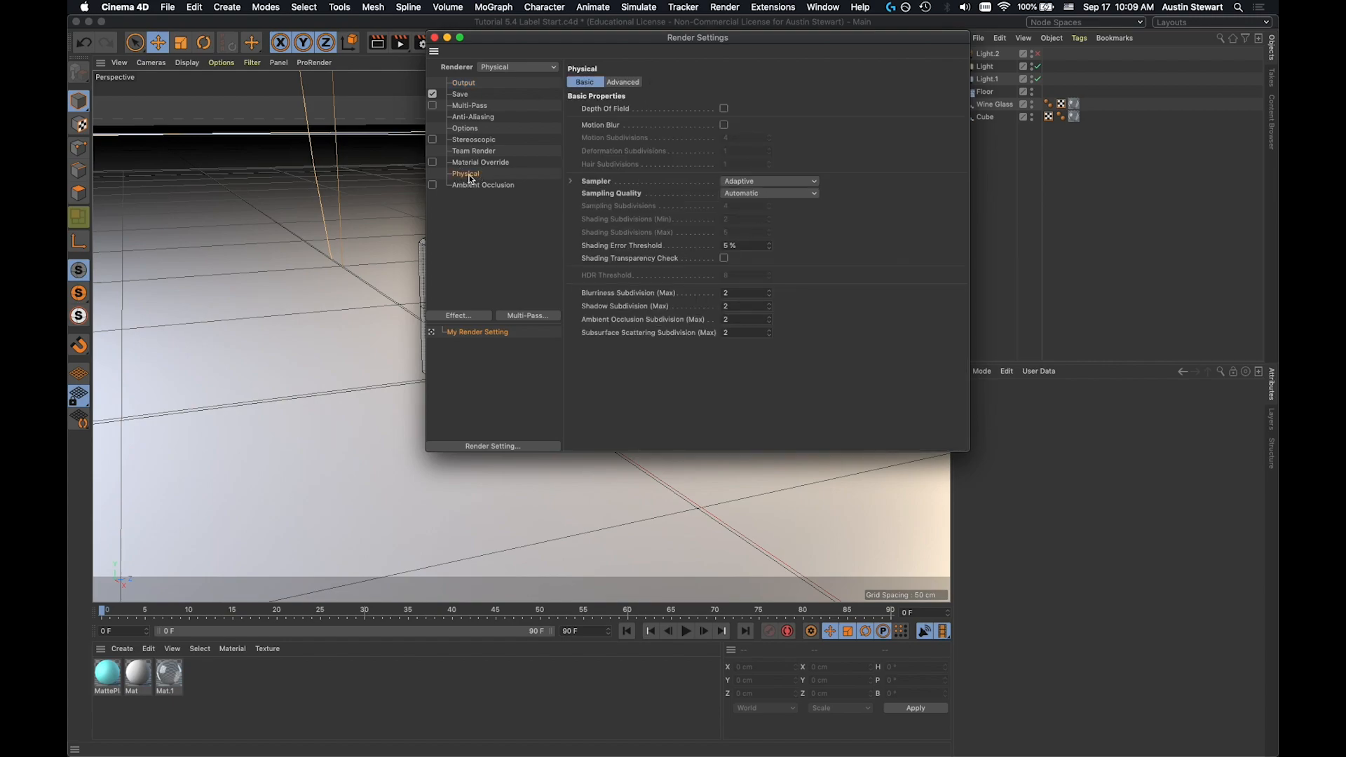
pyautogui.click(786, 183)
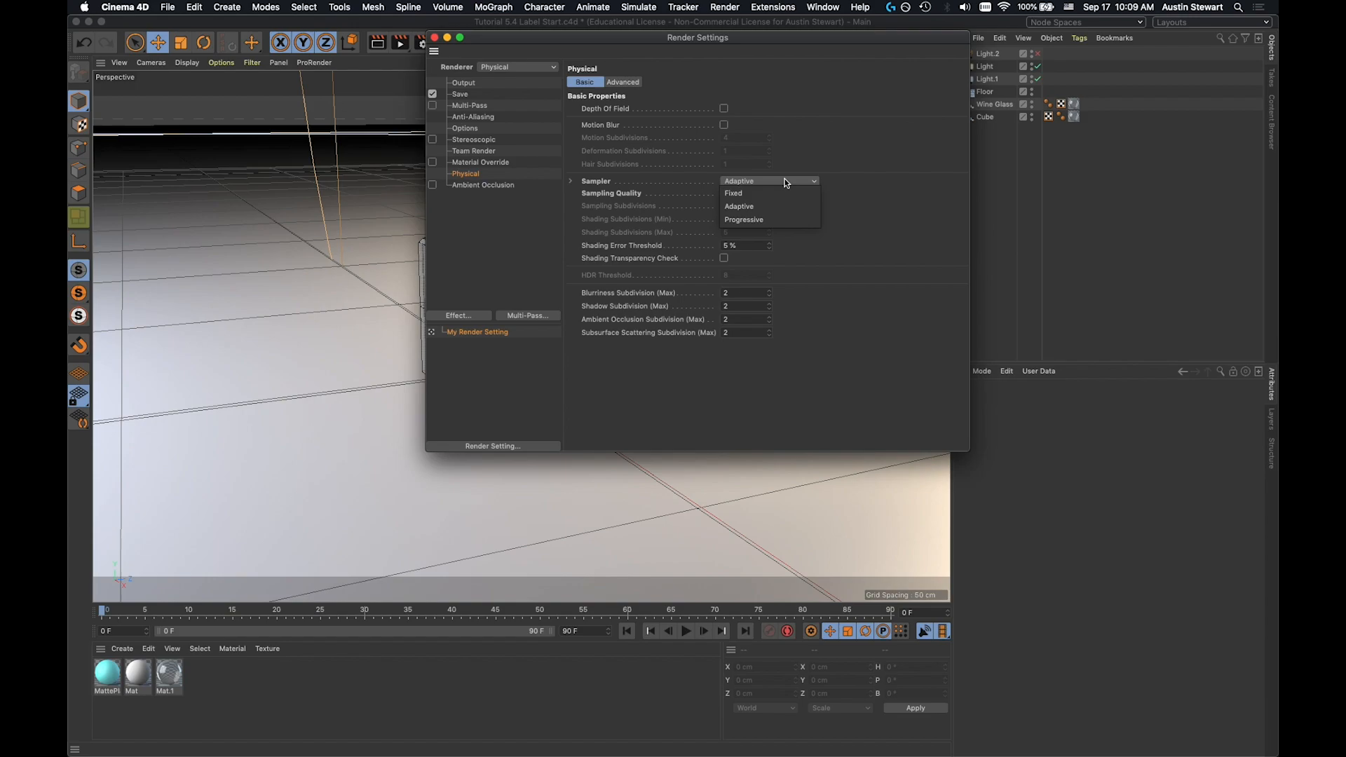
pyautogui.click(768, 218)
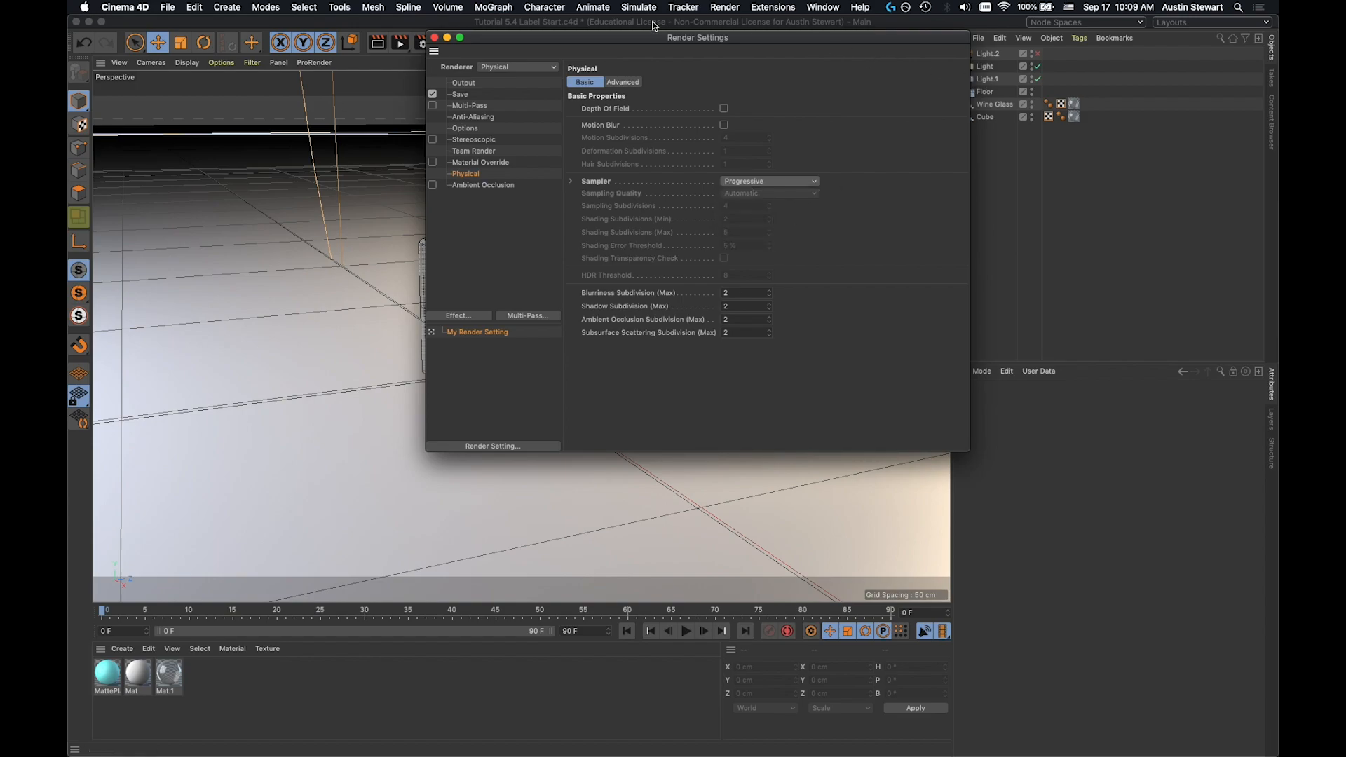
pyautogui.moveTo(503, 37); pyautogui.dragTo(859, 229)
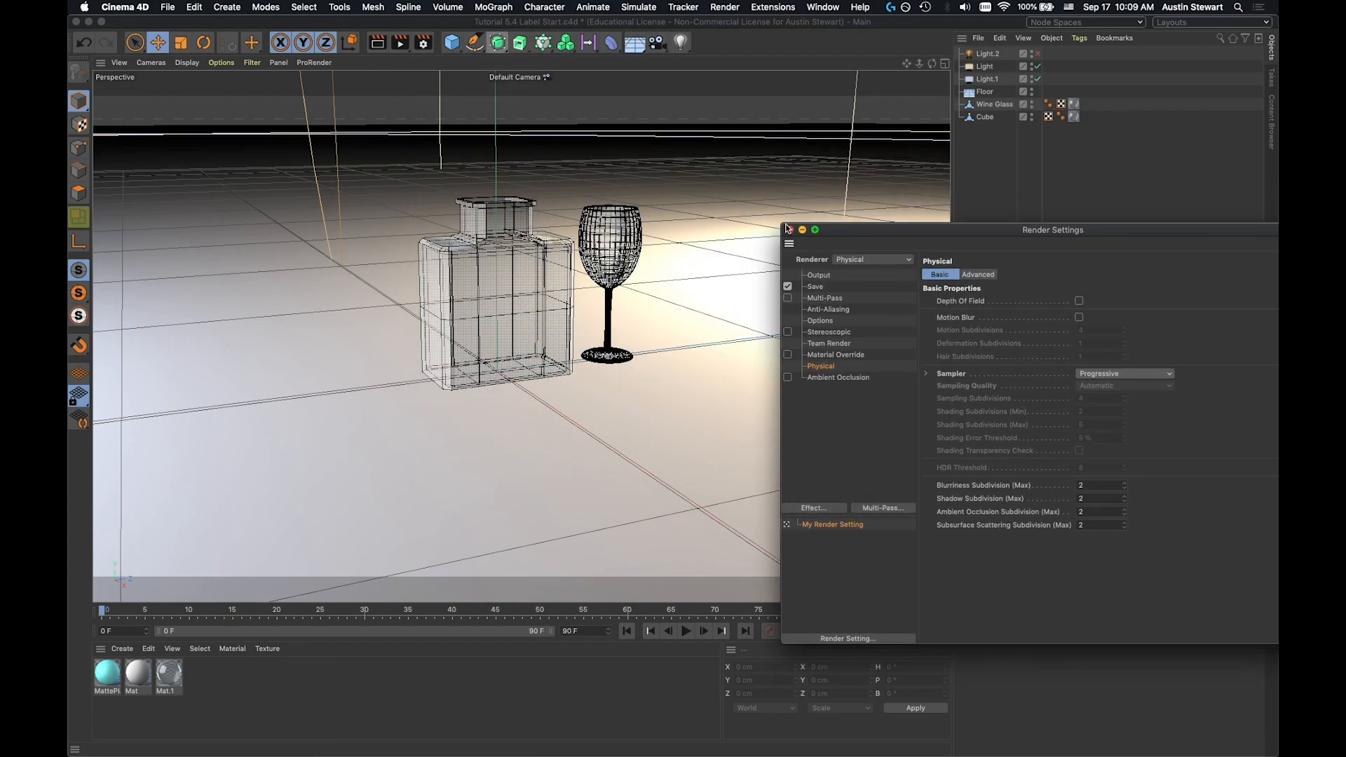
pyautogui.click(789, 229)
pyautogui.hotkey('ctrl', 'r')
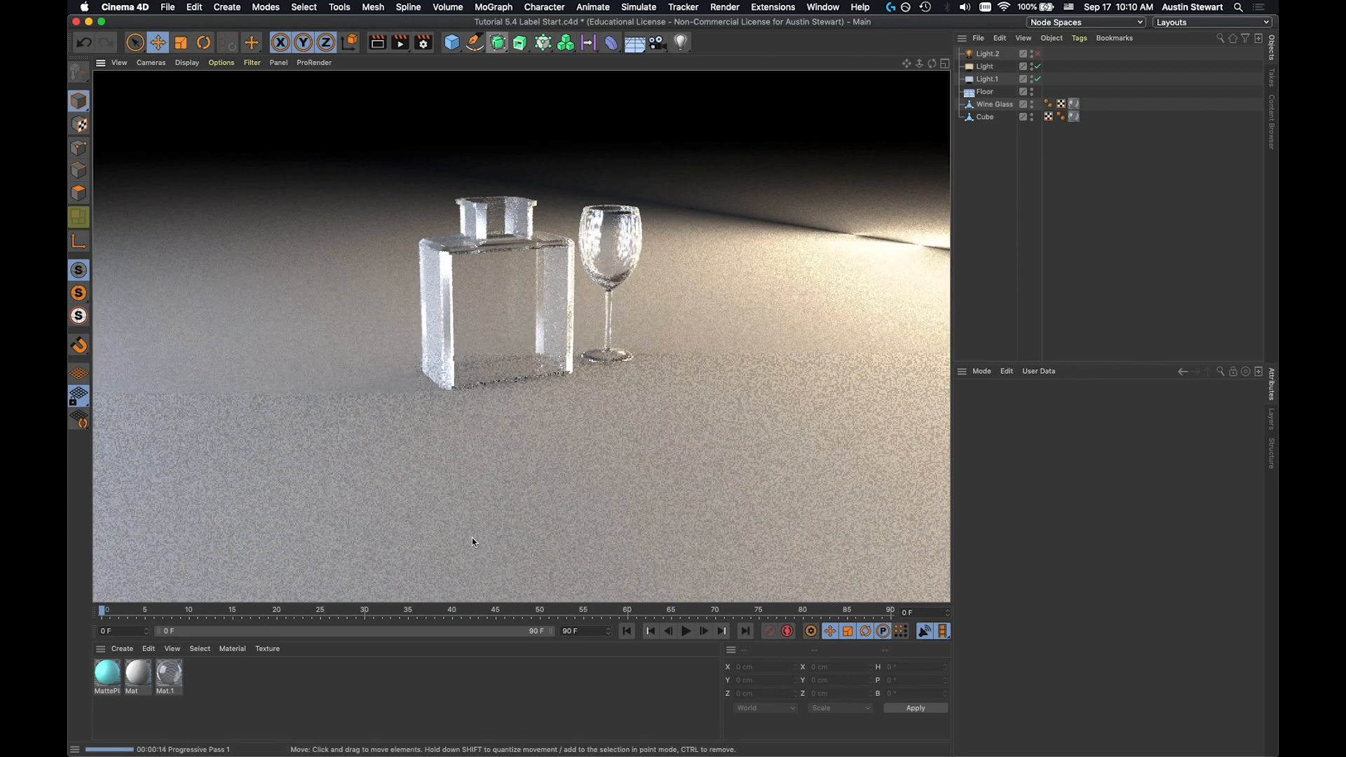
pyautogui.click(386, 654)
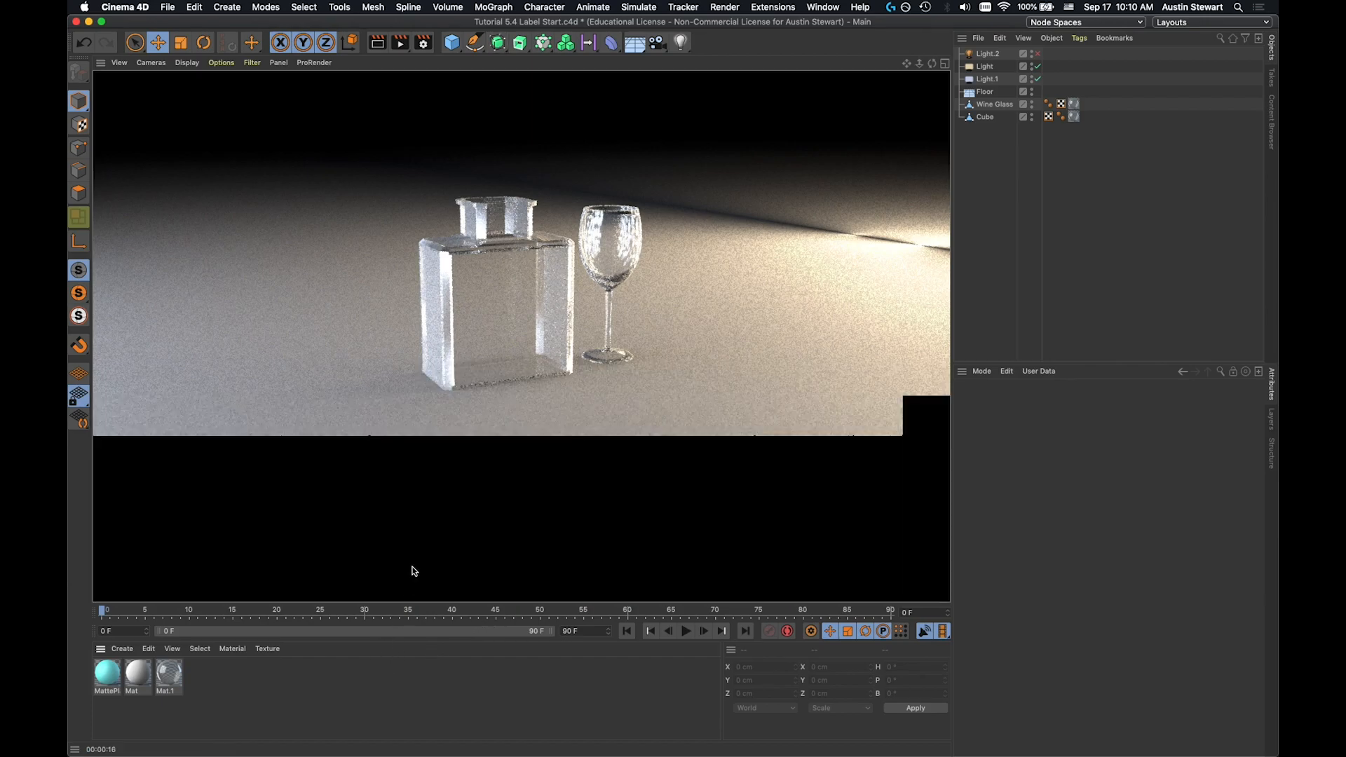
# Step: Add a Plane primitive to the bottle and wine glass scene
pyautogui.click(453, 367)
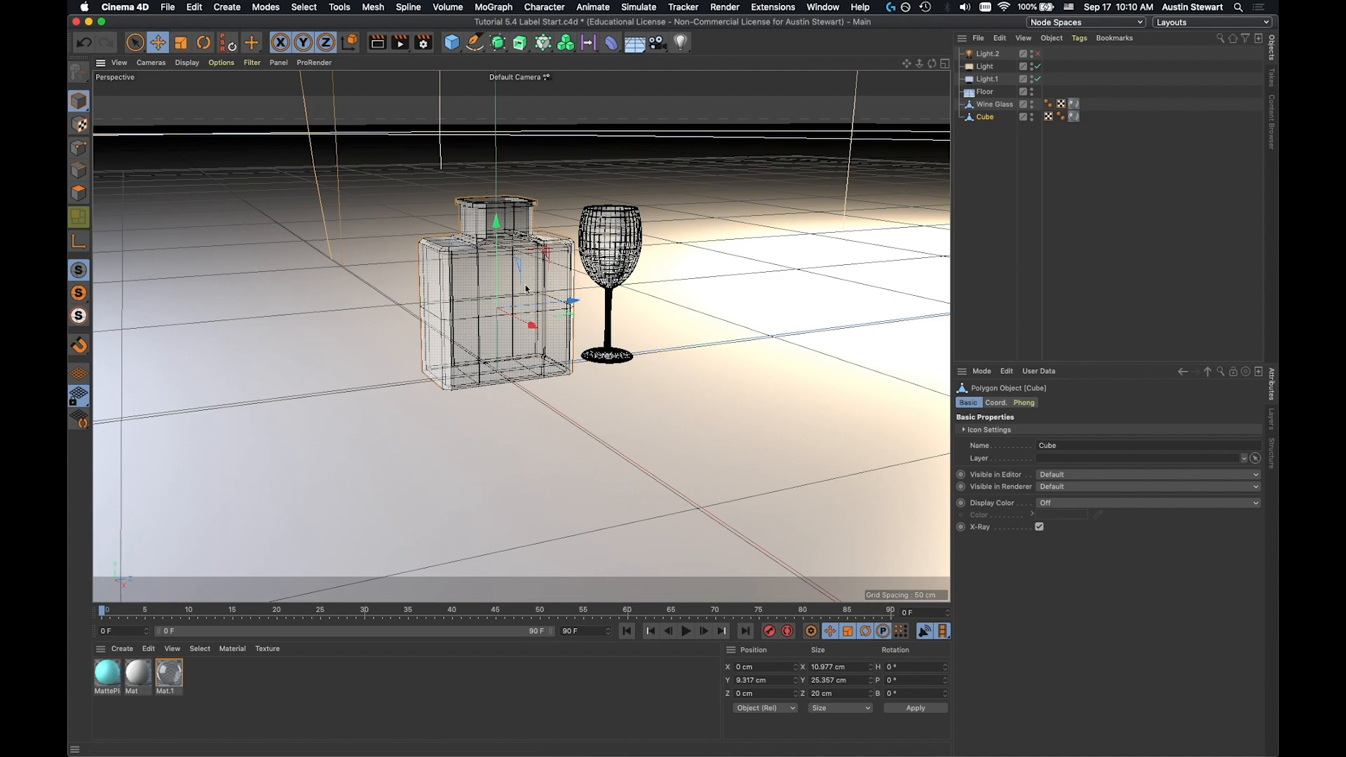
pyautogui.click(452, 43)
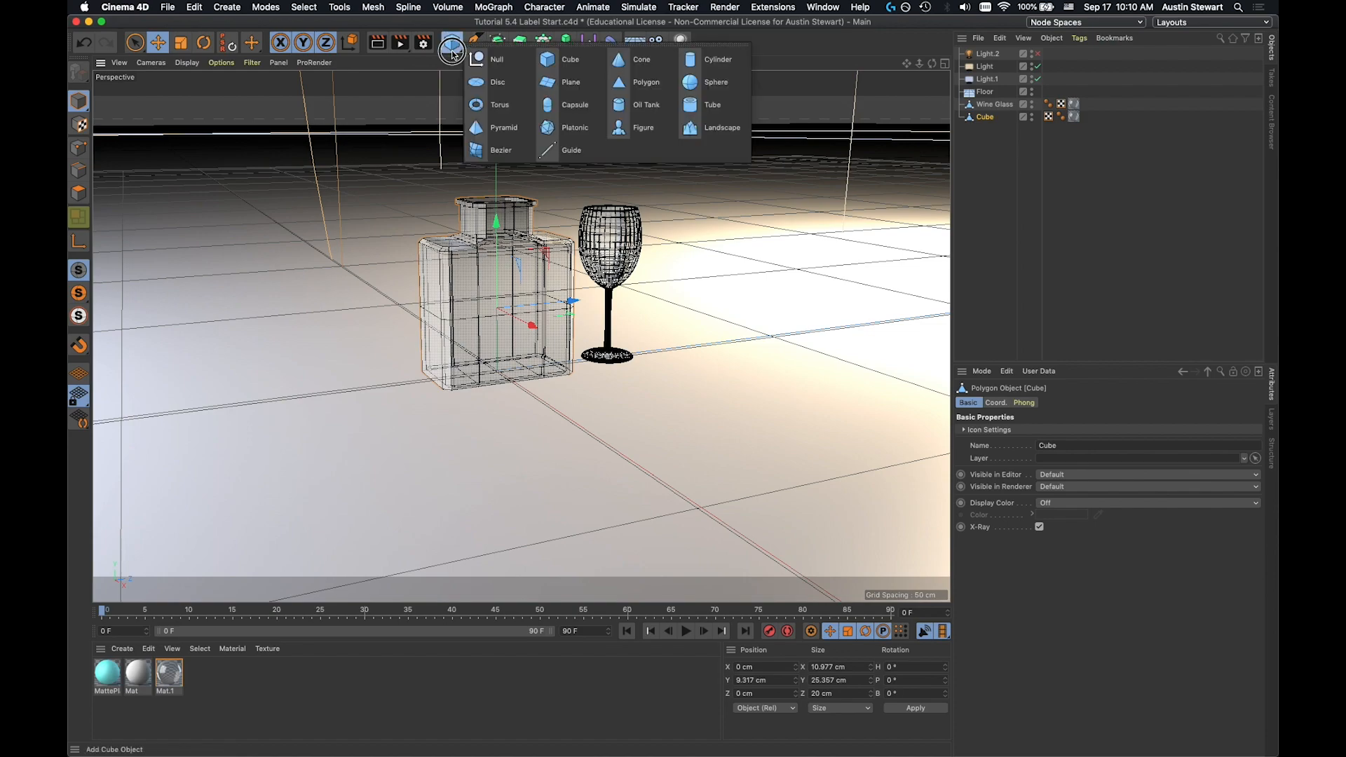
pyautogui.click(565, 82)
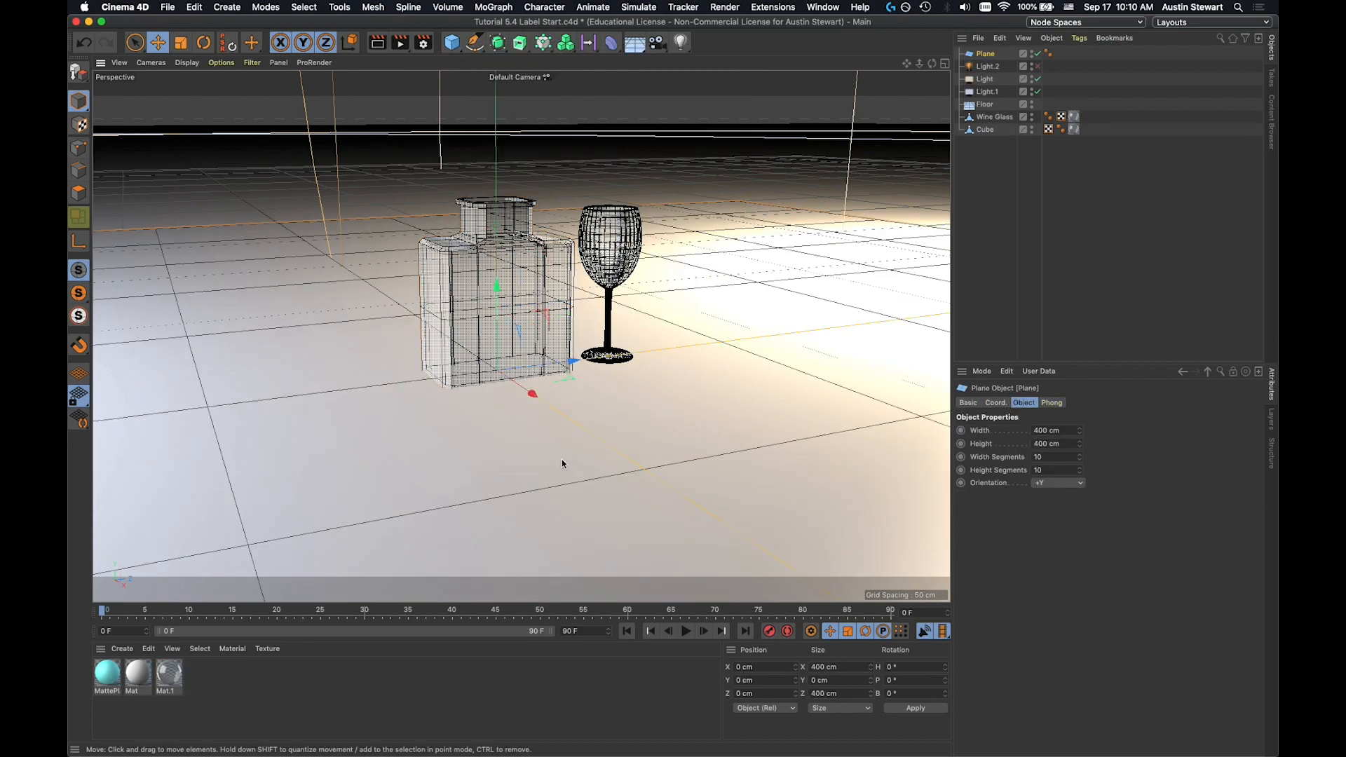
pyautogui.scroll(-8, 562, 463)
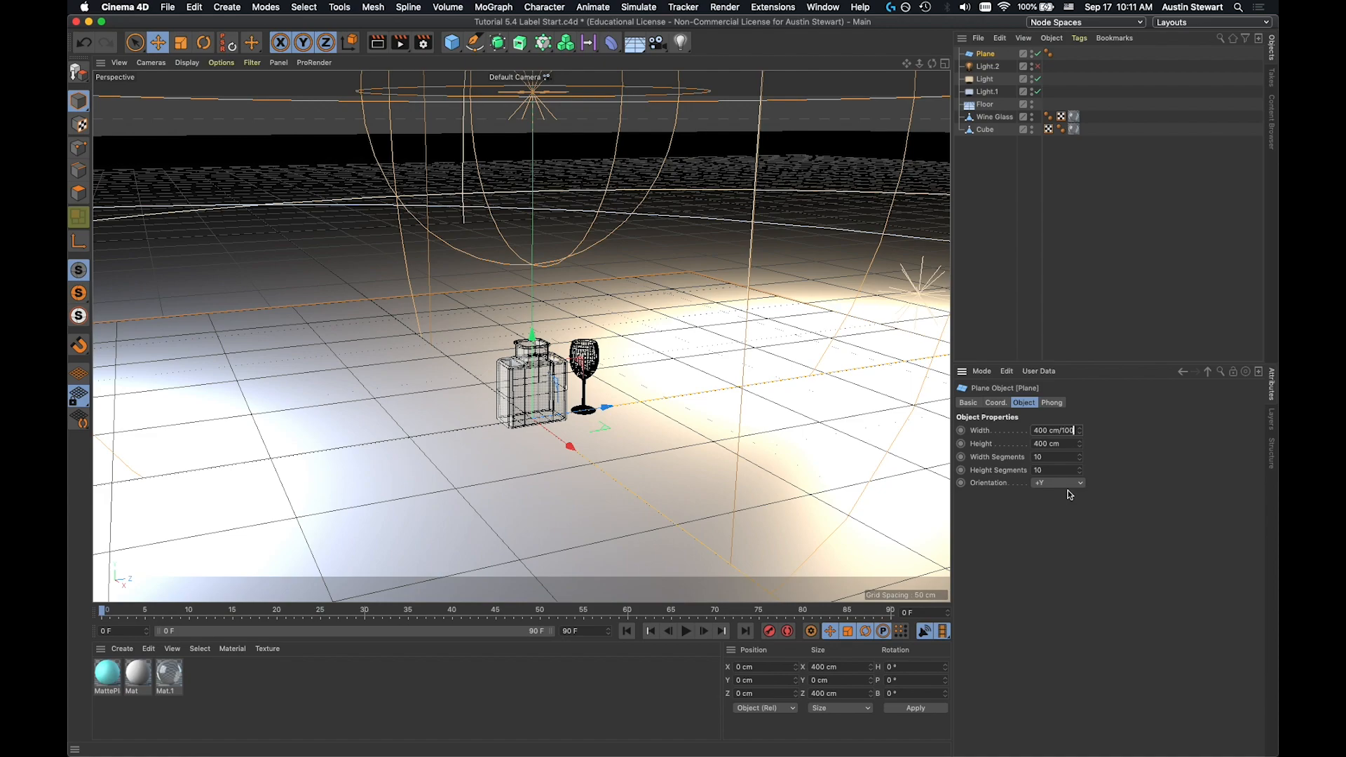
# Step: Scale the plane's width and height down to 4 cm each by dividing by 100
pyautogui.press('Tab')
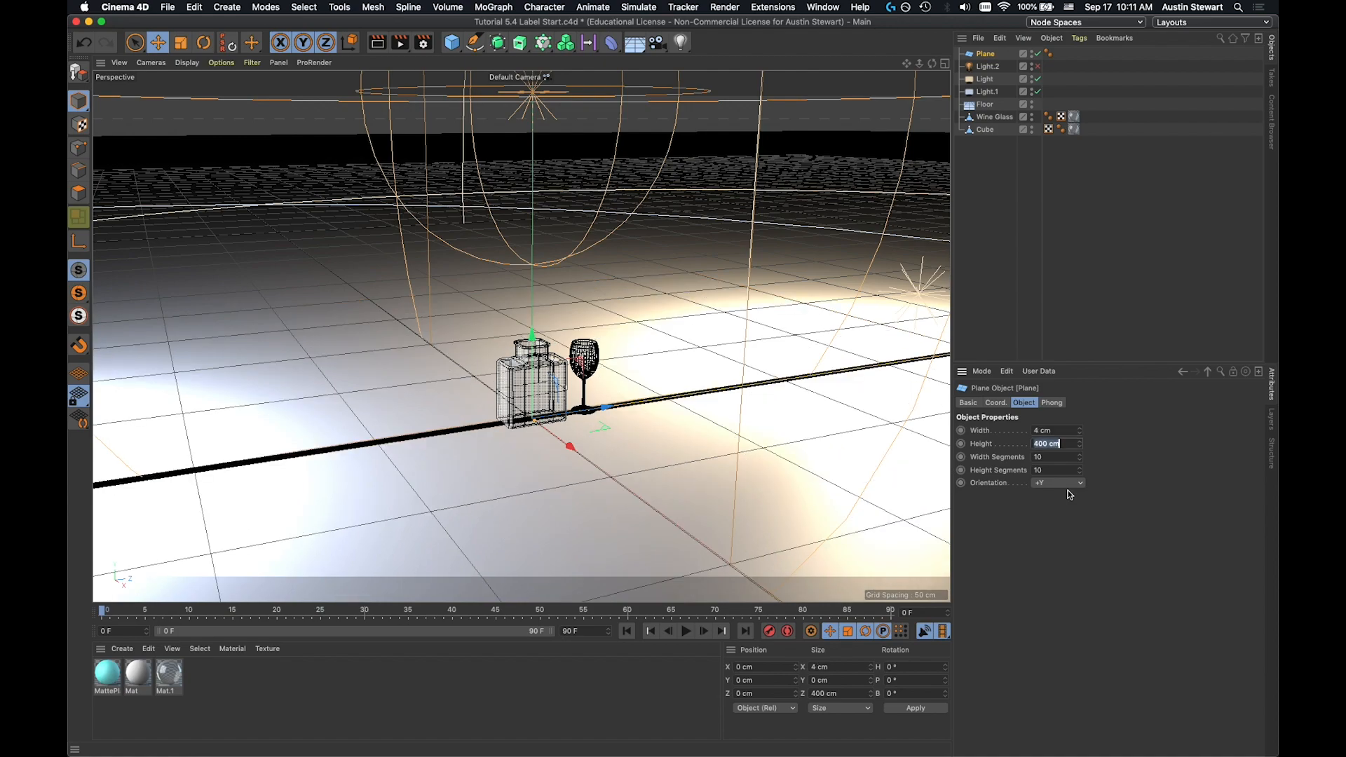
pyautogui.write('/')
pyautogui.press('Tab')
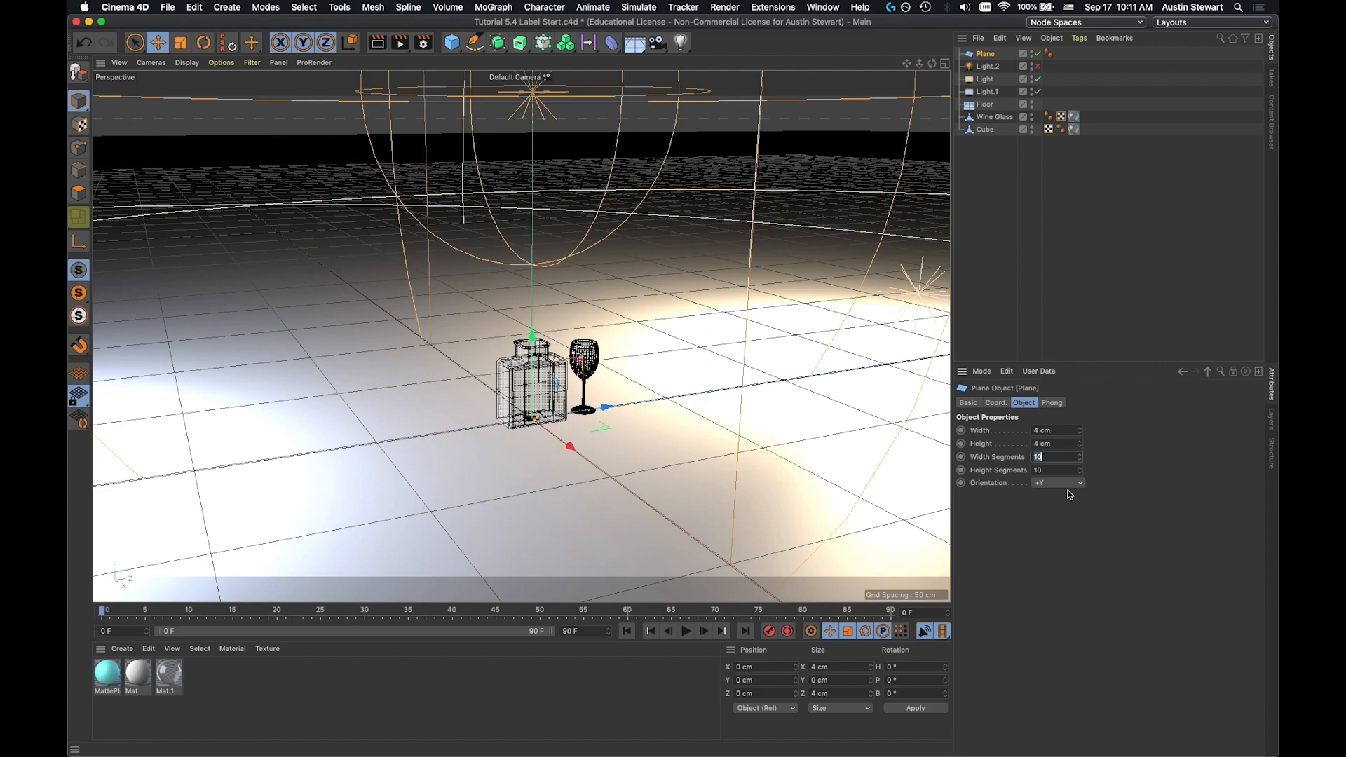
pyautogui.click(1082, 573)
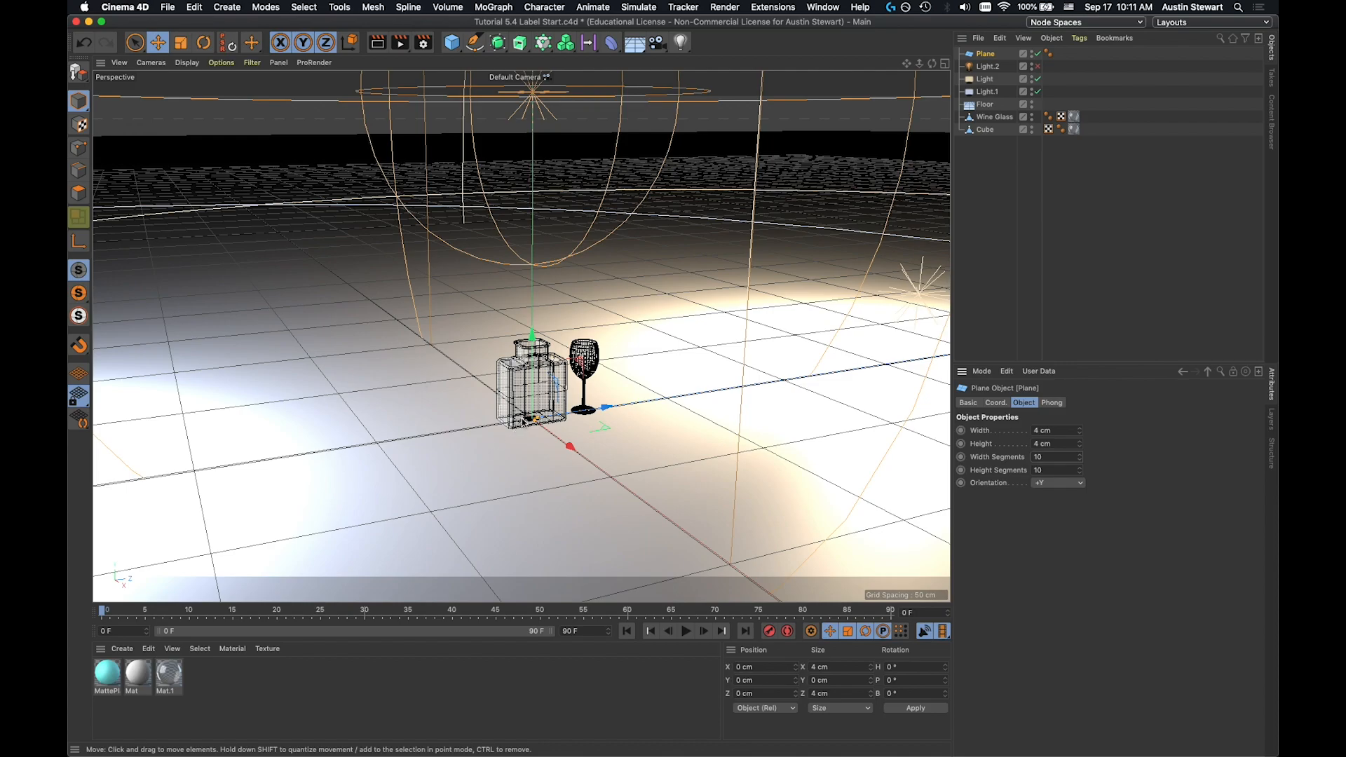
pyautogui.scroll(10, 523, 419)
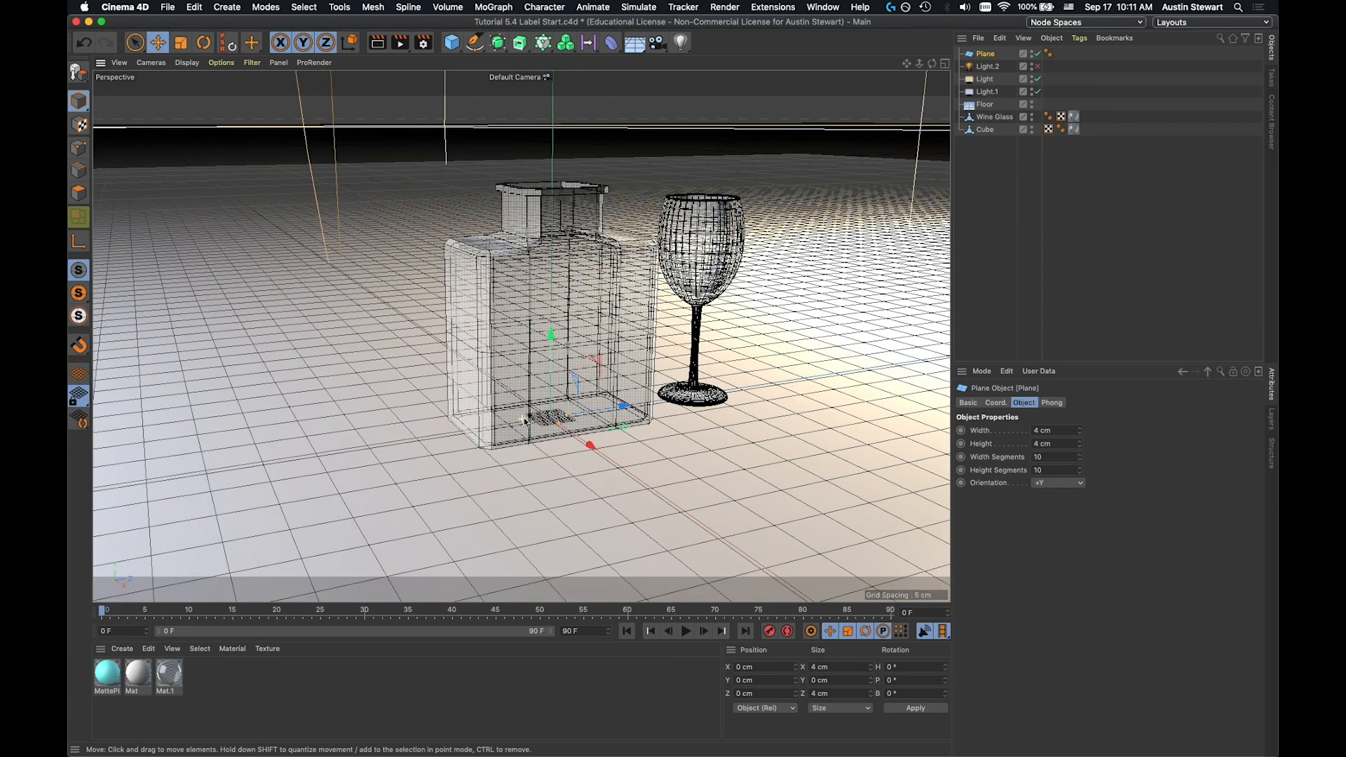
# Step: Set the plane's width and height to 10 cm each
pyautogui.click(1055, 430)
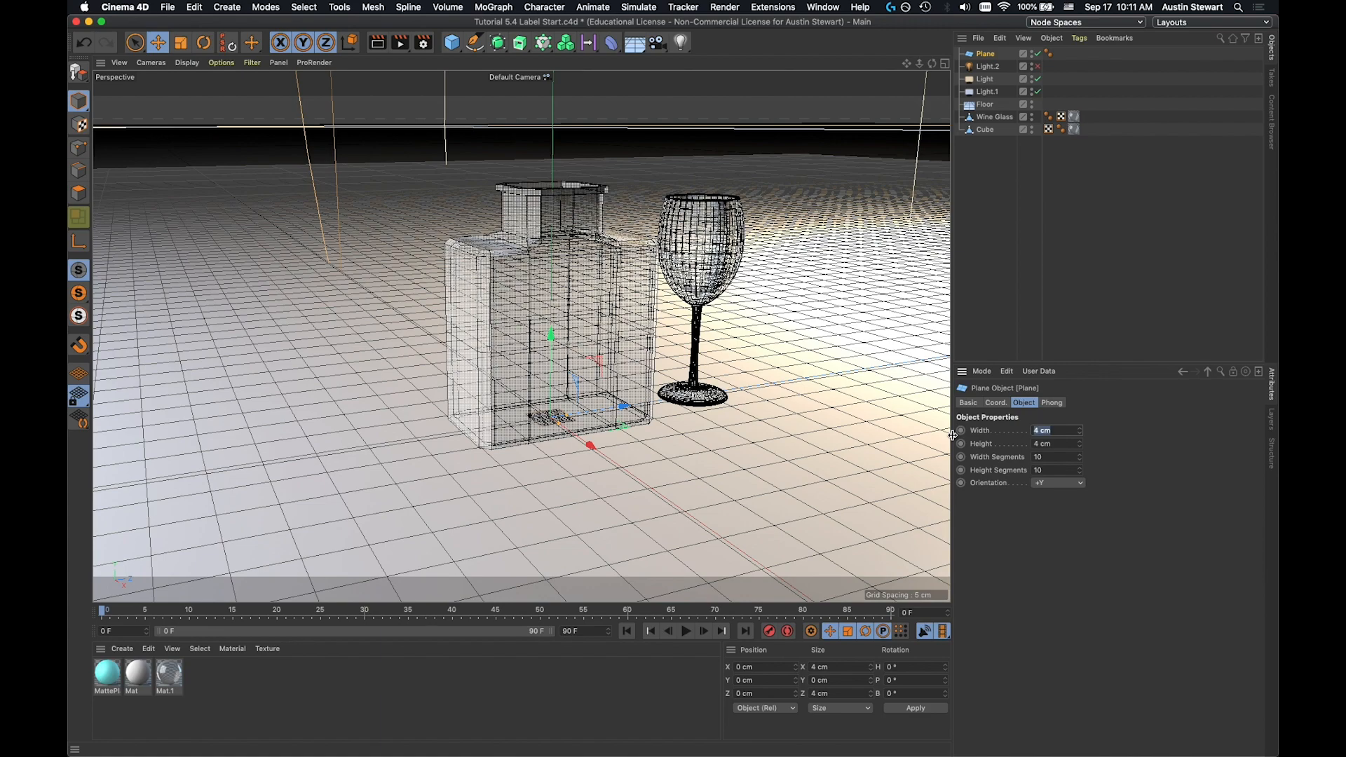
pyautogui.write('10')
pyautogui.press('Tab')
pyautogui.write('10')
pyautogui.press('Tab')
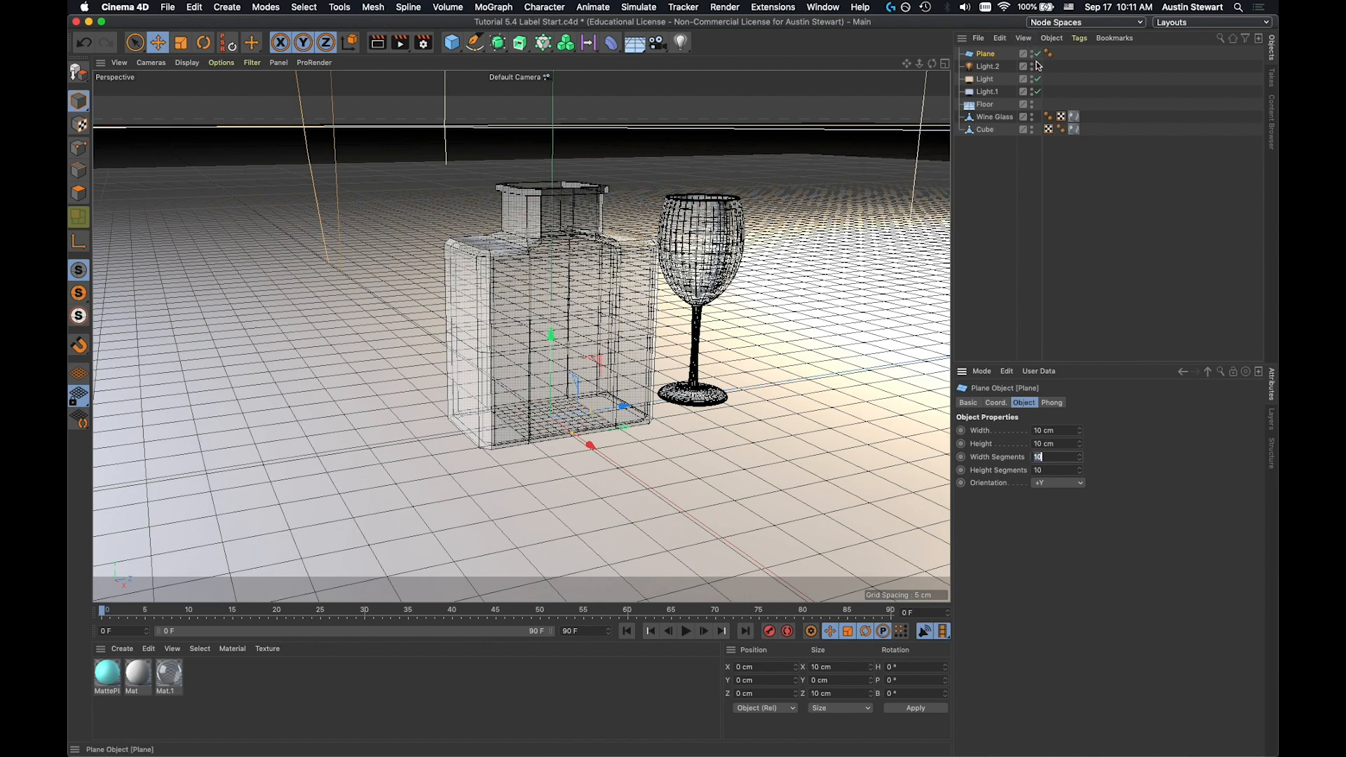
# Step: Hide the bottle Cube and the Floor in the editor view only, and run a quick test render
pyautogui.click(1033, 128)
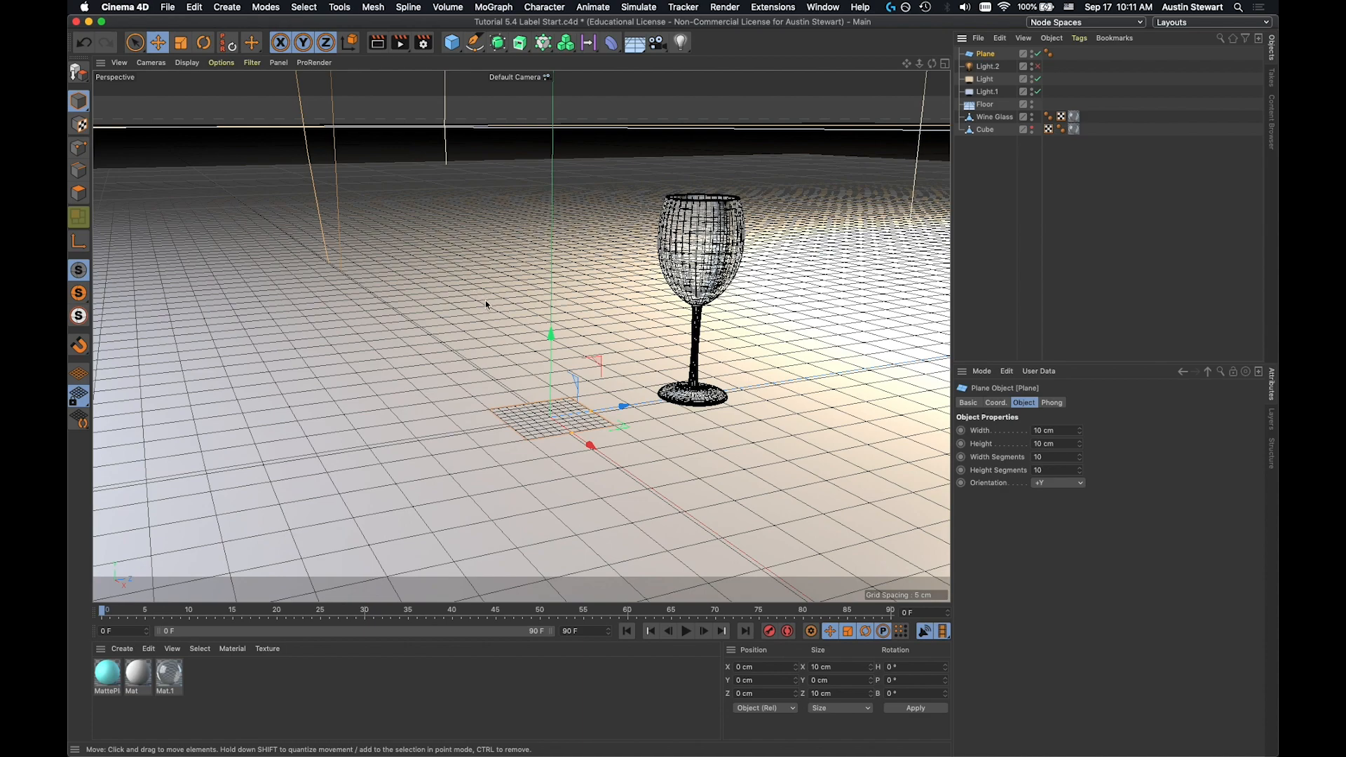
pyautogui.click(1033, 103)
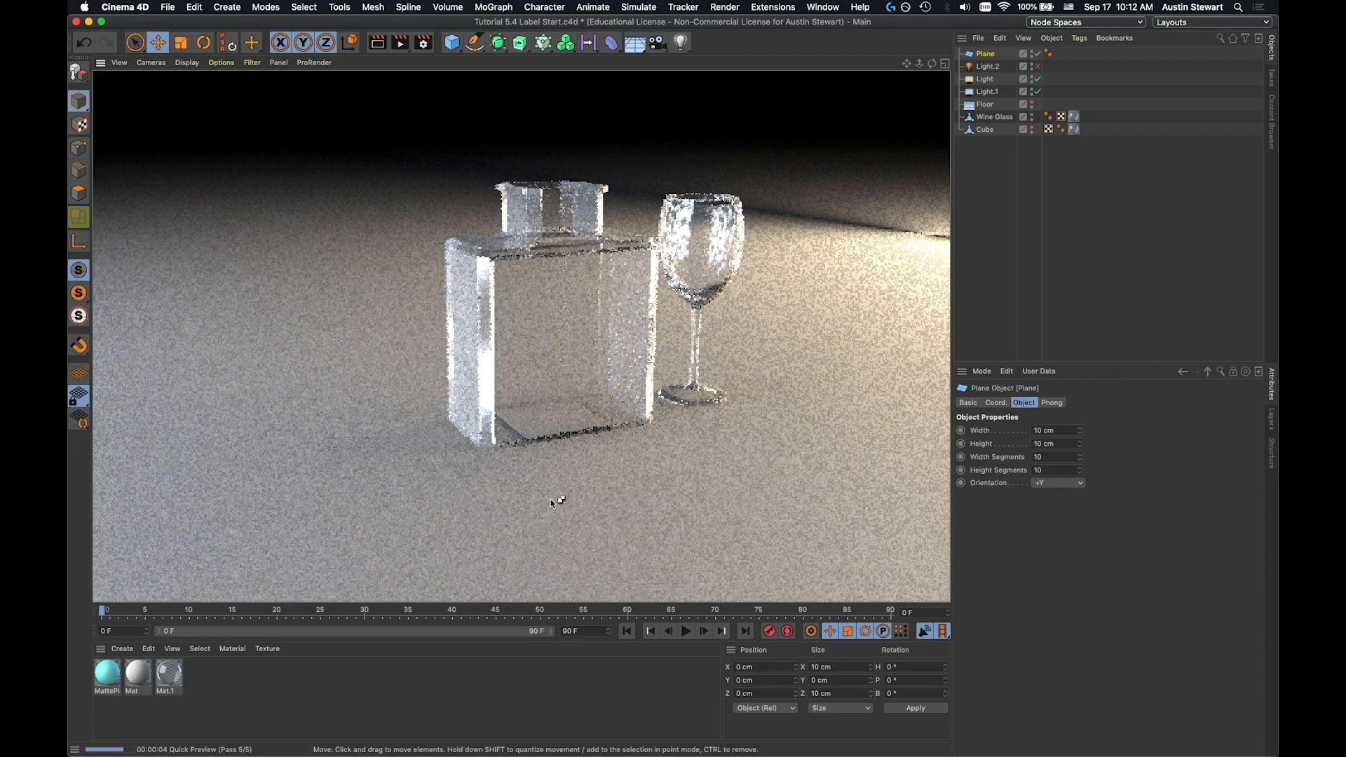
pyautogui.click(567, 386)
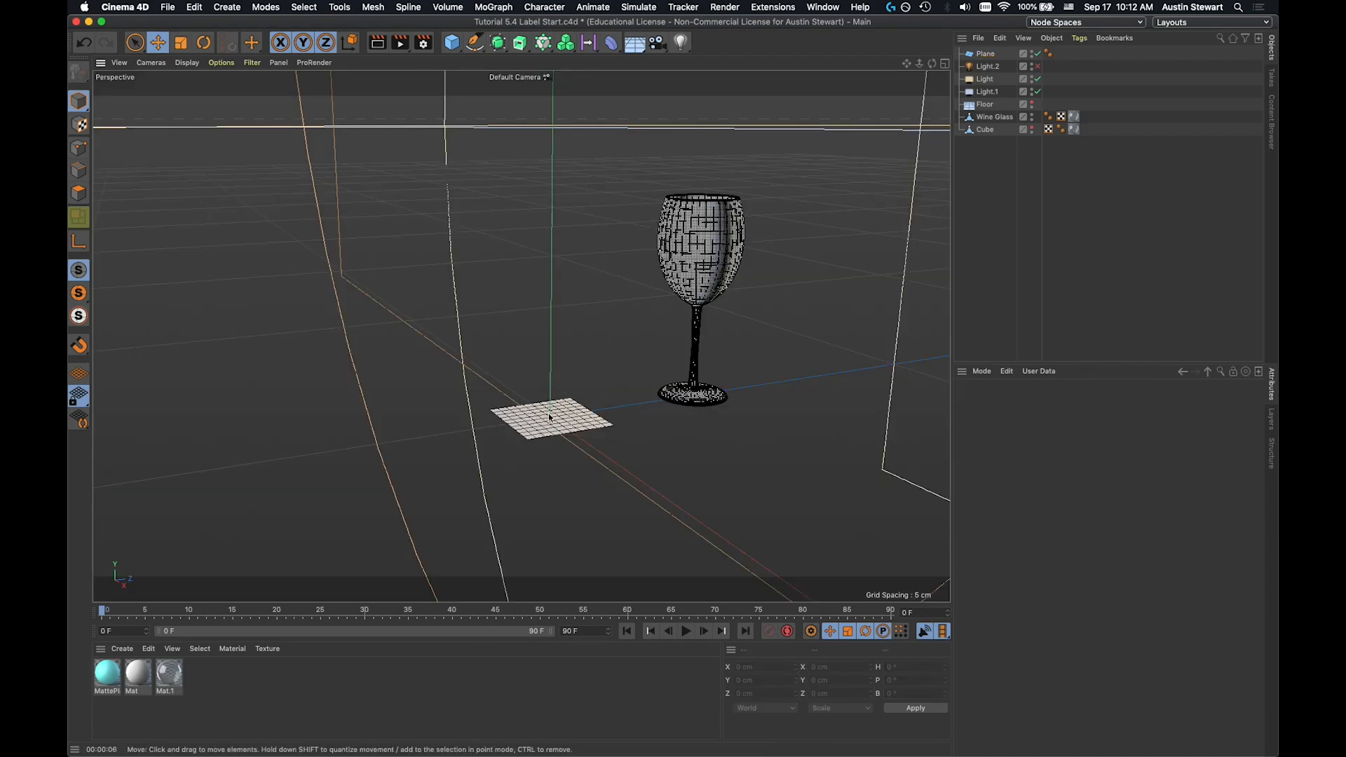
# Step: Turn off Luminance in the MattePlastic material and apply the material to the plane
pyautogui.click(549, 414)
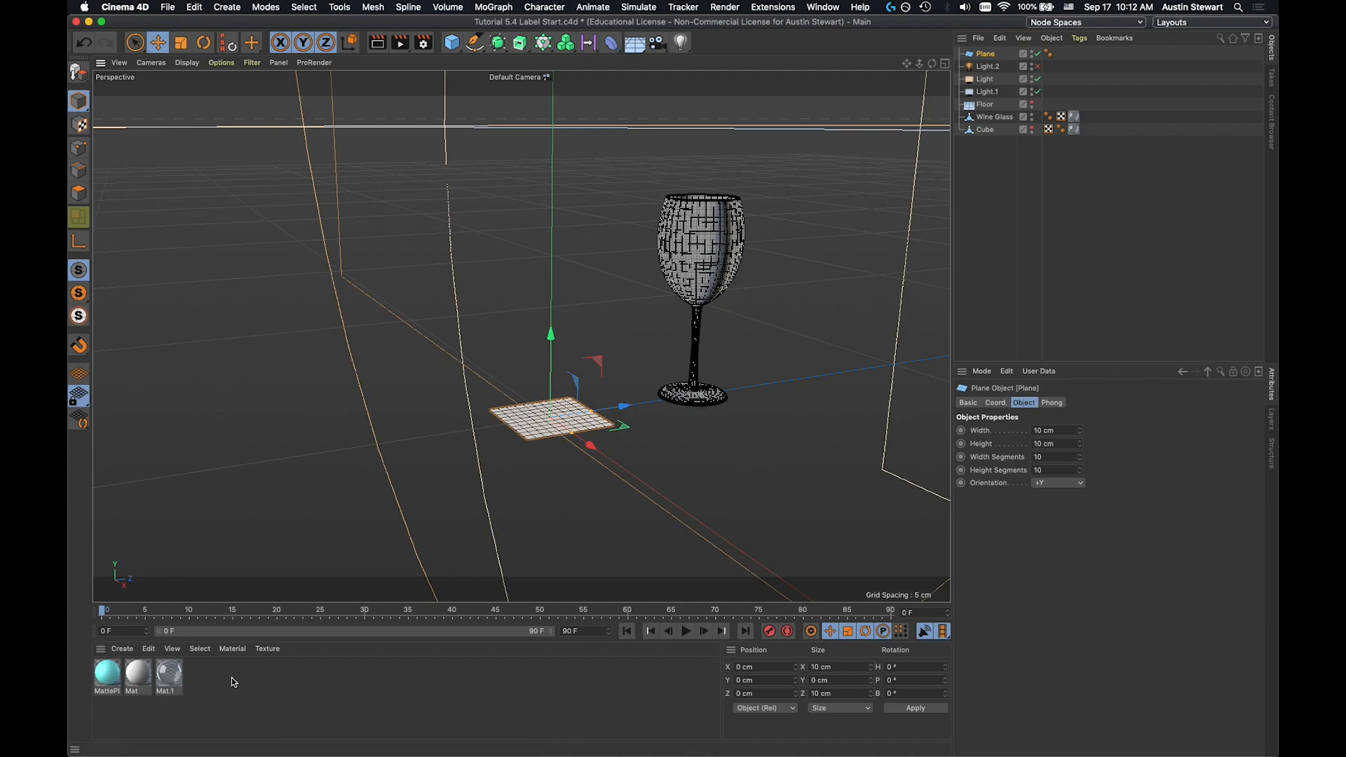
pyautogui.click(106, 677)
pyautogui.doubleClick(106, 677)
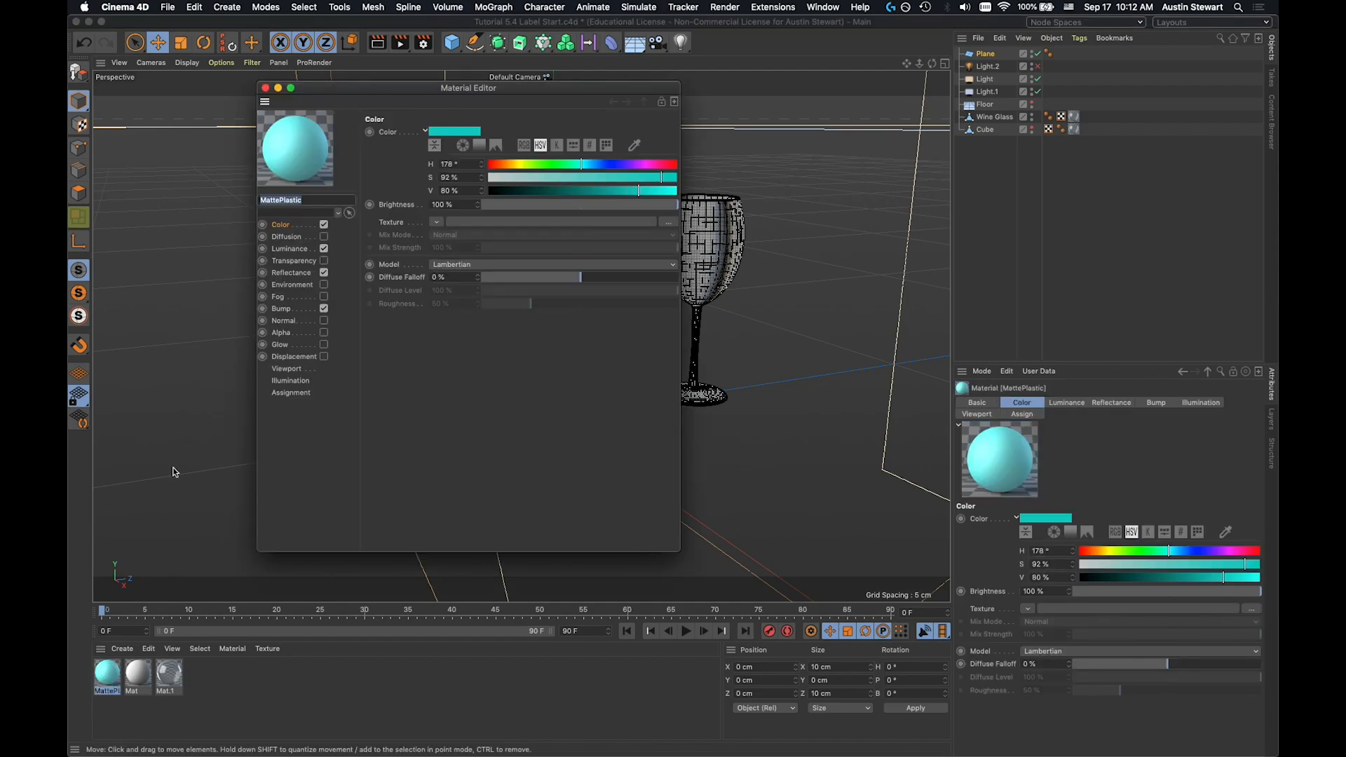
pyautogui.moveTo(329, 82); pyautogui.dragTo(856, 148)
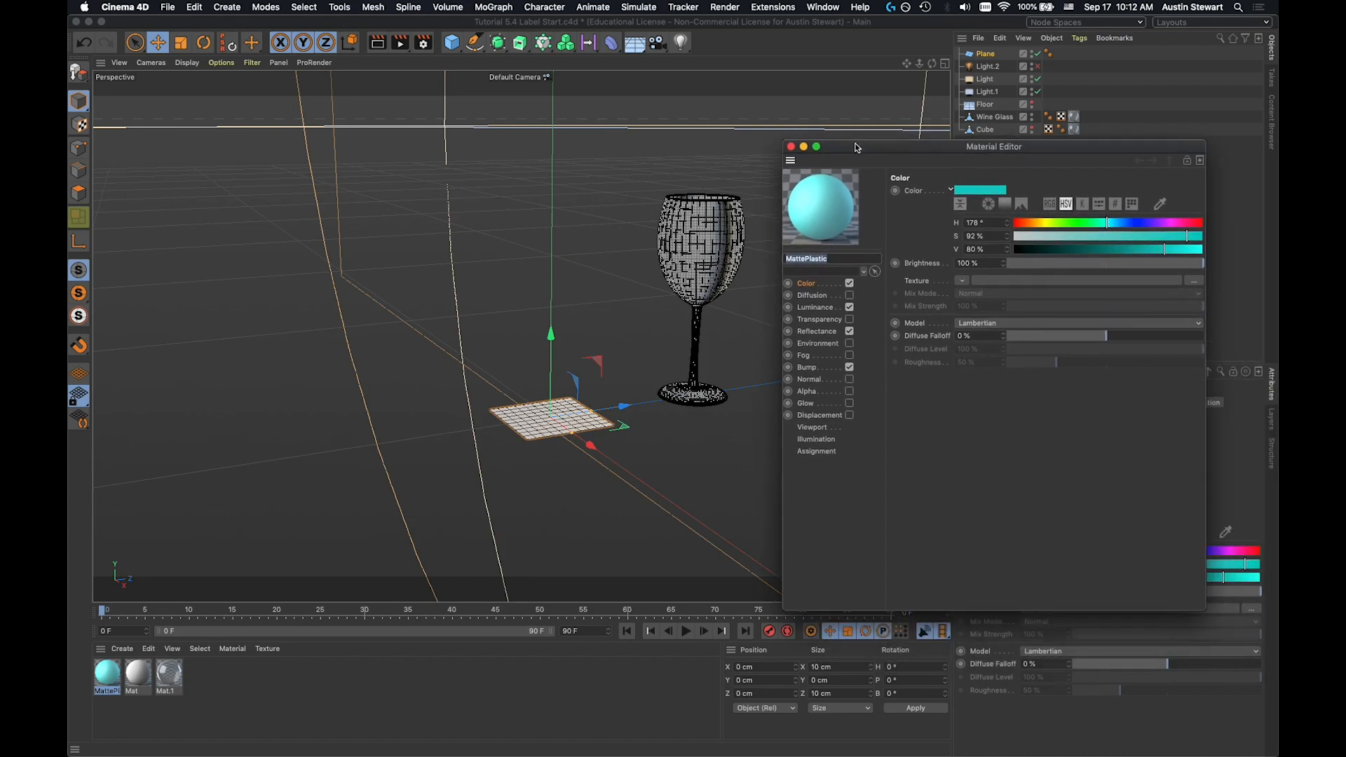
pyautogui.click(849, 307)
pyautogui.moveTo(862, 147); pyautogui.dragTo(916, 136)
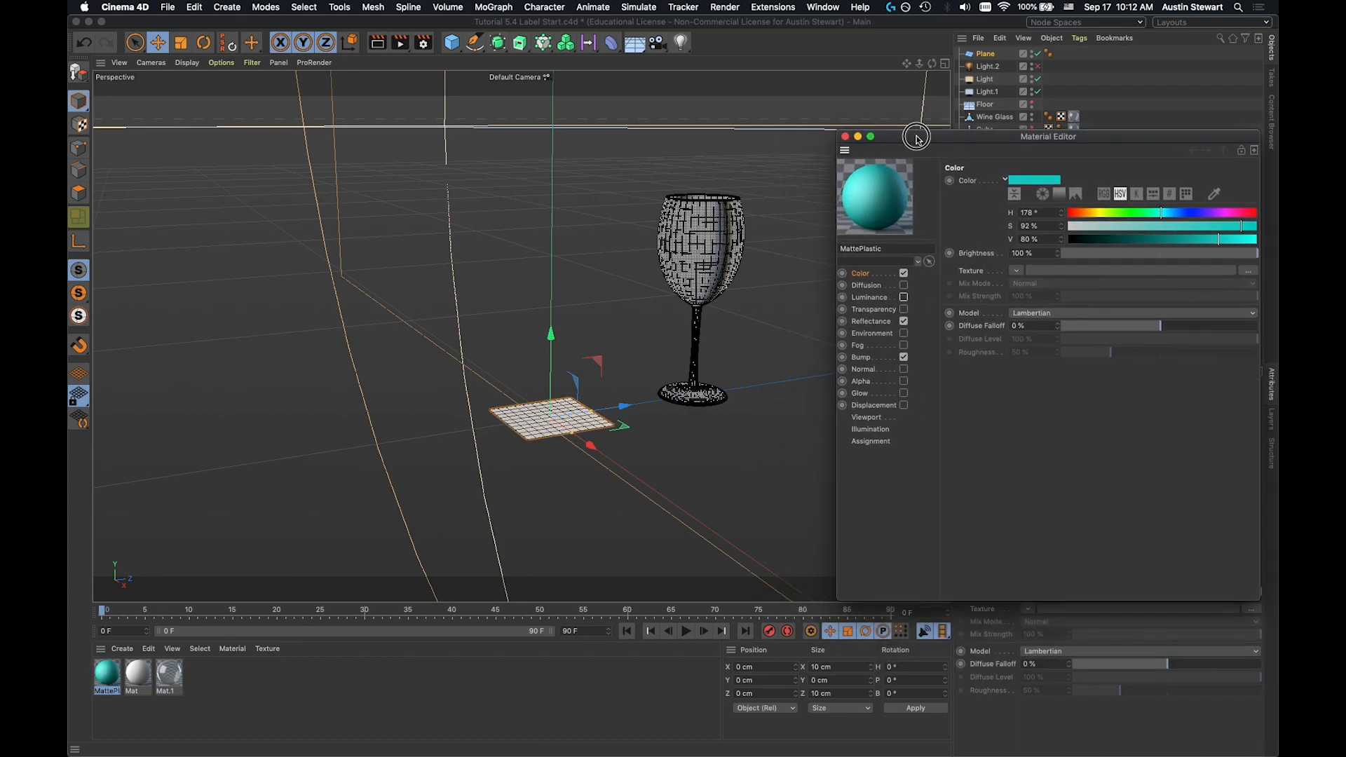
pyautogui.click(844, 136)
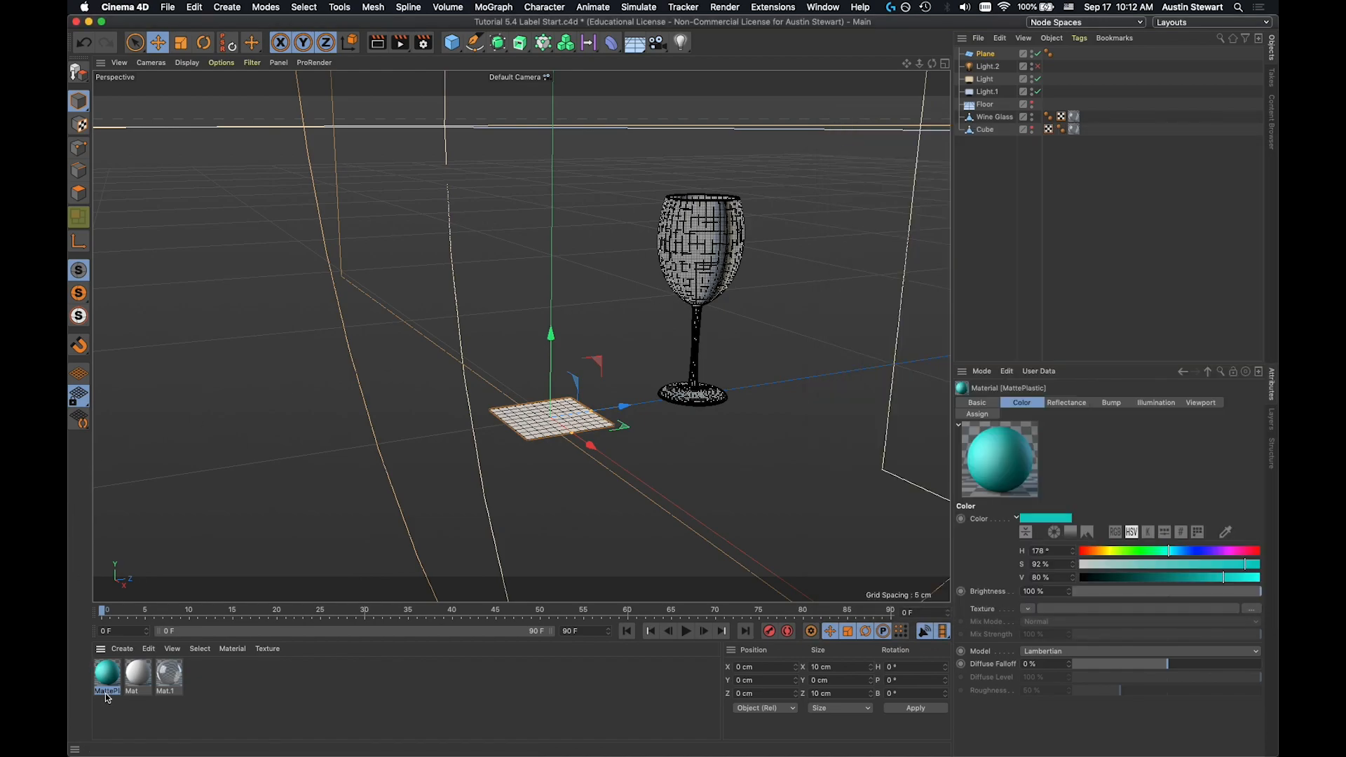
pyautogui.moveTo(103, 676); pyautogui.dragTo(535, 420)
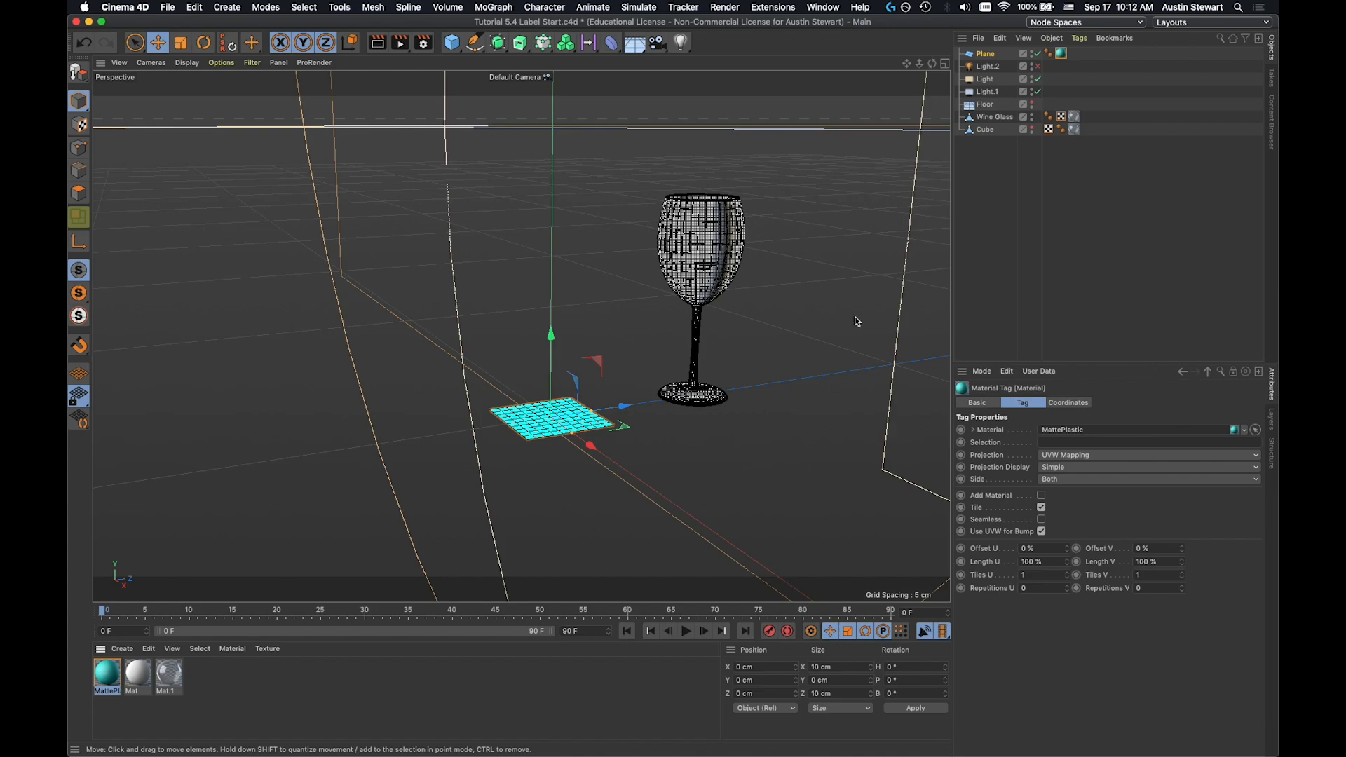
# Step: Show the bottle Cube in the editor view again and add a Spline Wrap deformer to the scene
pyautogui.click(1032, 127)
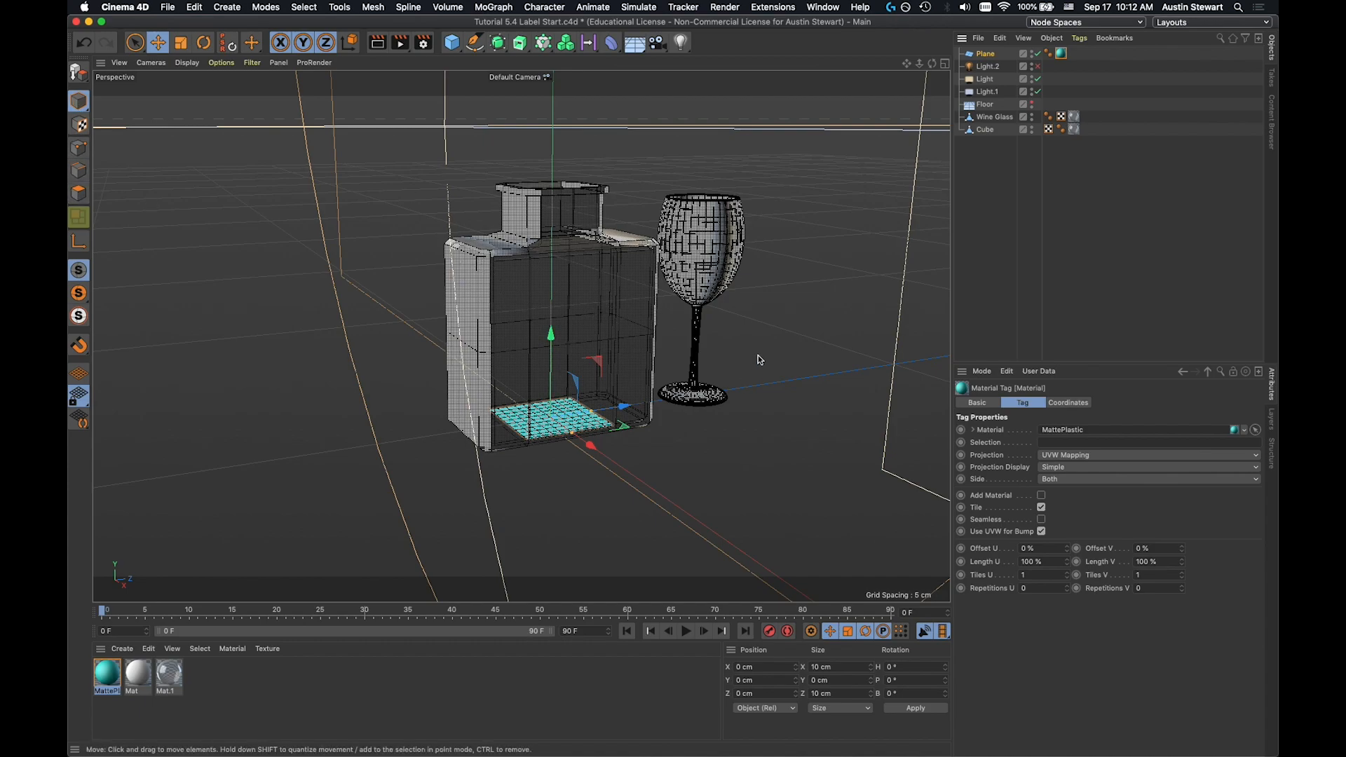
pyautogui.click(986, 130)
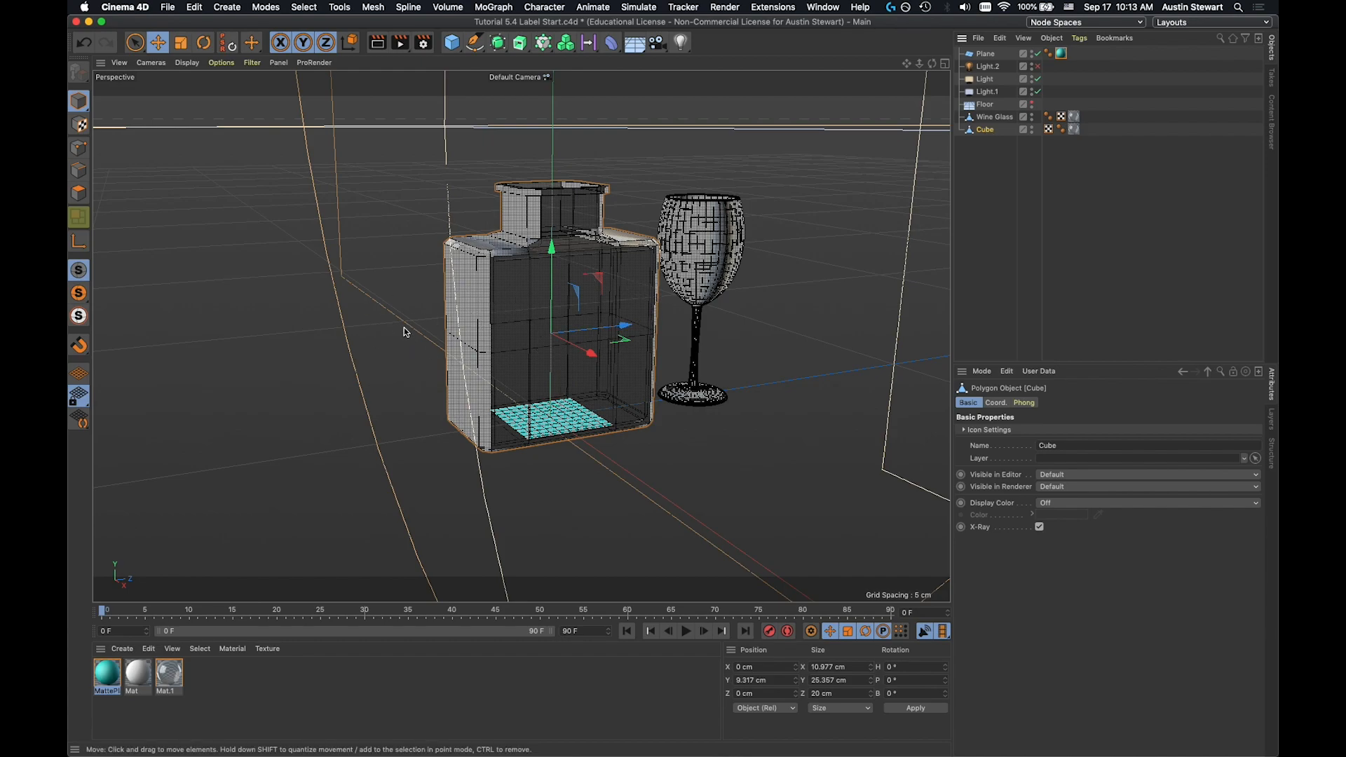
pyautogui.click(609, 48)
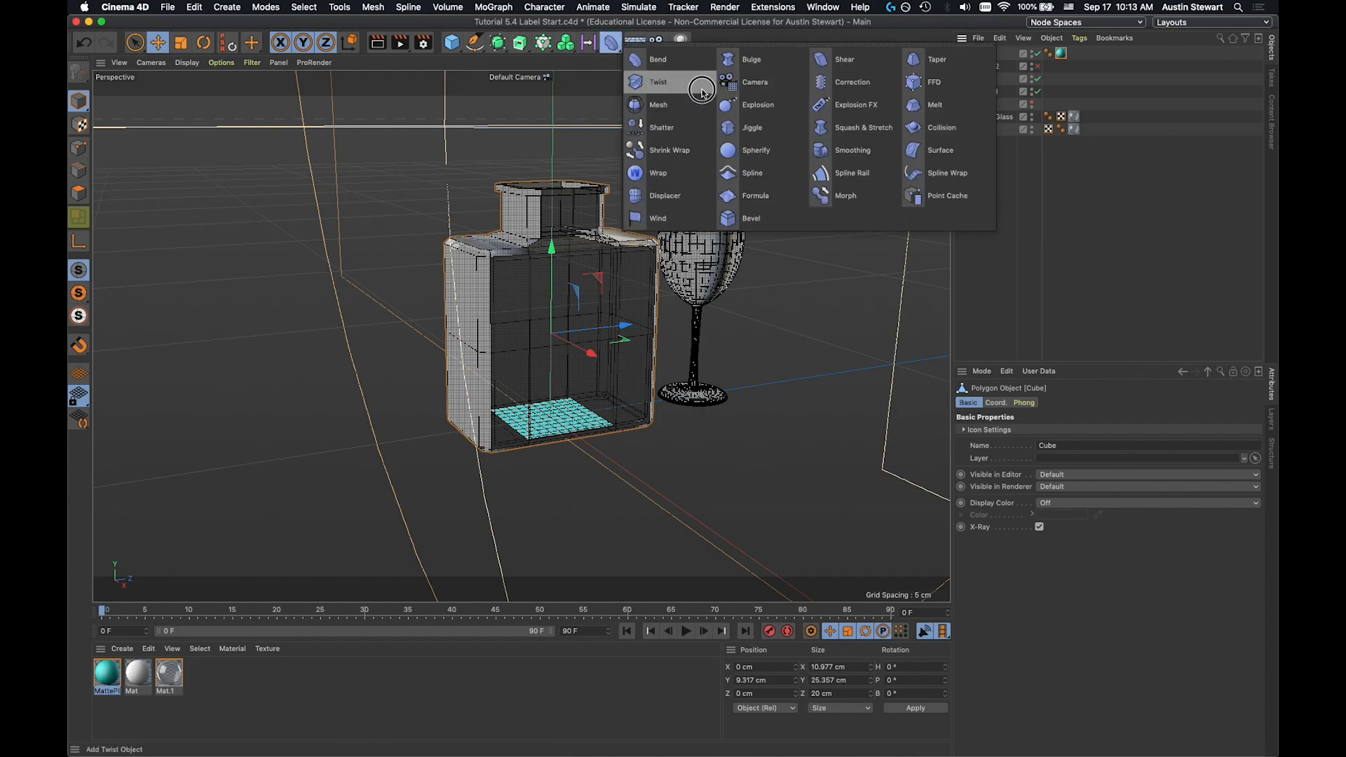
pyautogui.click(944, 179)
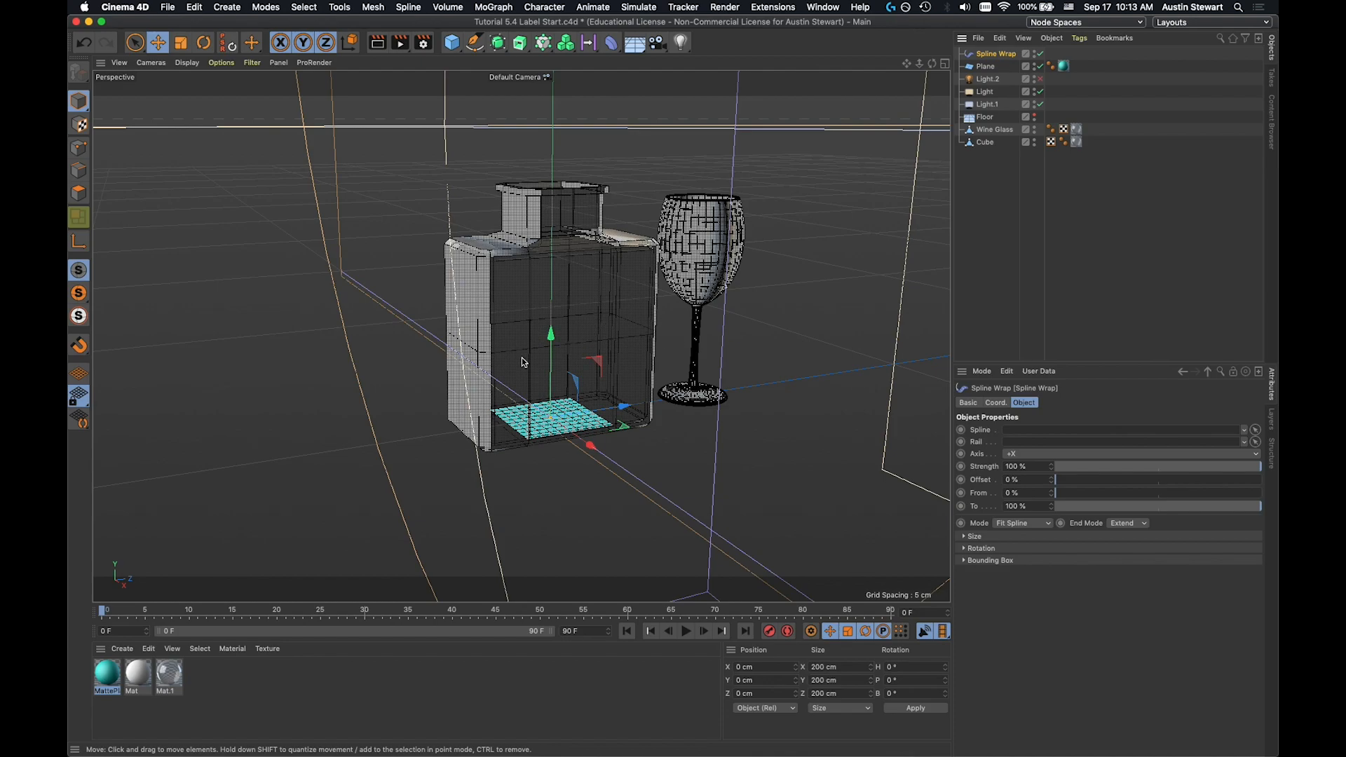
# Step: In edge mode, select the horizontal edge loop around the middle of the bottle Cube, and clear the selection
pyautogui.keyDown('alt'); pyautogui.moveTo(602, 348); pyautogui.dragTo(502, 340); pyautogui.keyUp('alt')
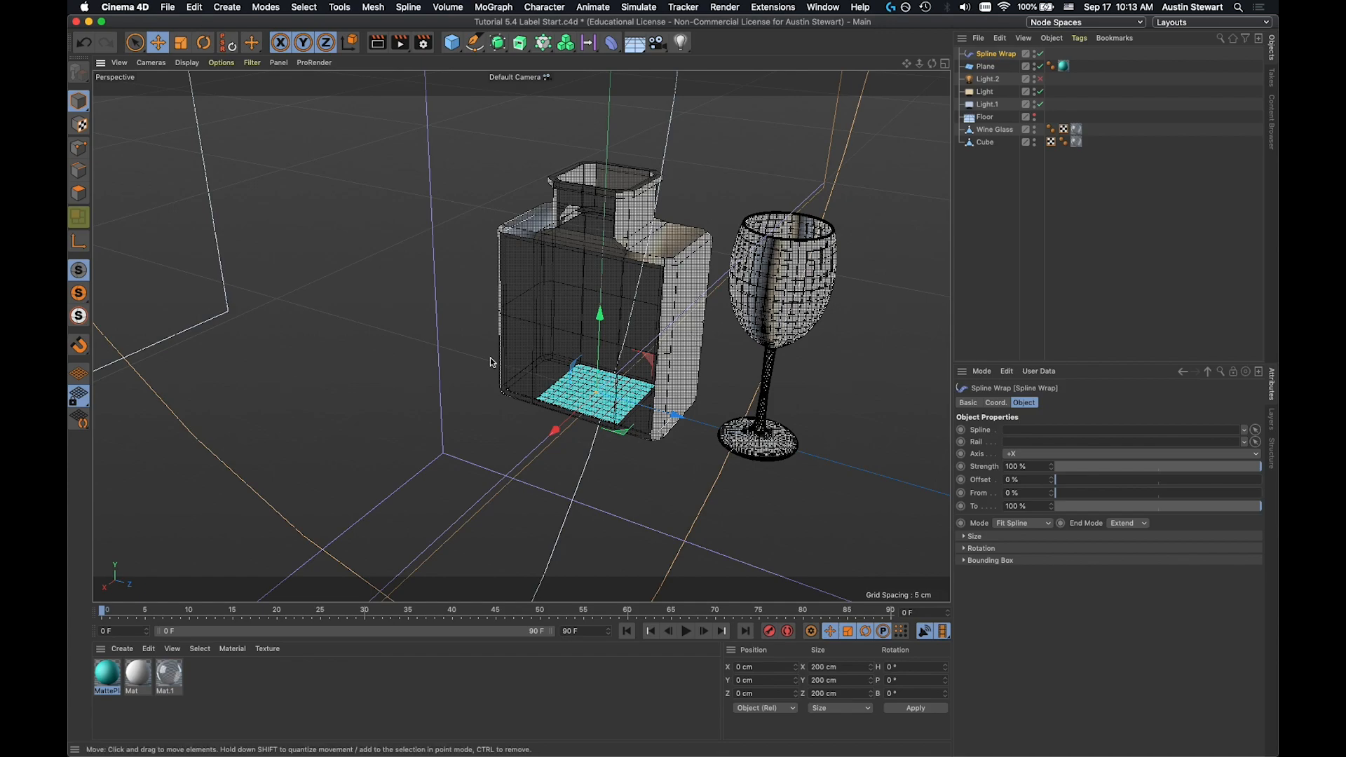
pyautogui.click(78, 172)
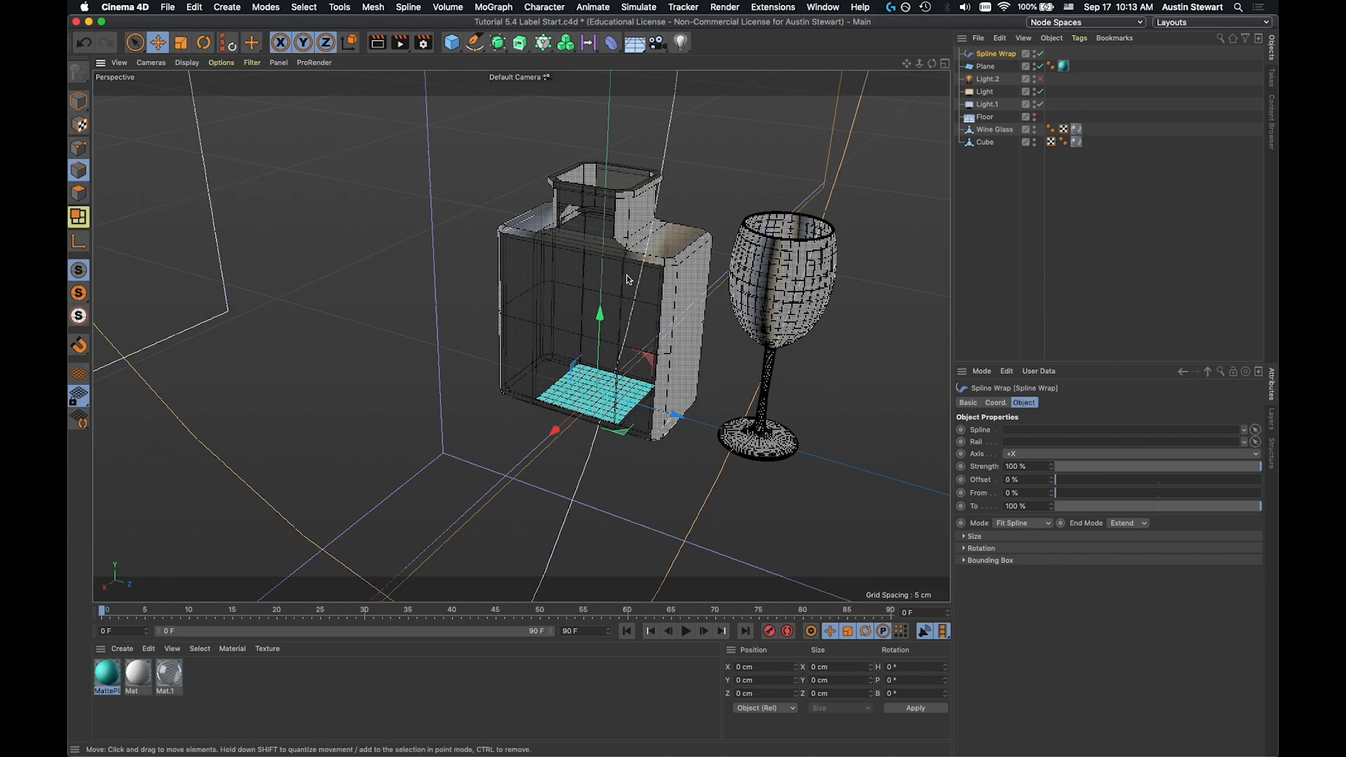
pyautogui.click(984, 143)
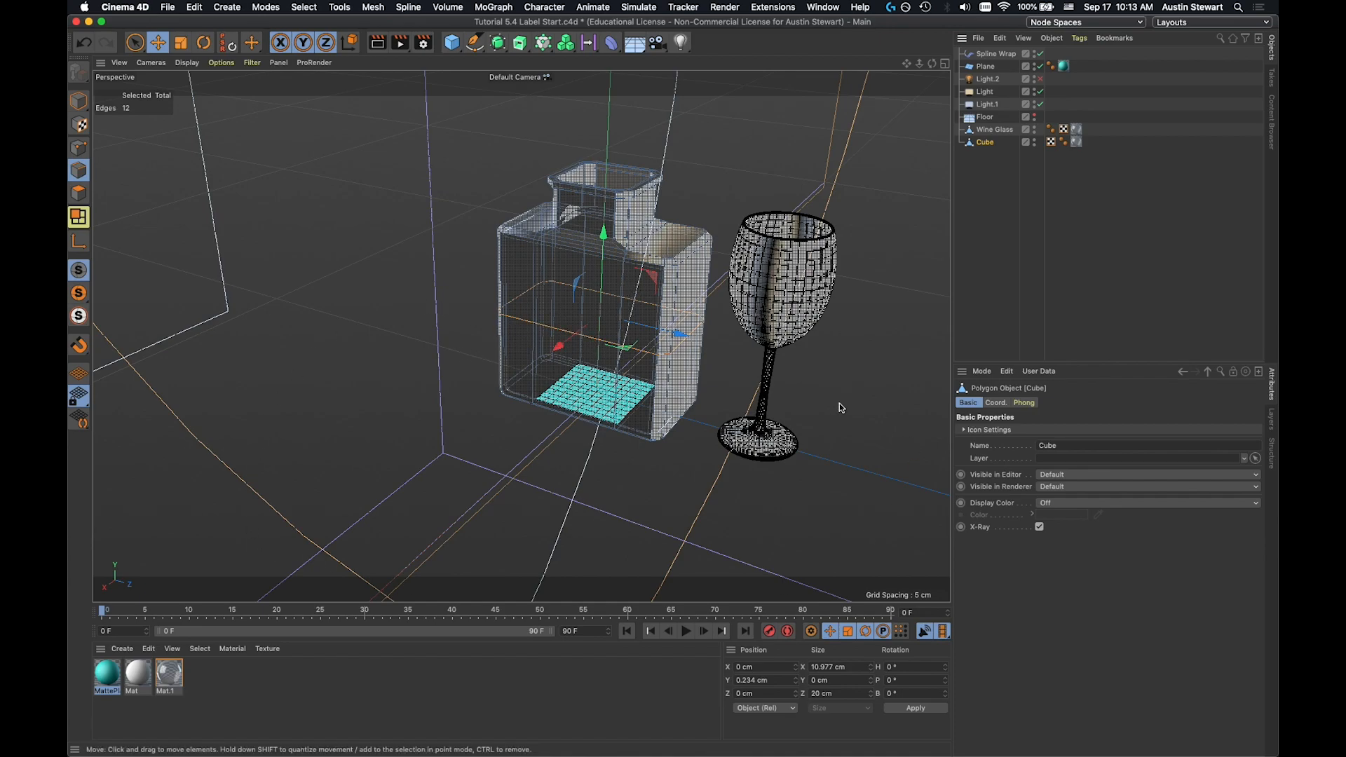
pyautogui.click(387, 370)
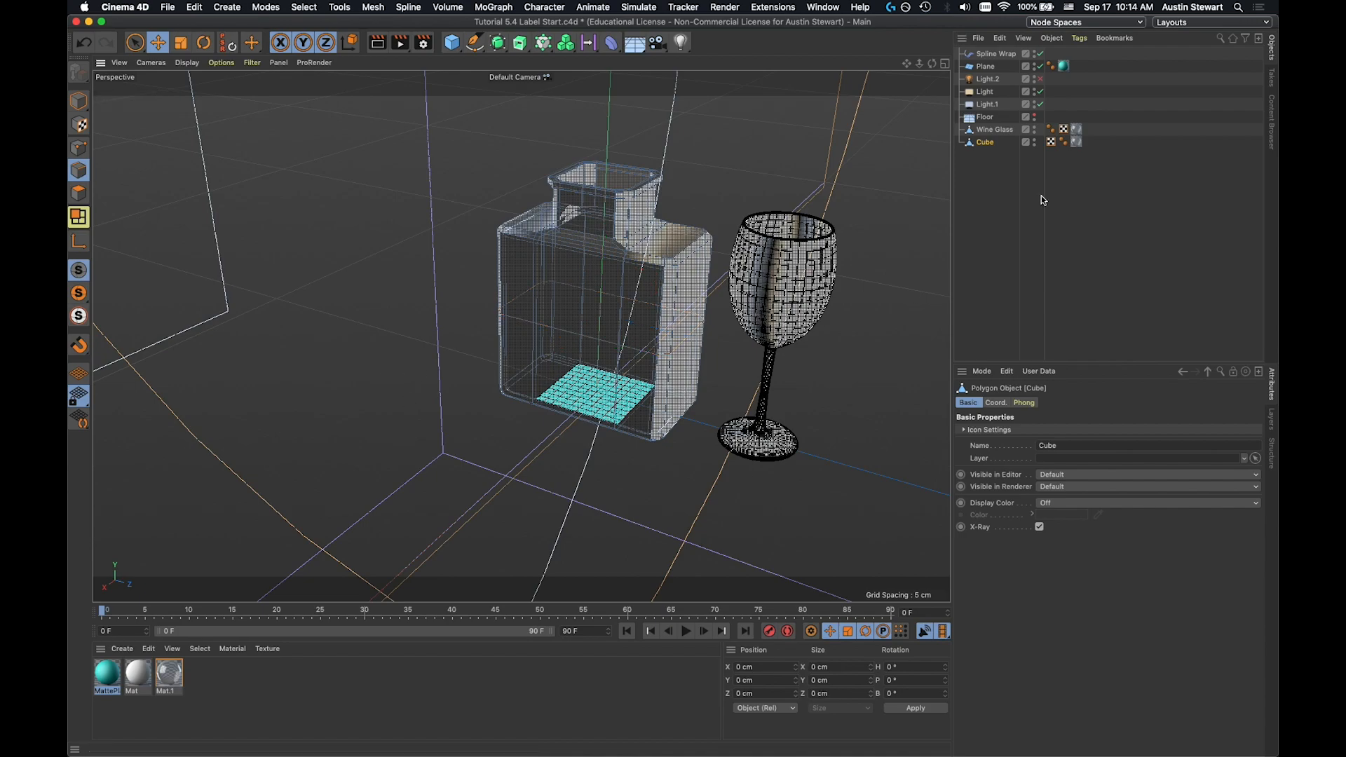
# Step: Switch to the Model layout and use Loop Selection to pick the horizontal edge loop around the bottle's middle
pyautogui.click(1226, 25)
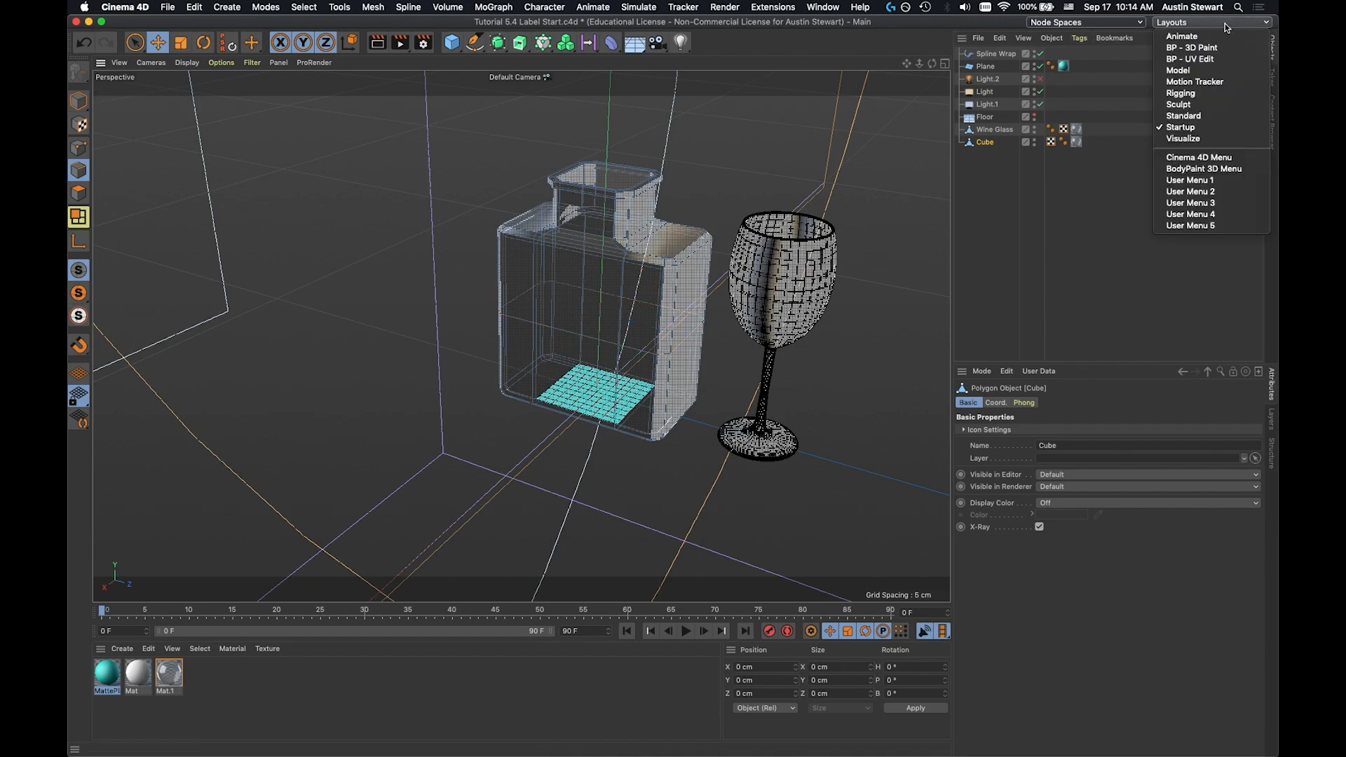
pyautogui.click(1200, 70)
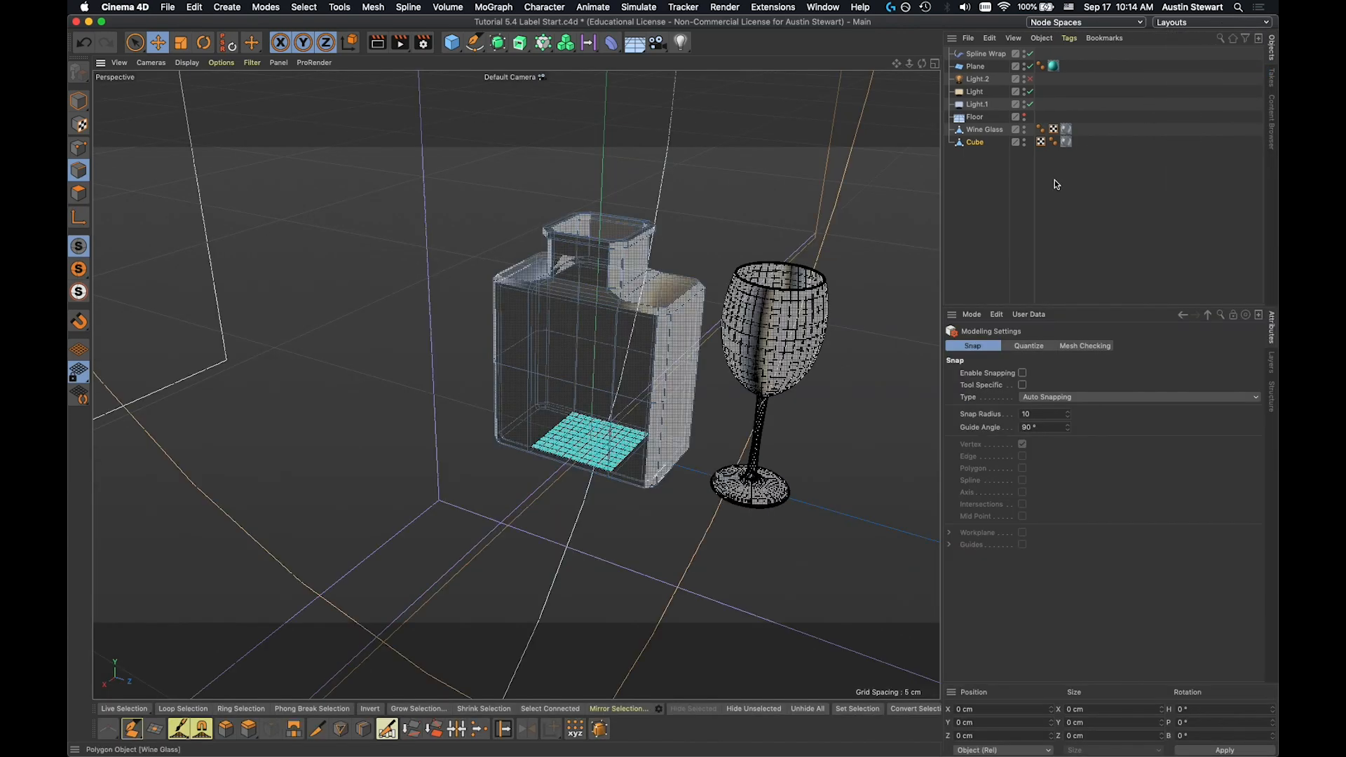
pyautogui.click(185, 709)
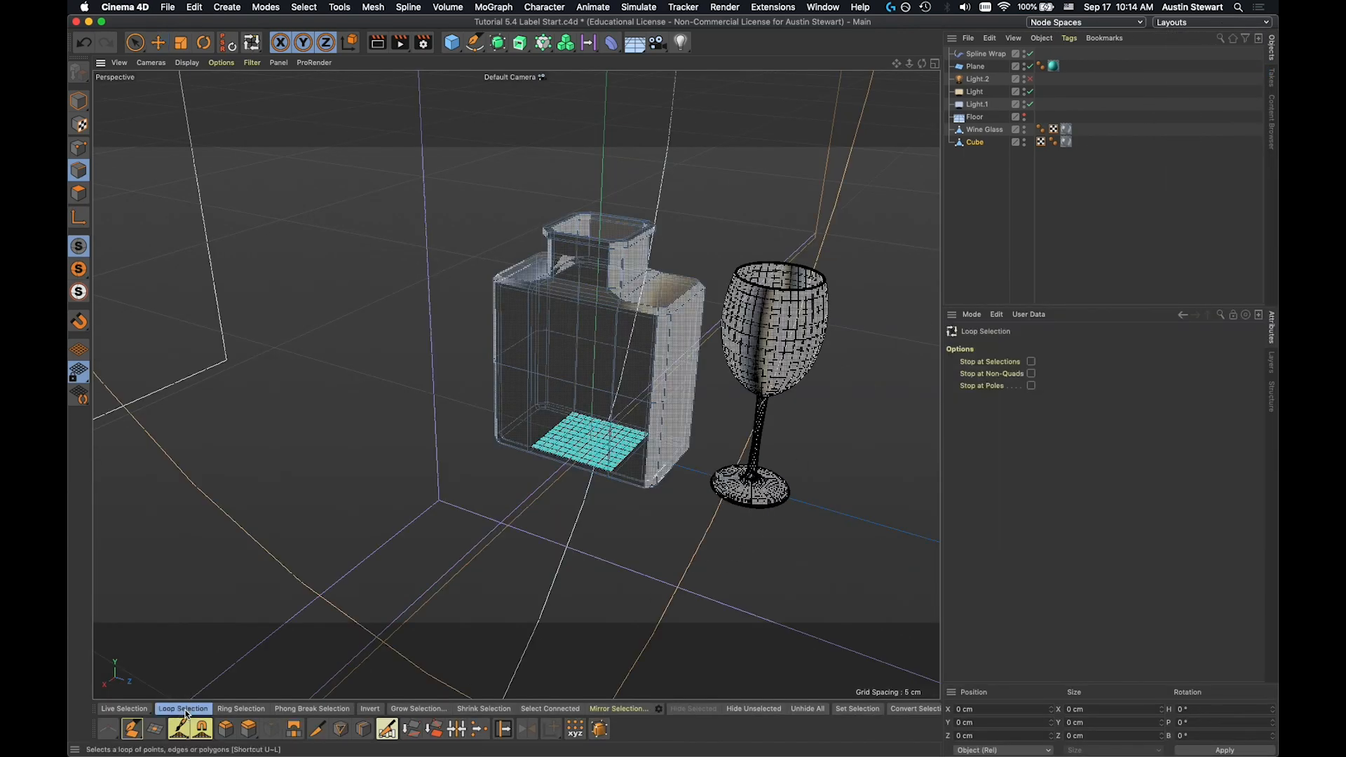
pyautogui.click(506, 369)
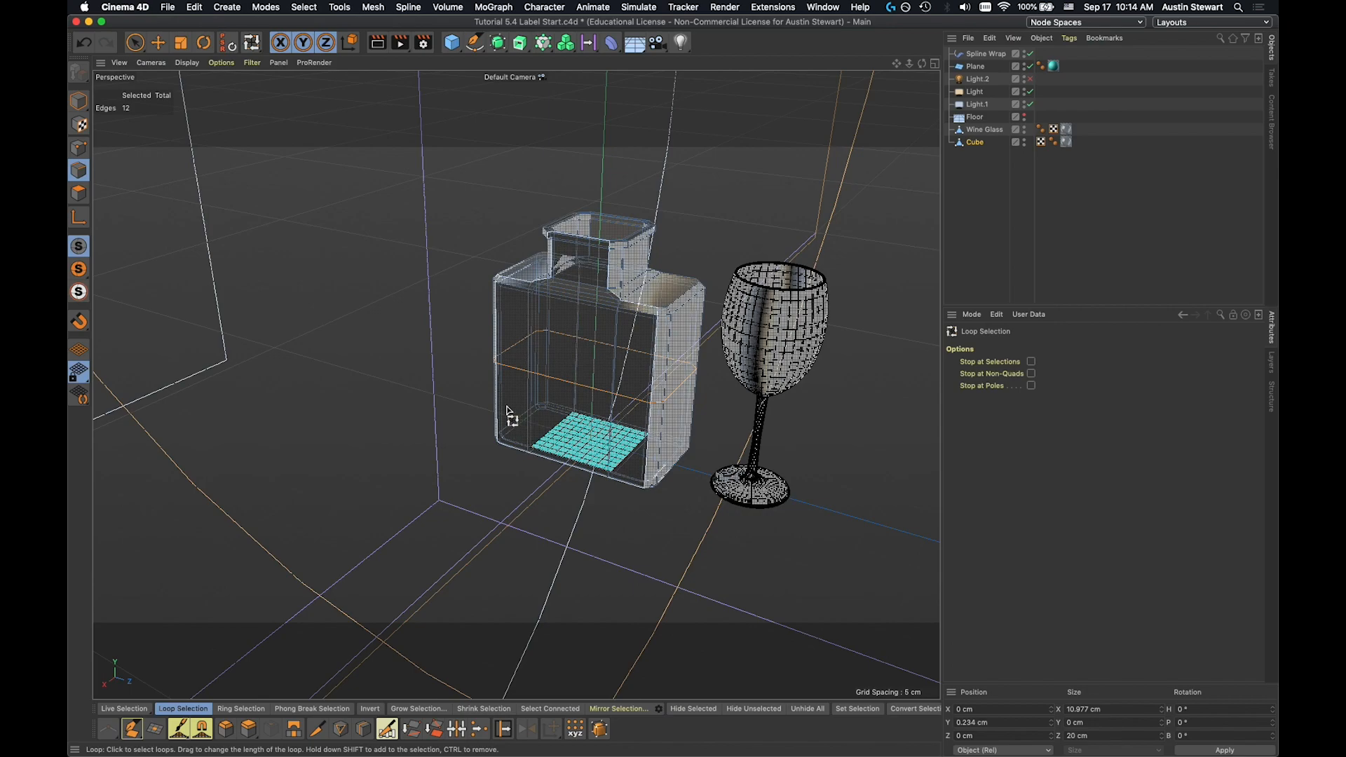
# Step: Activate the Loop/Path Cut tool and show the bottle and glass in a maximized Right view
pyautogui.press('k')
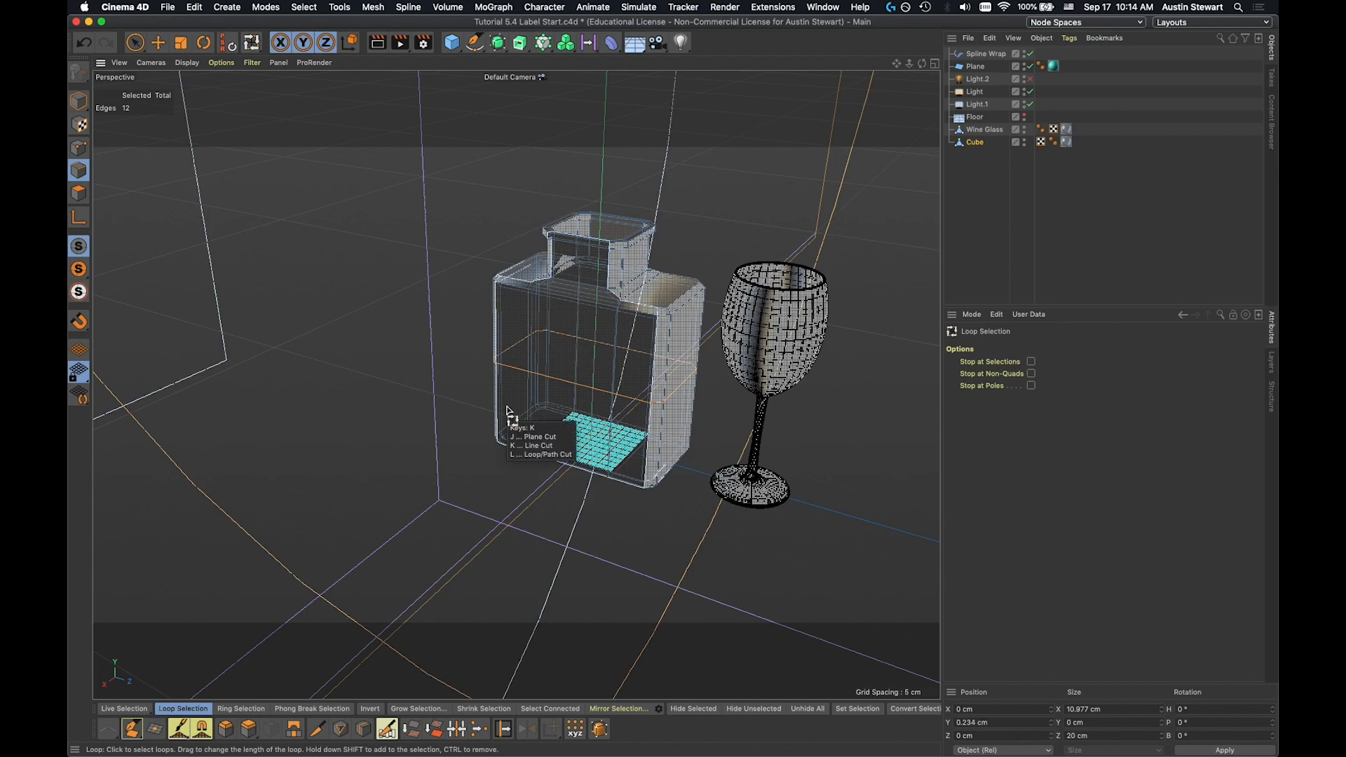
pyautogui.press('l')
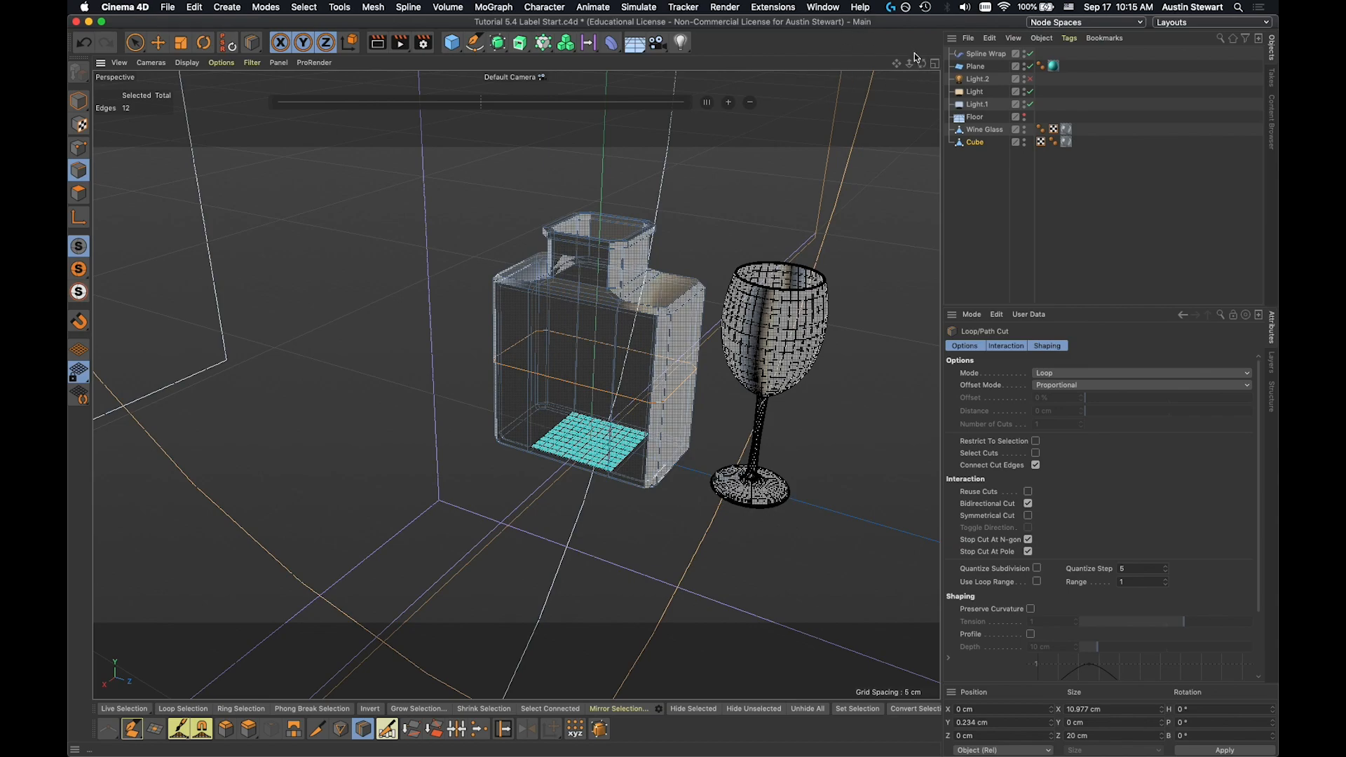
pyautogui.click(934, 64)
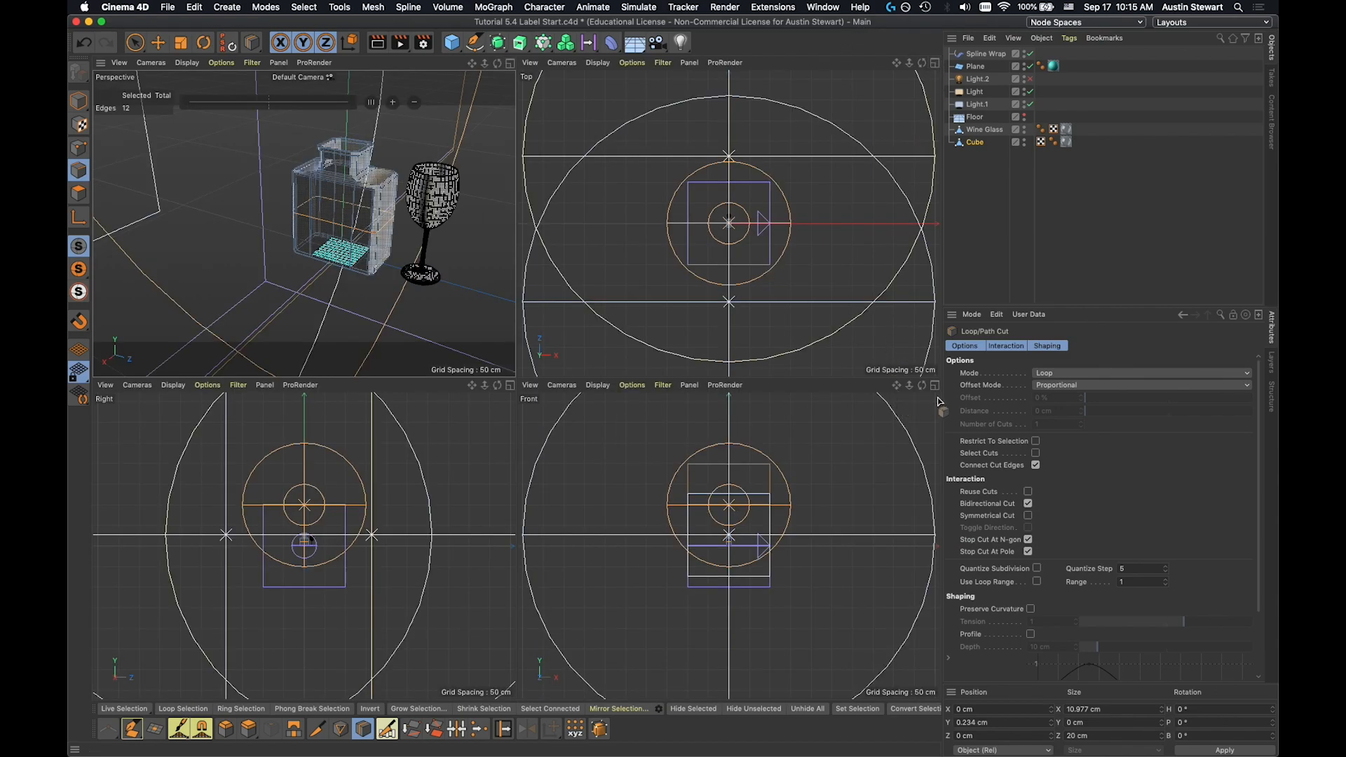
pyautogui.click(511, 387)
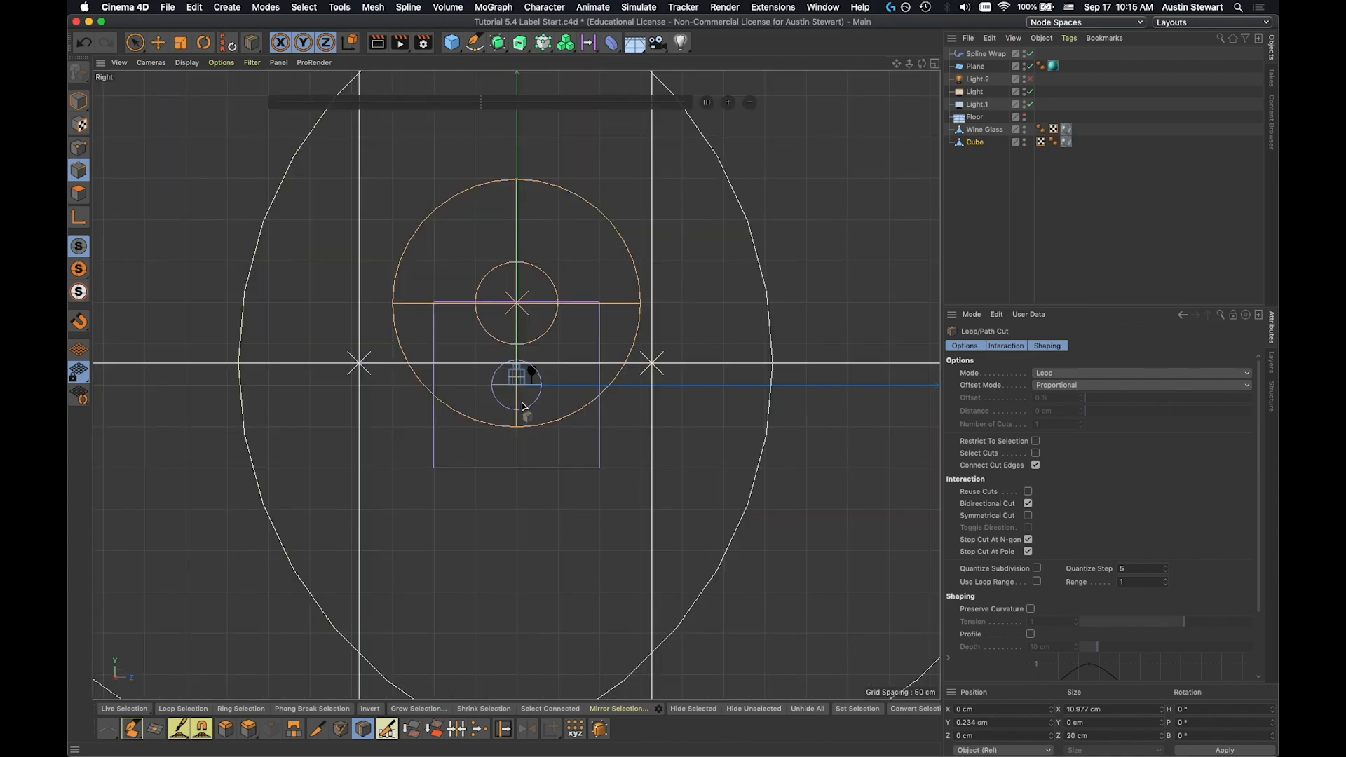
pyautogui.scroll(10, 526, 408)
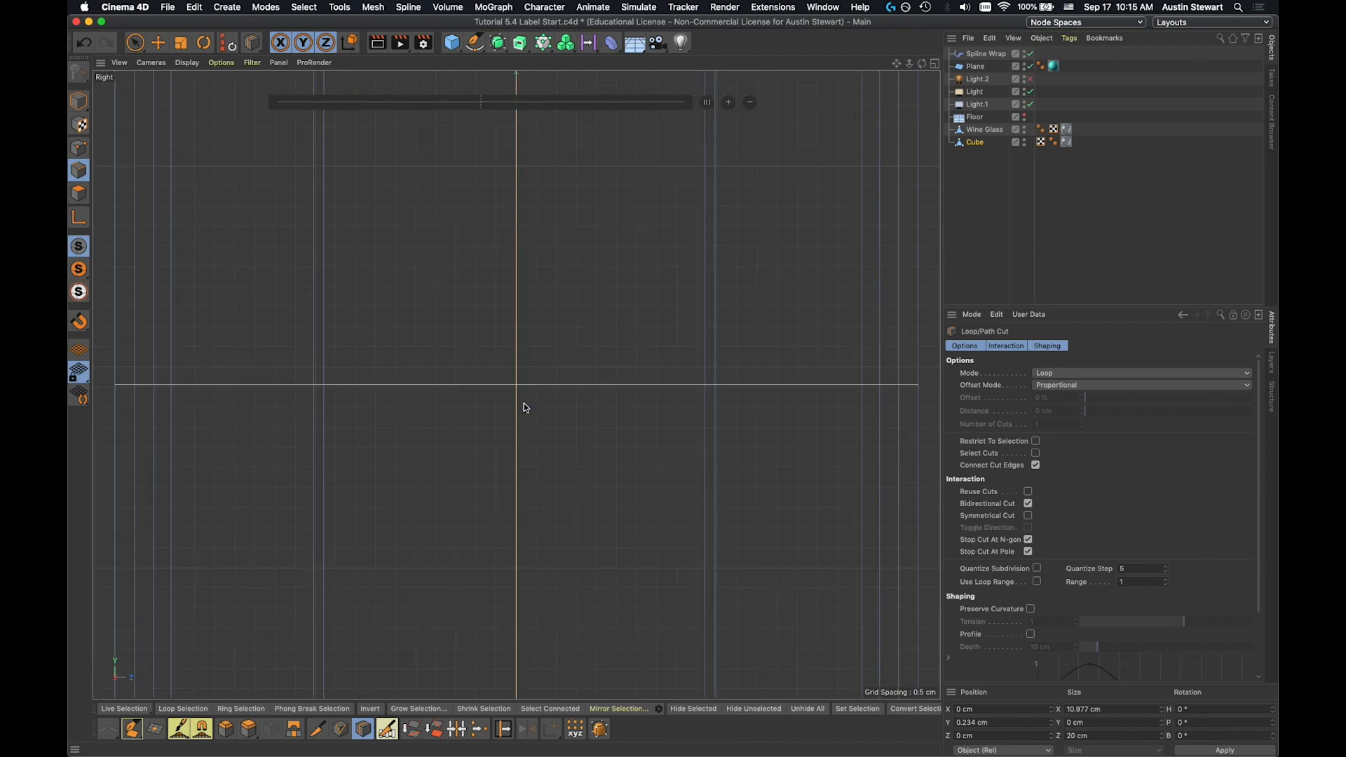
pyautogui.scroll(-10, 524, 403)
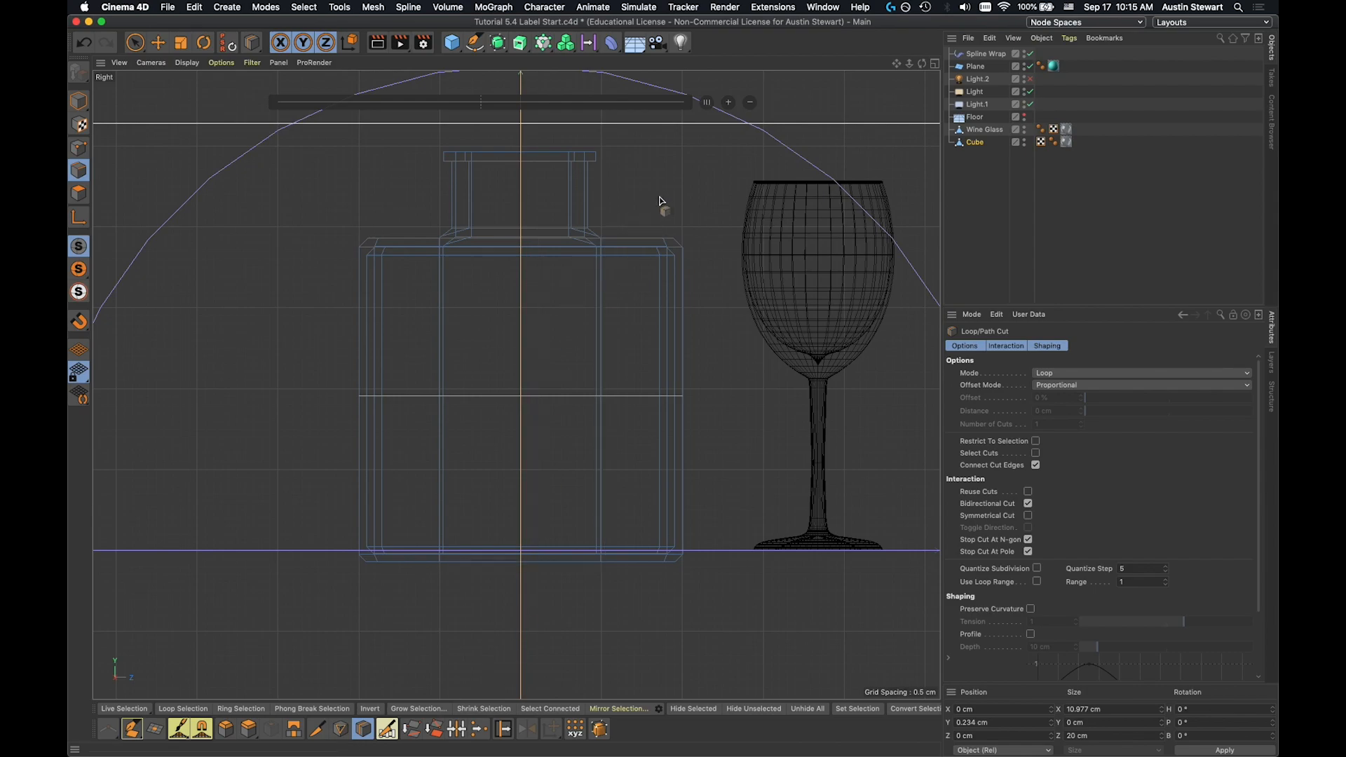
# Step: Make a vertical Line Cut through the bottle's full height near its glass-facing side, with Visible Only off and Select Cuts on
pyautogui.press('k')
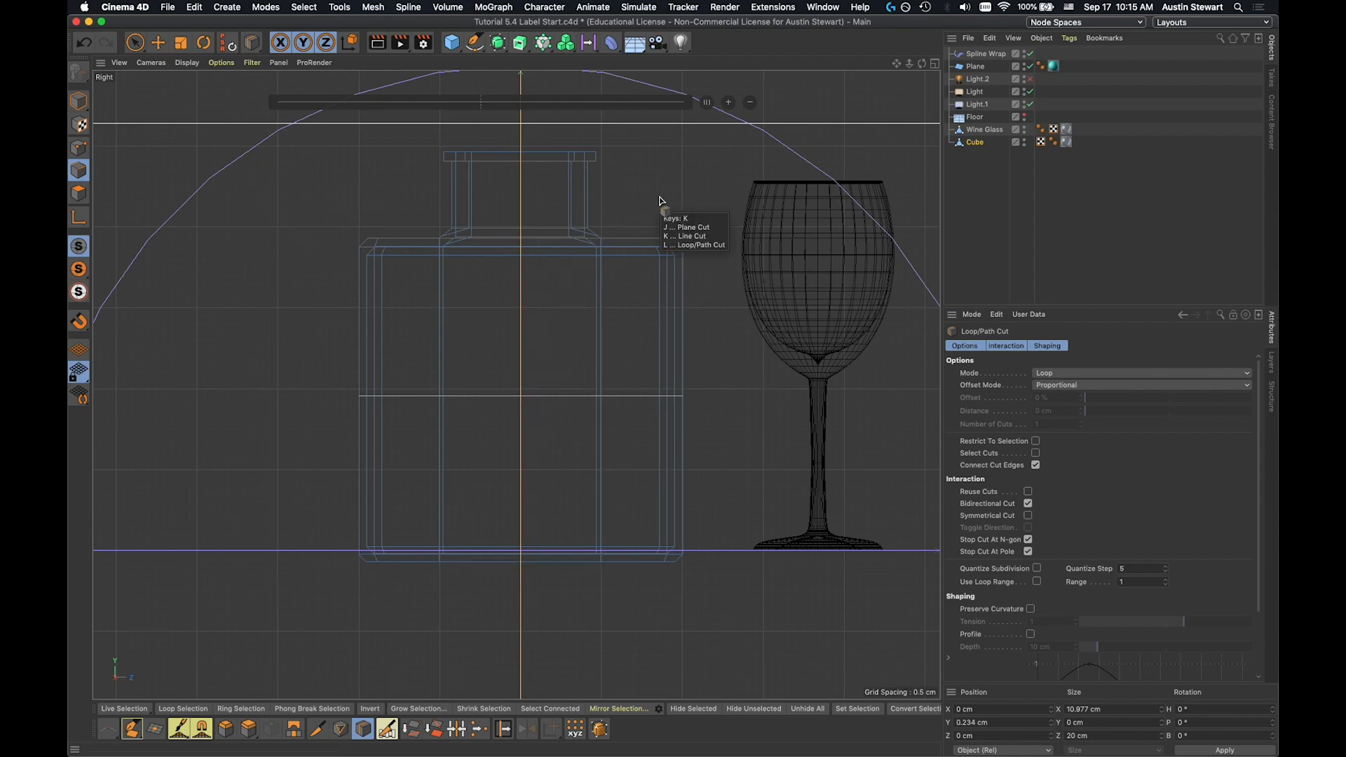
pyautogui.press('k')
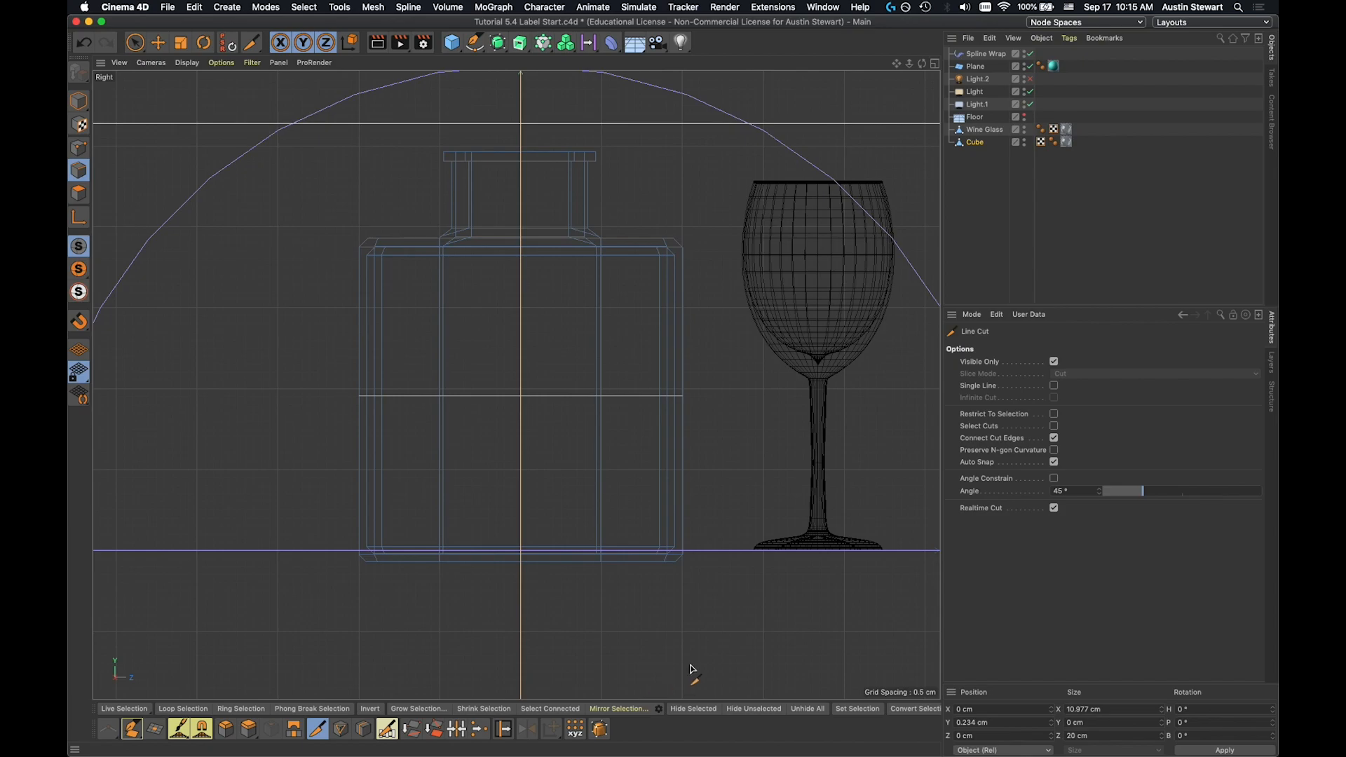
pyautogui.click(1055, 362)
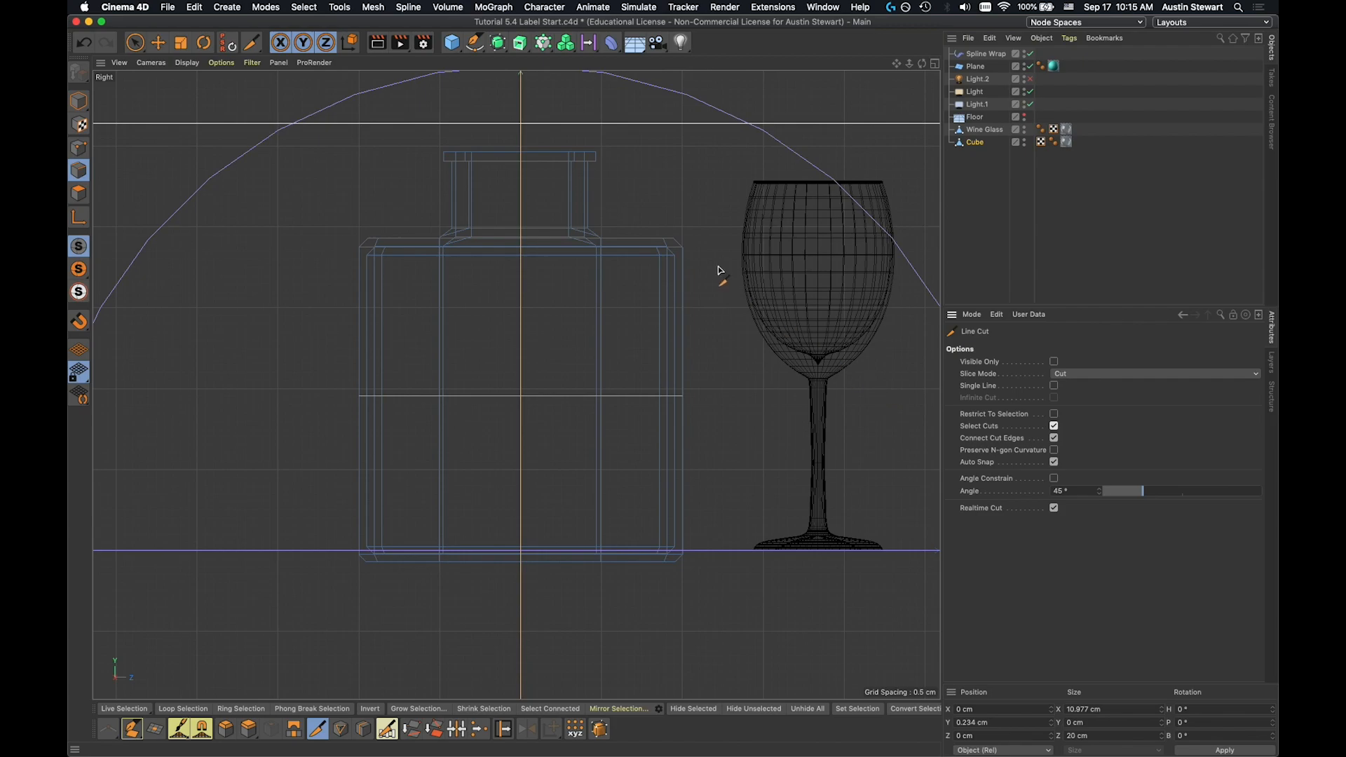
pyautogui.click(636, 190)
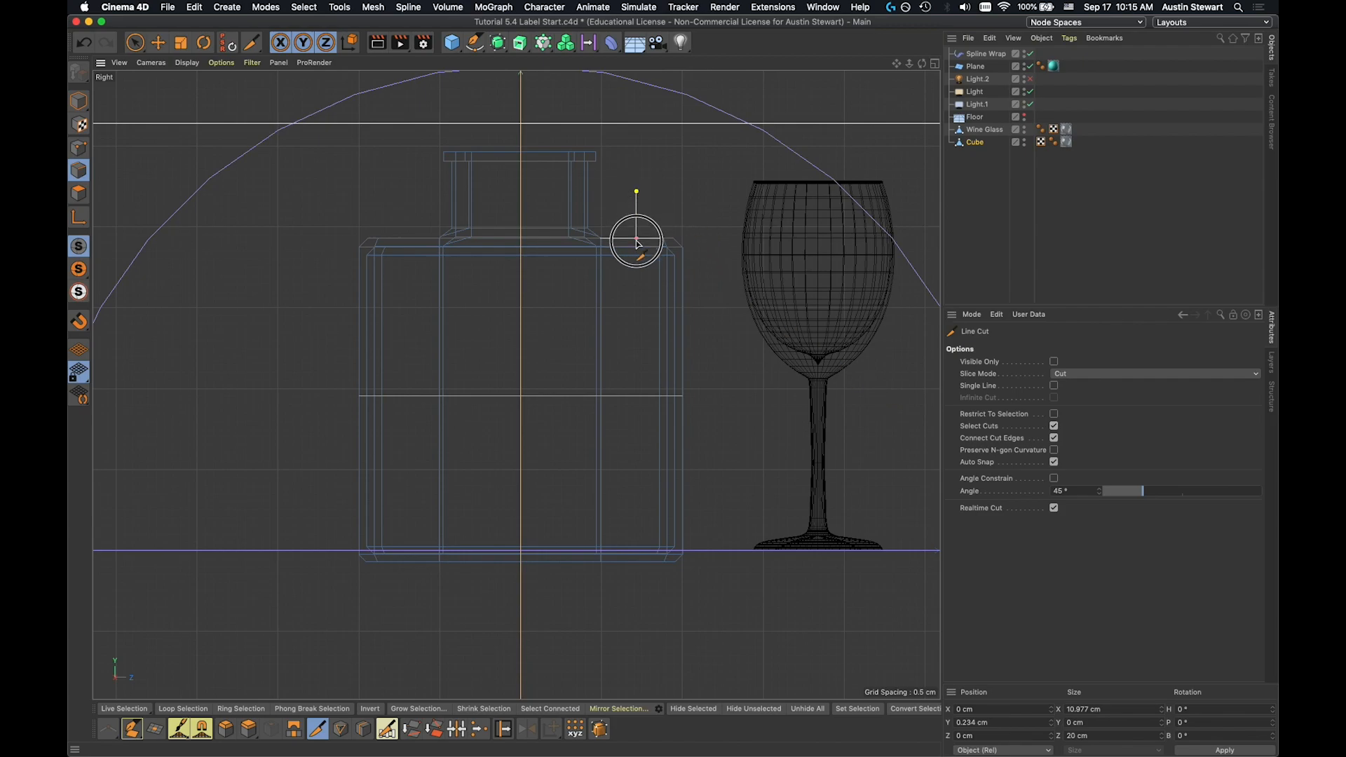
pyautogui.click(637, 582)
pyautogui.moveTo(624, 595); pyautogui.dragTo(624, 628)
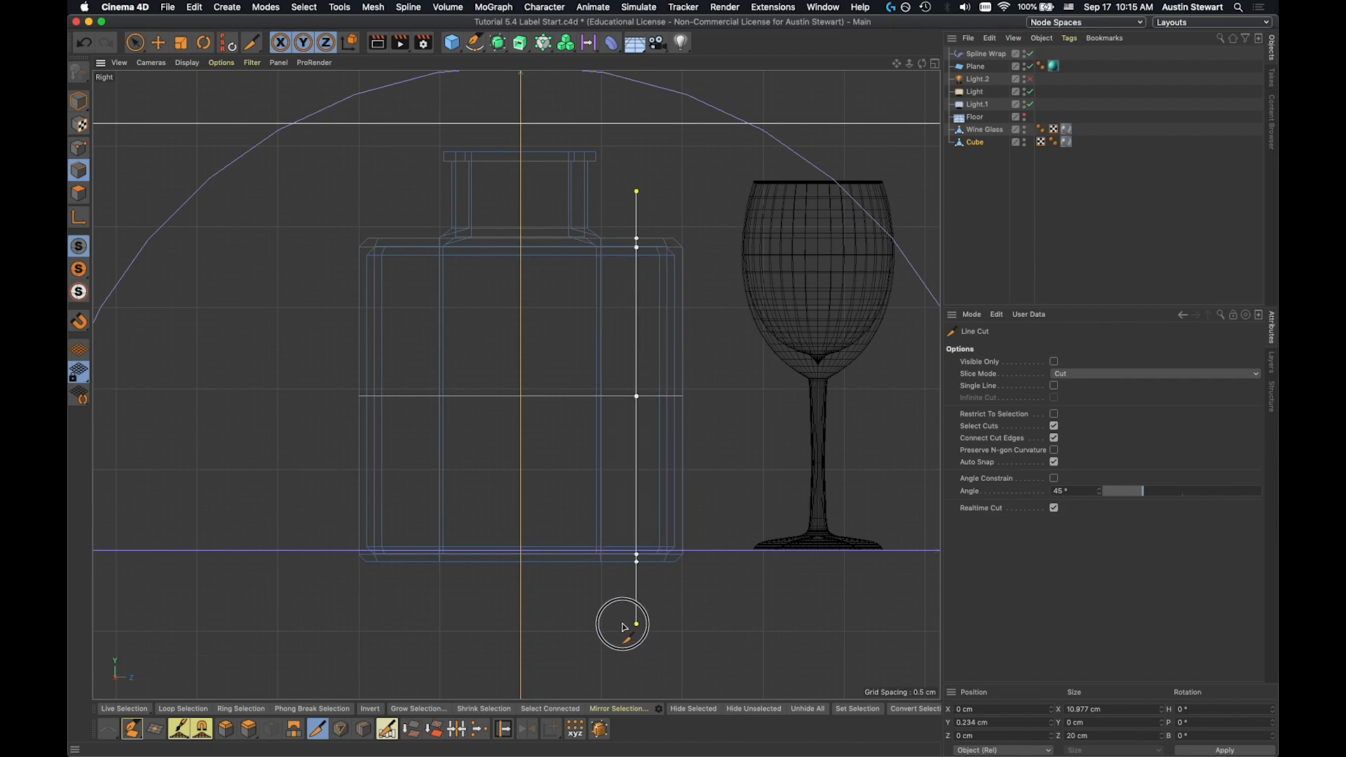
pyautogui.moveTo(624, 627); pyautogui.dragTo(625, 628)
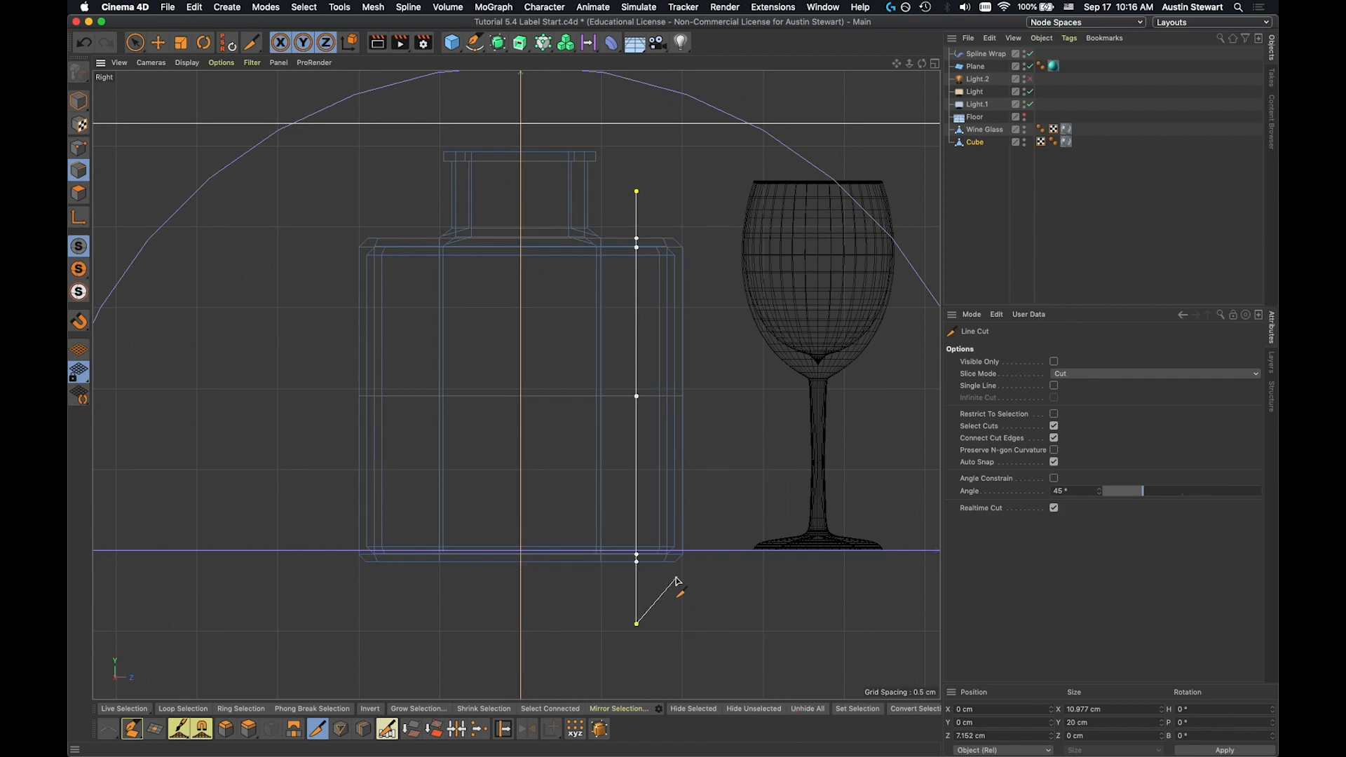
pyautogui.press('Escape')
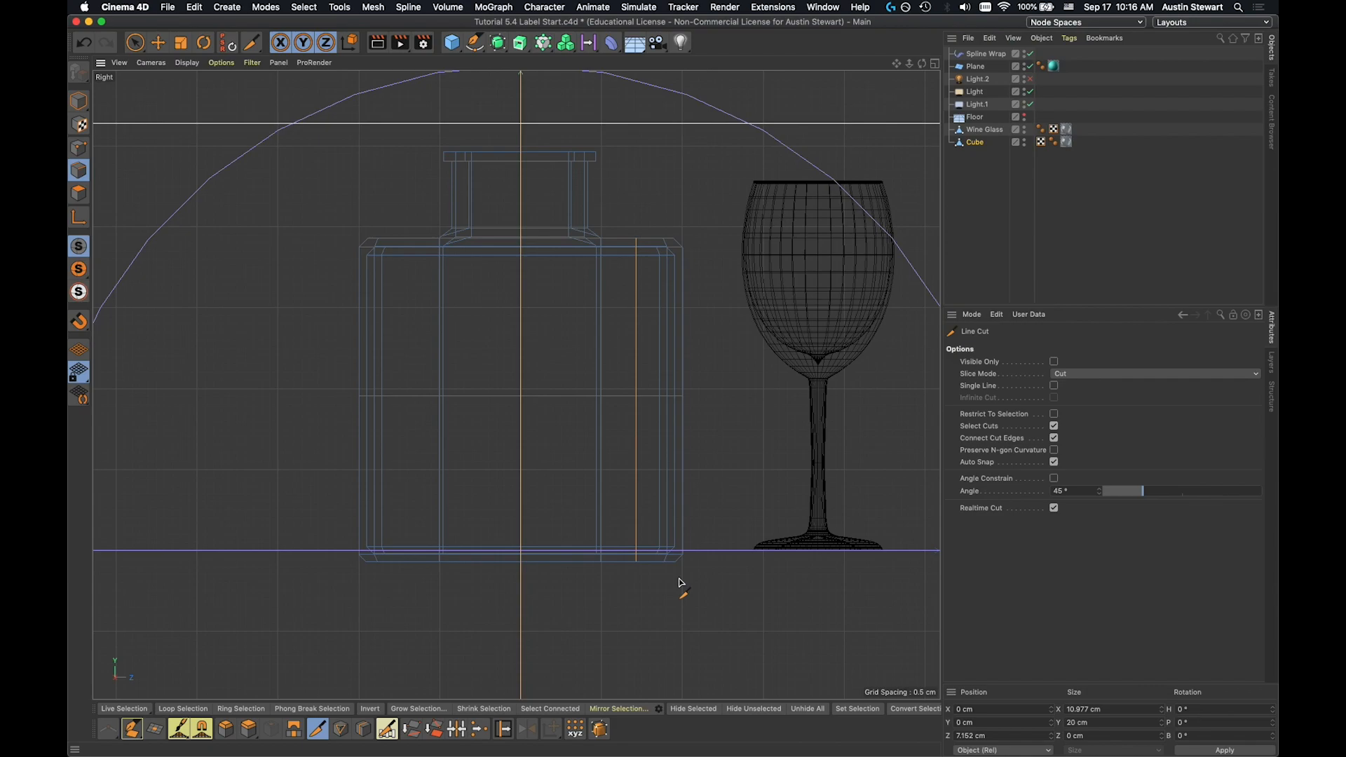
# Step: Examine the vertical cut loop on the bottle in the maximized Perspective view, and undo the cut
pyautogui.click(936, 65)
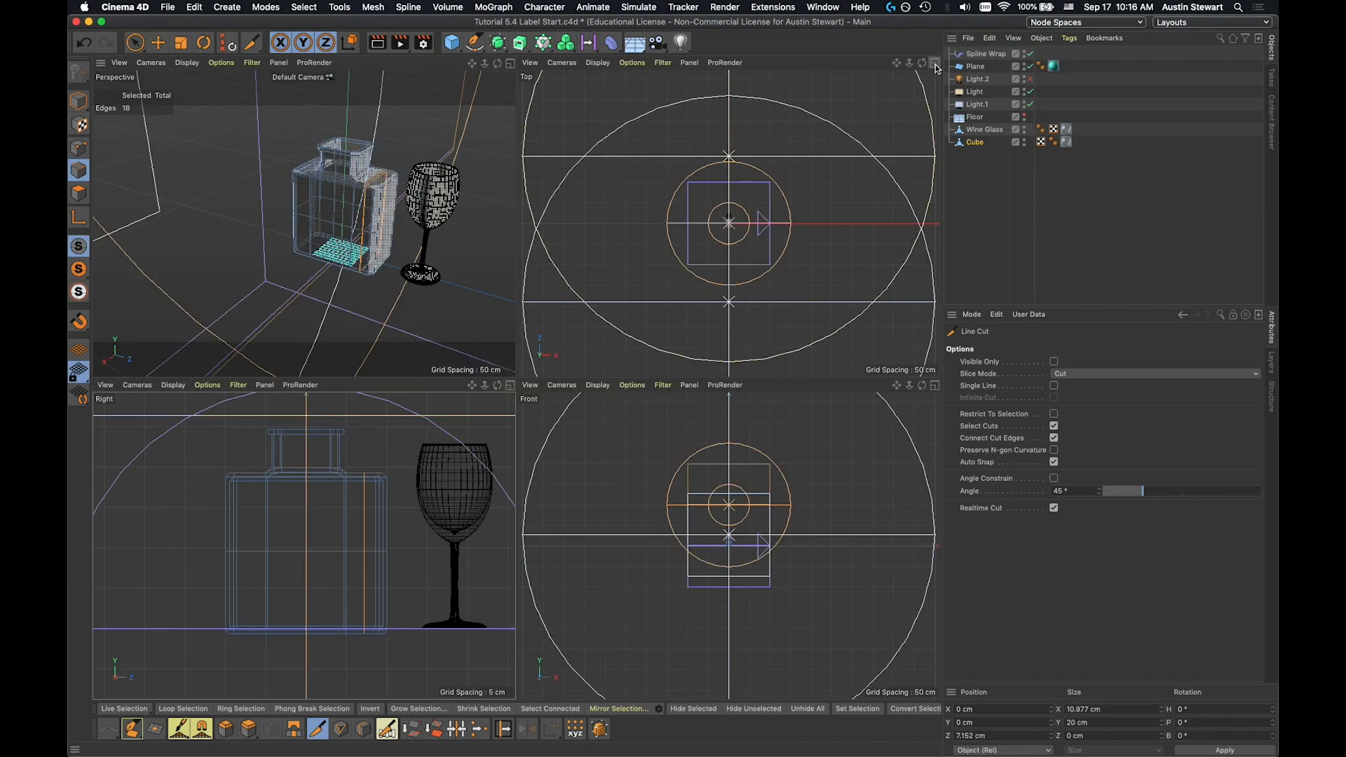
pyautogui.click(509, 63)
pyautogui.scroll(5, 676, 335)
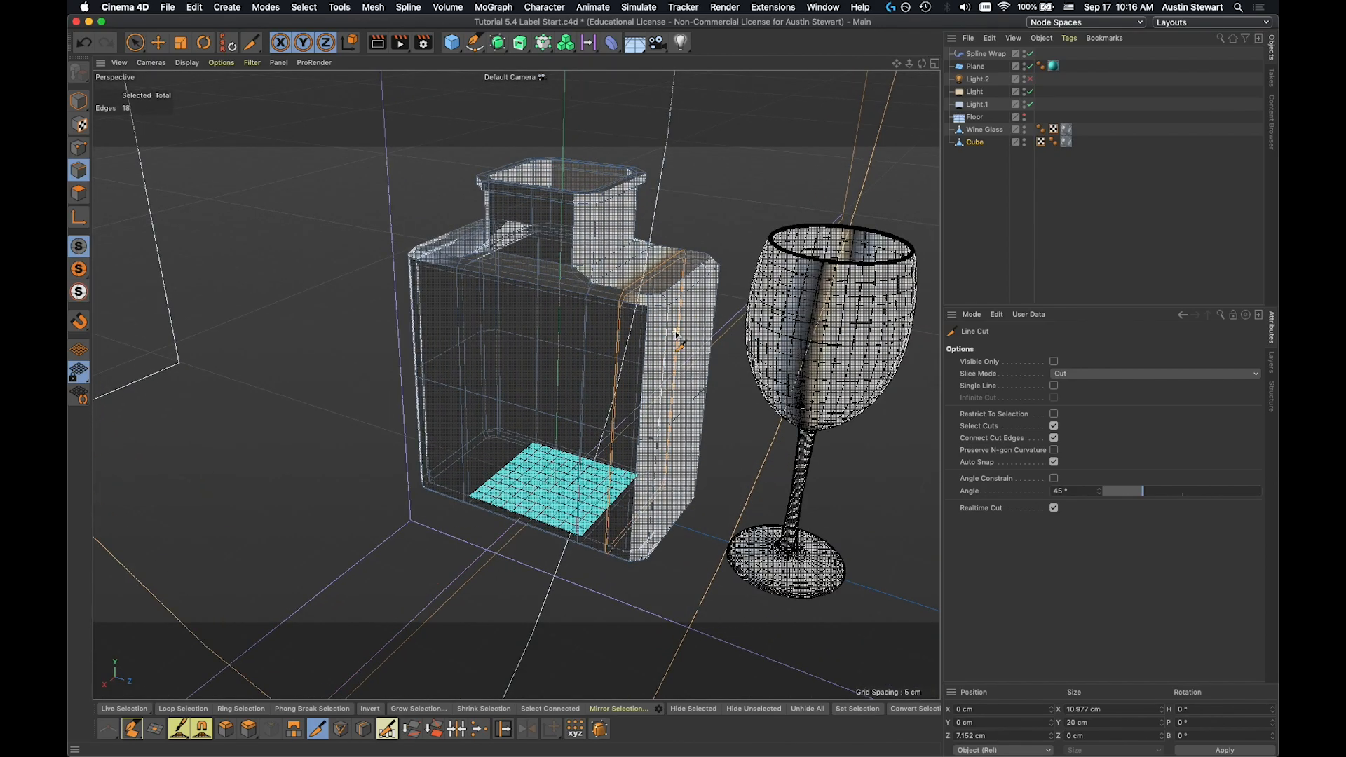
pyautogui.keyDown('alt'); pyautogui.moveTo(676, 341); pyautogui.dragTo(640, 315); pyautogui.keyUp('alt')
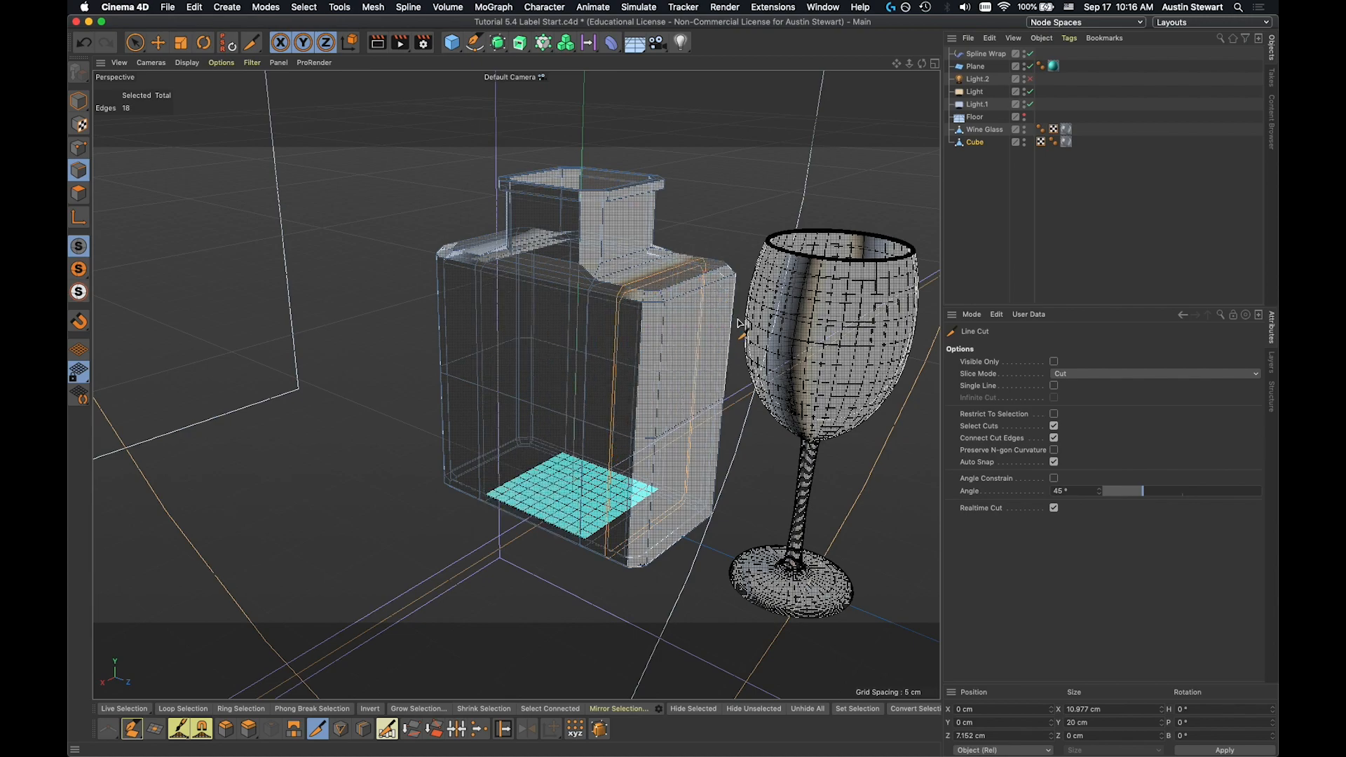
pyautogui.press('super+z')
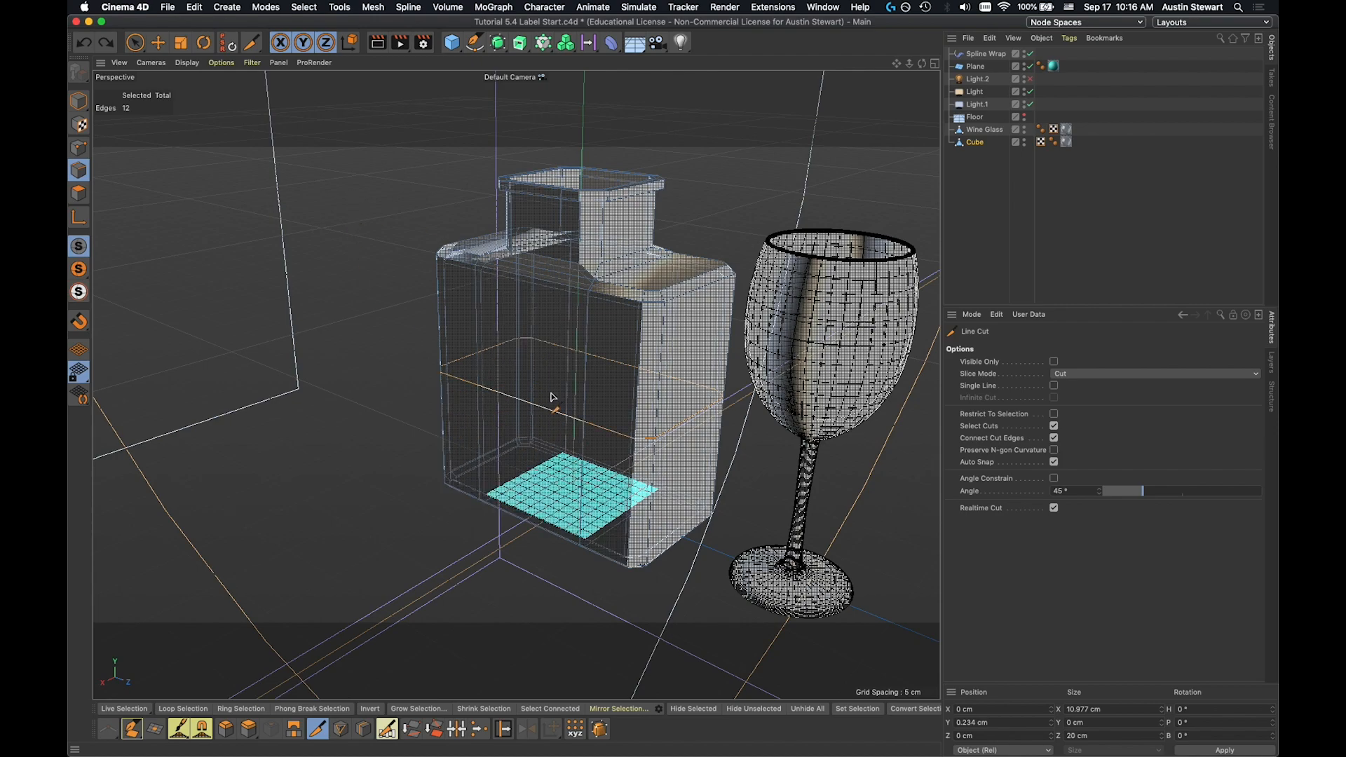
# Step: Try moving the selected horizontal edge loop along the X axis with the Move tool, and undo the move
pyautogui.click(158, 43)
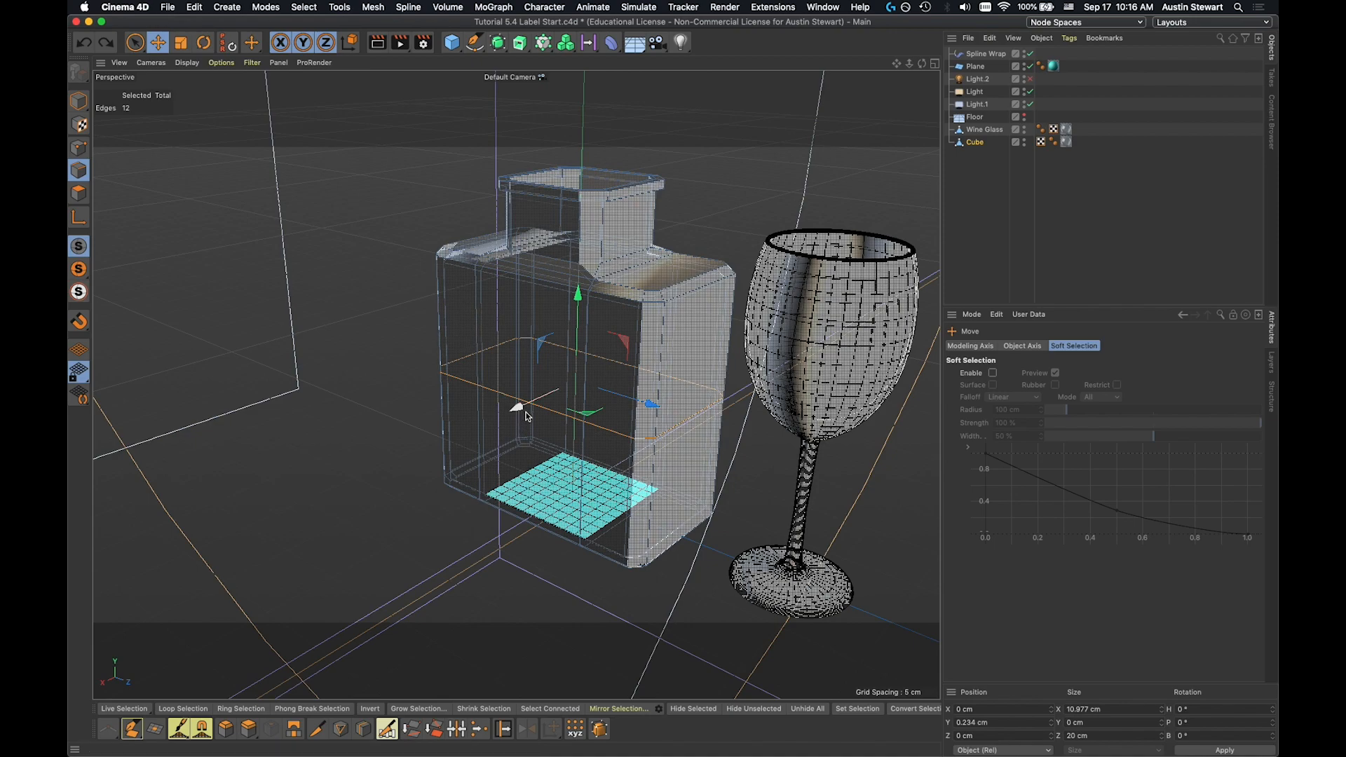
pyautogui.moveTo(522, 414); pyautogui.dragTo(553, 394)
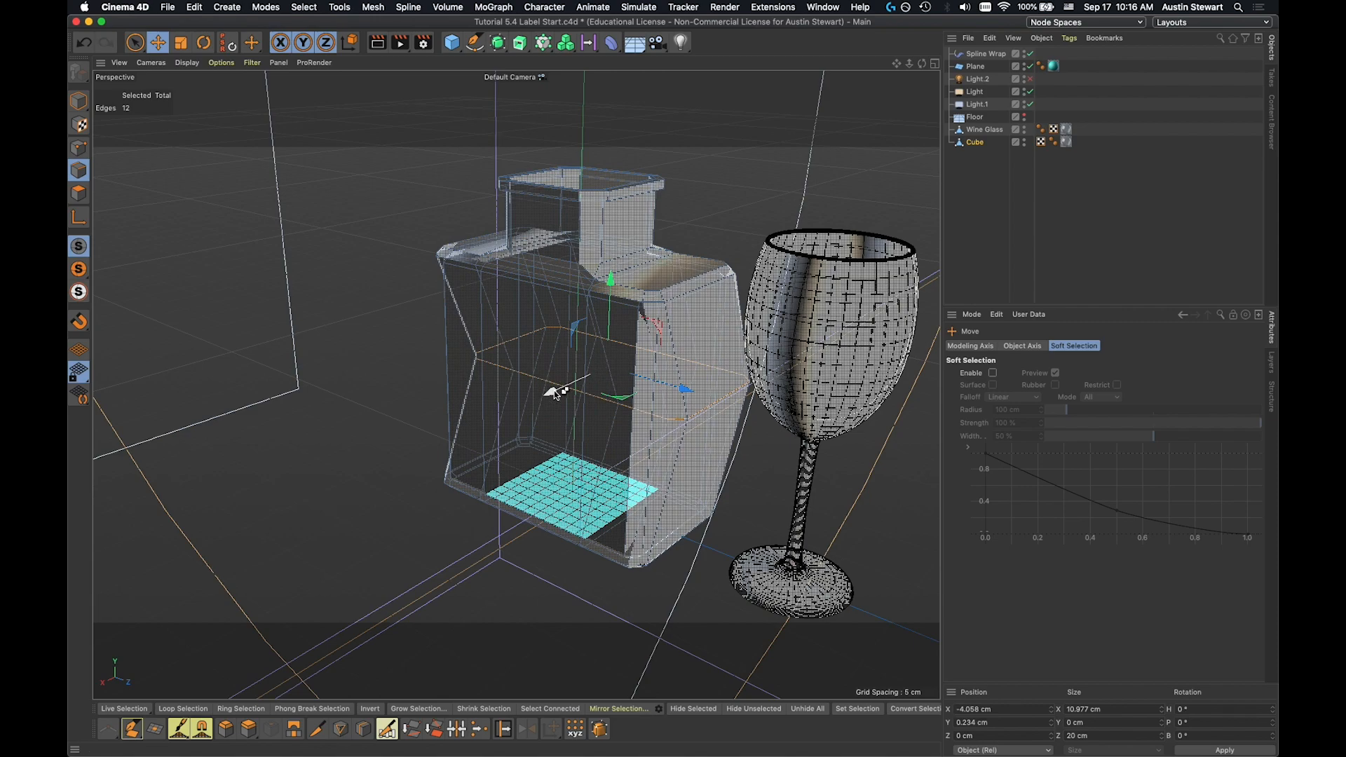
pyautogui.press('super+z')
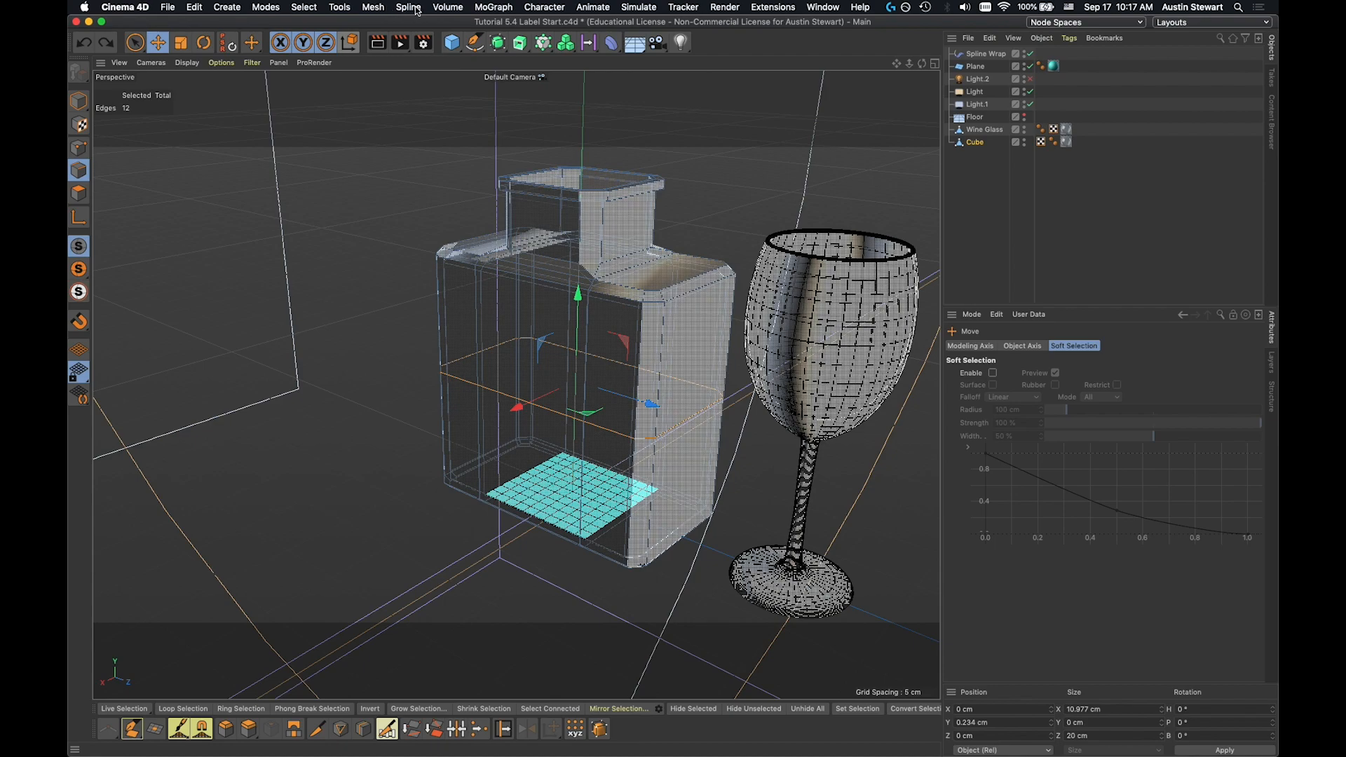
# Step: Convert the bottle's selected horizontal edge loop with Edge to Spline, and select the resulting spline under the Cube
pyautogui.click(380, 8)
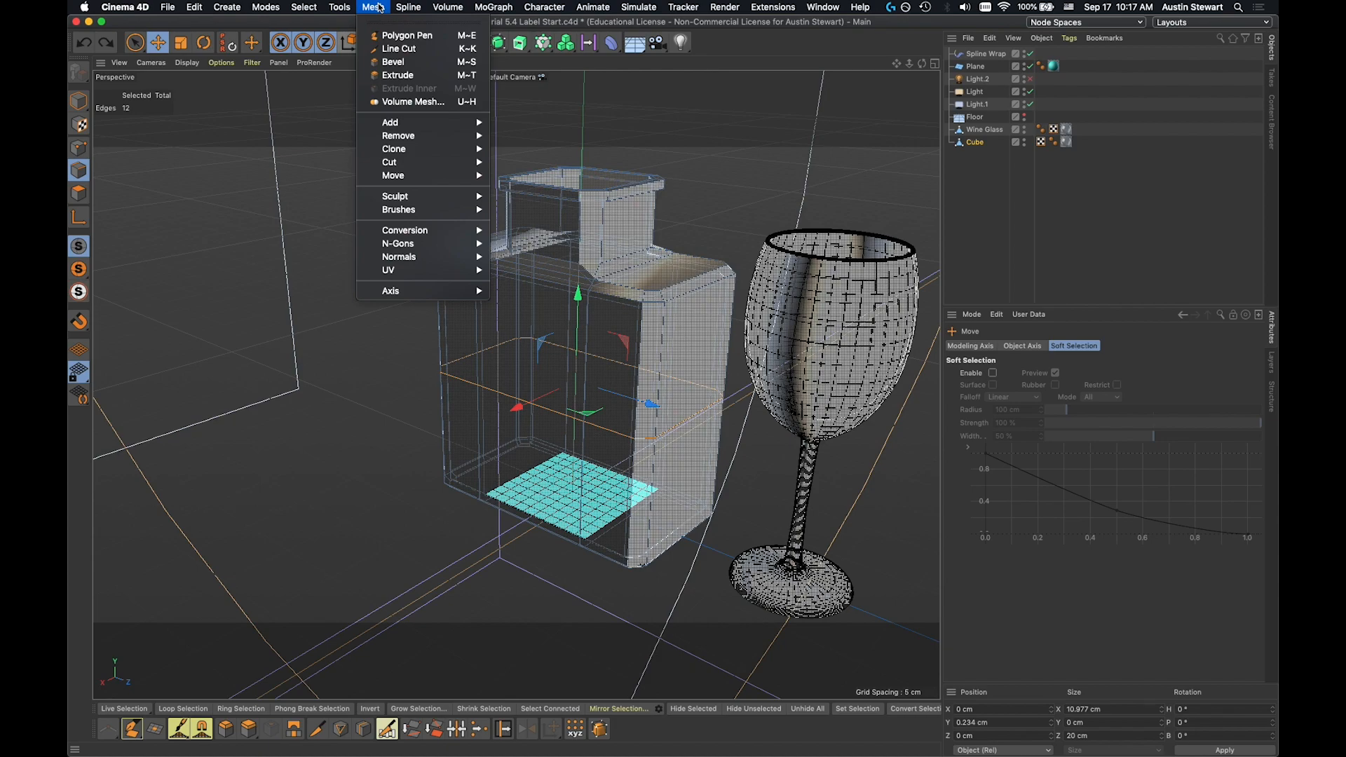
pyautogui.moveTo(443, 237)
pyautogui.moveTo(408, 9)
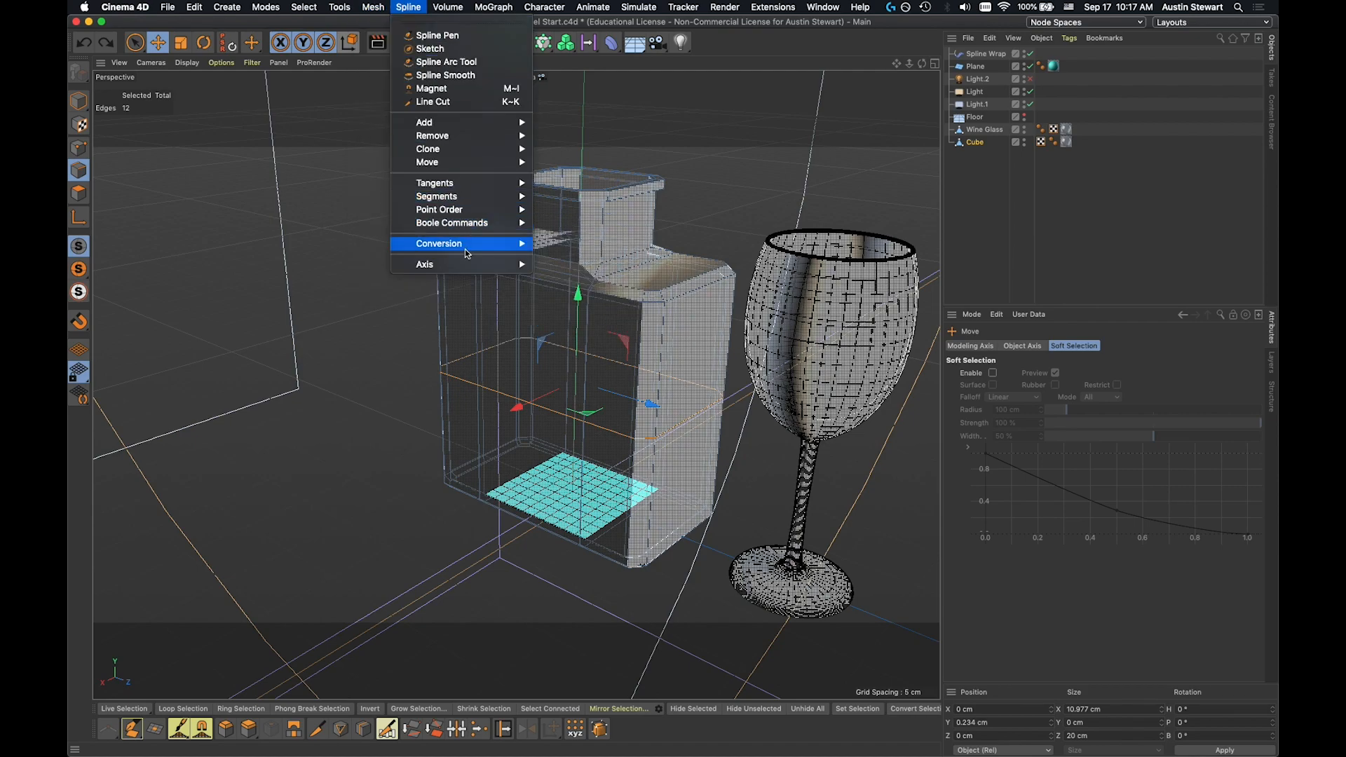
pyautogui.moveTo(491, 243)
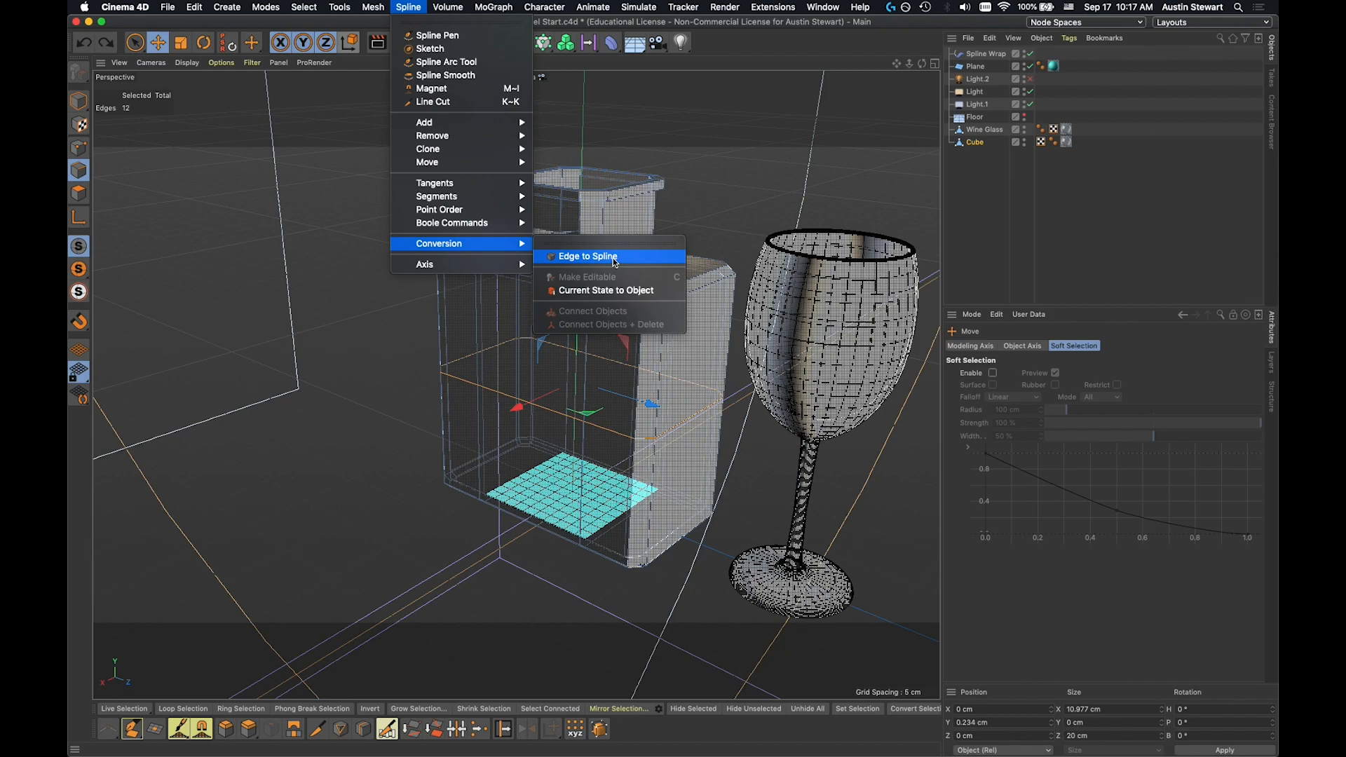
pyautogui.click(616, 263)
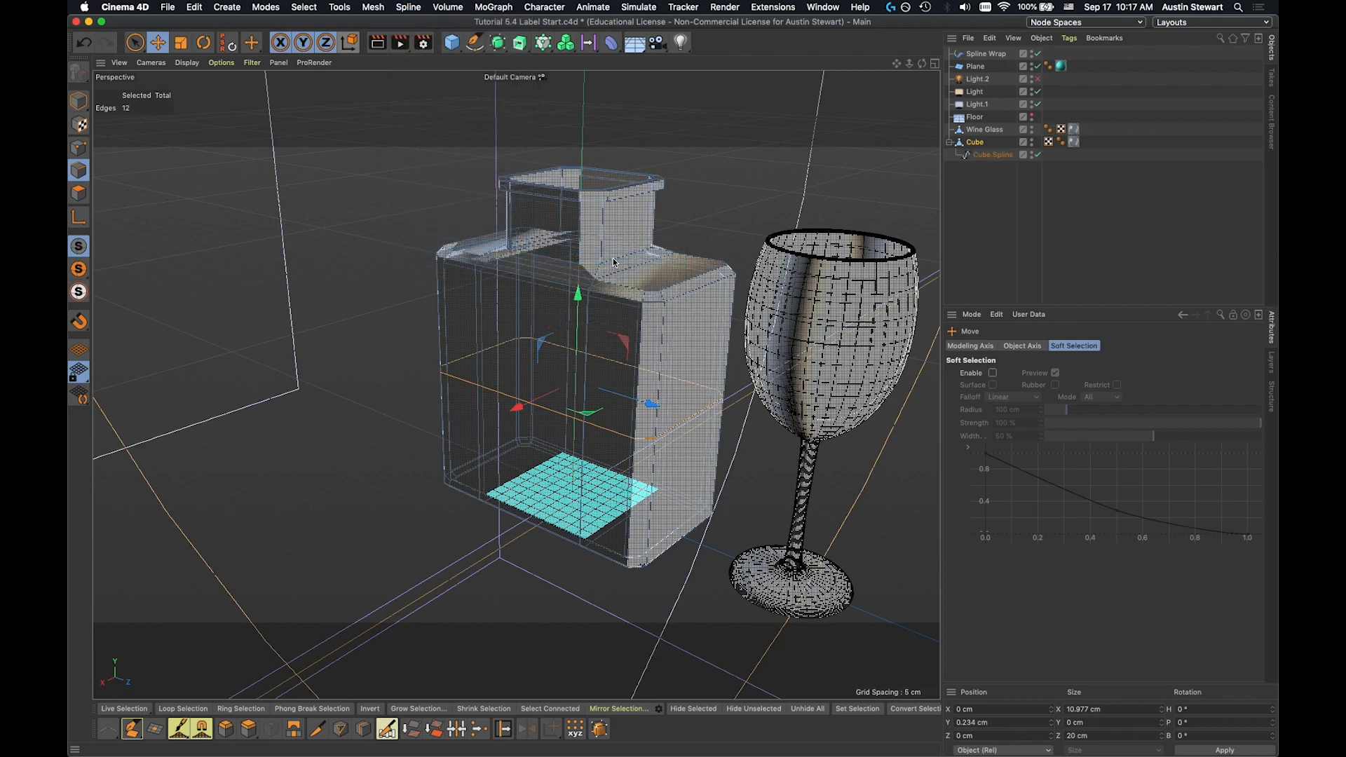
pyautogui.click(994, 159)
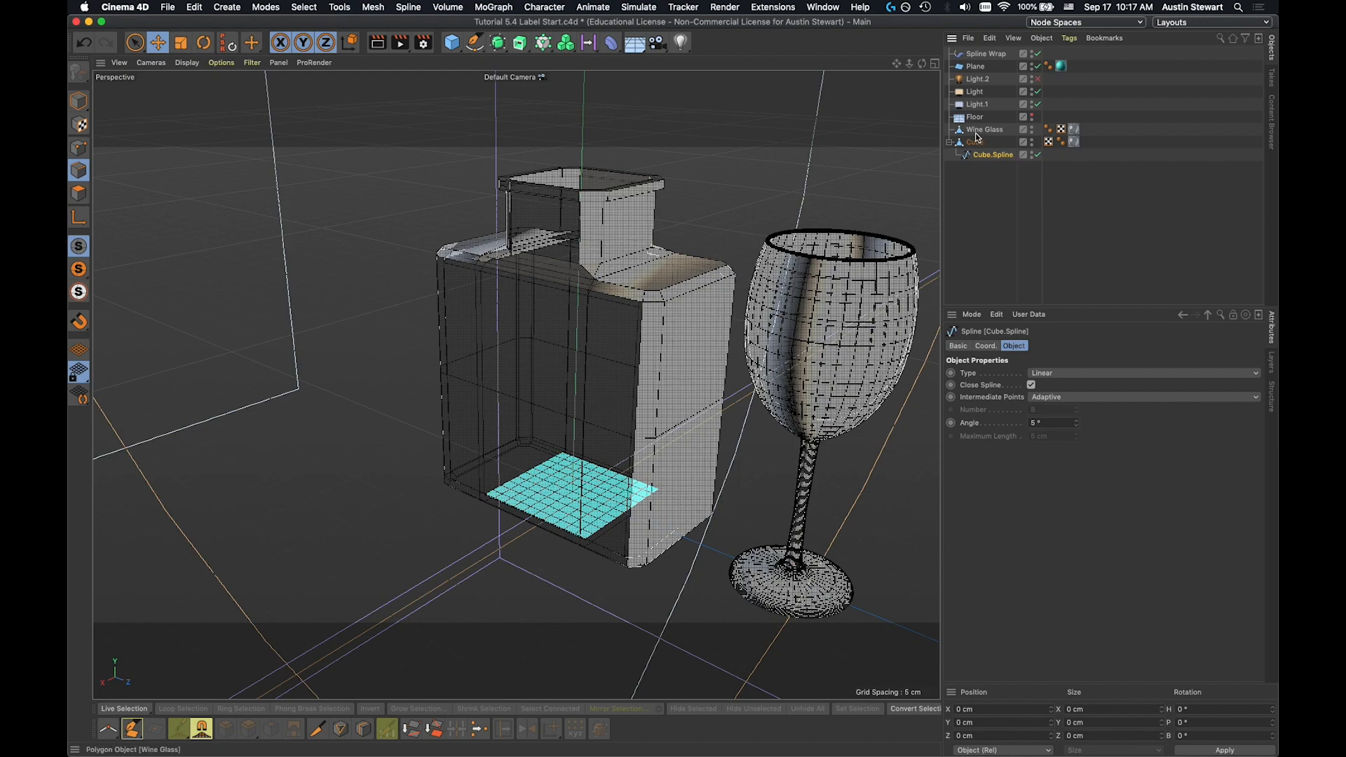
# Step: Make the Spline Wrap a child of the Plane and assign Cube.Spline as its Spline
pyautogui.click(983, 55)
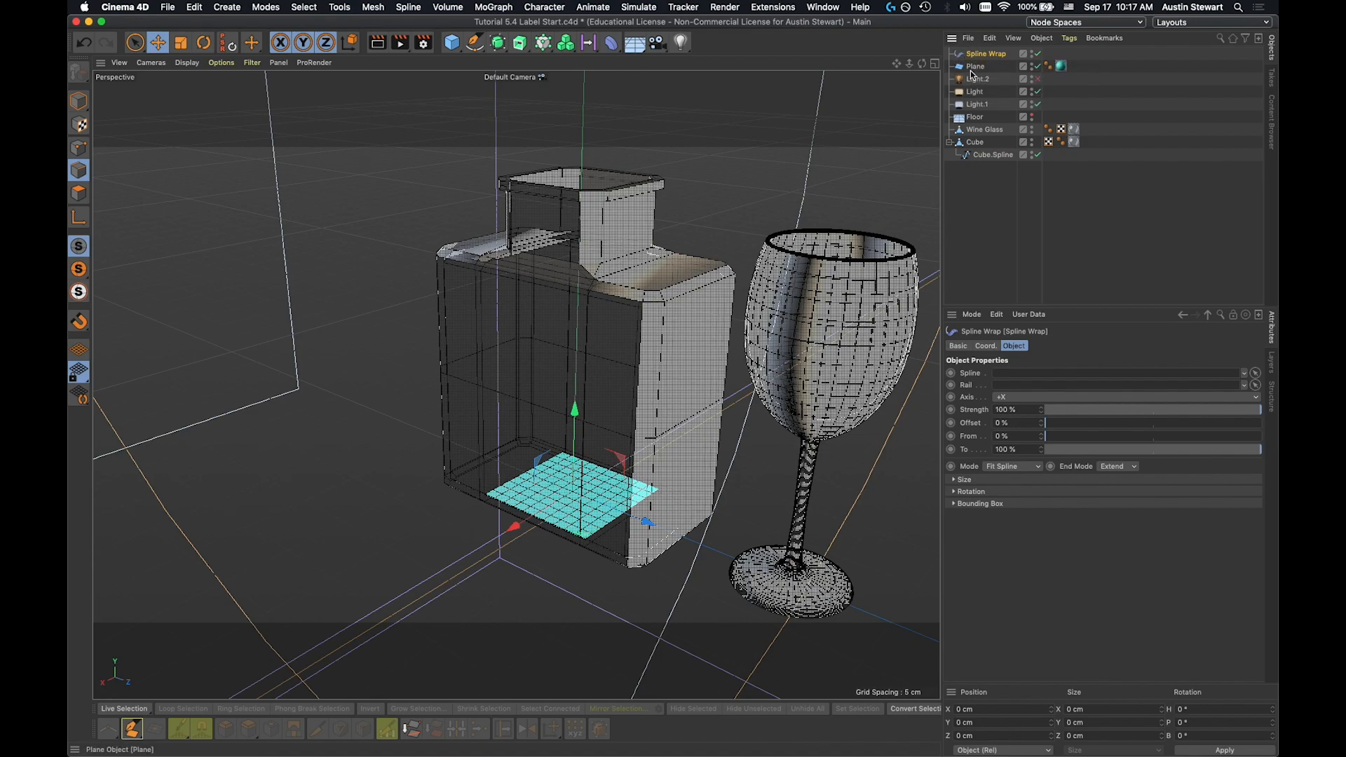
pyautogui.moveTo(983, 54); pyautogui.dragTo(980, 68)
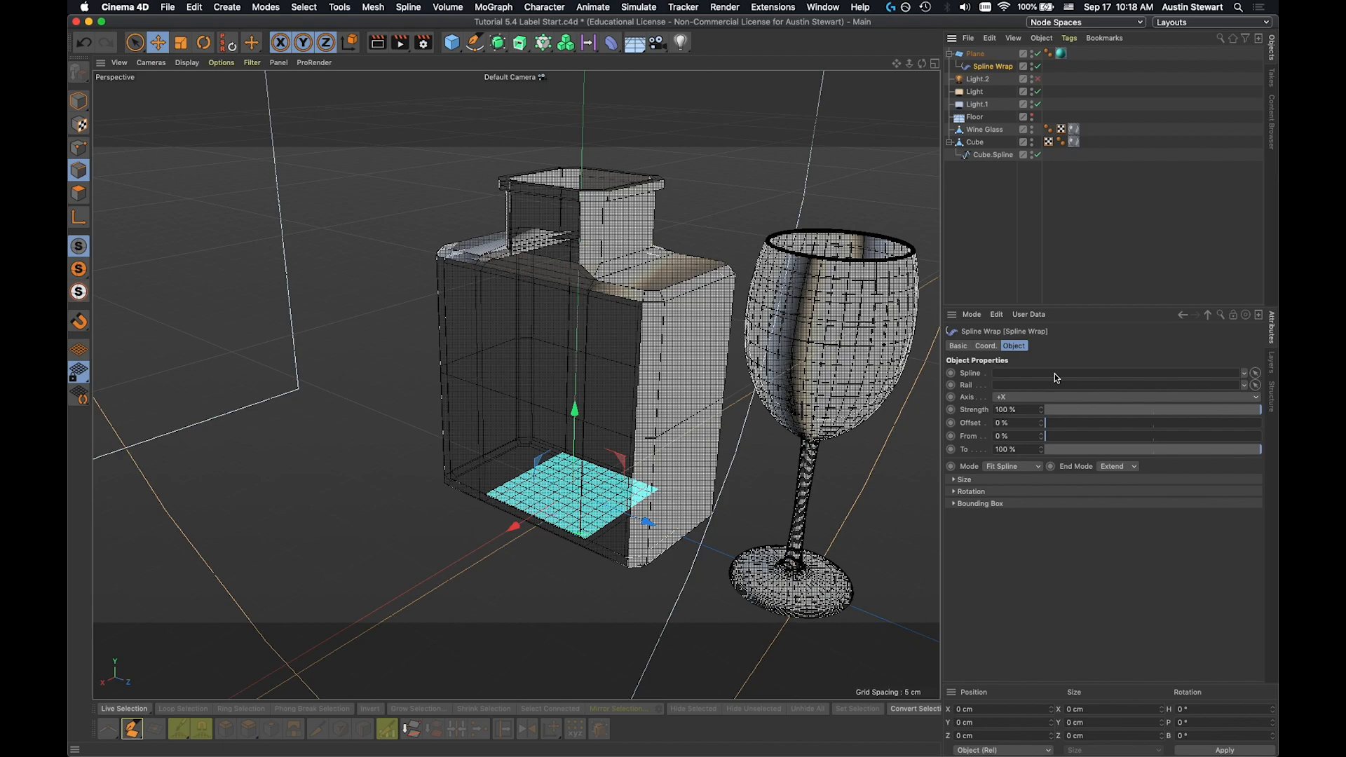
pyautogui.click(1256, 373)
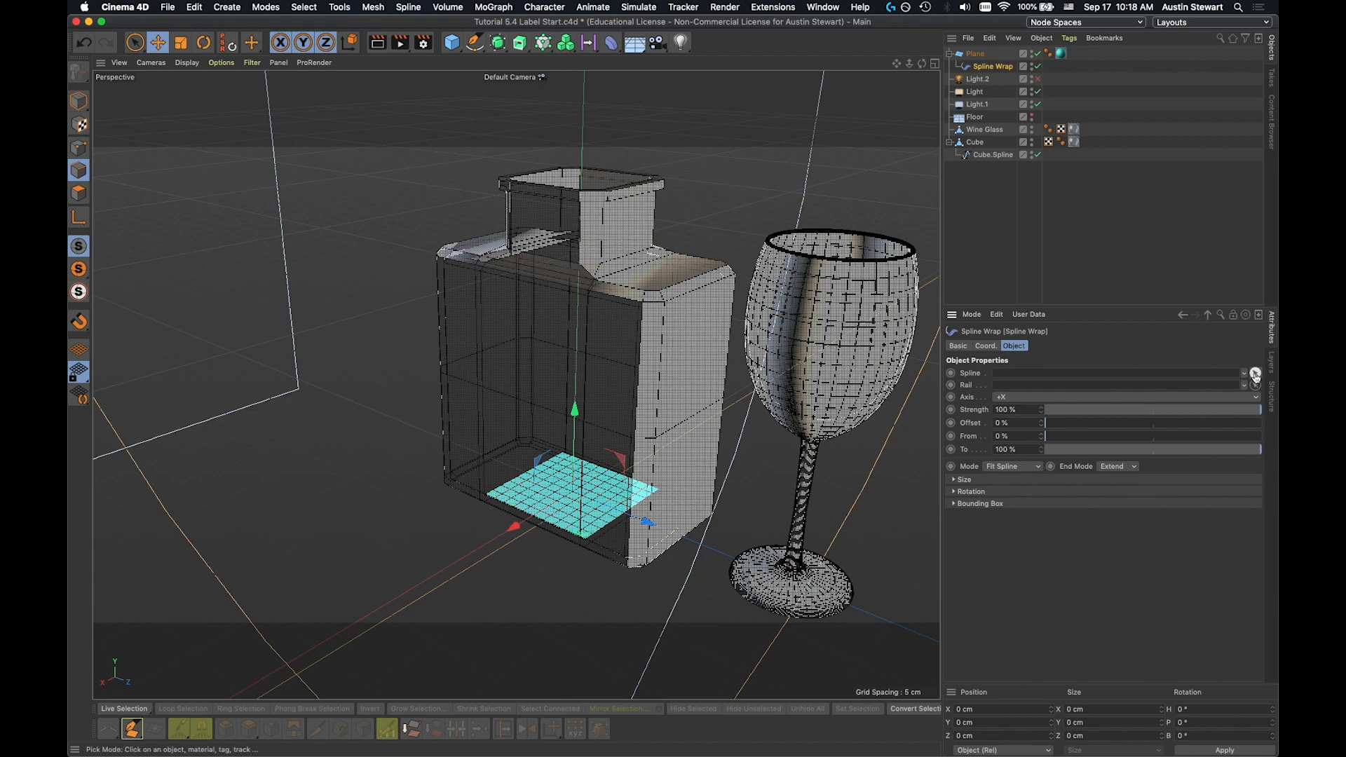
pyautogui.click(989, 156)
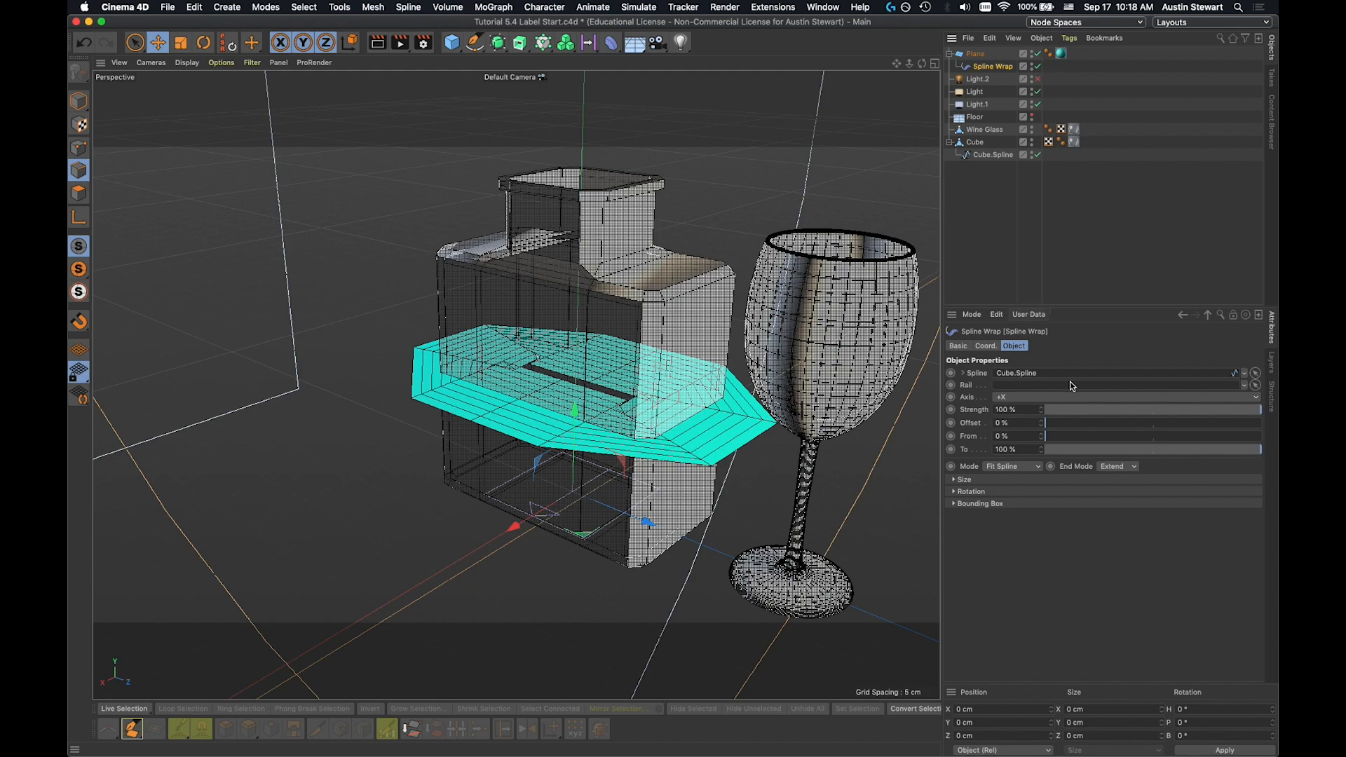
pyautogui.press('super+z')
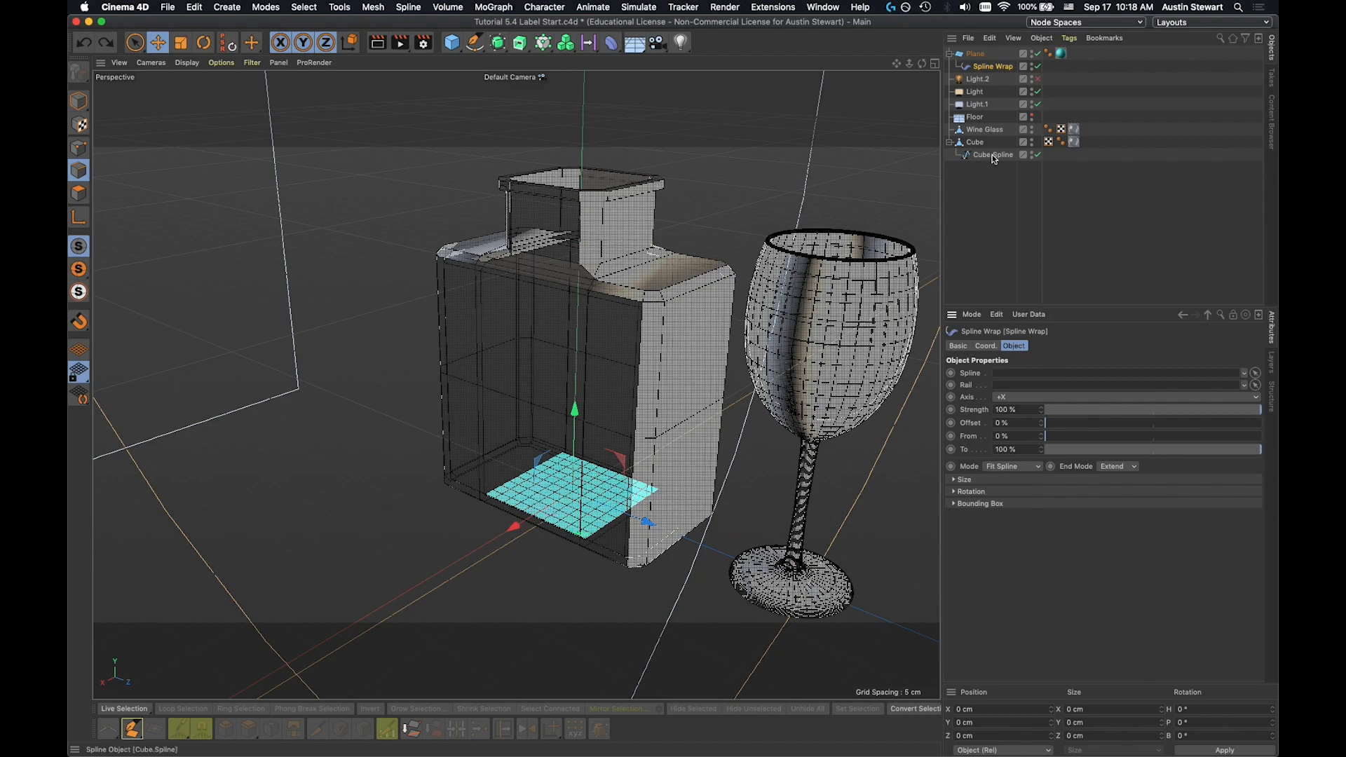
pyautogui.moveTo(995, 160); pyautogui.dragTo(1035, 377)
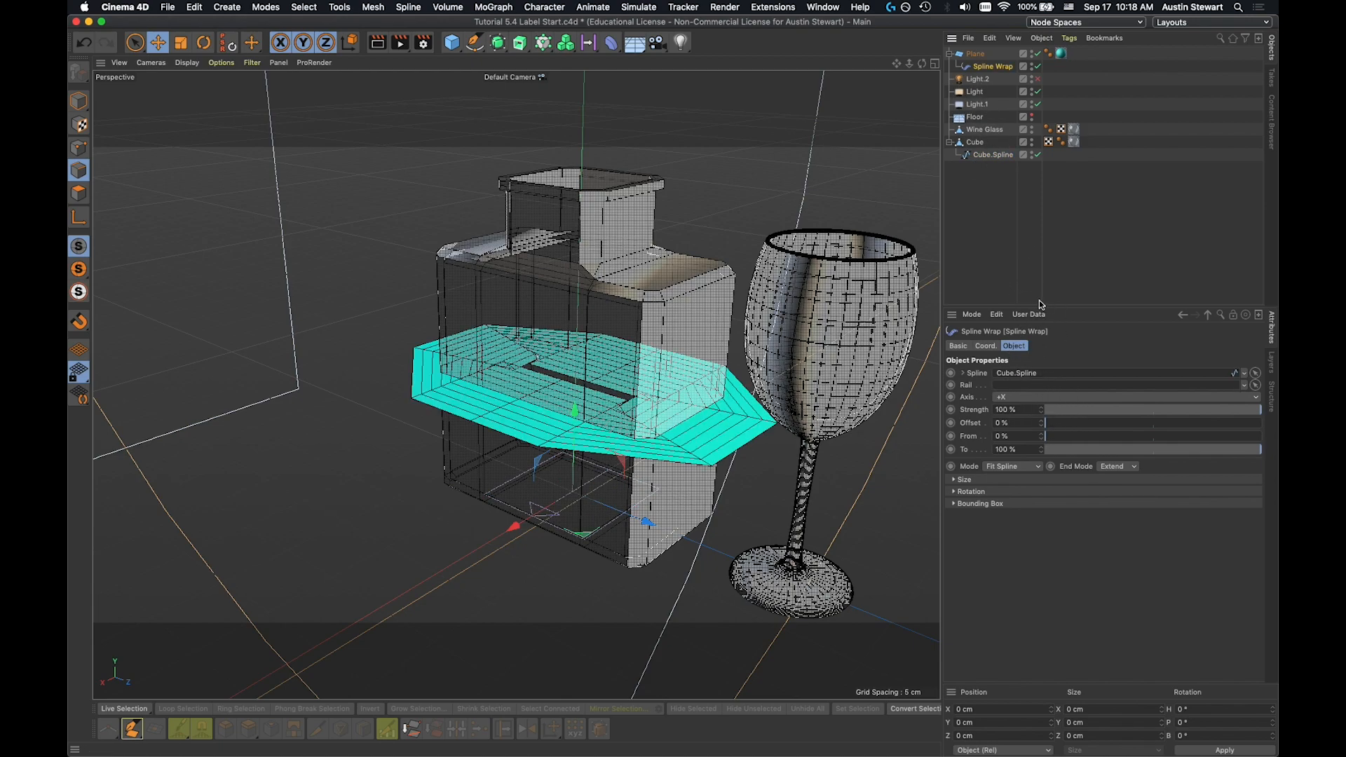
# Step: Try the Uniform, Adaptive and Natural intermediate point modes for the Cube.Spline used by the Spline Wrap, ending on Natural
pyautogui.click(964, 374)
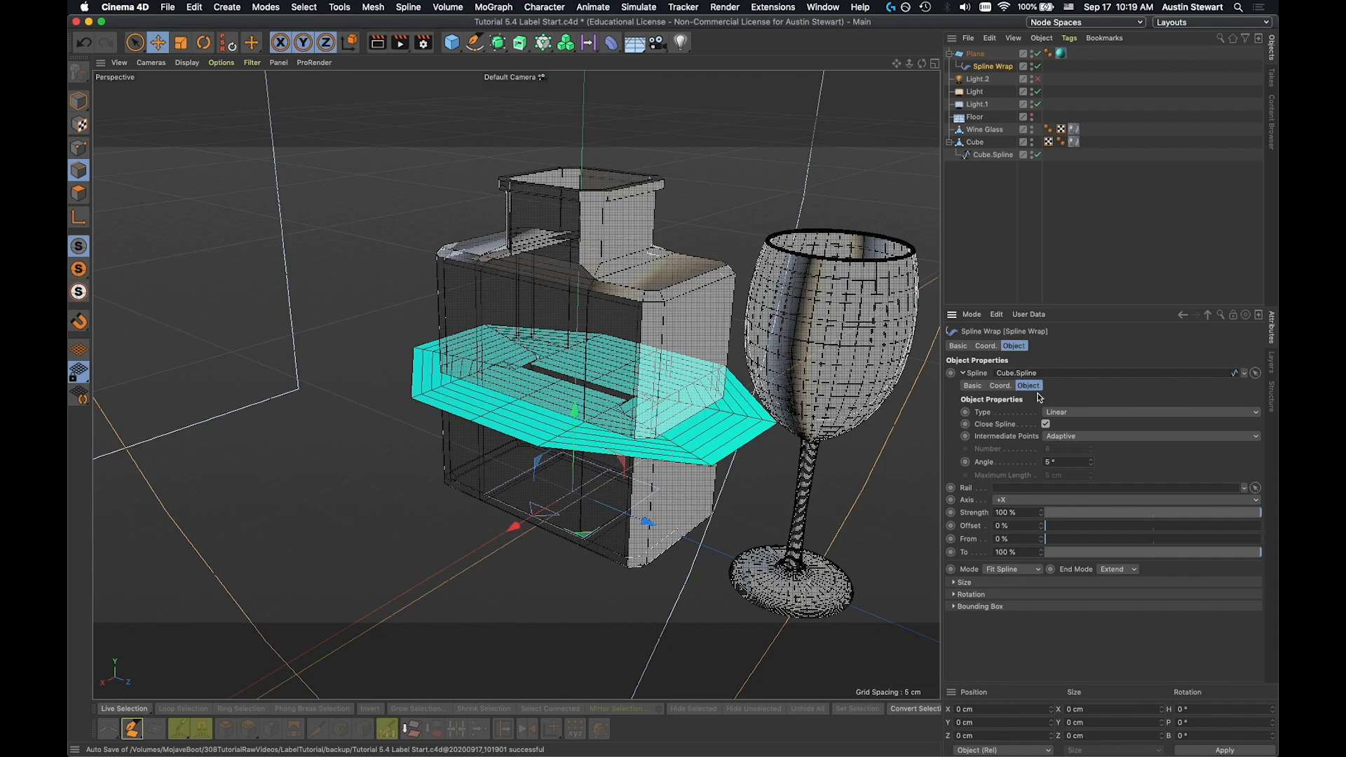
pyautogui.click(1082, 436)
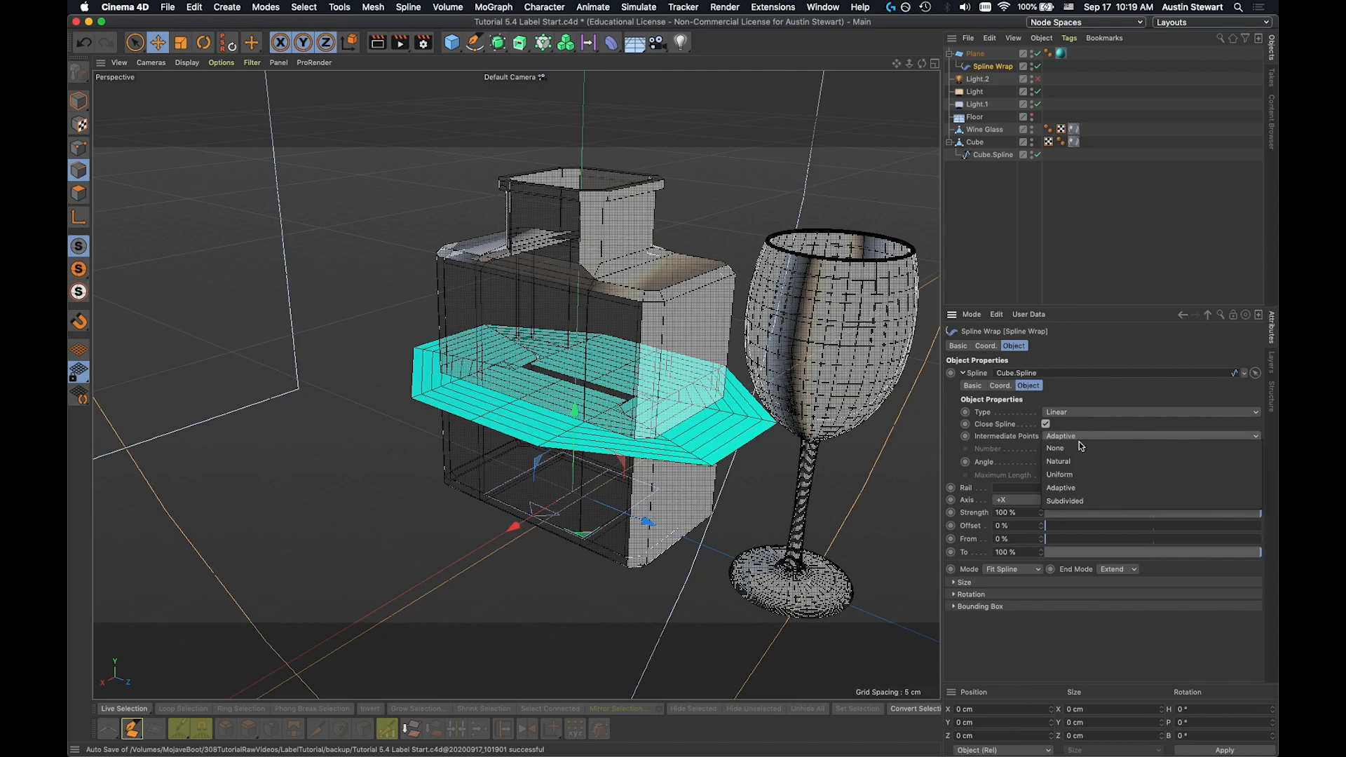
pyautogui.click(1080, 477)
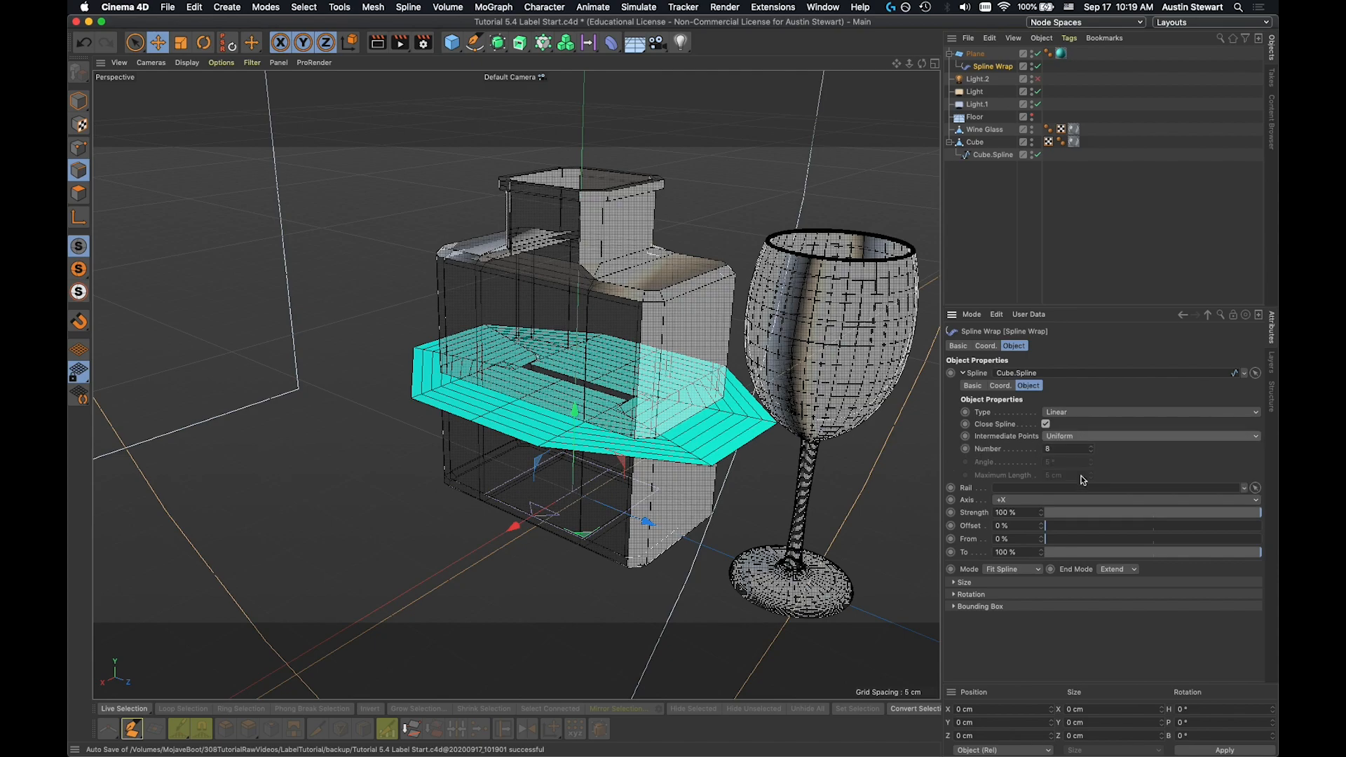
pyautogui.click(1078, 434)
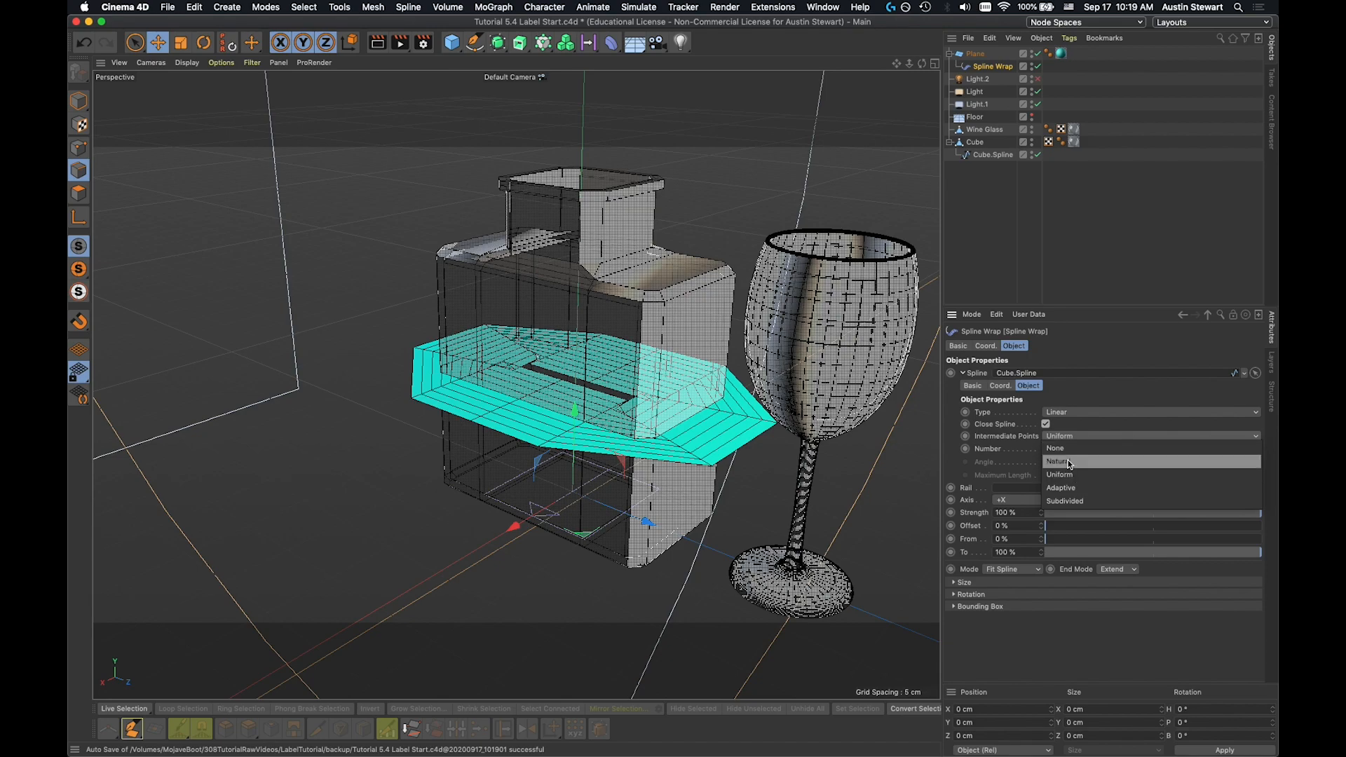
pyautogui.click(1065, 486)
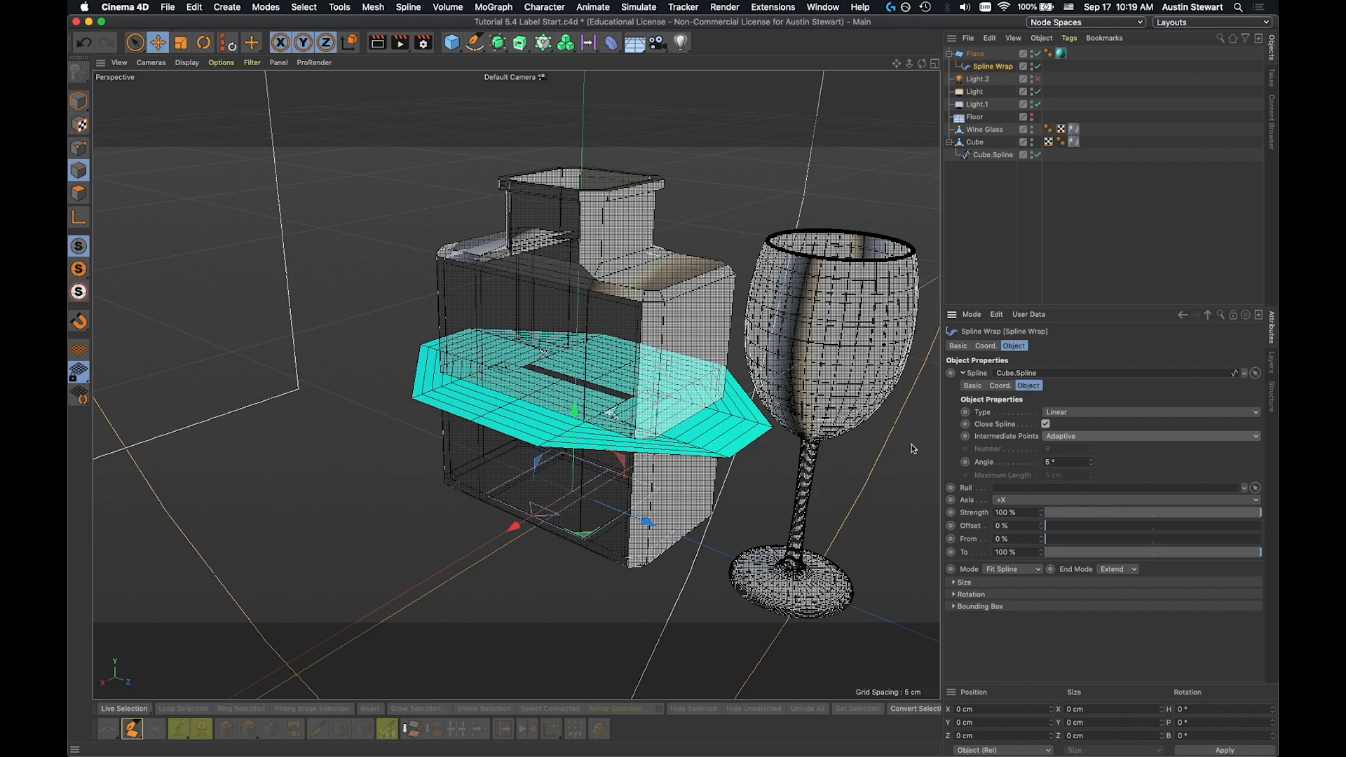
pyautogui.click(1075, 440)
pyautogui.click(1075, 475)
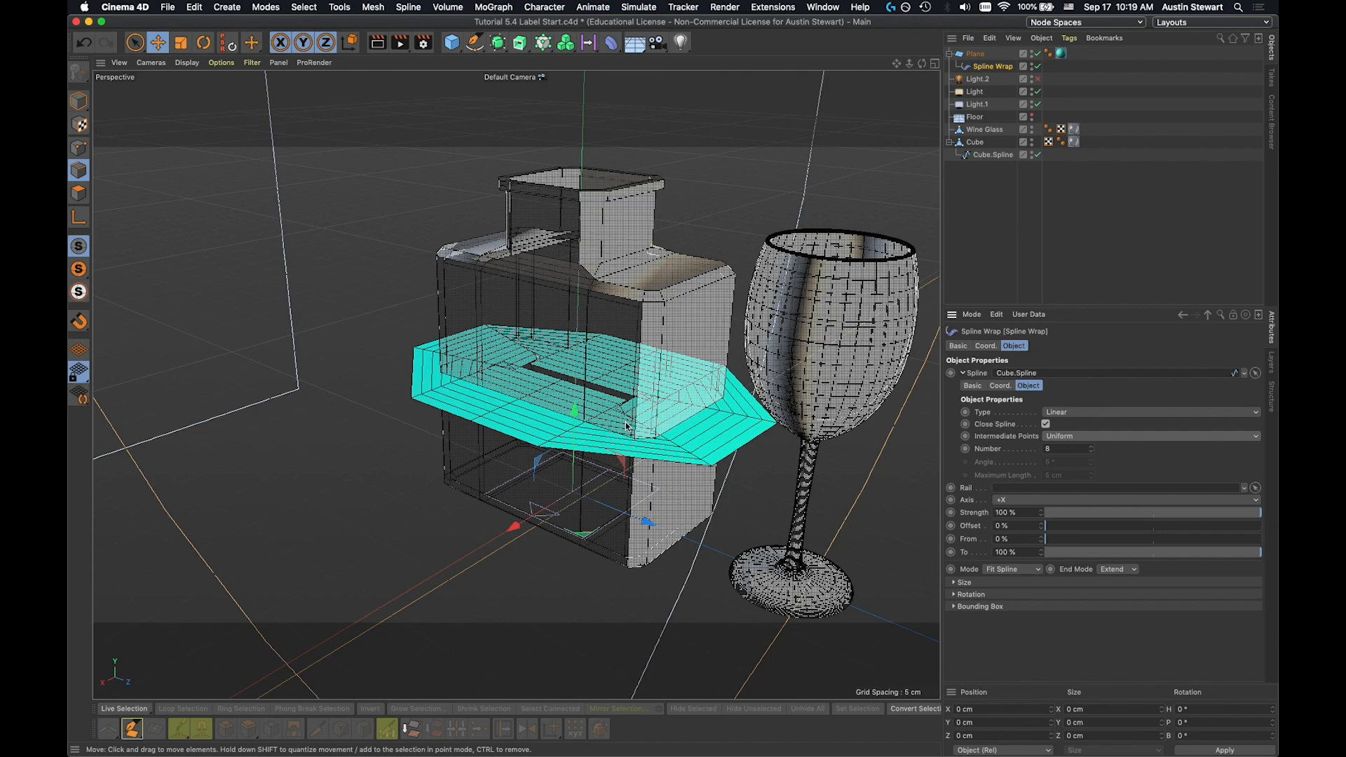
pyautogui.click(1075, 436)
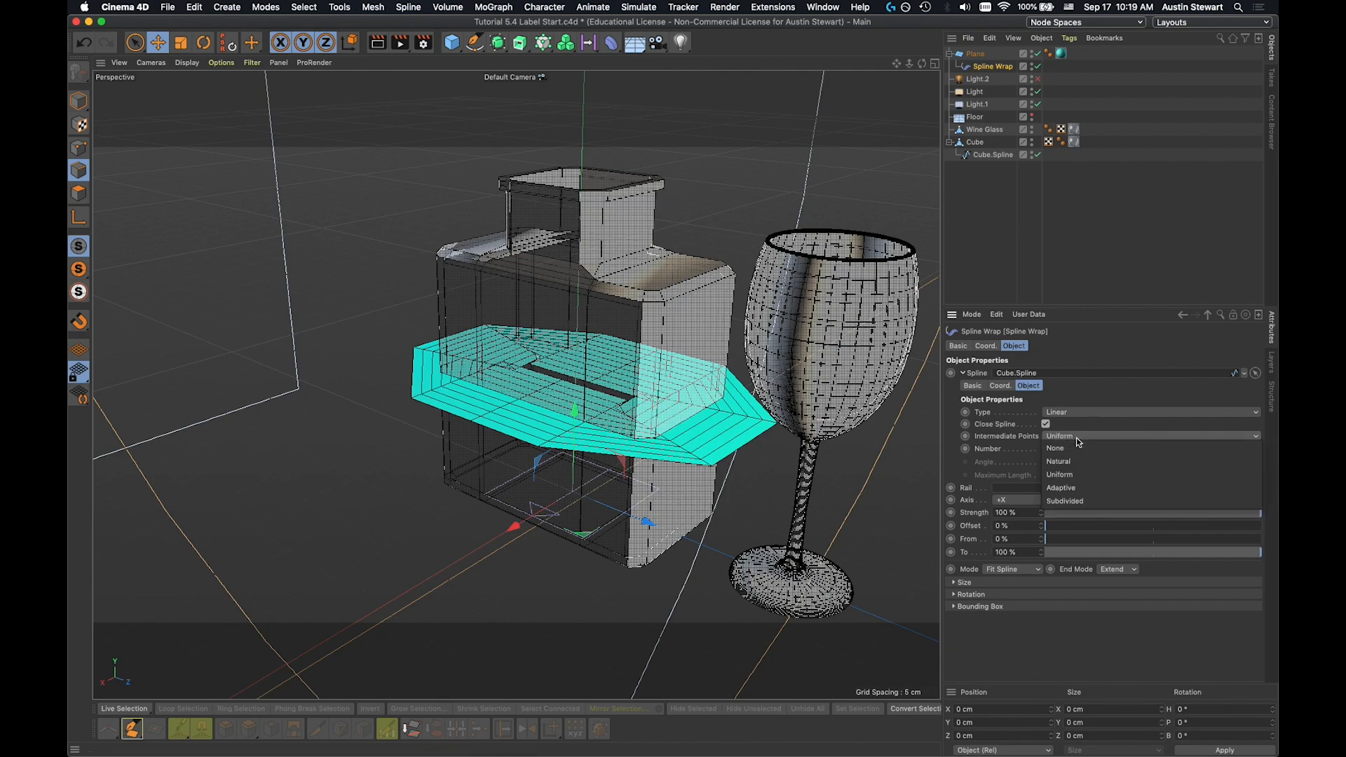
pyautogui.click(1076, 462)
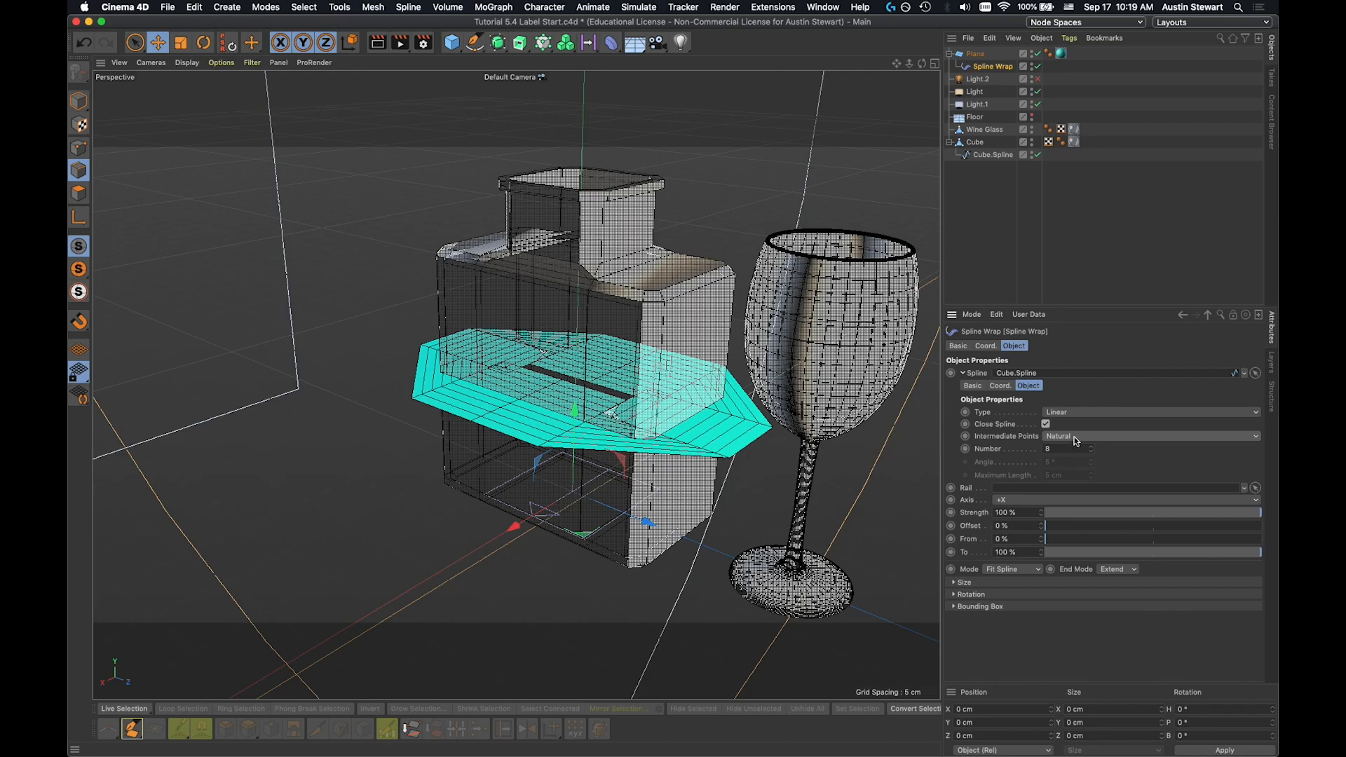
# Step: Try the +Y and +Z axes for the Spline Wrap, and return its axis to +X
pyautogui.keyDown('alt'); pyautogui.moveTo(535, 407); pyautogui.dragTo(614, 398); pyautogui.keyUp('alt')
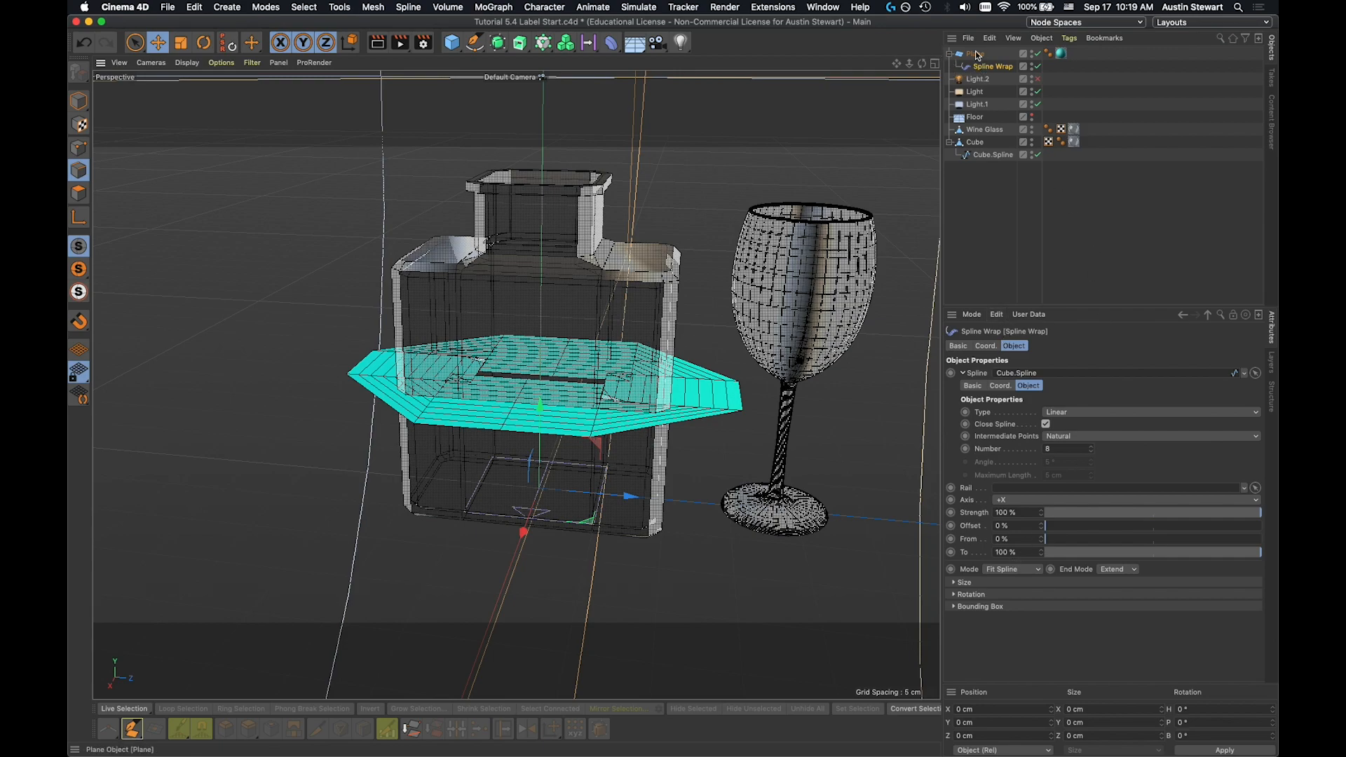
pyautogui.click(1027, 501)
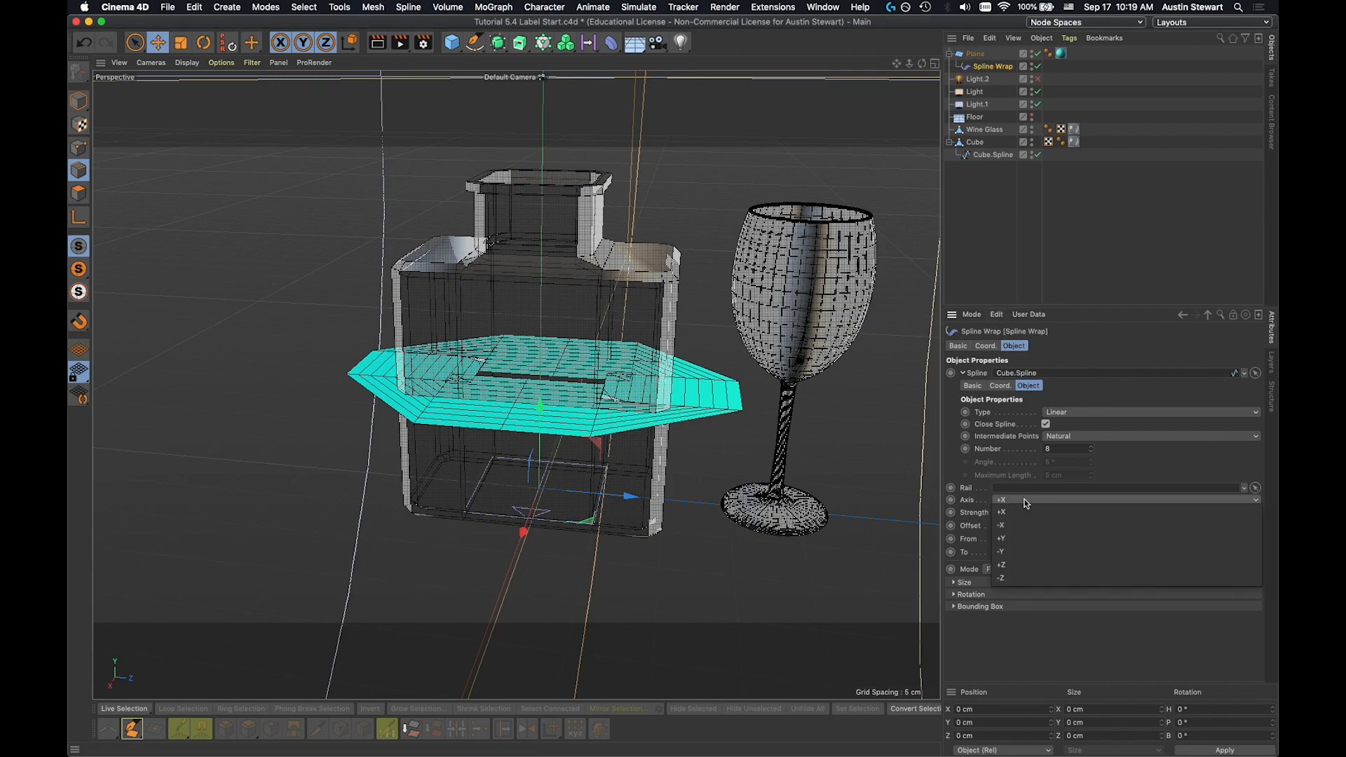
pyautogui.click(1013, 539)
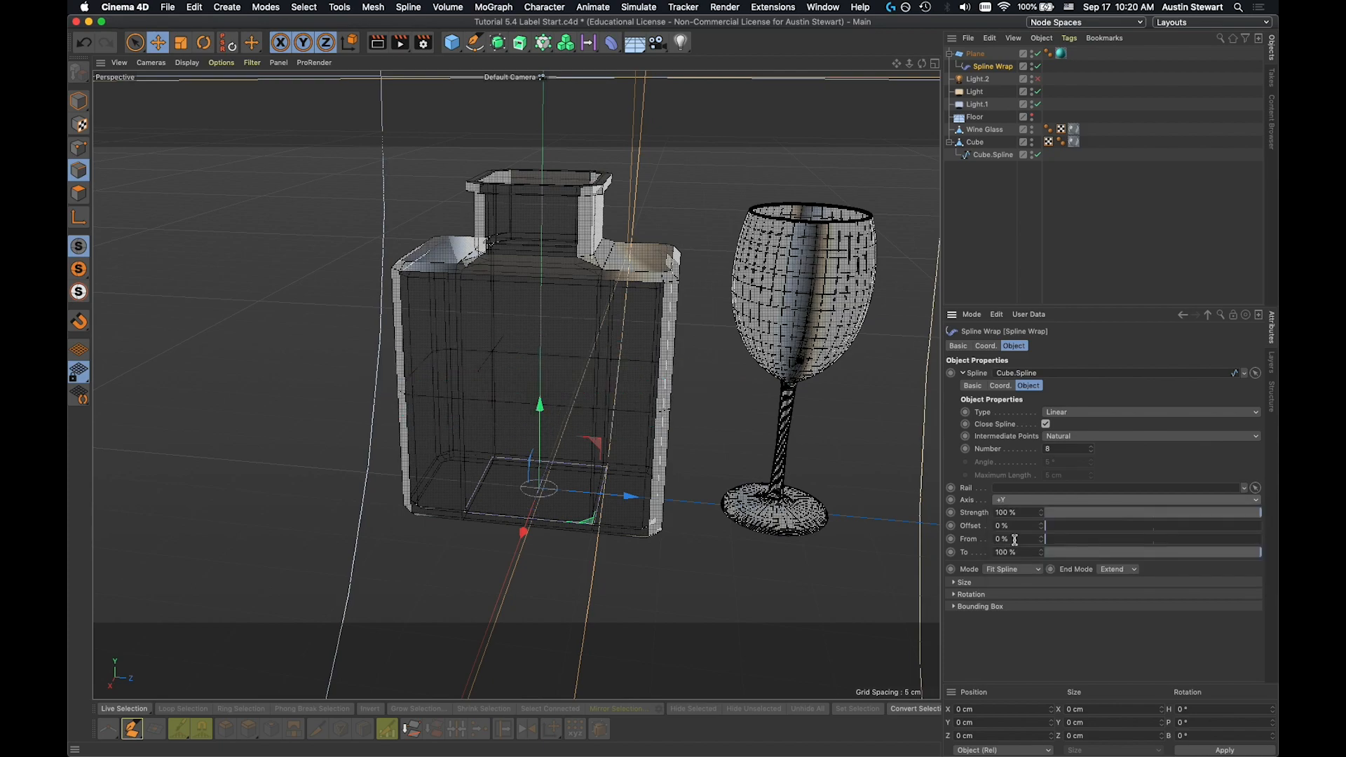
pyautogui.click(1015, 499)
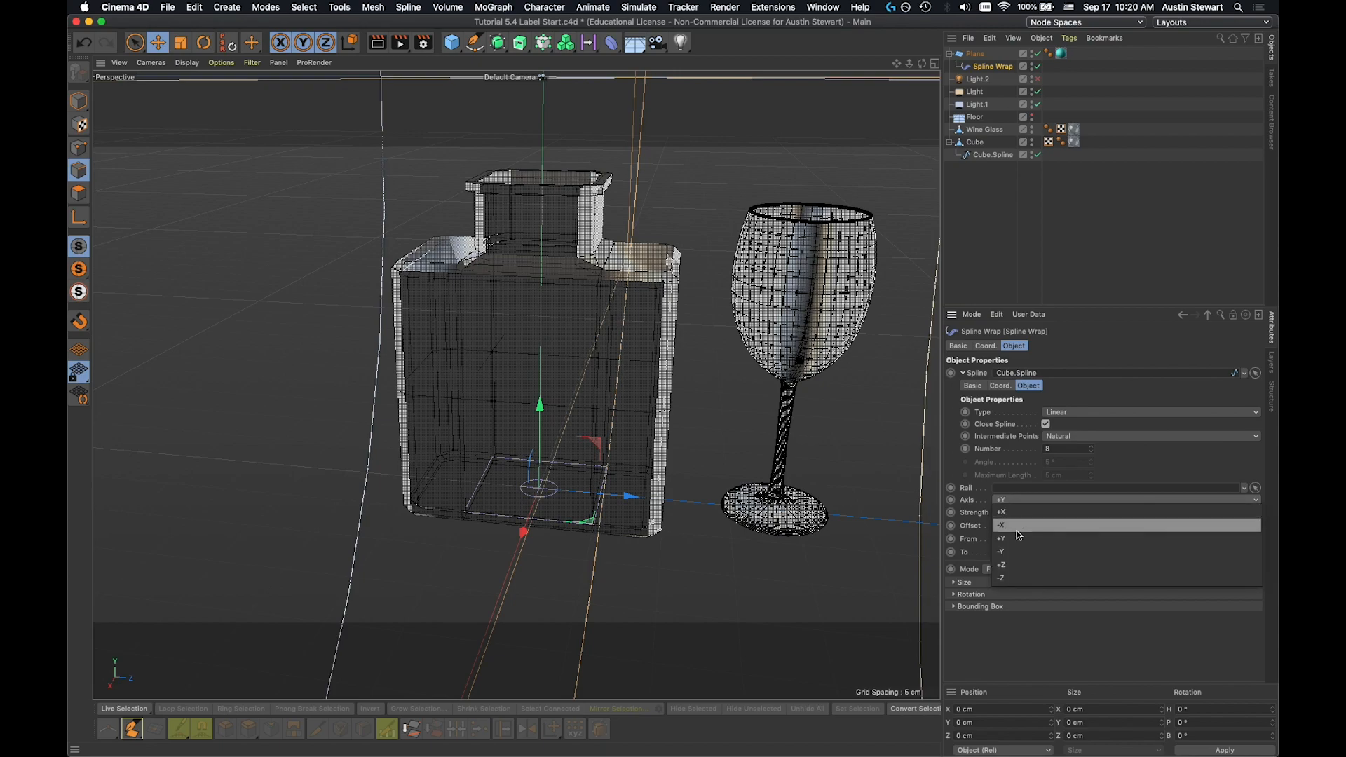
pyautogui.click(1016, 562)
pyautogui.click(1015, 498)
pyautogui.click(1020, 513)
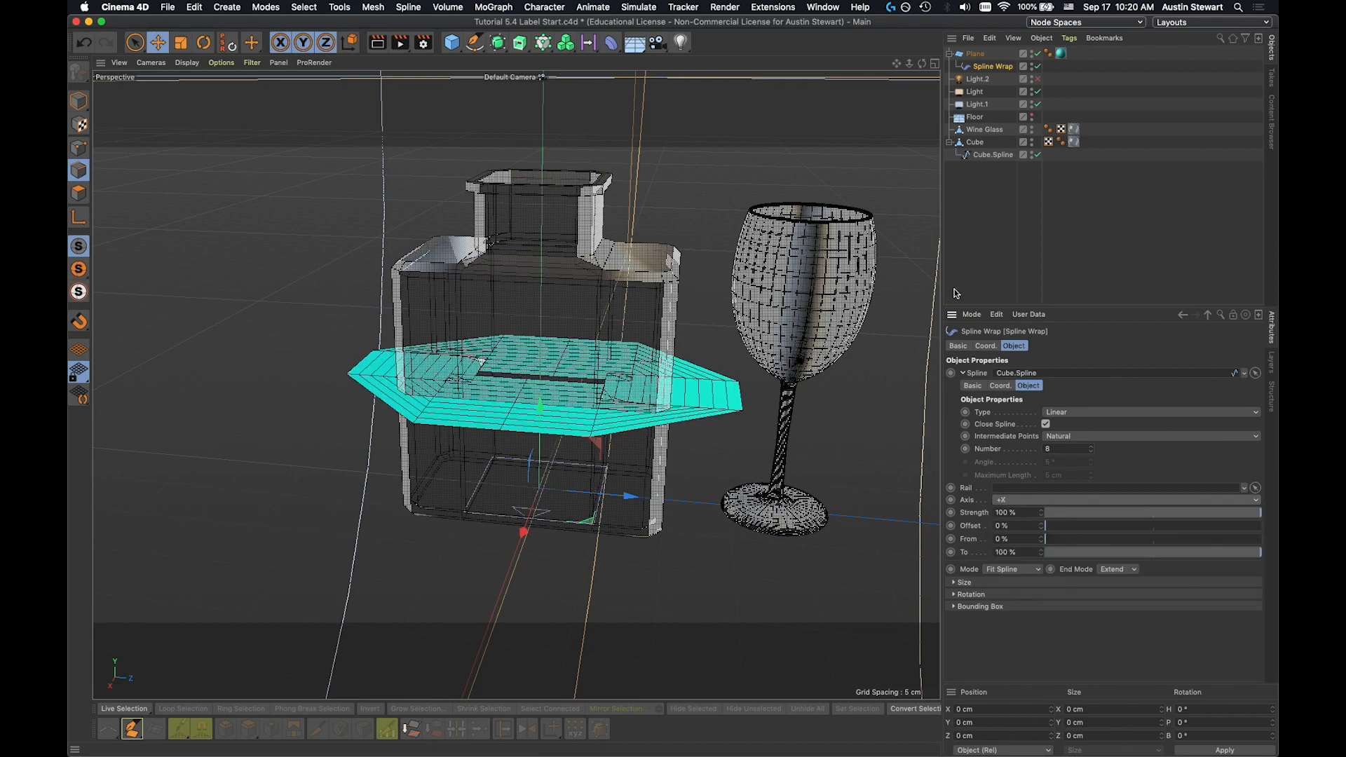
# Step: Try the +X orientation for the Plane object, and set its orientation to +Z
pyautogui.click(981, 56)
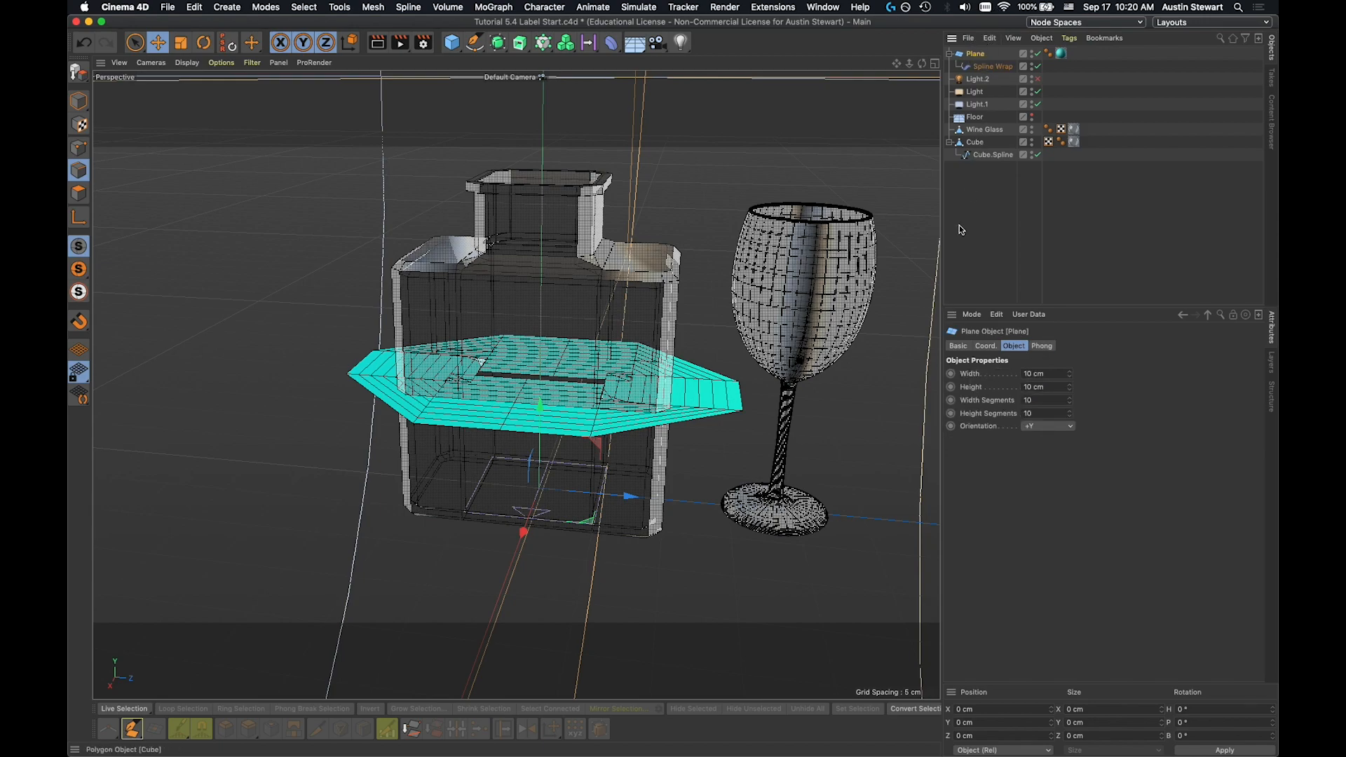
pyautogui.click(1053, 426)
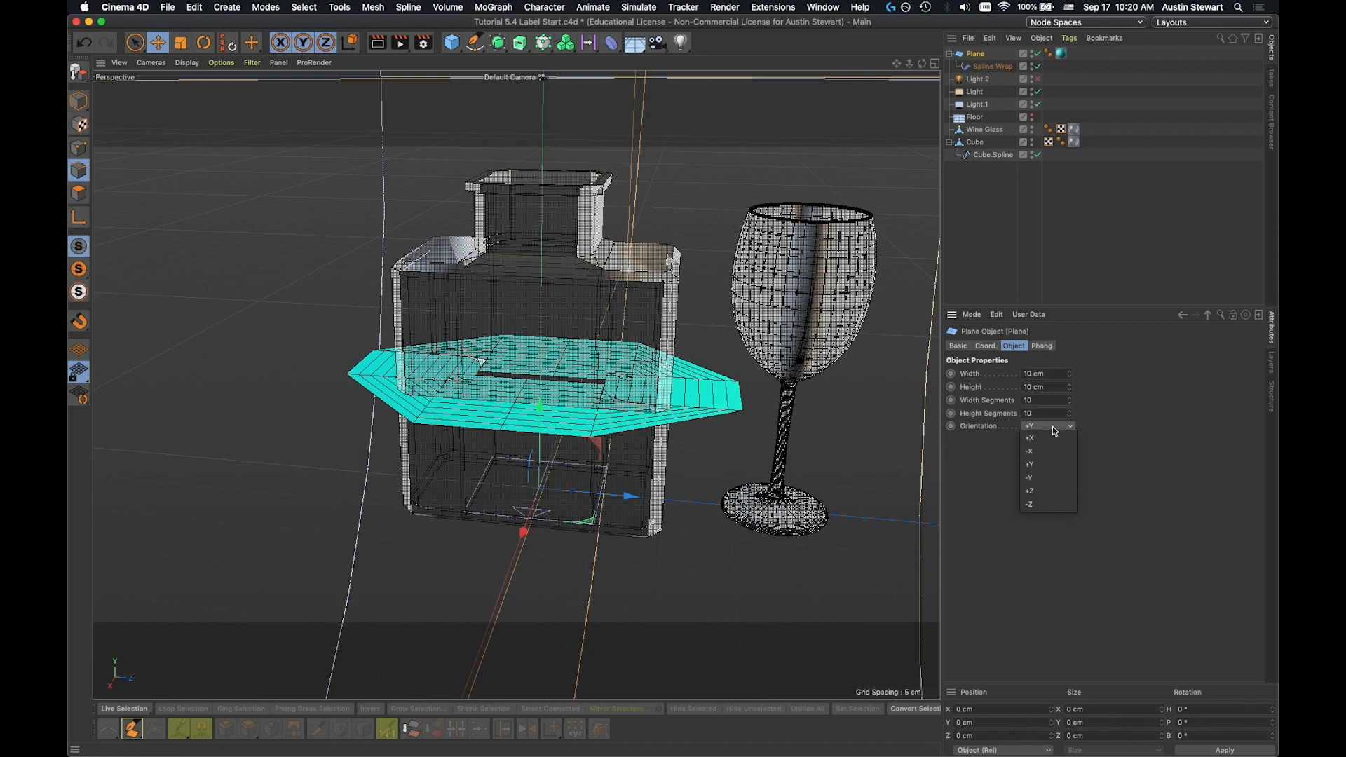
pyautogui.click(1053, 439)
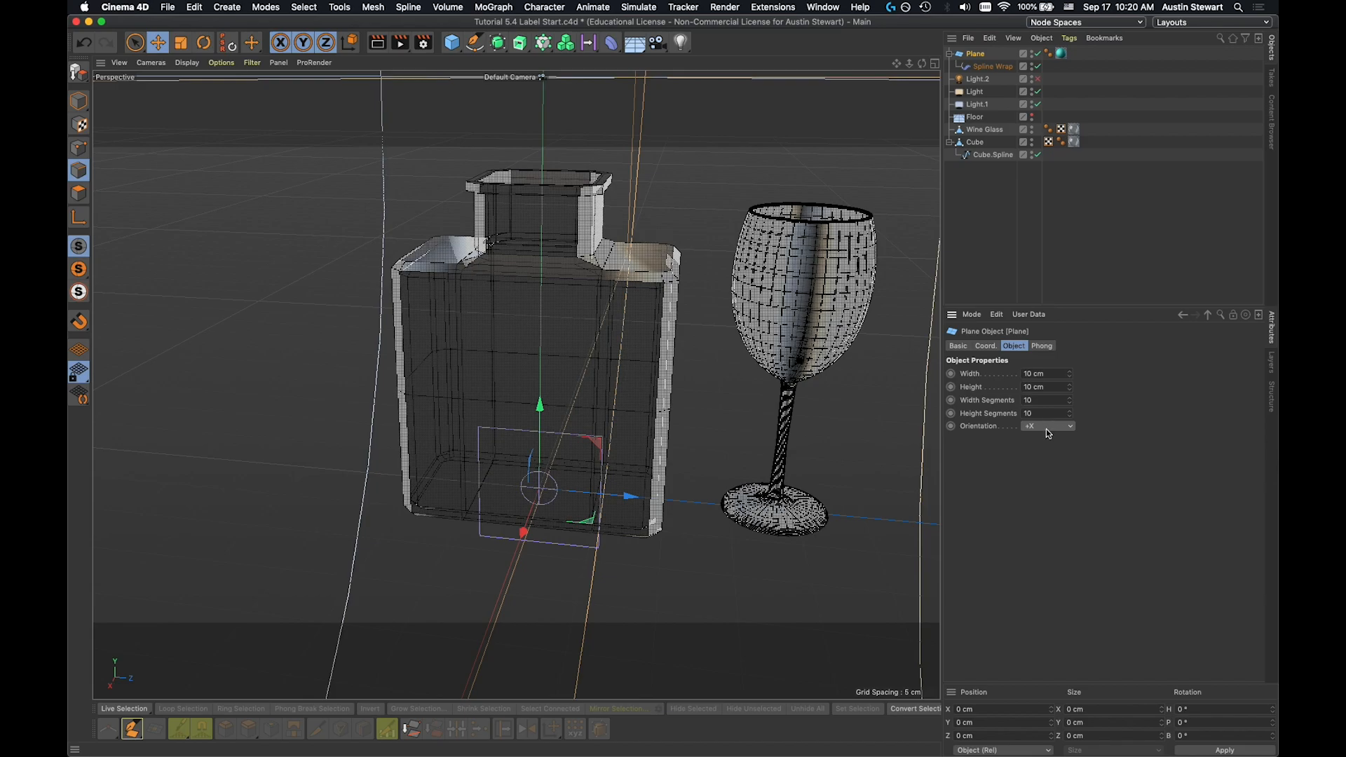
pyautogui.keyDown('alt'); pyautogui.moveTo(522, 529); pyautogui.dragTo(465, 492); pyautogui.keyUp('alt')
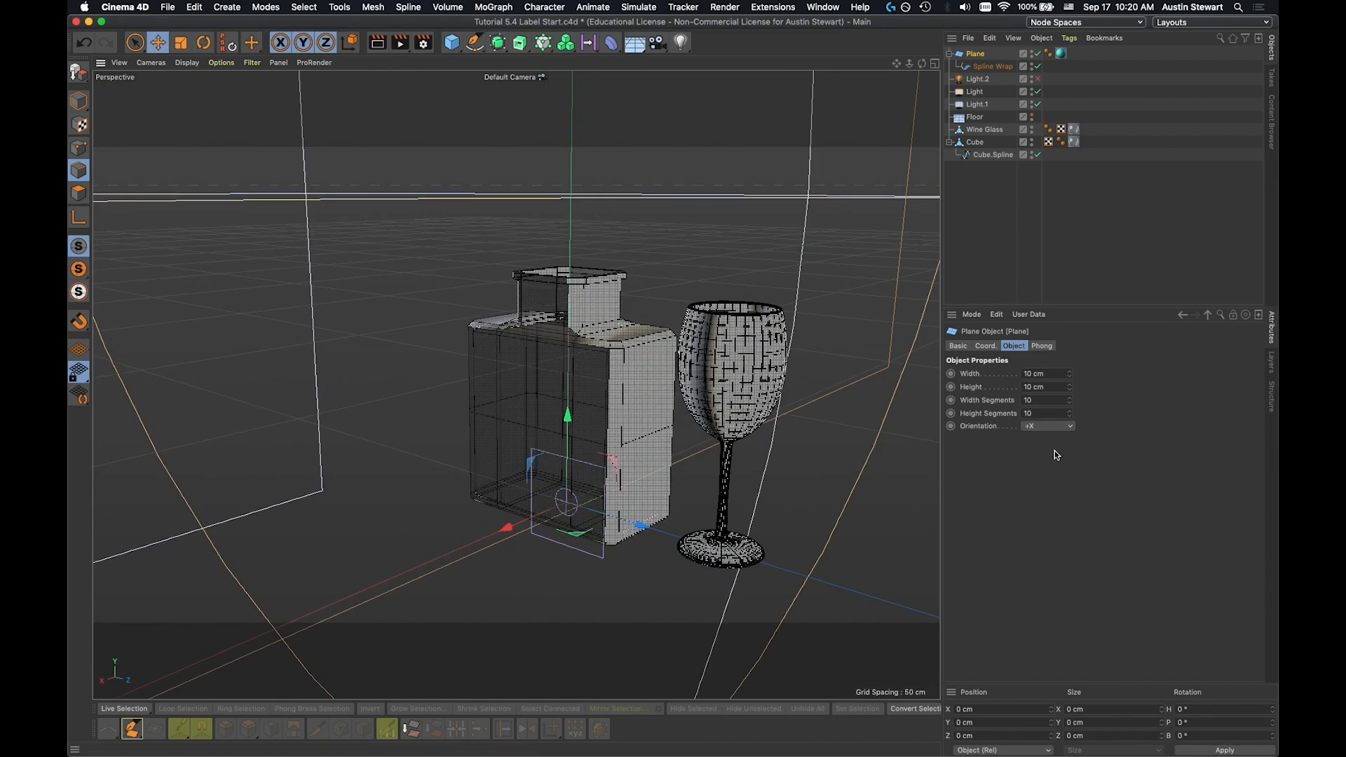
pyautogui.click(1049, 426)
pyautogui.click(1055, 491)
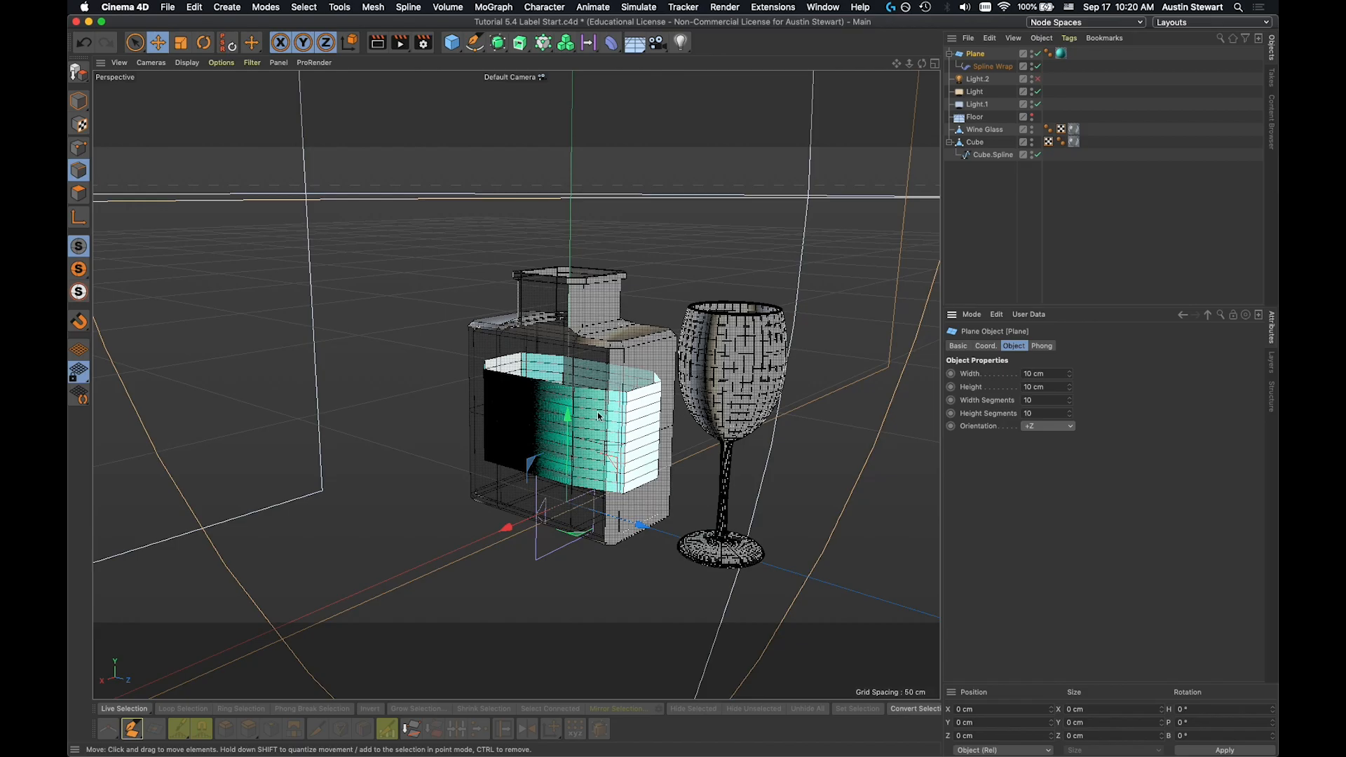
# Step: Set both the width segments and the height segments of the Plane to 20
pyautogui.scroll(3, 560, 419)
pyautogui.keyDown('alt'); pyautogui.moveTo(561, 415); pyautogui.dragTo(519, 415); pyautogui.keyUp('alt')
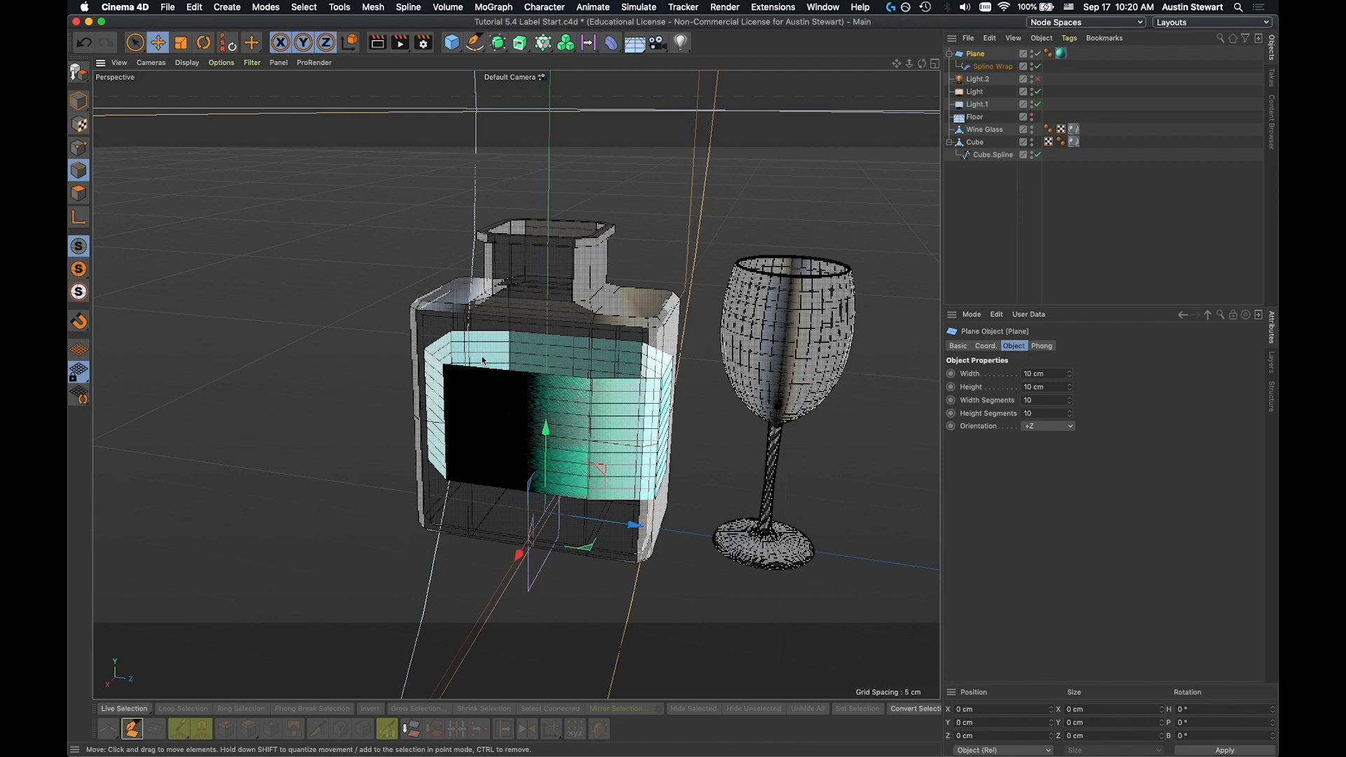
pyautogui.click(1038, 400)
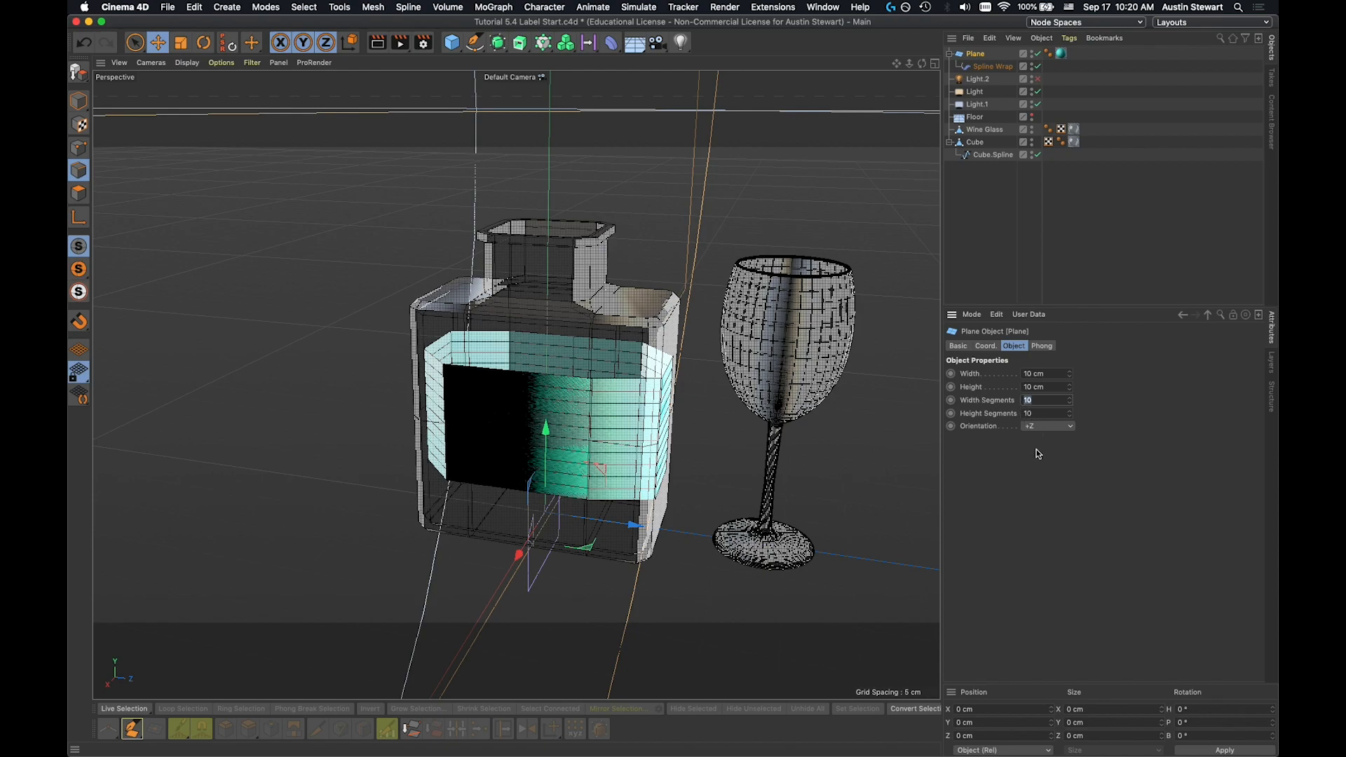
pyautogui.write('0')
pyautogui.press('Tab')
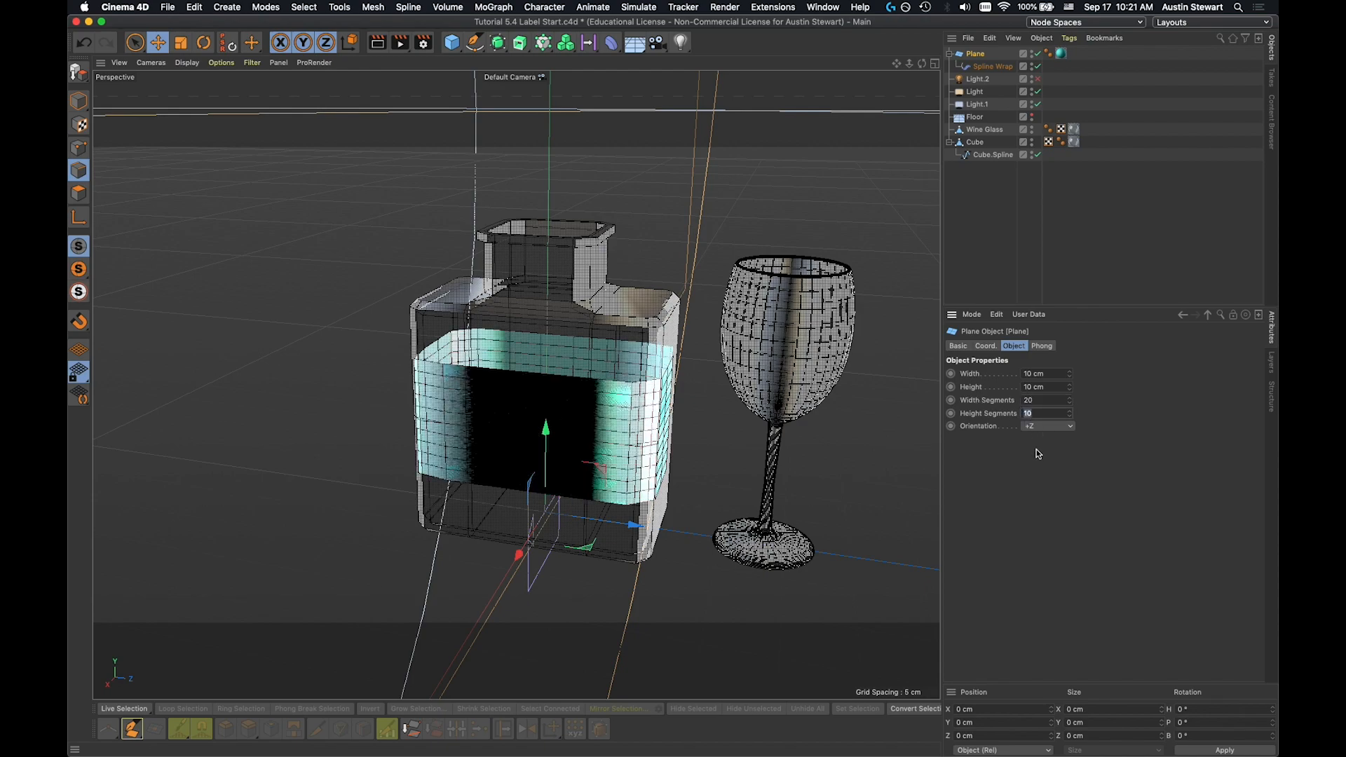
pyautogui.press('Tab')
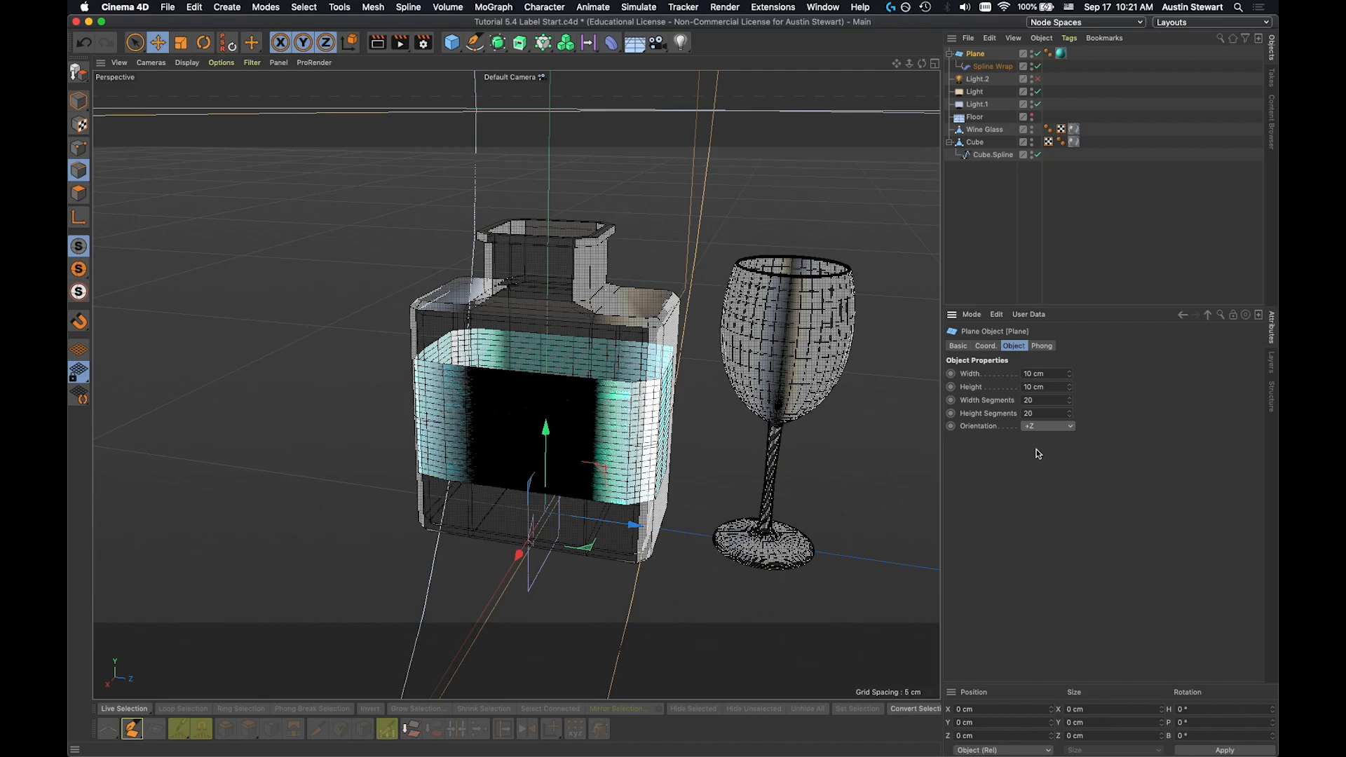
# Step: Compare Adaptive and Uniform intermediate points for the Spline Wrap's Cube.Spline, and set them to Adaptive
pyautogui.keyDown('alt'); pyautogui.moveTo(572, 441); pyautogui.dragTo(568, 540); pyautogui.keyUp('alt')
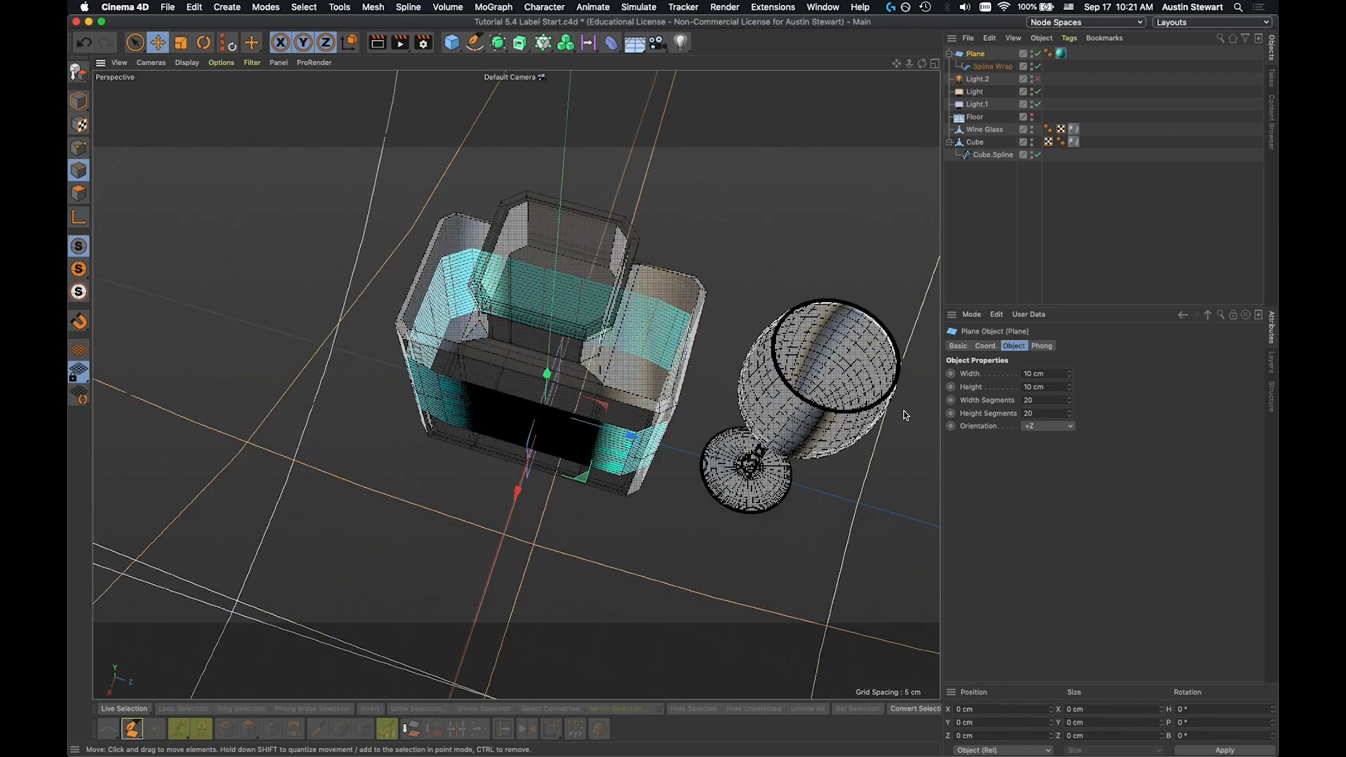
pyautogui.click(985, 65)
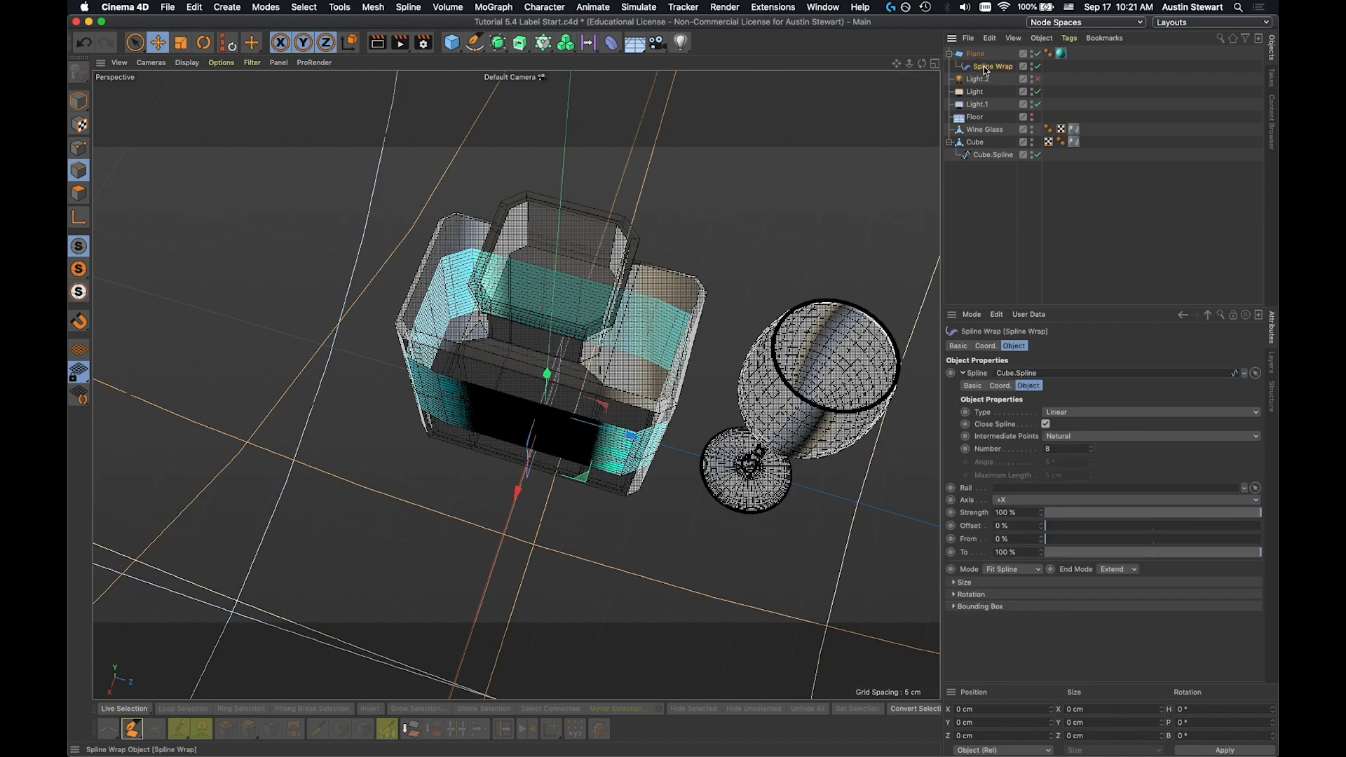
pyautogui.click(1084, 436)
pyautogui.click(1082, 489)
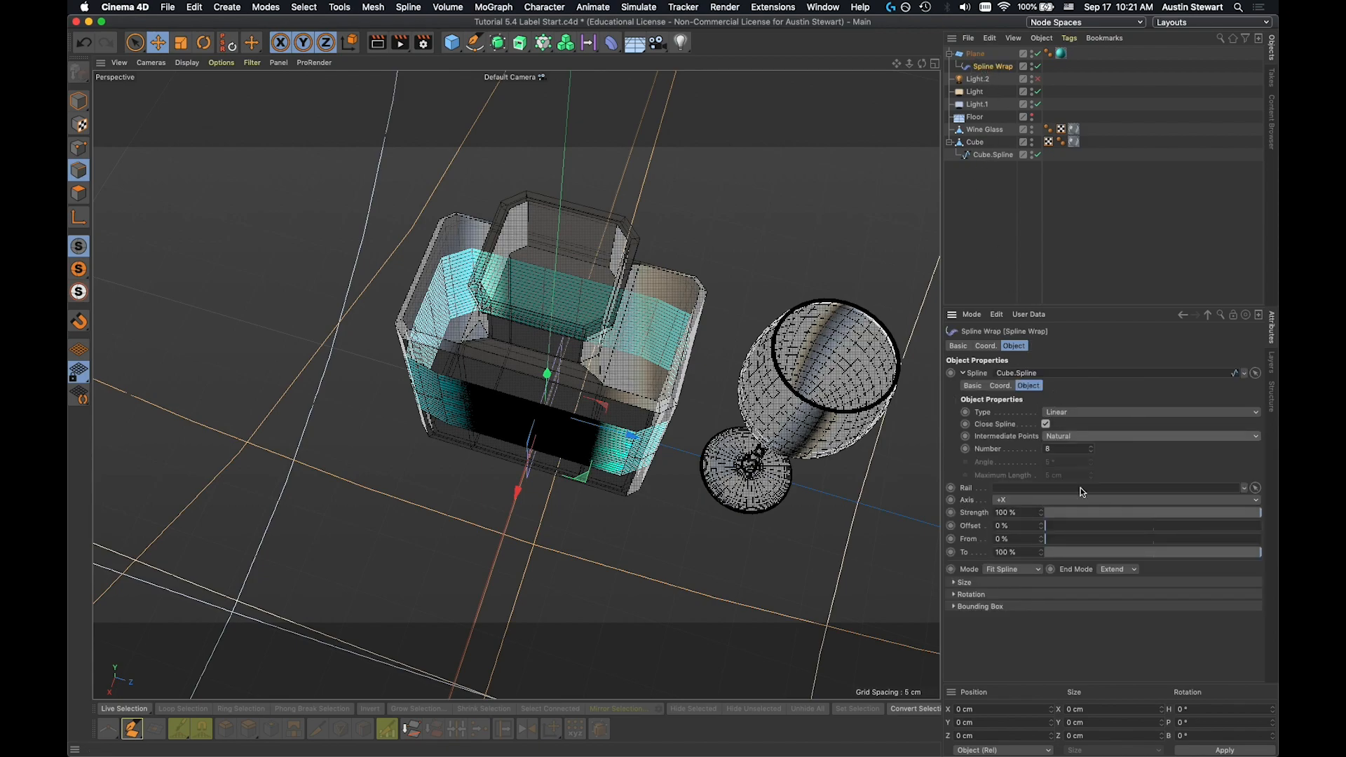
pyautogui.click(1071, 440)
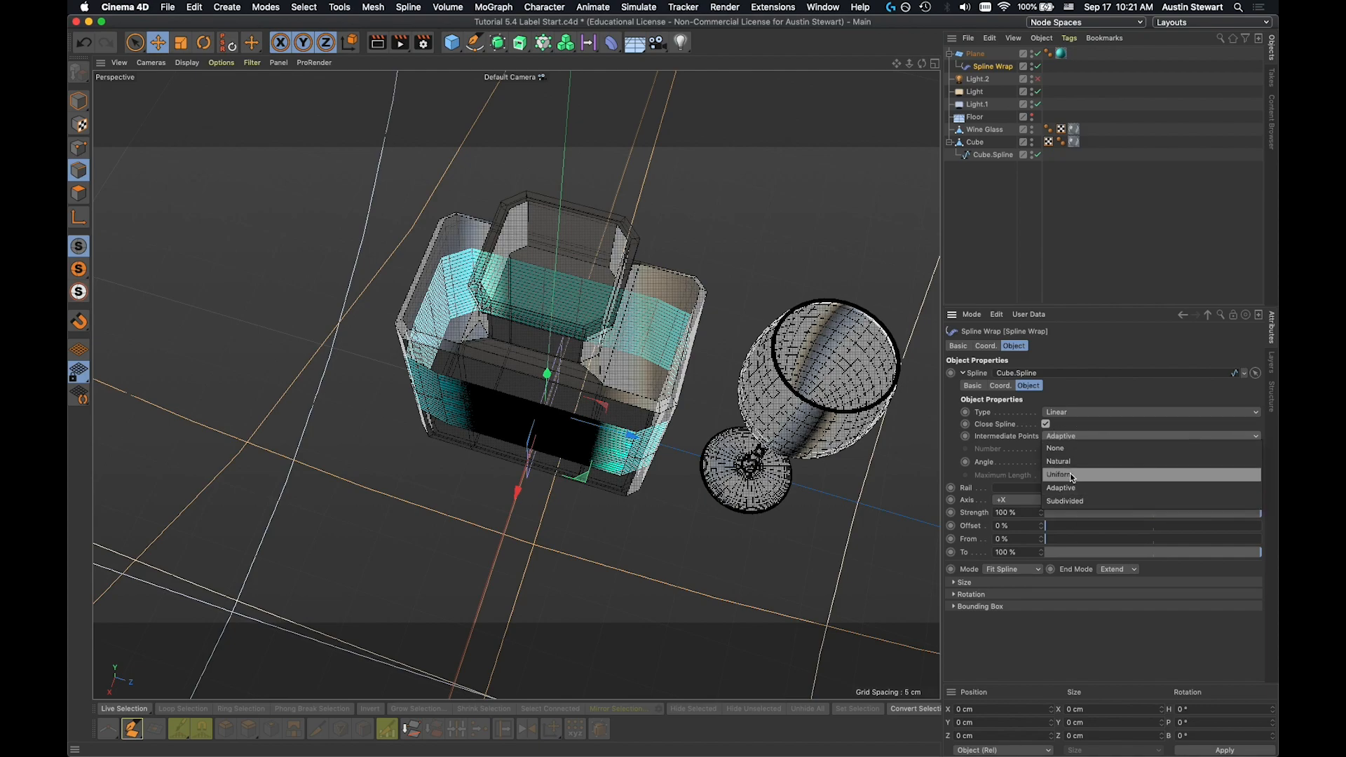
pyautogui.click(1069, 474)
pyautogui.click(1071, 440)
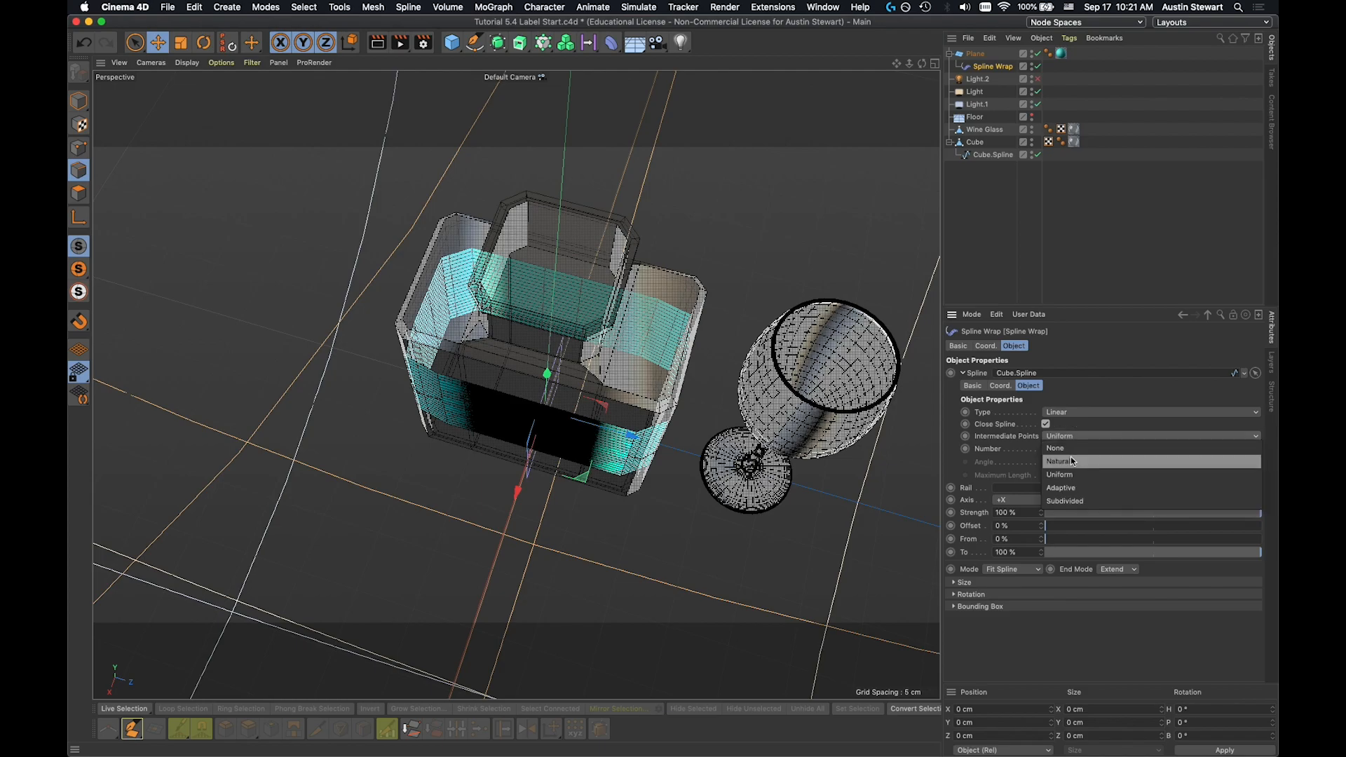
pyautogui.click(1072, 488)
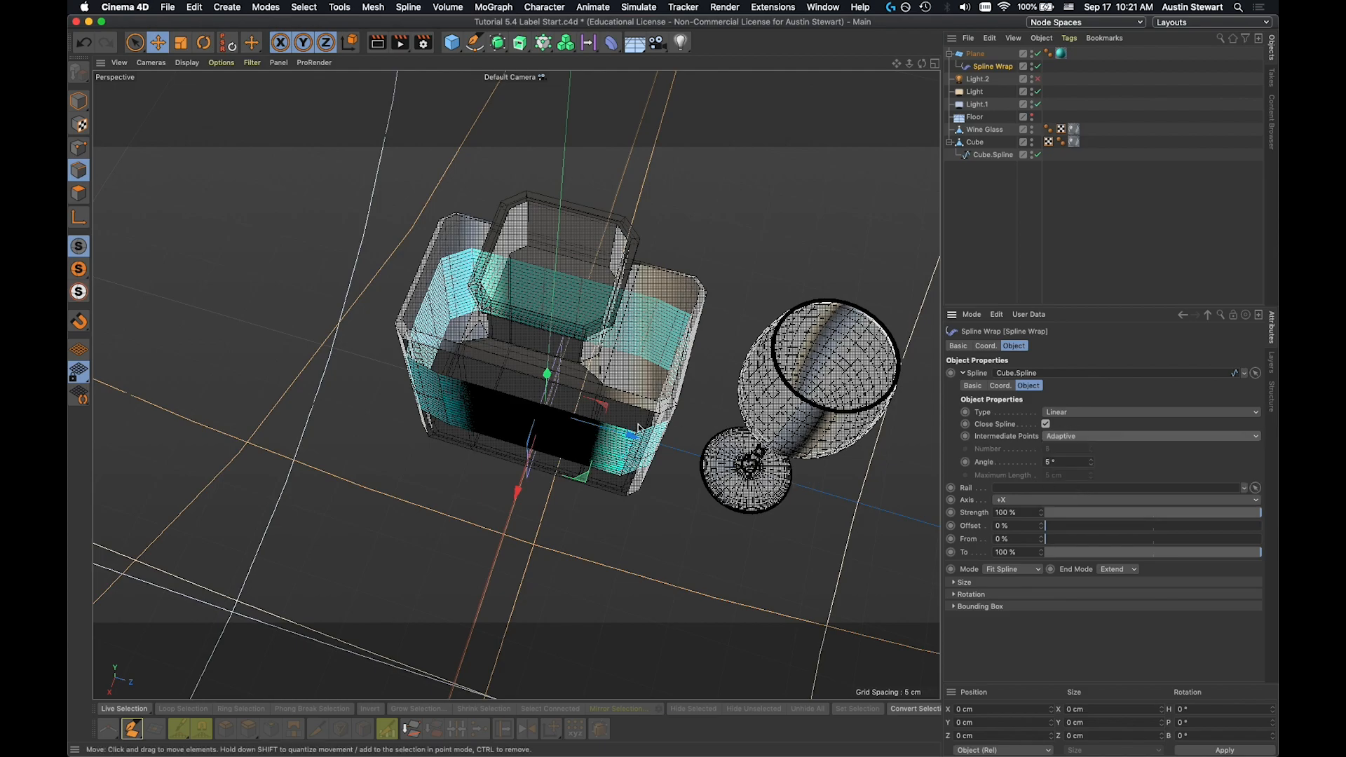
# Step: Try the -X, +Y and +Z axes for the Spline Wrap, and return its axis to +X
pyautogui.keyDown('alt'); pyautogui.moveTo(547, 439); pyautogui.dragTo(521, 329); pyautogui.keyUp('alt')
pyautogui.keyDown('alt'); pyautogui.moveTo(677, 393); pyautogui.dragTo(645, 393); pyautogui.keyUp('alt')
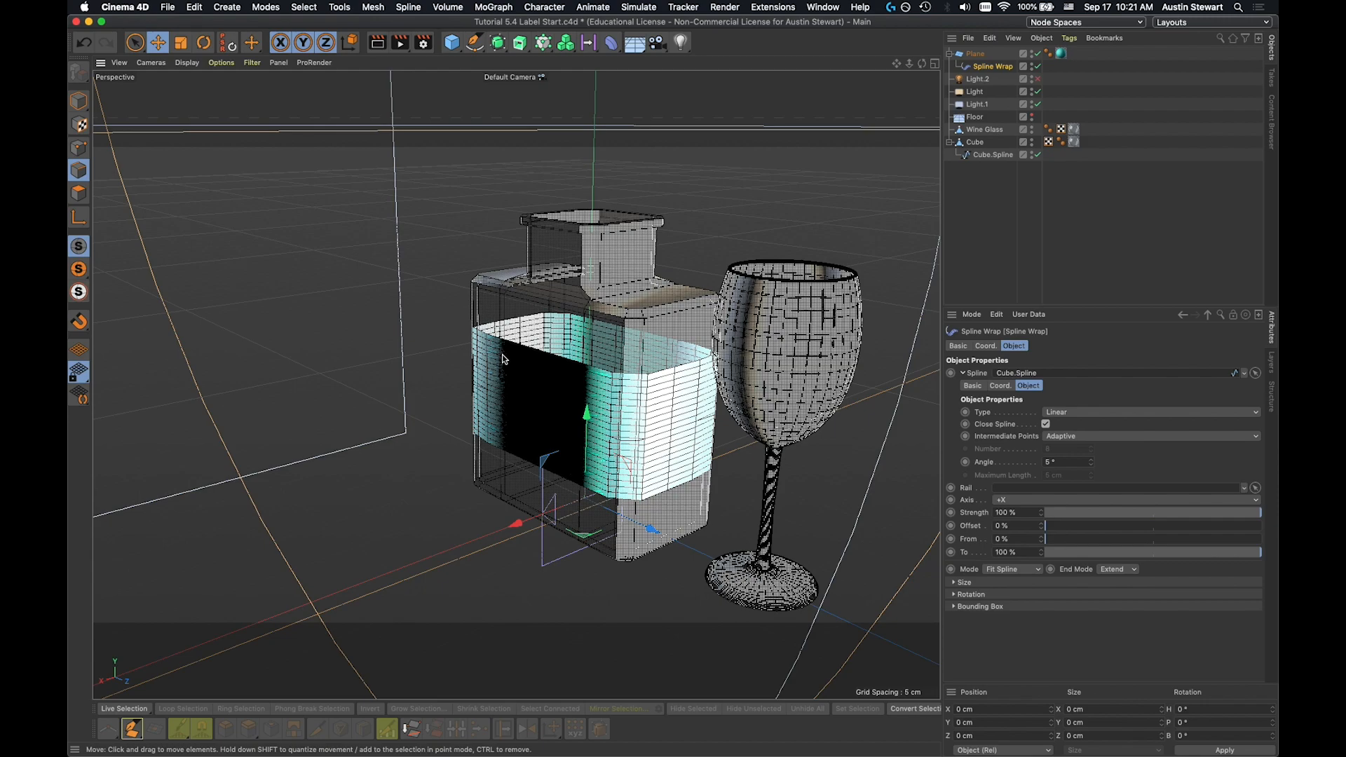
pyautogui.click(965, 373)
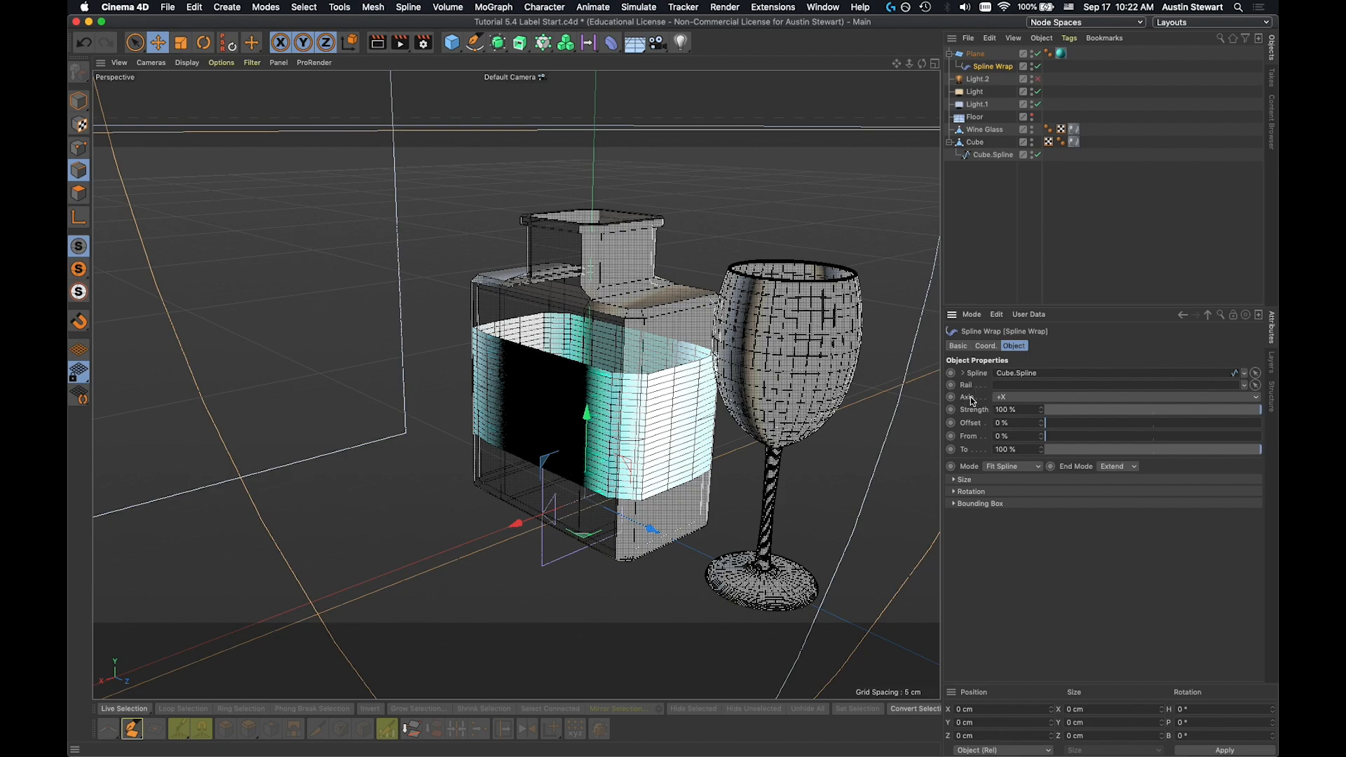
pyautogui.click(1027, 397)
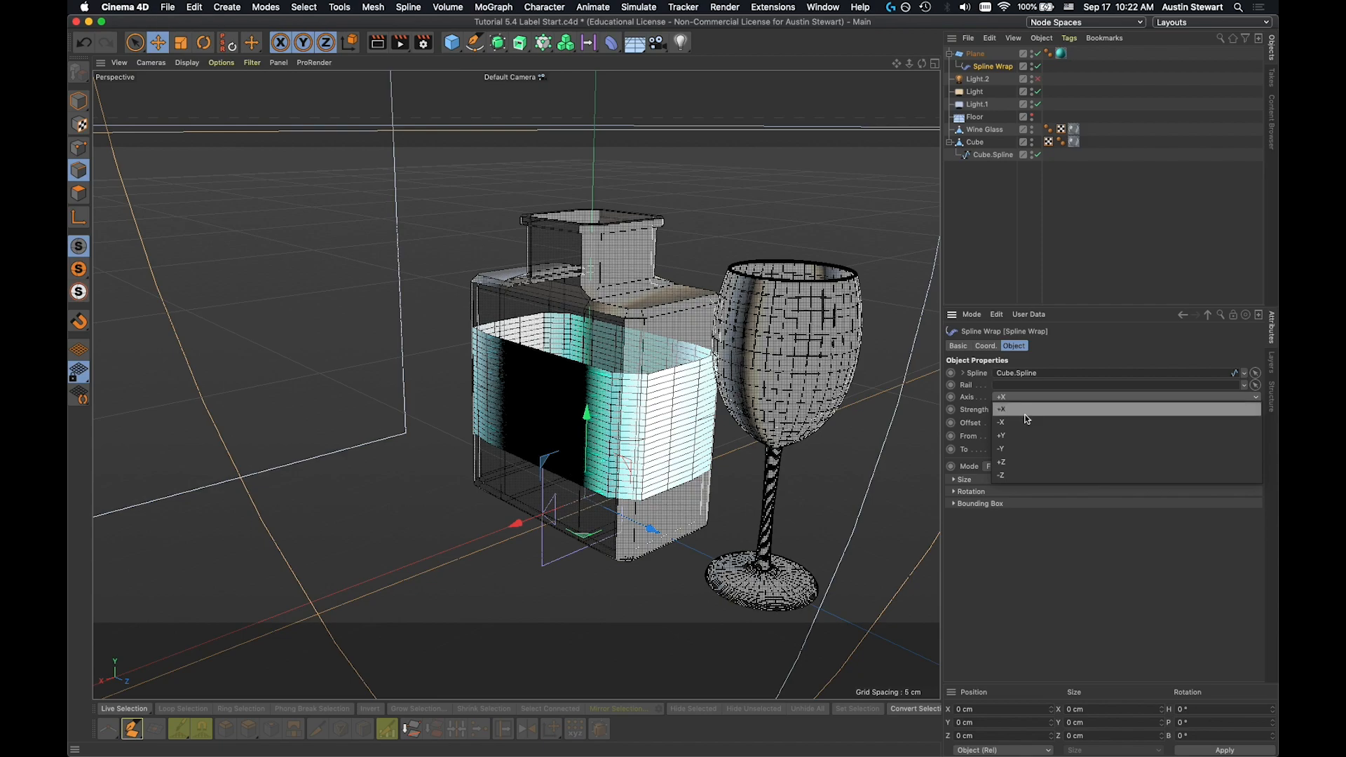
pyautogui.click(1027, 421)
pyautogui.click(1019, 397)
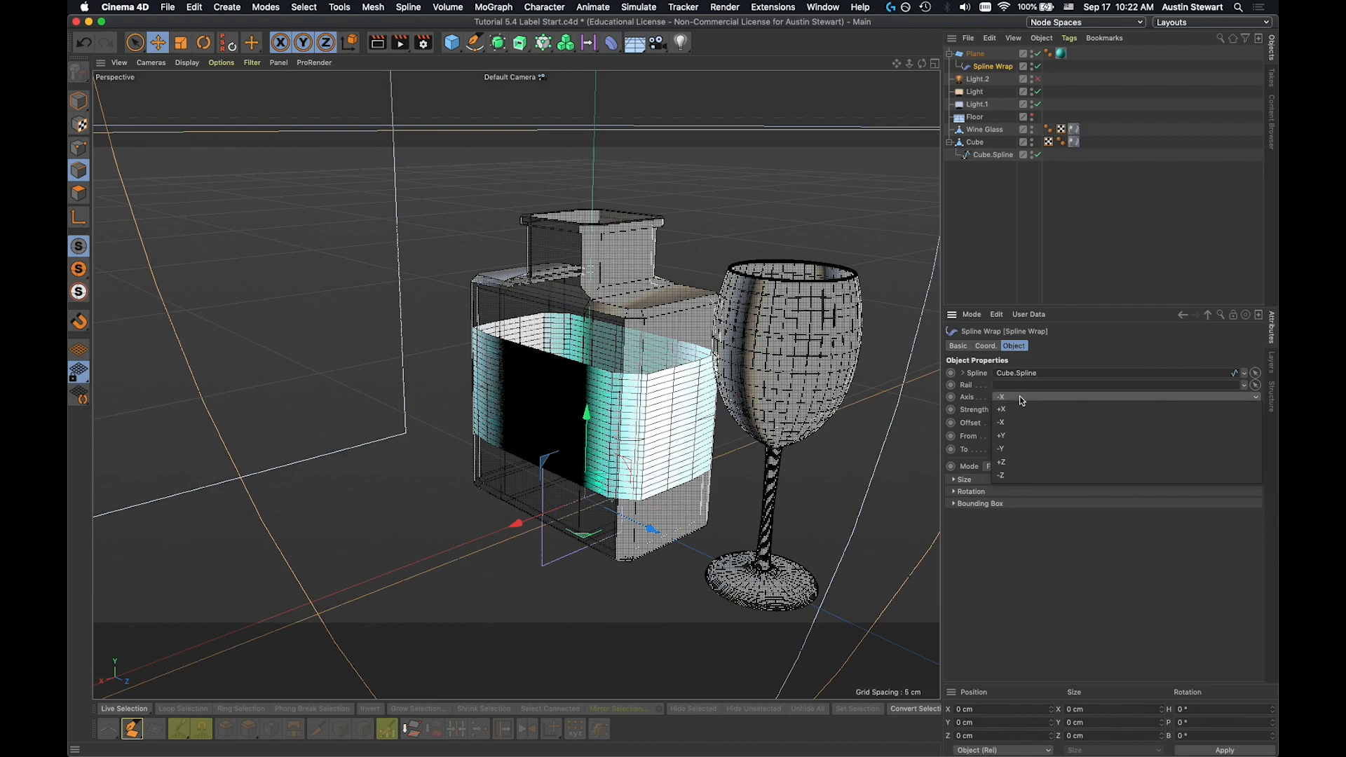
pyautogui.click(1024, 434)
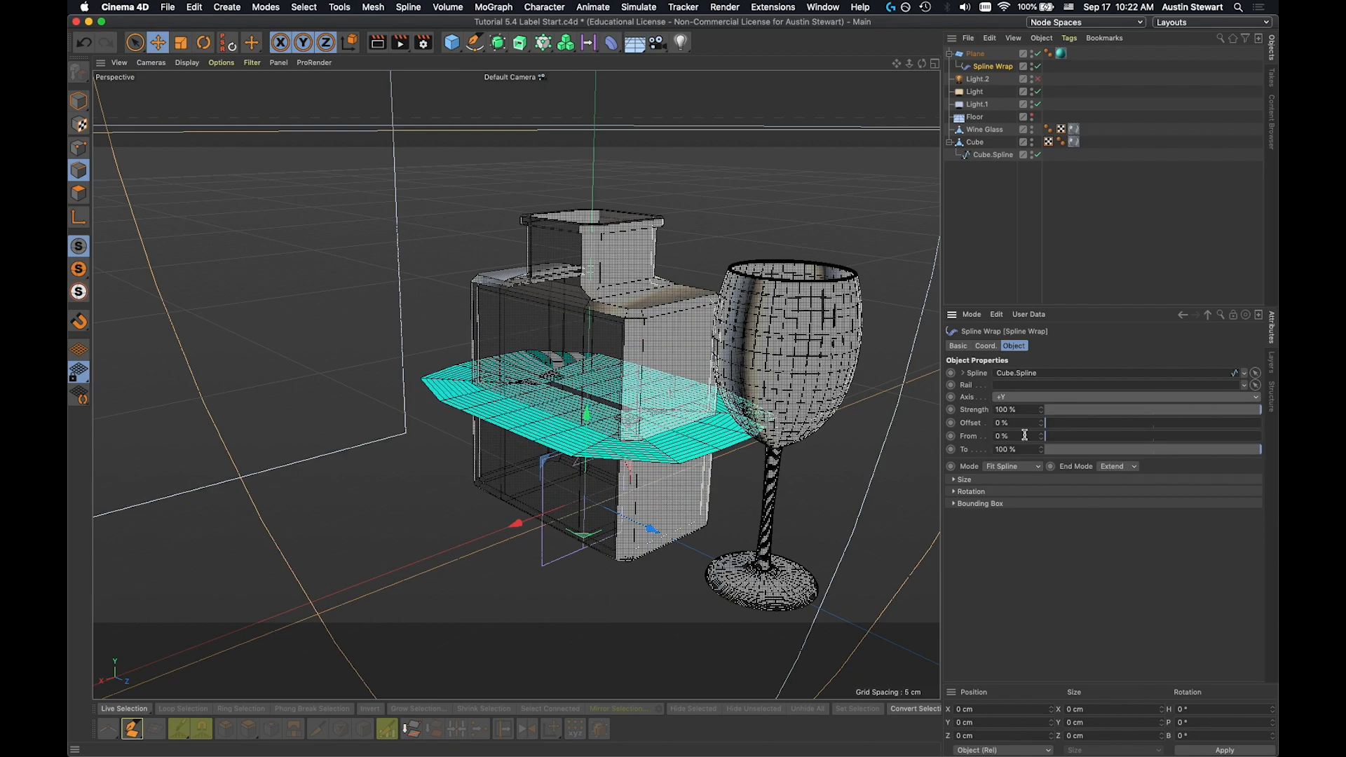
pyautogui.click(1029, 396)
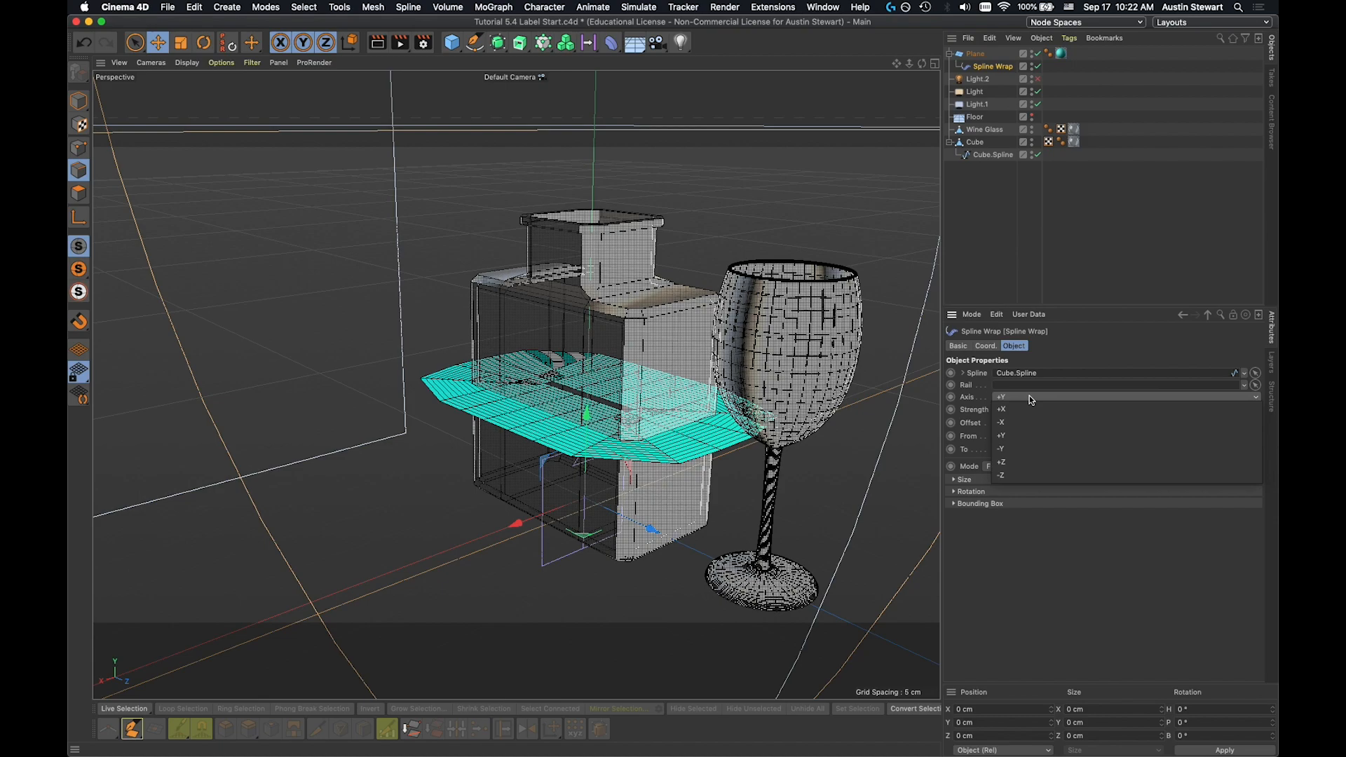
pyautogui.click(1027, 463)
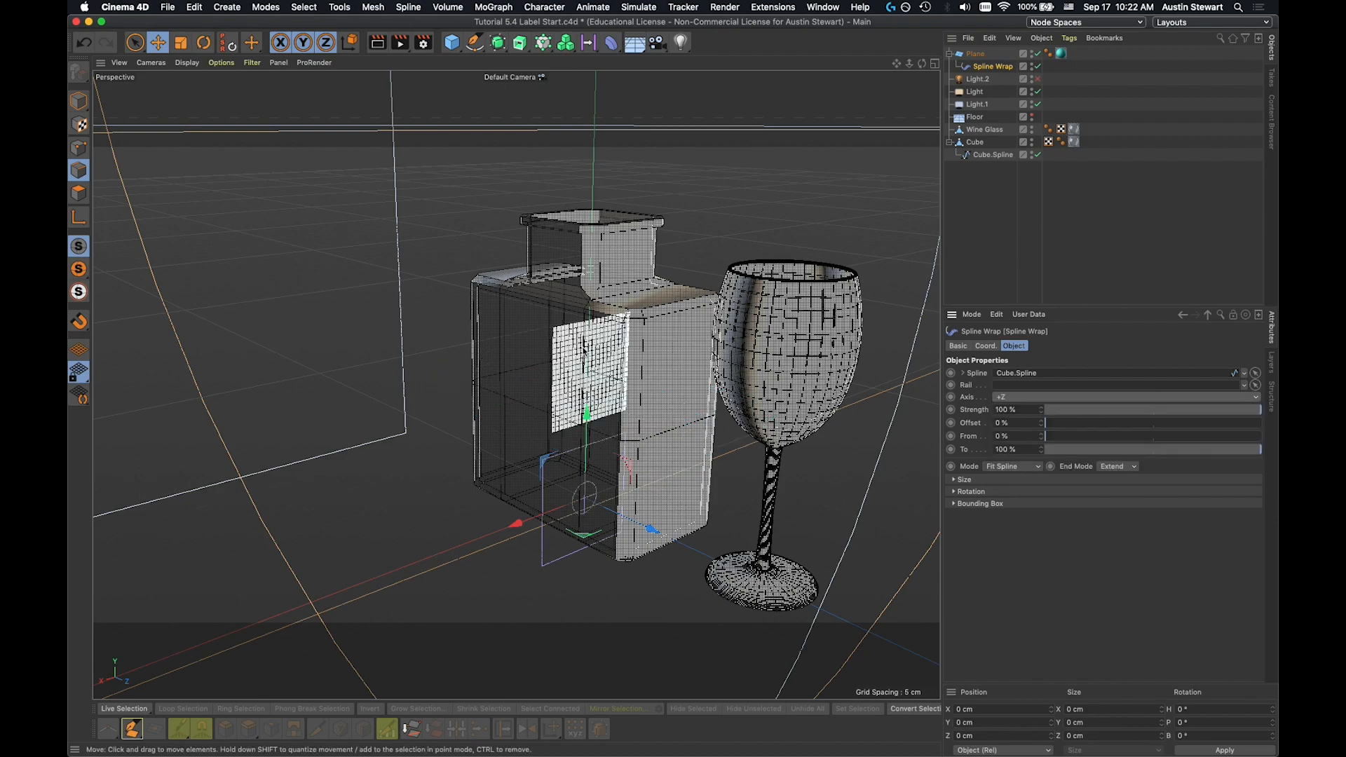
pyautogui.click(1026, 396)
pyautogui.click(1025, 410)
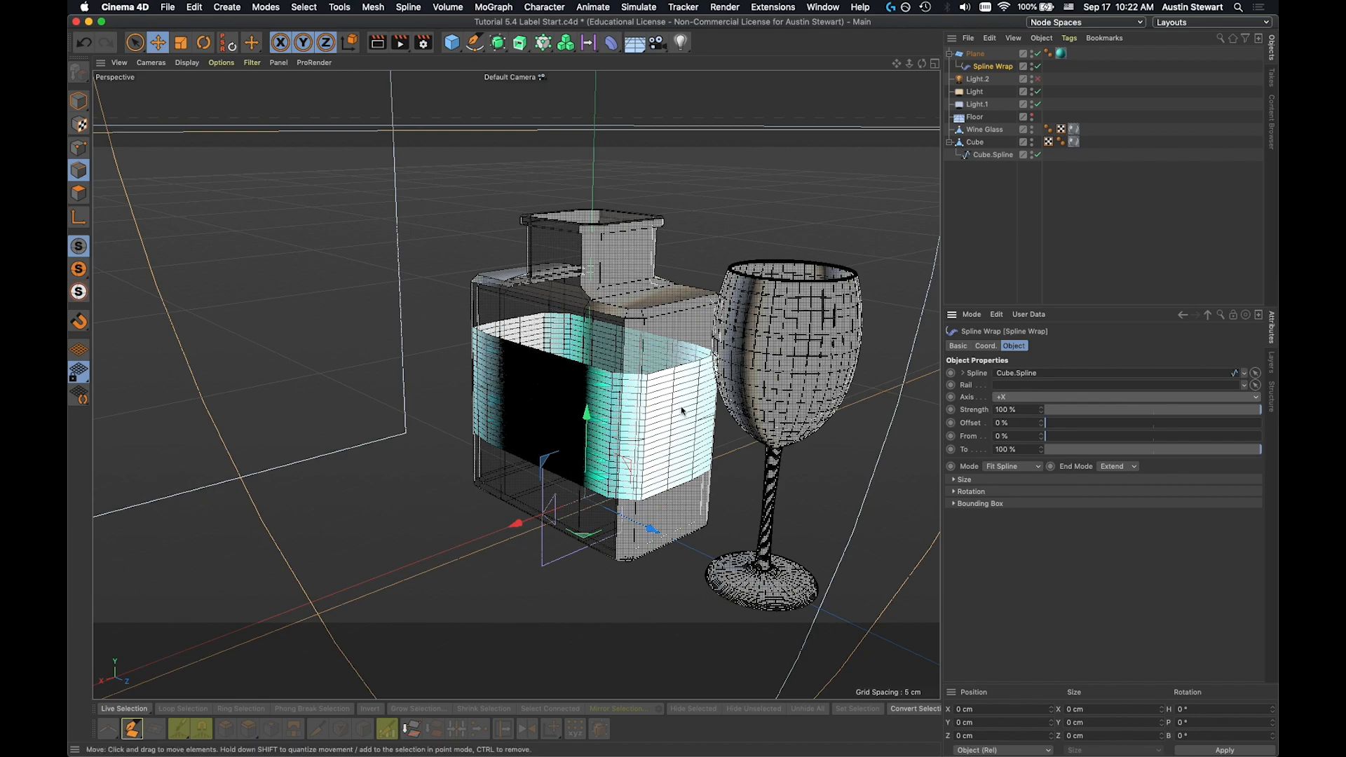
# Step: Set the Spline Wrap's mode to Keep Length, trying its Strength in both modes and leaving it at 100%
pyautogui.moveTo(1260, 411); pyautogui.dragTo(1276, 460)
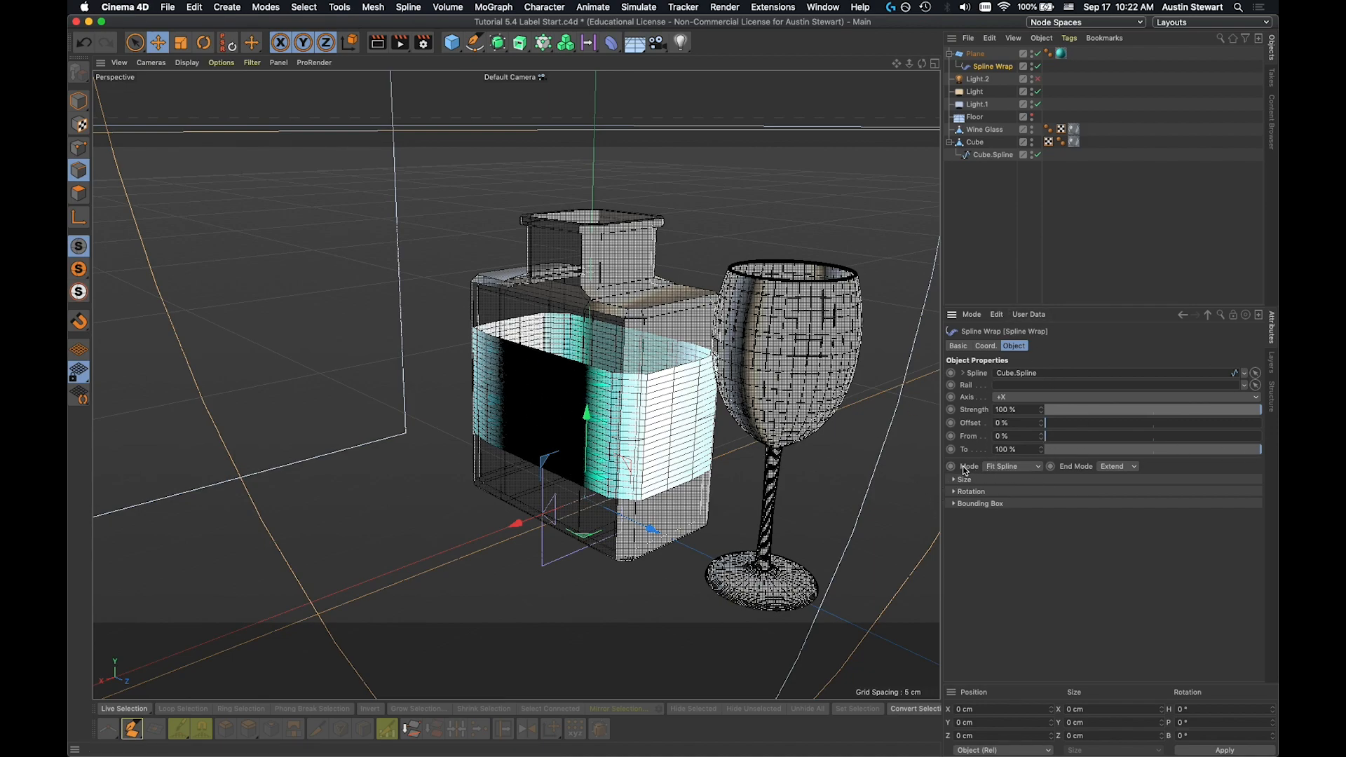
pyautogui.click(1036, 471)
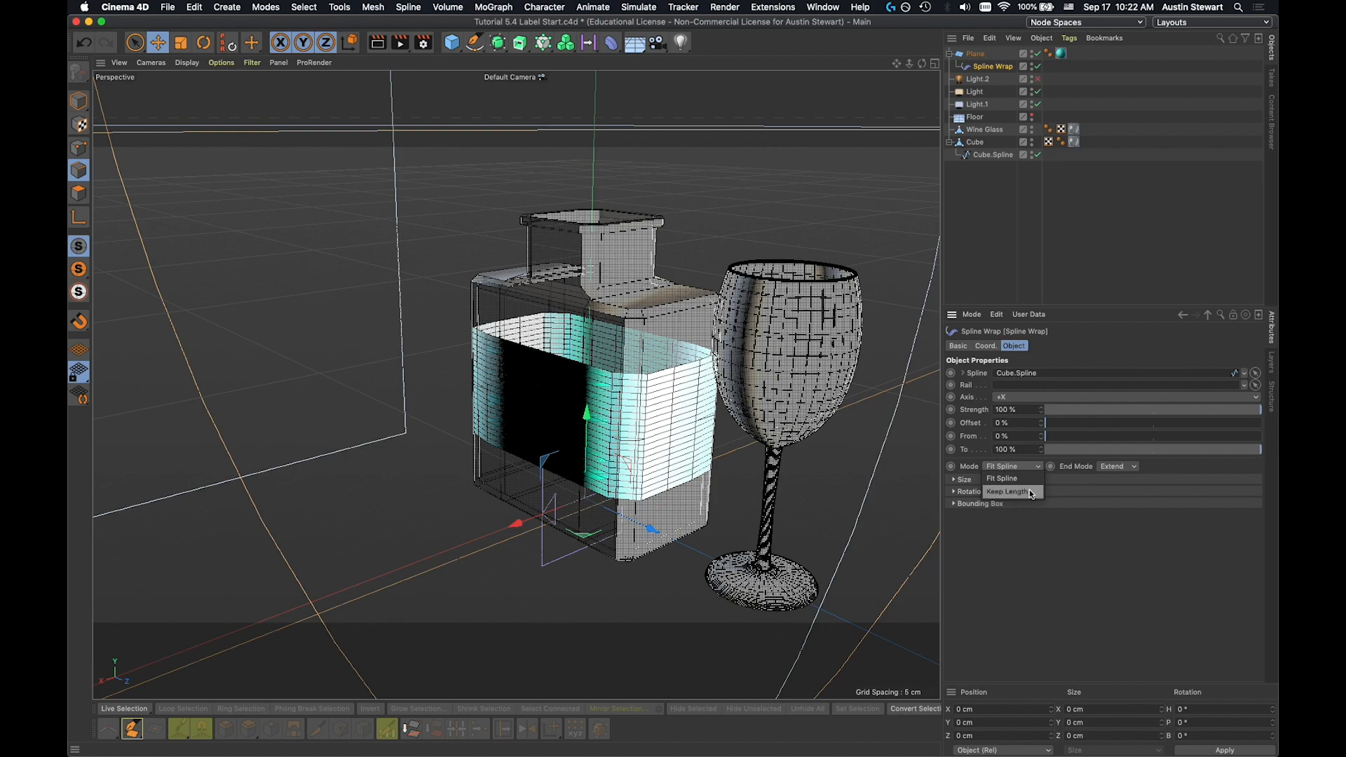
pyautogui.click(1029, 490)
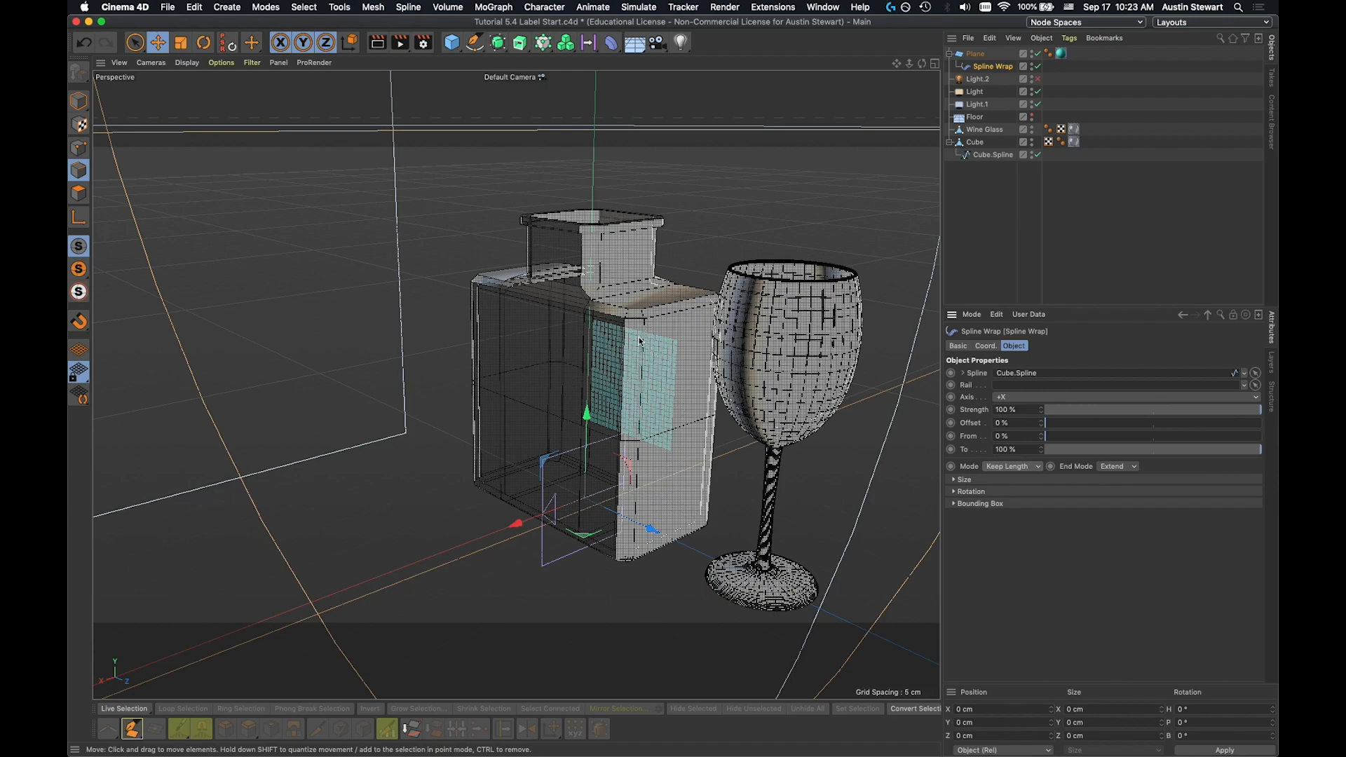
pyautogui.moveTo(1260, 410); pyautogui.dragTo(1270, 379)
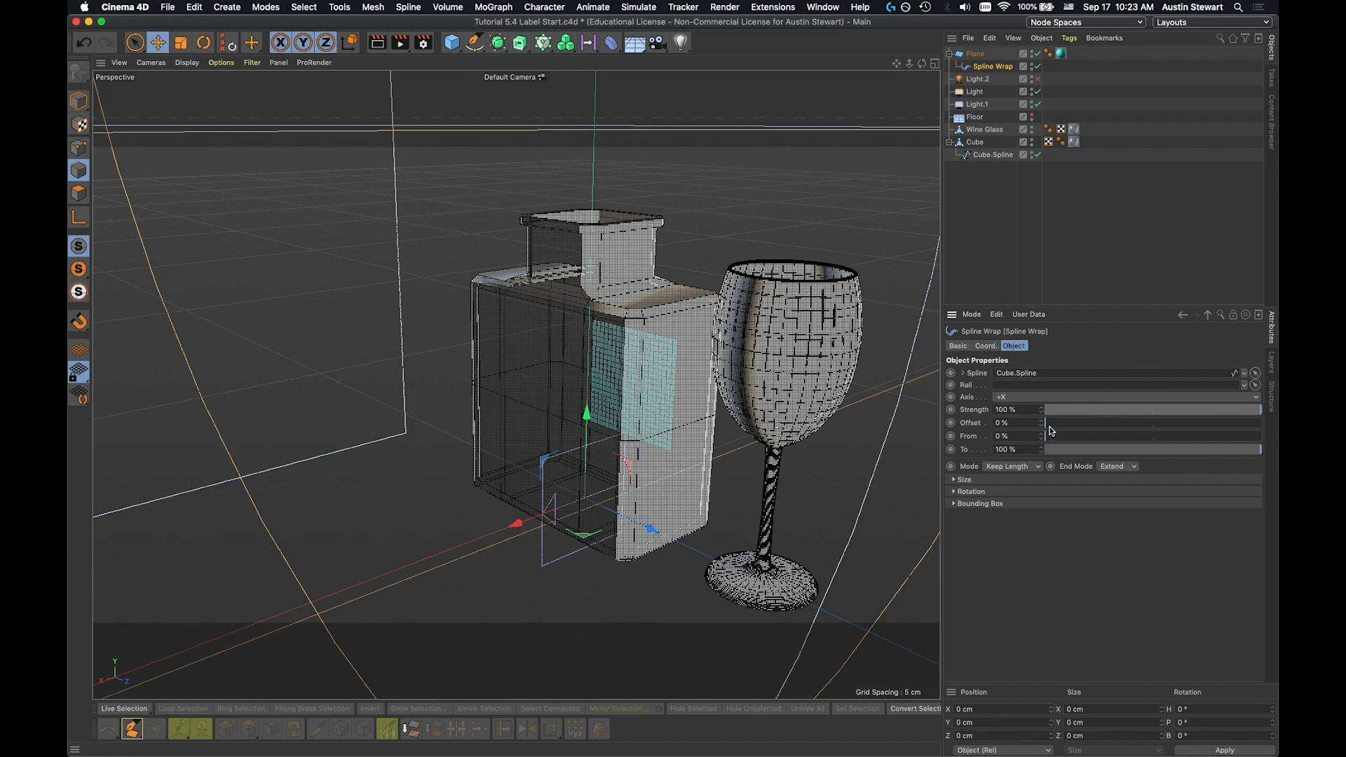
# Step: Set the Spline Wrap's Offset to 35% and inspect how the label bends around the bottle's corner
pyautogui.moveTo(1047, 430); pyautogui.dragTo(1120, 429)
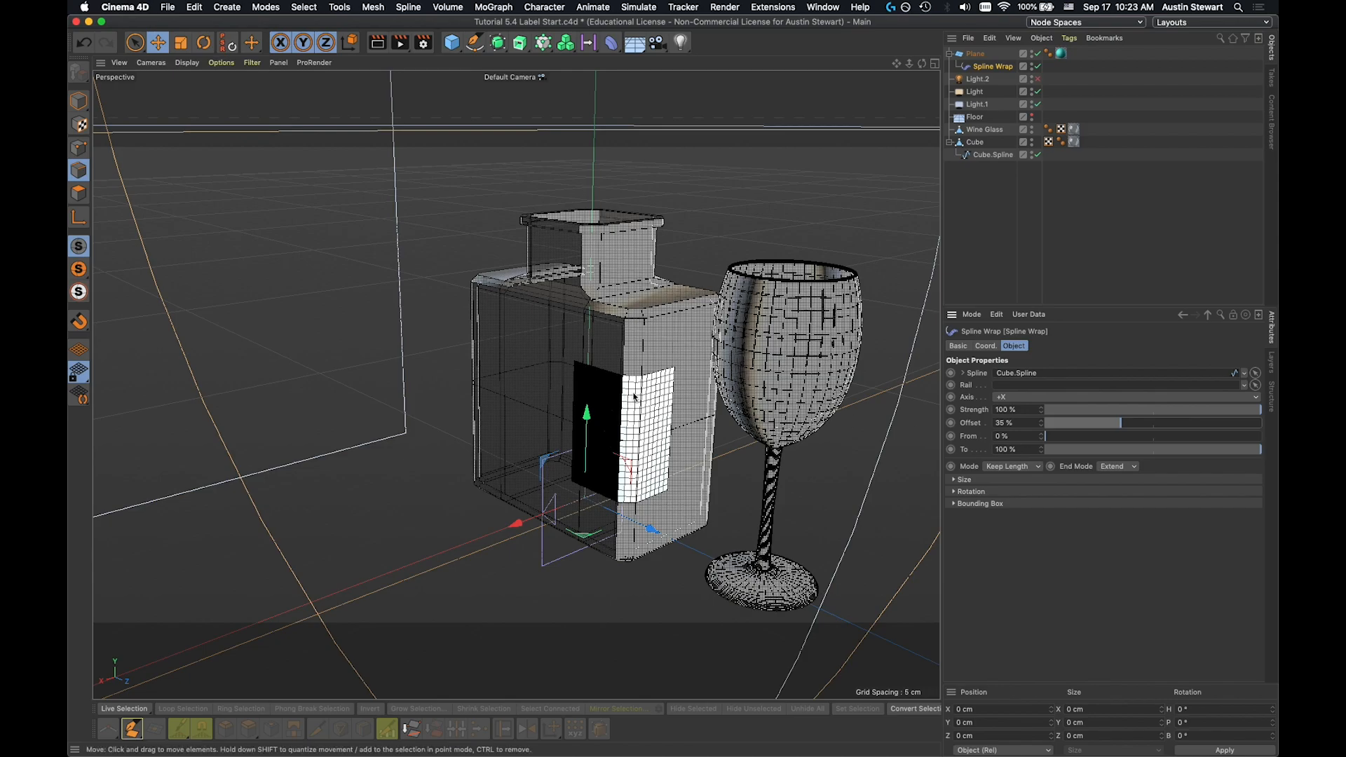
pyautogui.keyDown('alt'); pyautogui.moveTo(635, 391); pyautogui.dragTo(625, 495); pyautogui.keyUp('alt')
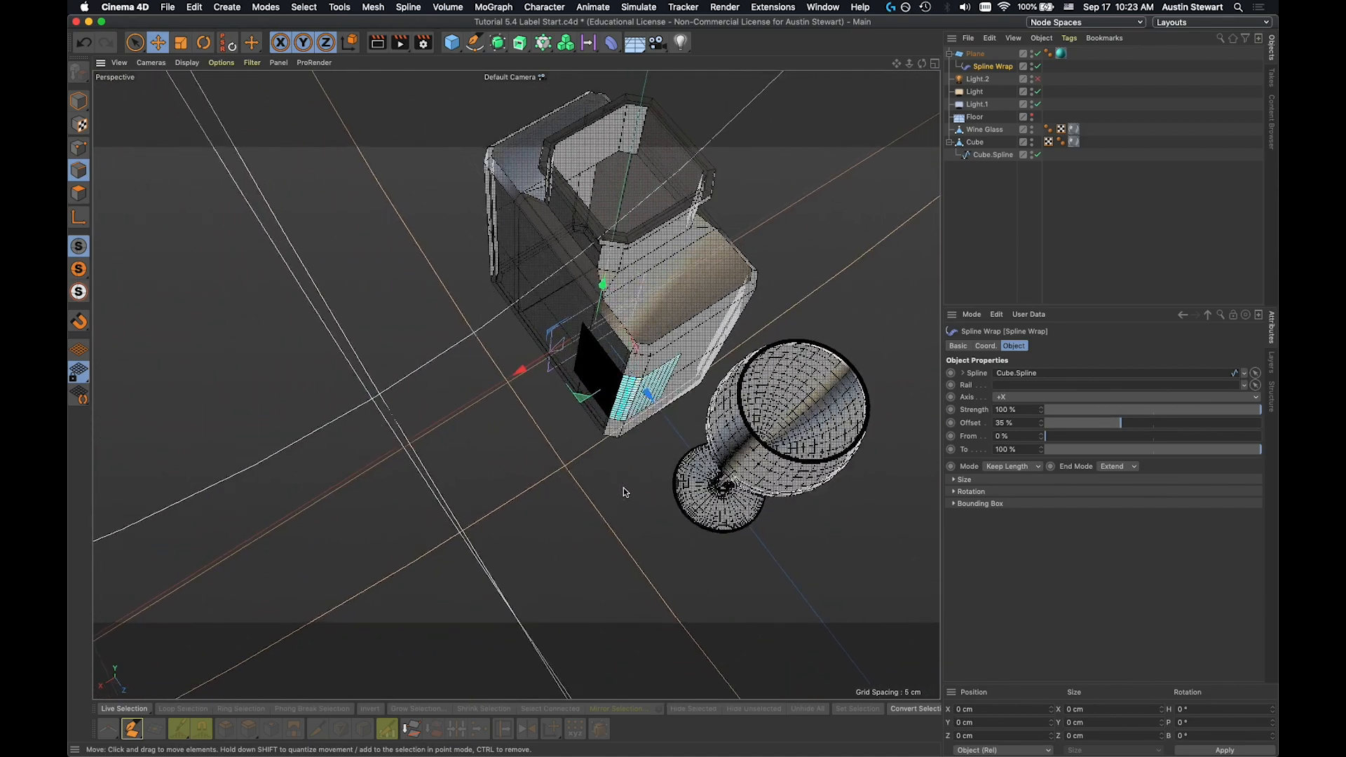
pyautogui.scroll(10, 635, 405)
pyautogui.moveTo(618, 395)
pyautogui.keyDown('alt'); pyautogui.mouseDown()
pyautogui.moveTo(616, 427)
pyautogui.moveTo(609, 408)
pyautogui.mouseUp(); pyautogui.keyUp('alt')
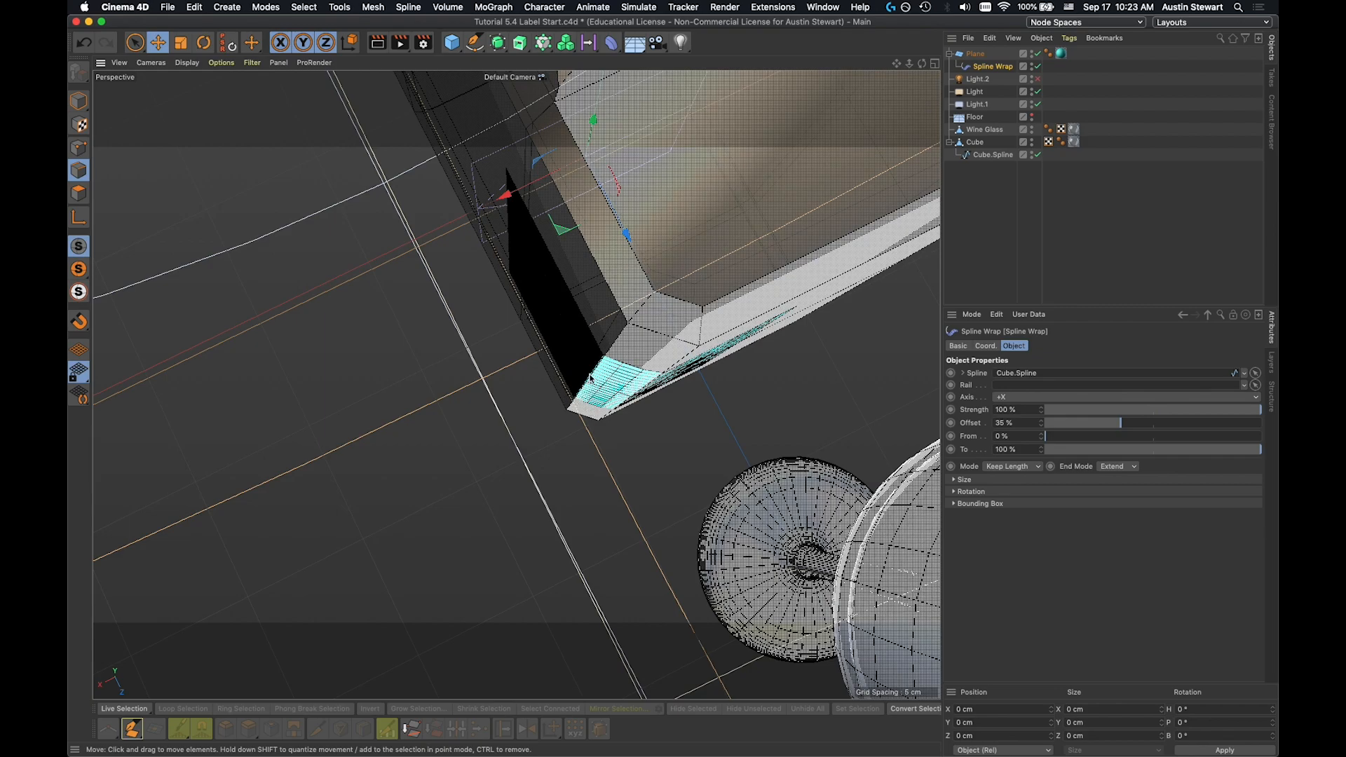
pyautogui.keyDown('alt'); pyautogui.moveTo(611, 384); pyautogui.dragTo(643, 281); pyautogui.keyUp('alt')
pyautogui.keyDown('alt'); pyautogui.moveTo(584, 319); pyautogui.dragTo(634, 236); pyautogui.keyUp('alt')
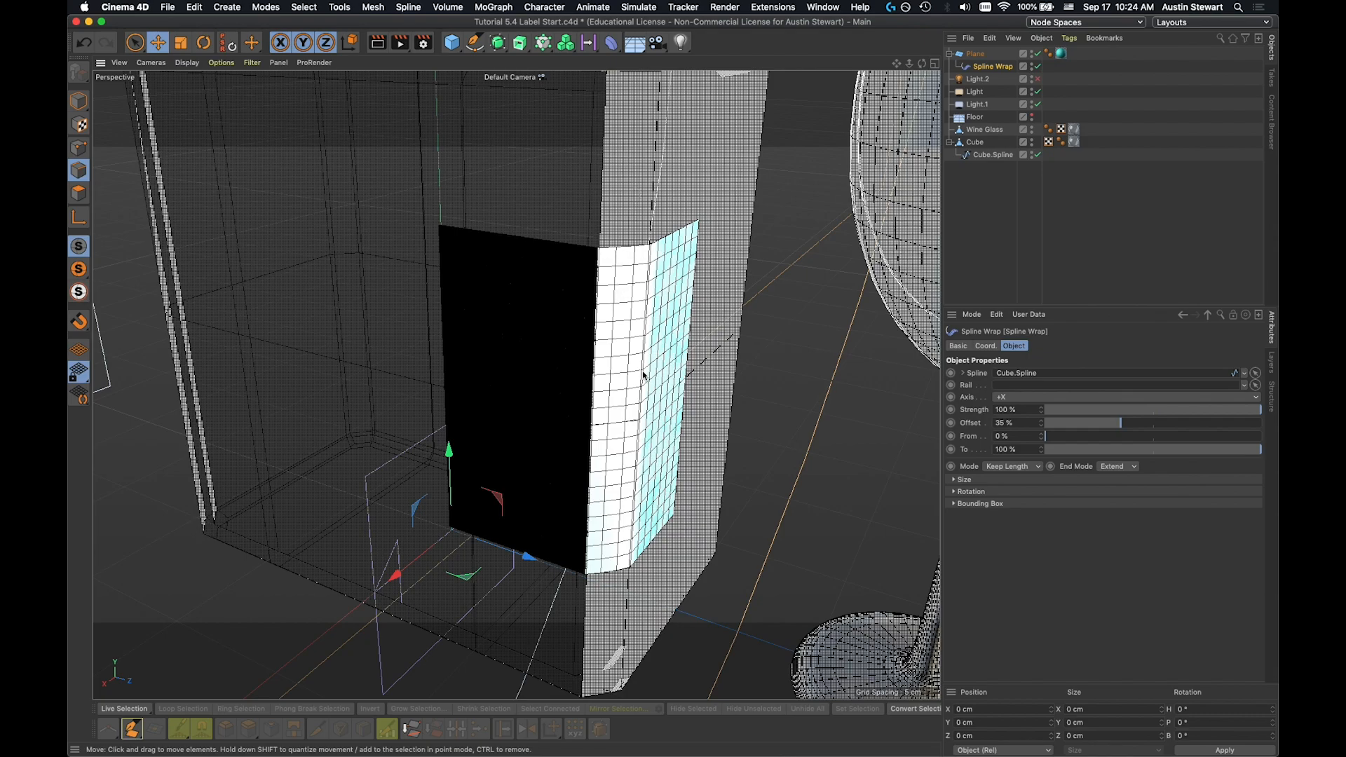
pyautogui.keyDown('alt'); pyautogui.moveTo(595, 401); pyautogui.dragTo(569, 425); pyautogui.keyUp('alt')
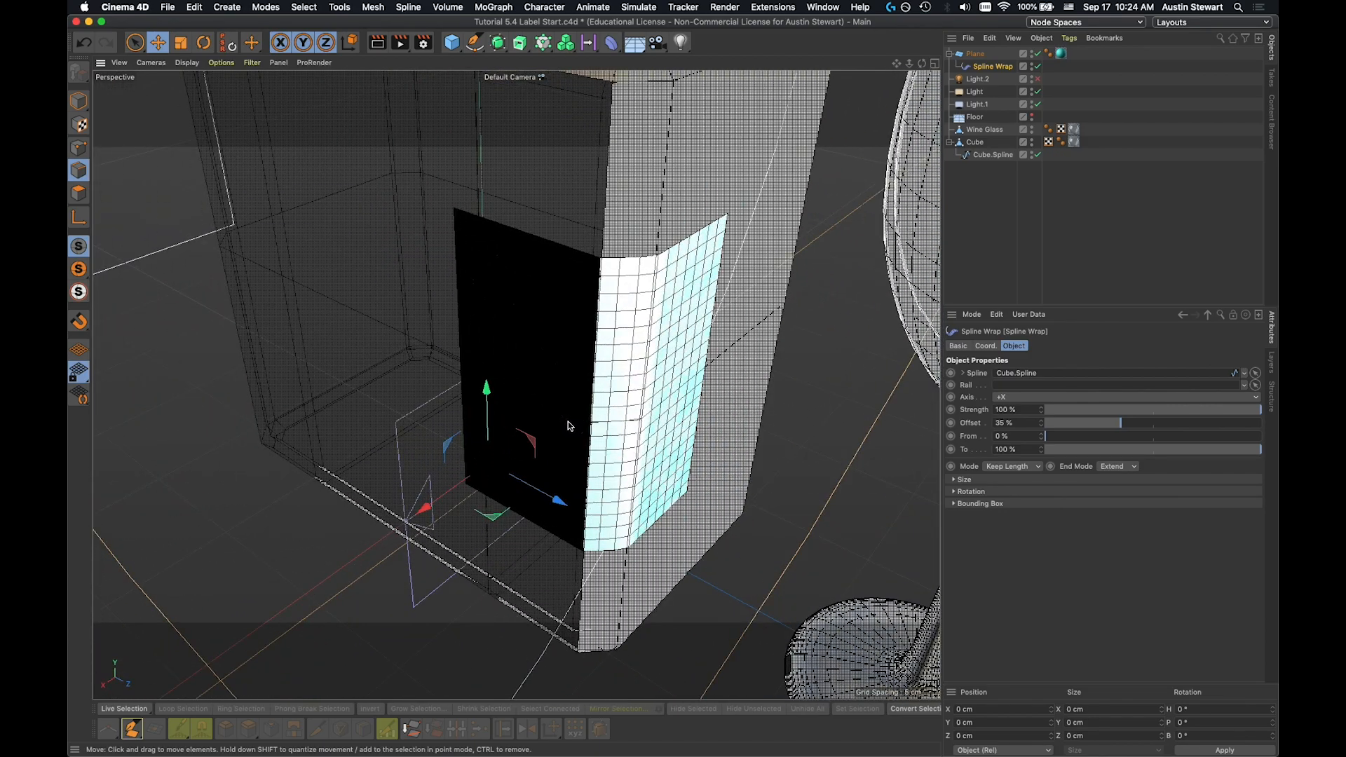
# Step: Slide the label onto the bottle's broad front face by setting the Spline Wrap's Offset to 50%
pyautogui.moveTo(1124, 427); pyautogui.dragTo(1156, 419)
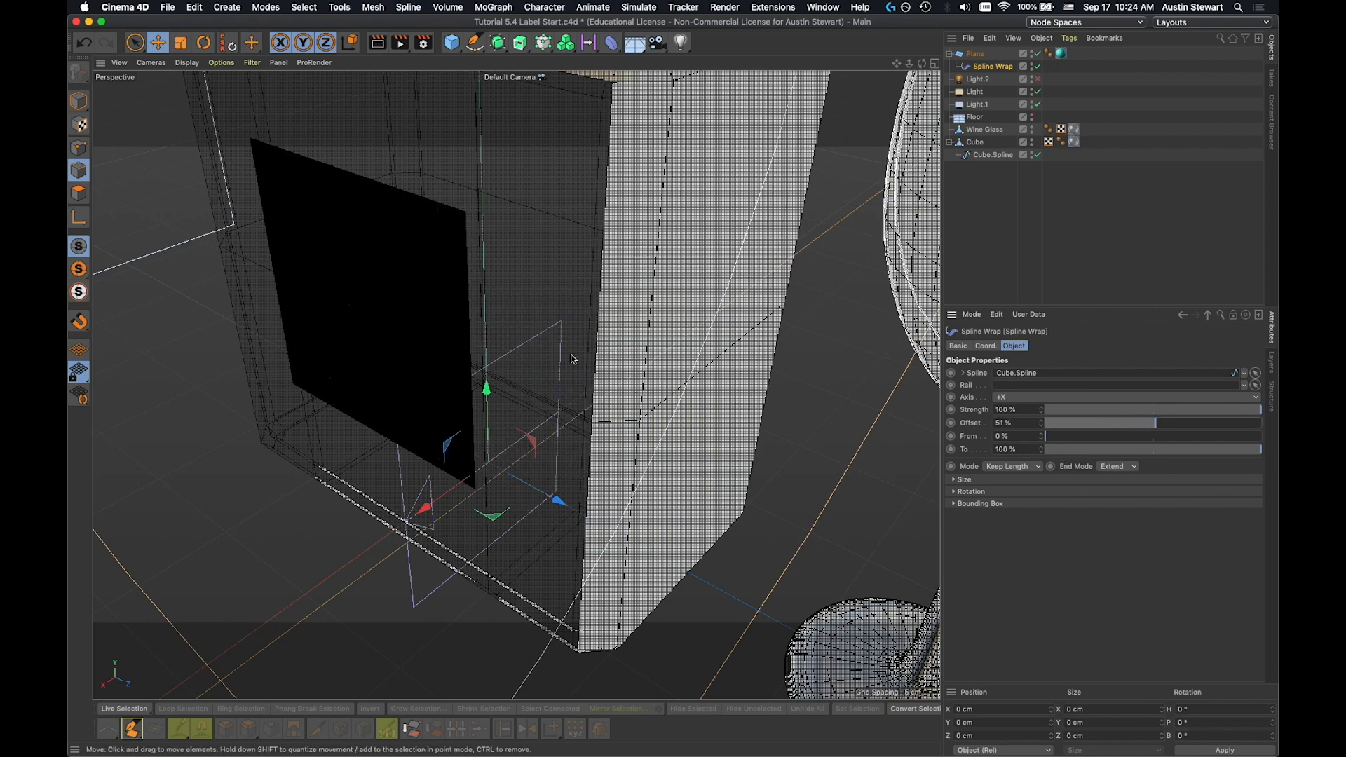
pyautogui.keyDown('alt'); pyautogui.moveTo(397, 400); pyautogui.dragTo(588, 367); pyautogui.keyUp('alt')
pyautogui.scroll(-5, 410, 381)
pyautogui.scroll(-5, 411, 386)
pyautogui.keyDown('alt'); pyautogui.moveTo(404, 356); pyautogui.dragTo(344, 324); pyautogui.keyUp('alt')
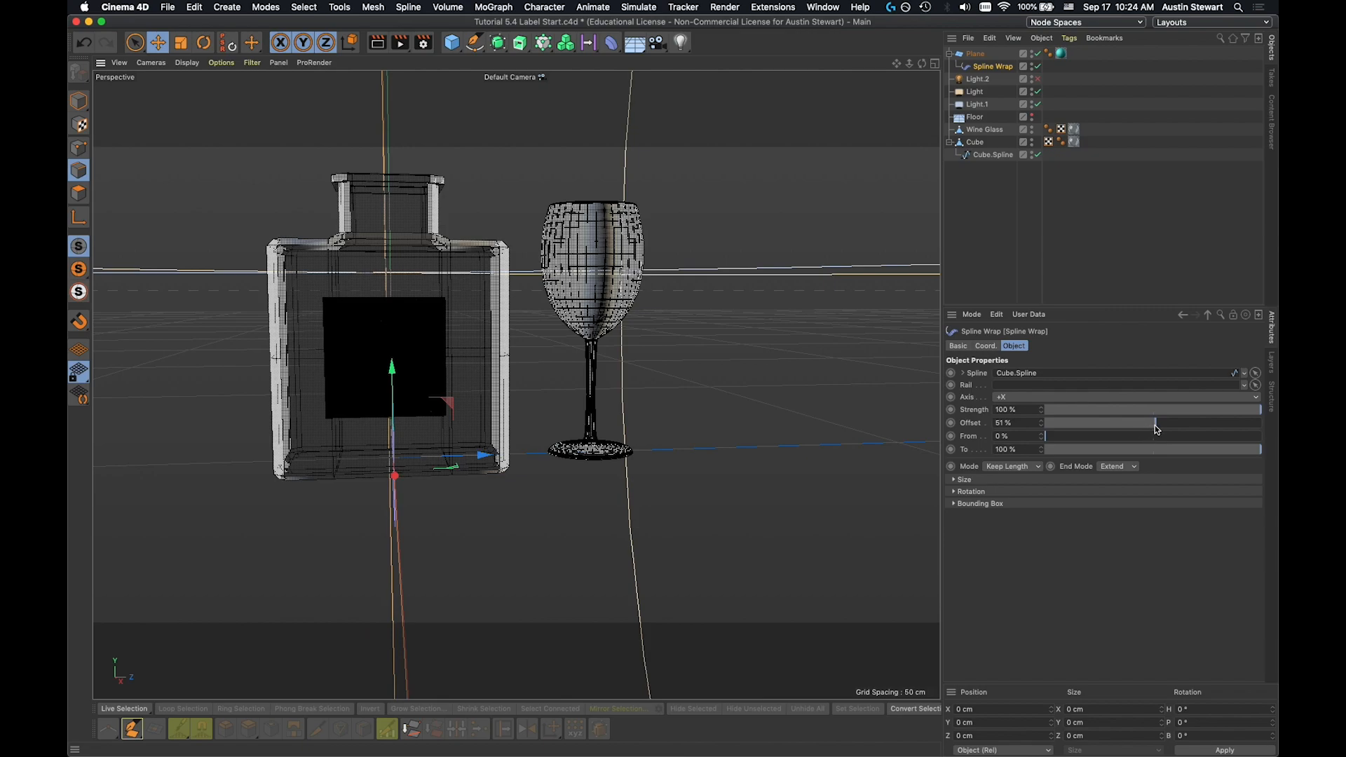
pyautogui.moveTo(1157, 429); pyautogui.dragTo(1153, 425)
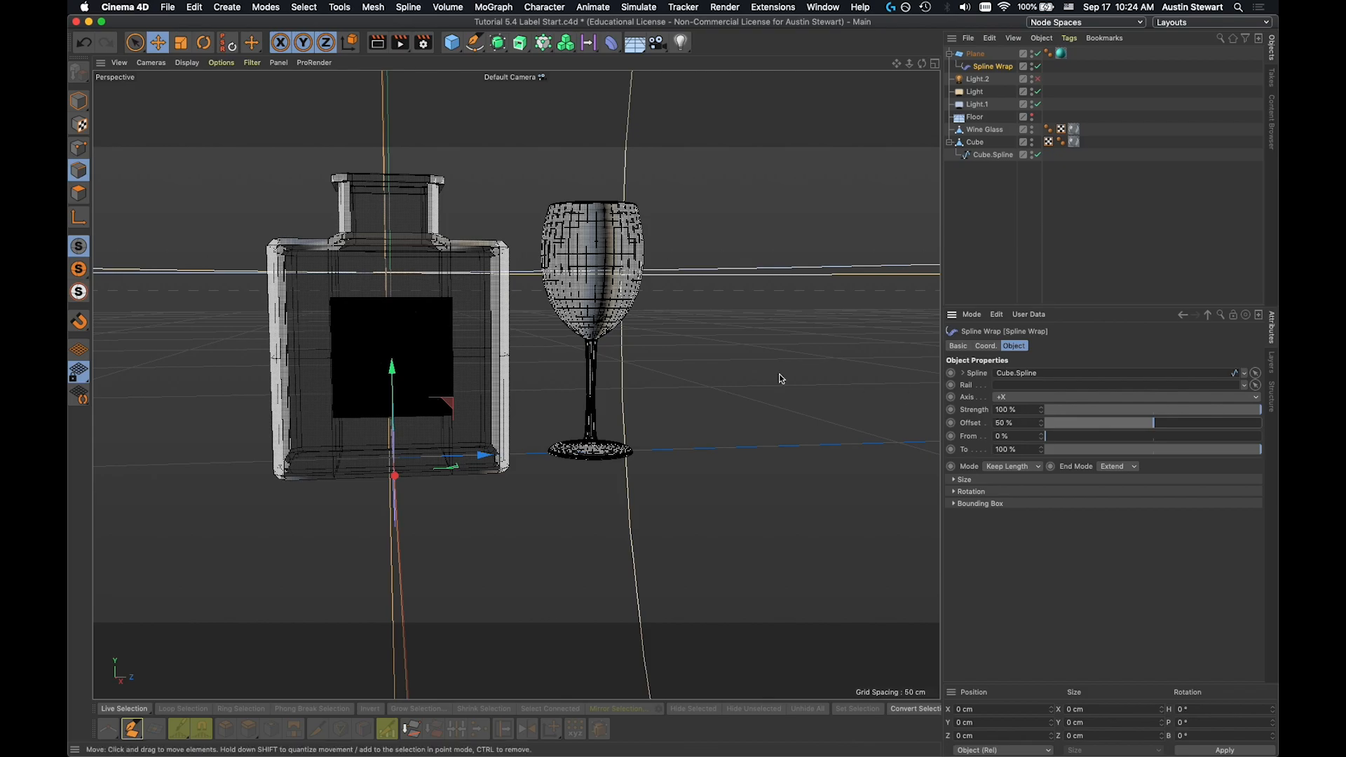
# Step: Render the perspective view from an angled front viewpoint to preview the label on the glass bottle
pyautogui.scroll(-1, 351, 343)
pyautogui.scroll(1, 351, 343)
pyautogui.scroll(-2, 351, 342)
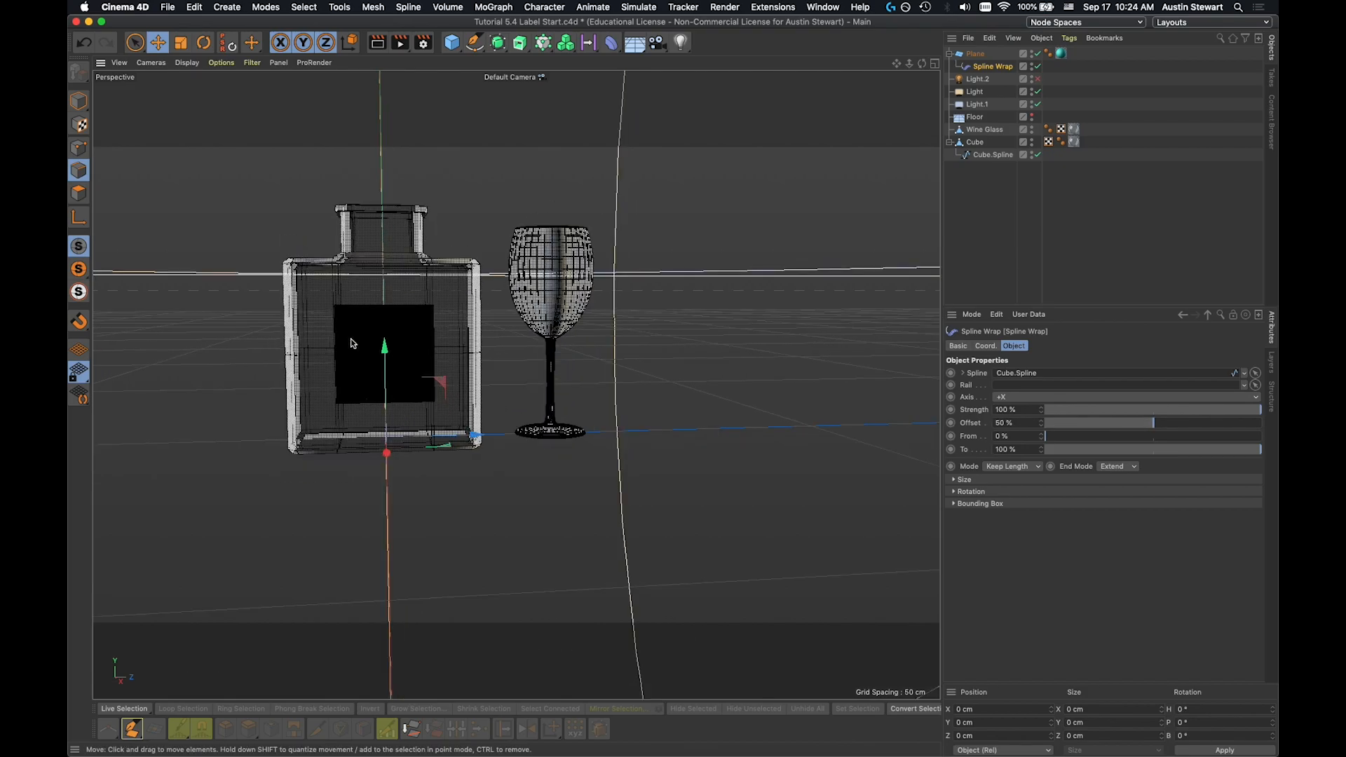
pyautogui.scroll(5, 351, 342)
pyautogui.keyDown('alt'); pyautogui.moveTo(352, 343); pyautogui.dragTo(347, 396); pyautogui.keyUp('alt')
pyautogui.keyDown('alt'); pyautogui.moveTo(414, 304); pyautogui.dragTo(478, 269); pyautogui.keyUp('alt')
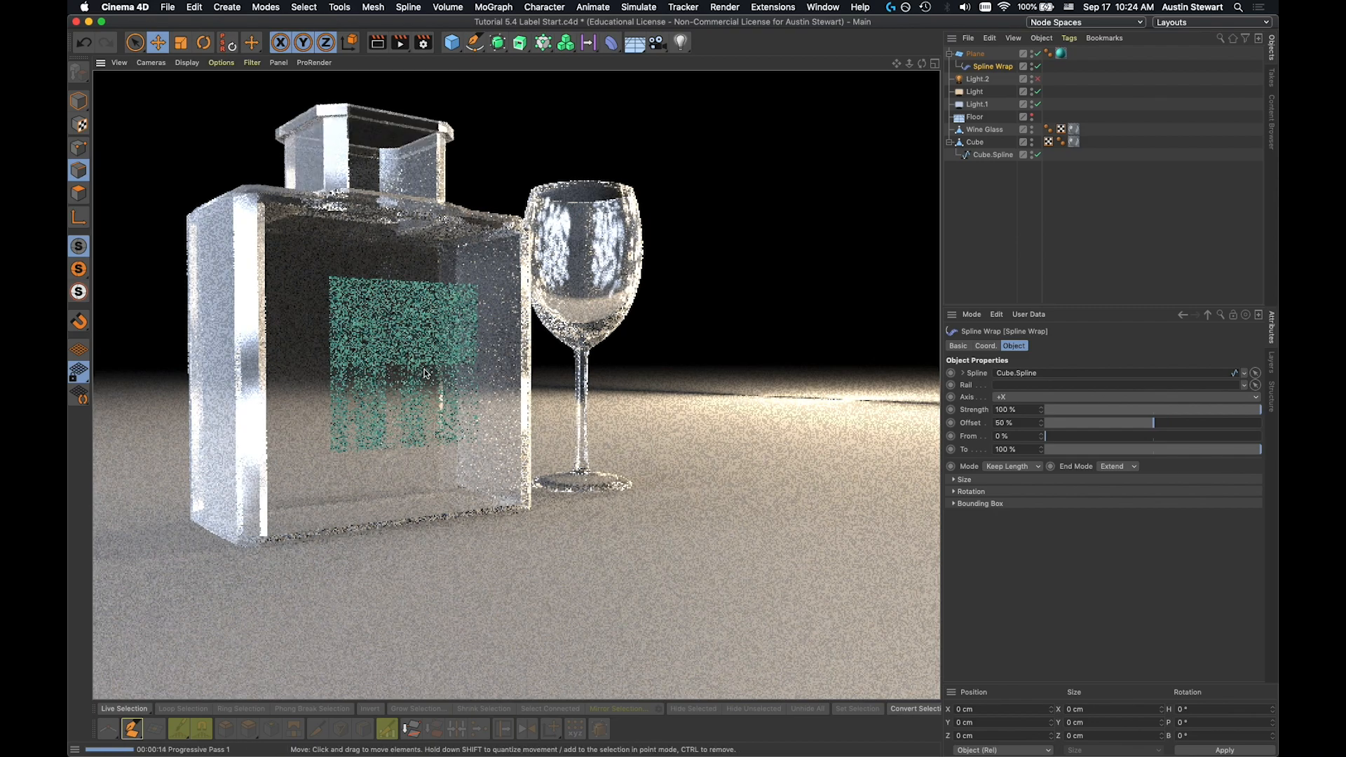
pyautogui.click(396, 352)
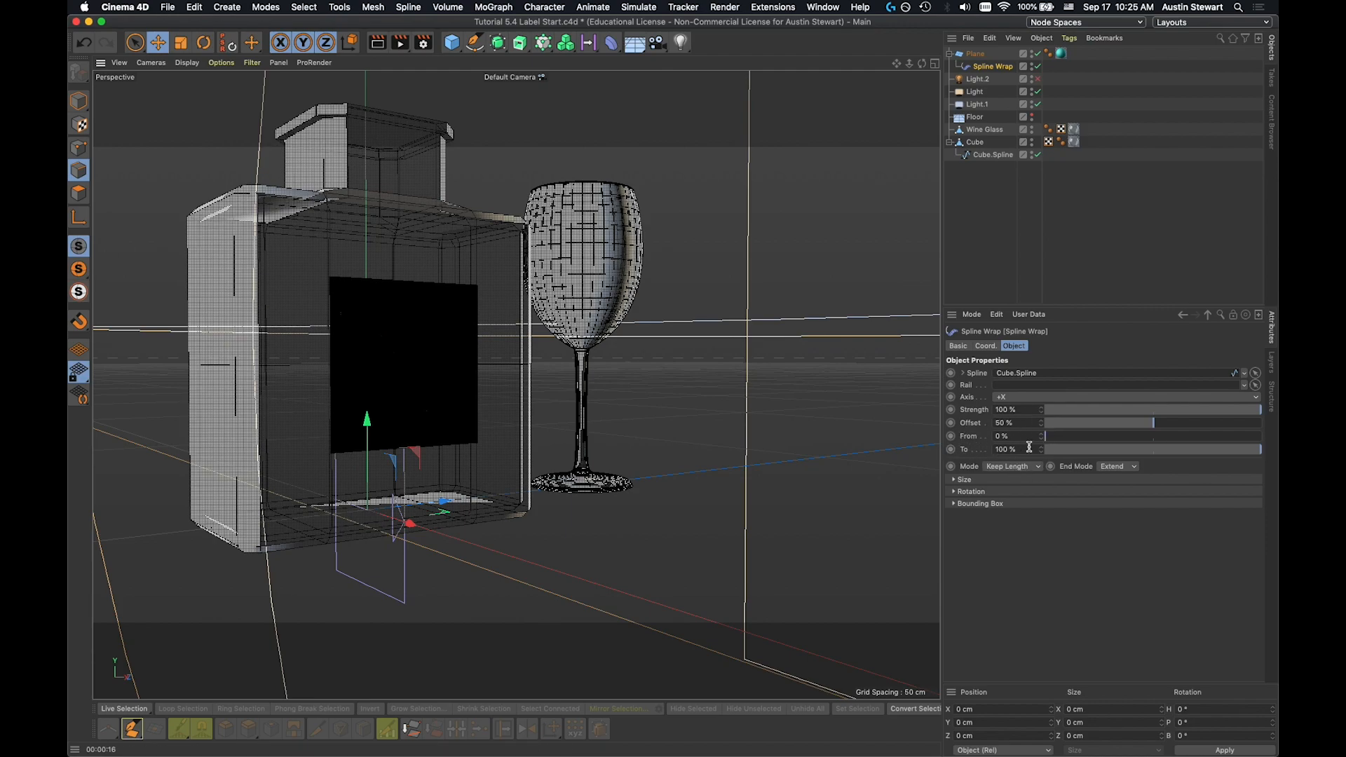
# Step: Try the Spline Wrap's From and To values, and return them to 0% and 100%
pyautogui.moveTo(1048, 439); pyautogui.dragTo(1054, 439)
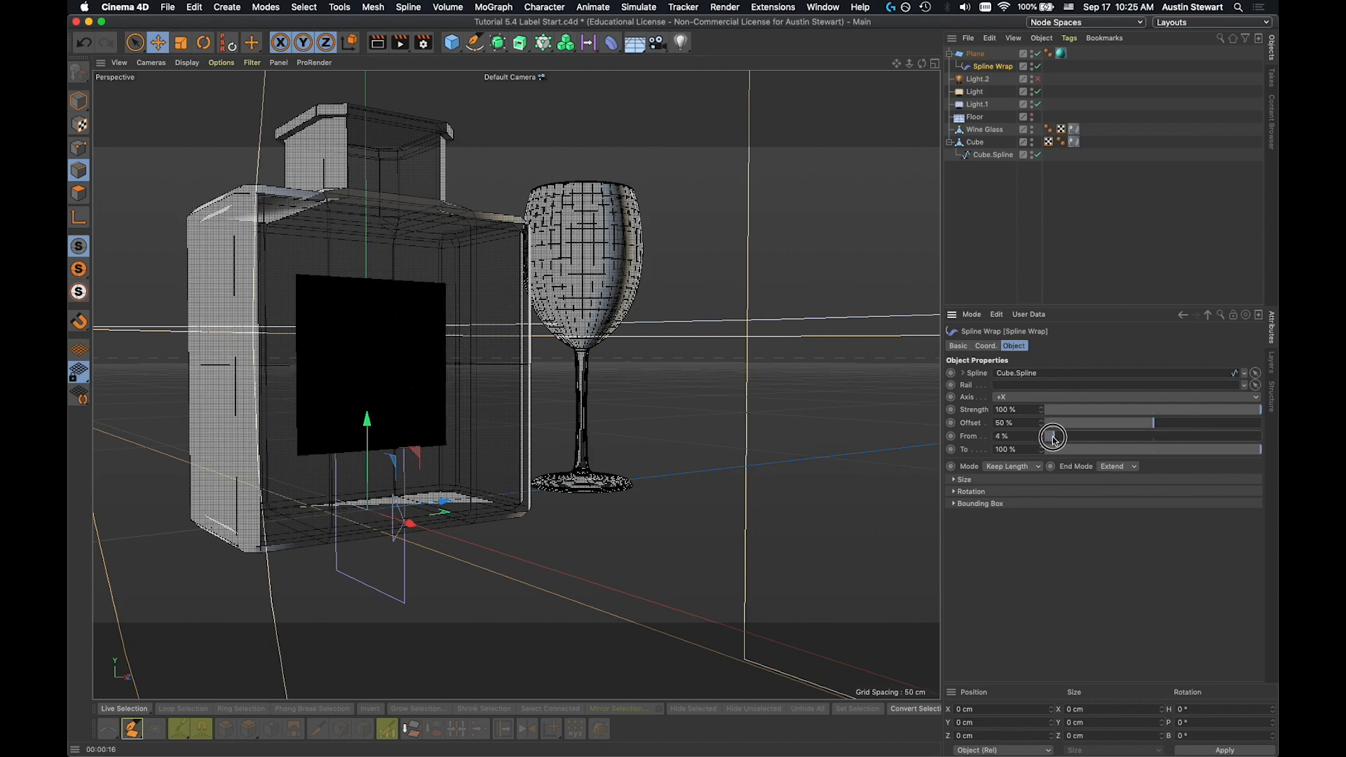
pyautogui.moveTo(1261, 449)
pyautogui.mouseDown()
pyautogui.moveTo(1111, 447)
pyautogui.moveTo(1262, 448)
pyautogui.mouseUp()
pyautogui.moveTo(1053, 439); pyautogui.dragTo(1043, 440)
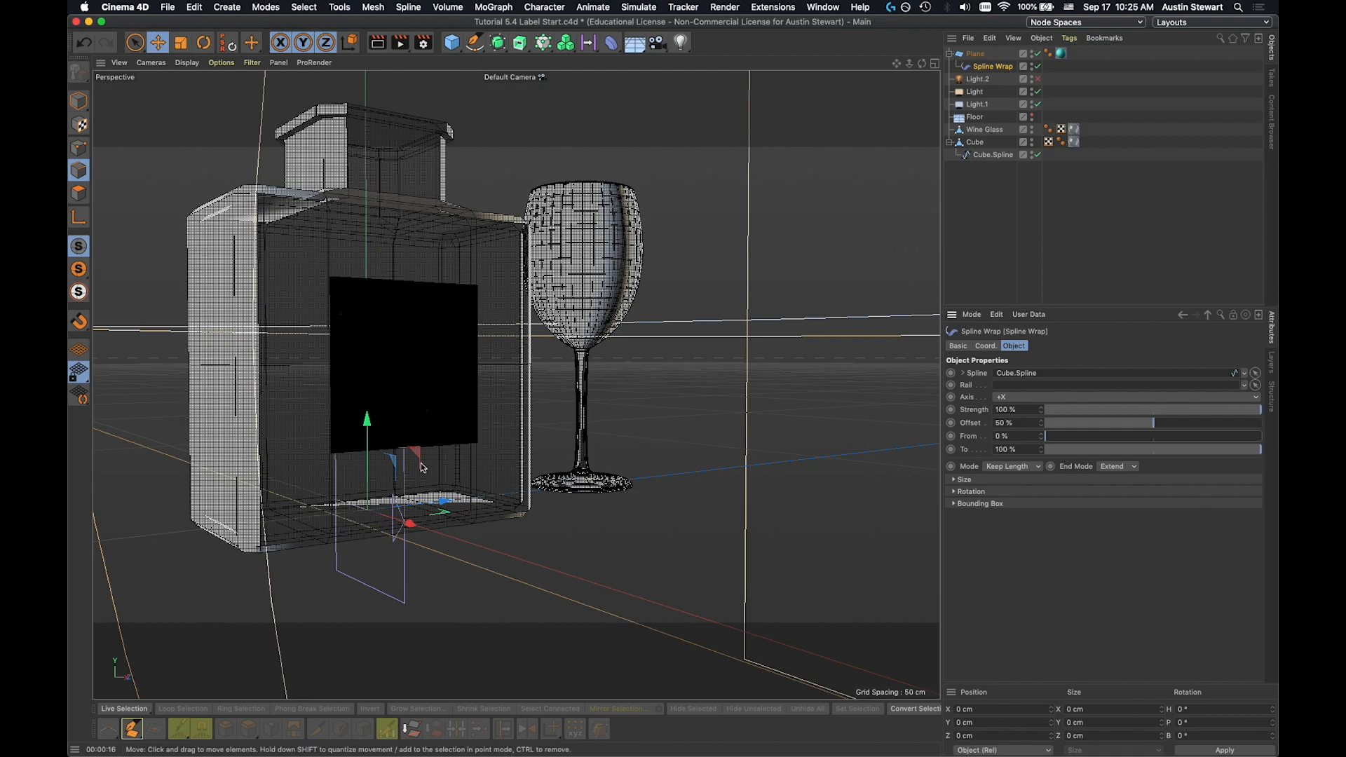
# Step: Set the Plane's width and height to 15 cm and its width segments to 3
pyautogui.click(978, 54)
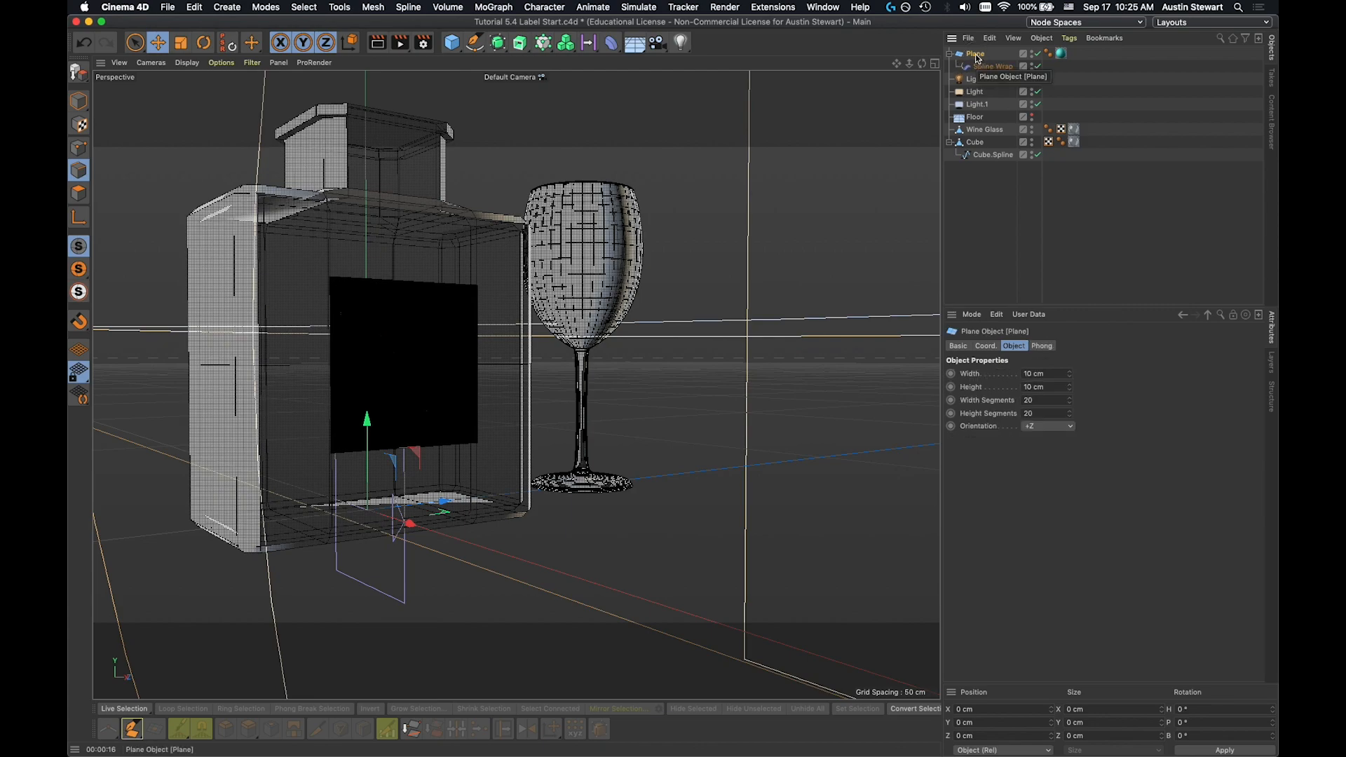
pyautogui.click(1049, 377)
pyautogui.write('15')
pyautogui.press('Tab')
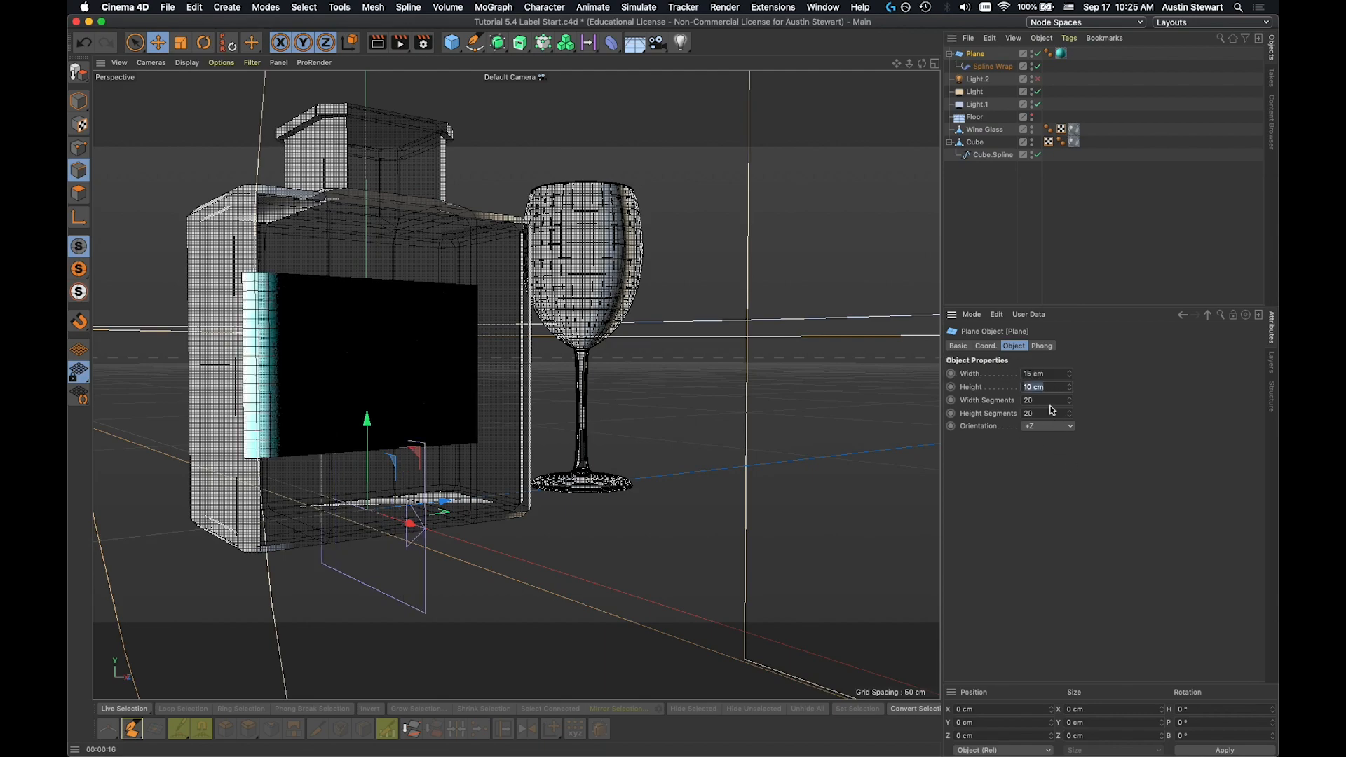
pyautogui.write('15')
pyautogui.press('Tab')
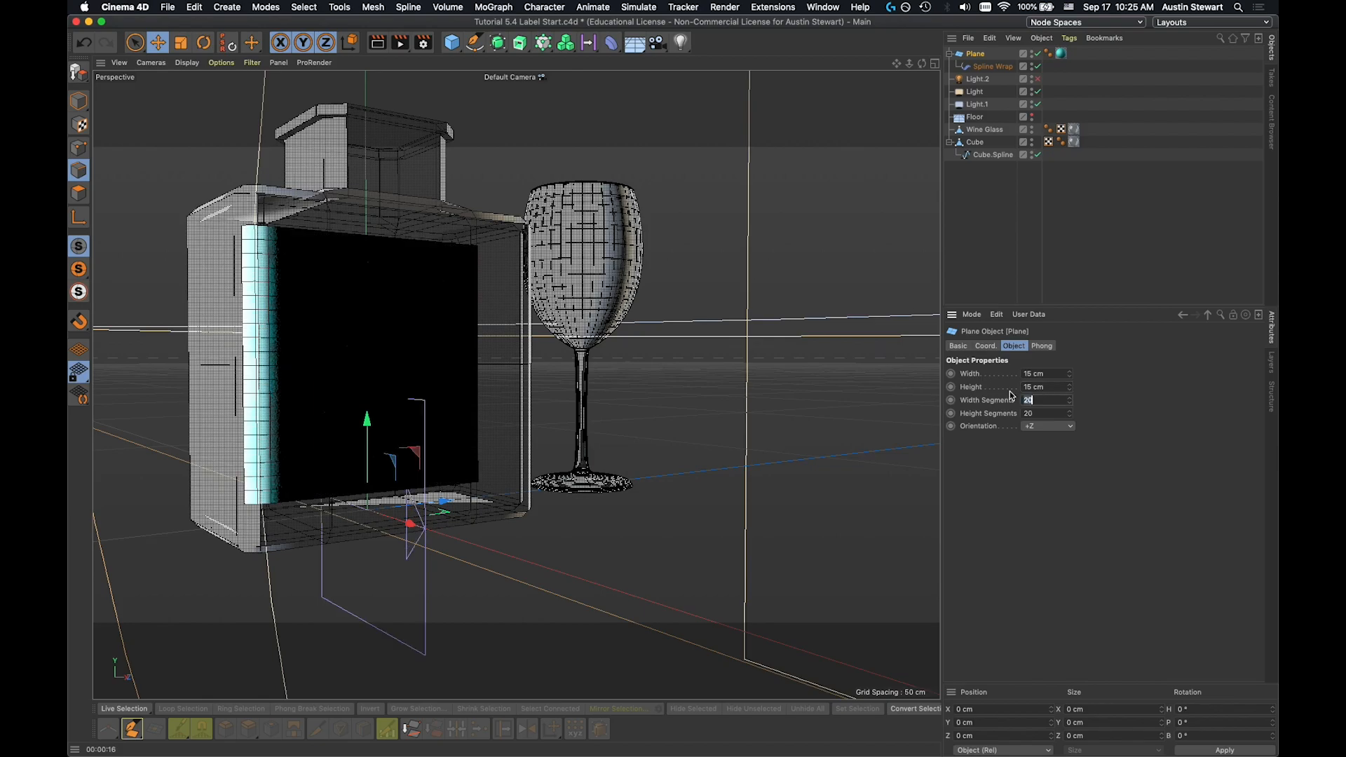
pyautogui.write('3')
# Step: Center the enlarged label on the bottle's front face by setting the Spline Wrap's Offset to 46%, and check the placement
pyautogui.keyDown('alt'); pyautogui.moveTo(361, 332); pyautogui.dragTo(291, 348); pyautogui.keyUp('alt')
pyautogui.keyDown('alt'); pyautogui.moveTo(379, 317); pyautogui.dragTo(356, 352, button='middle'); pyautogui.keyUp('alt')
pyautogui.moveTo(357, 351)
pyautogui.keyDown('alt'); pyautogui.mouseDown()
pyautogui.moveTo(322, 366)
pyautogui.moveTo(369, 330)
pyautogui.mouseUp(); pyautogui.keyUp('alt')
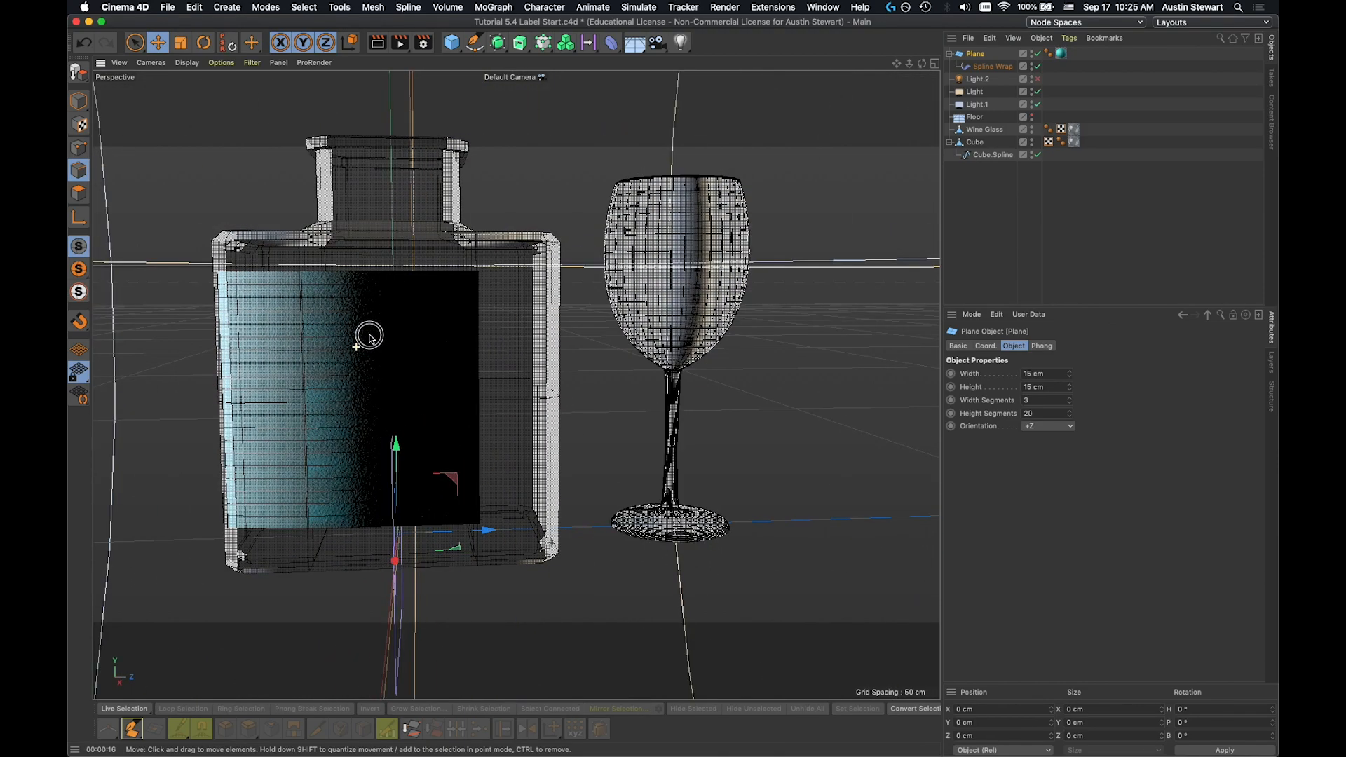
pyautogui.click(992, 66)
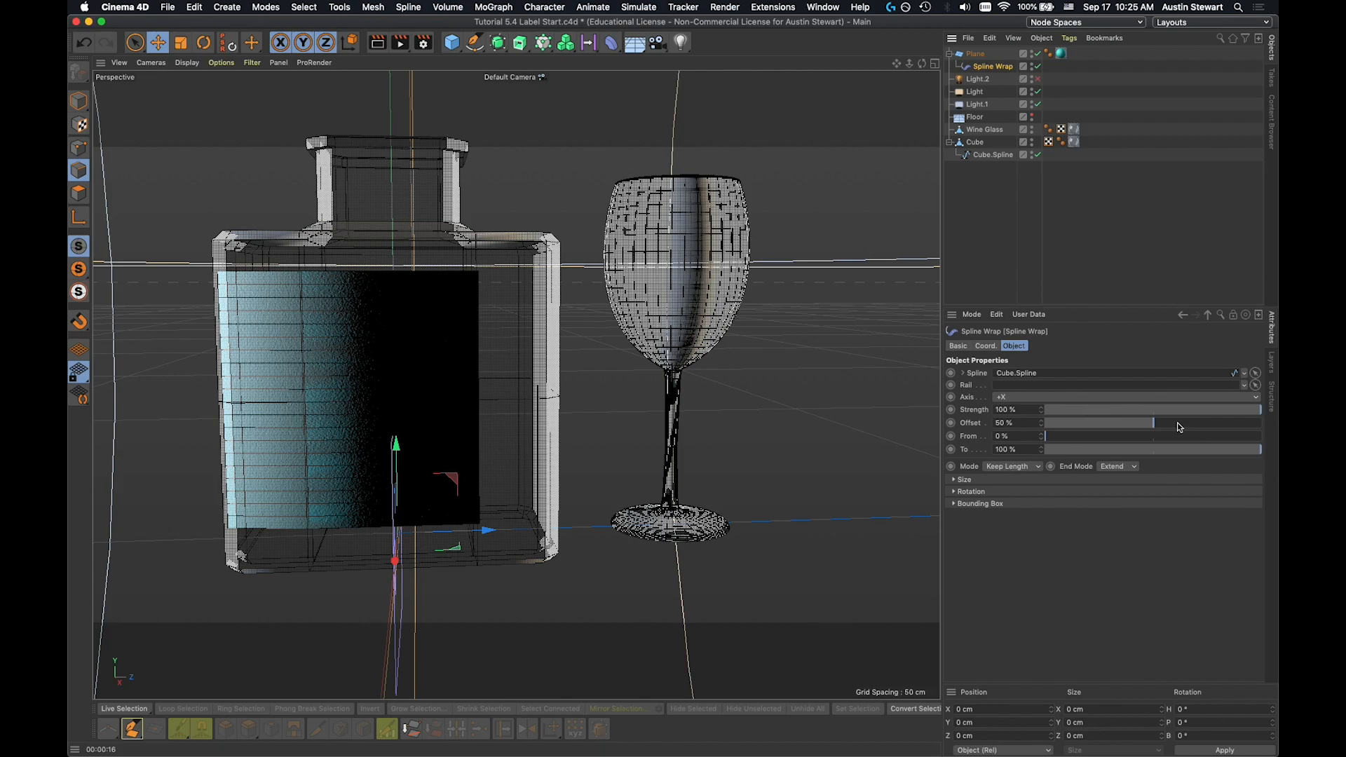
pyautogui.moveTo(1154, 423); pyautogui.dragTo(1146, 424)
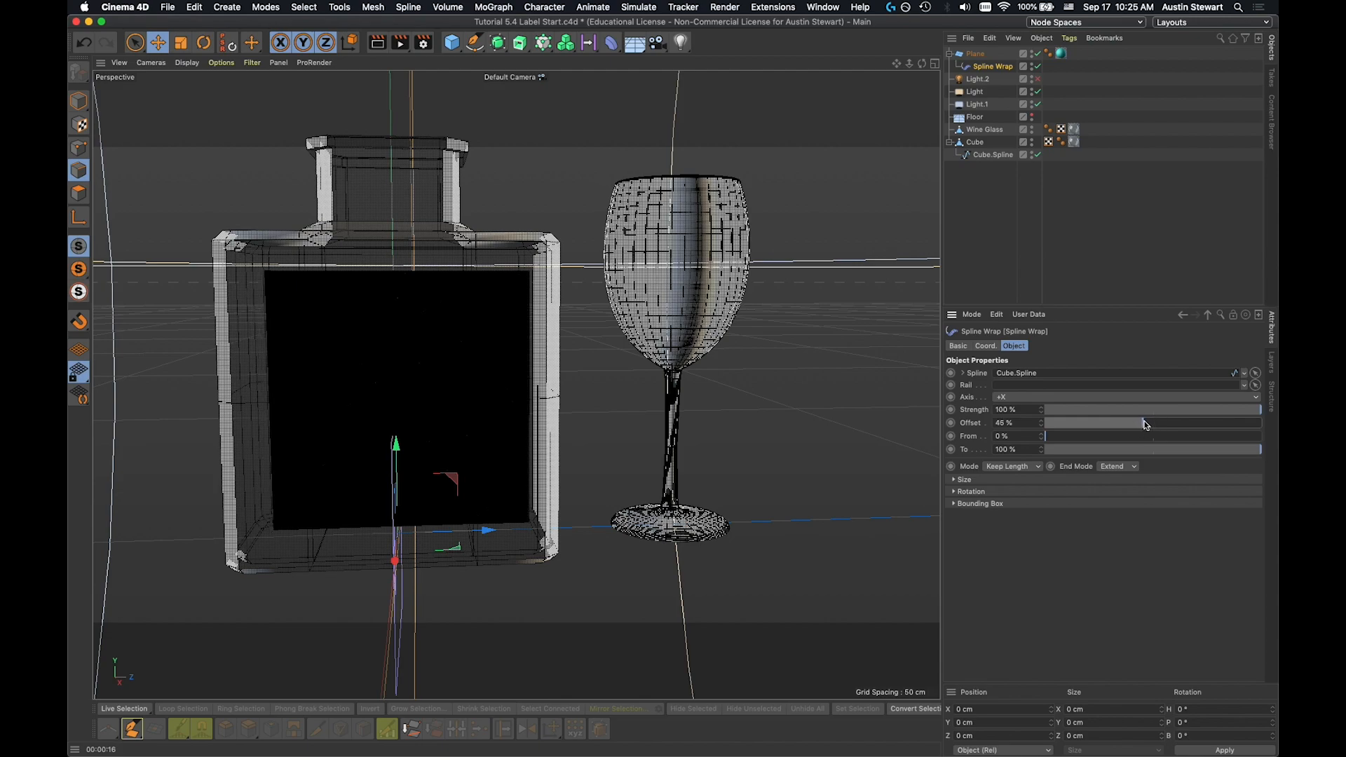
pyautogui.click(1017, 423)
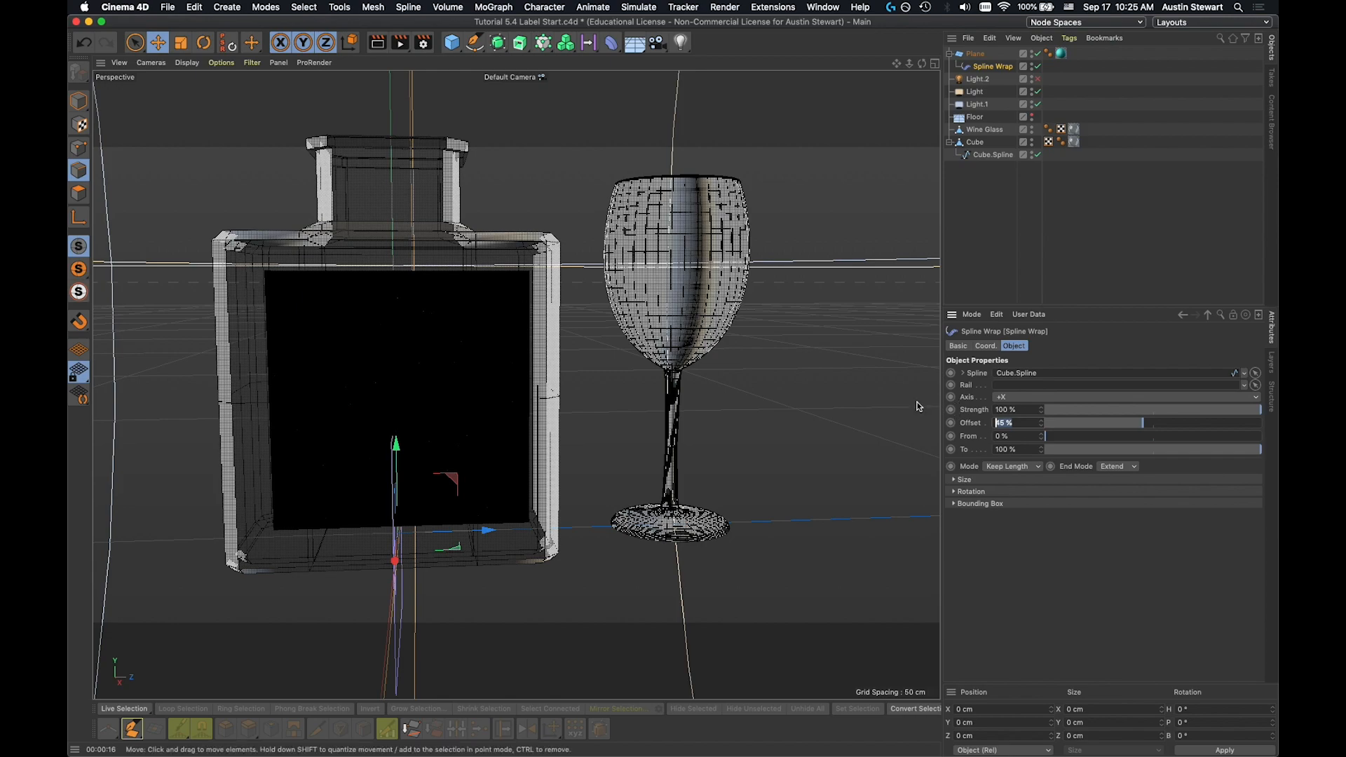
pyautogui.press('Return')
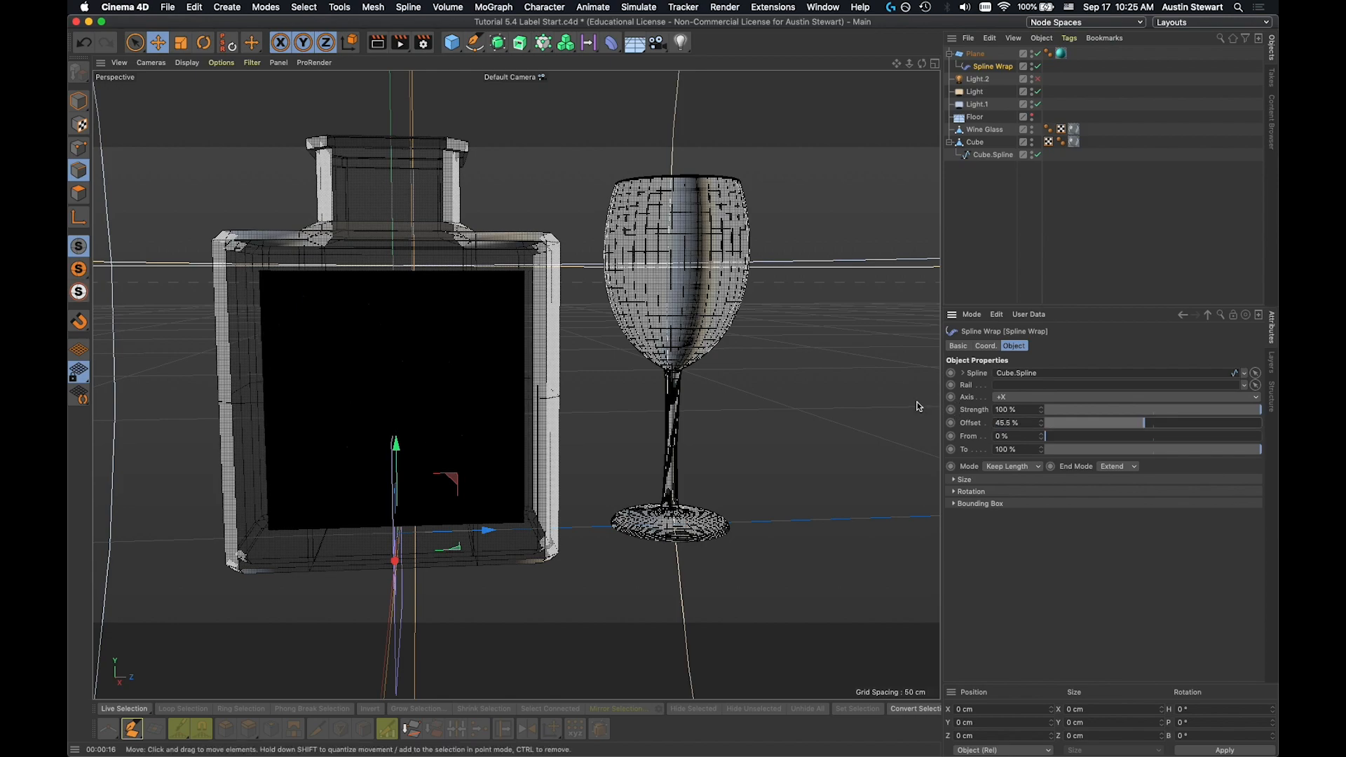
pyautogui.click(1020, 423)
pyautogui.write('46')
pyautogui.press('Return')
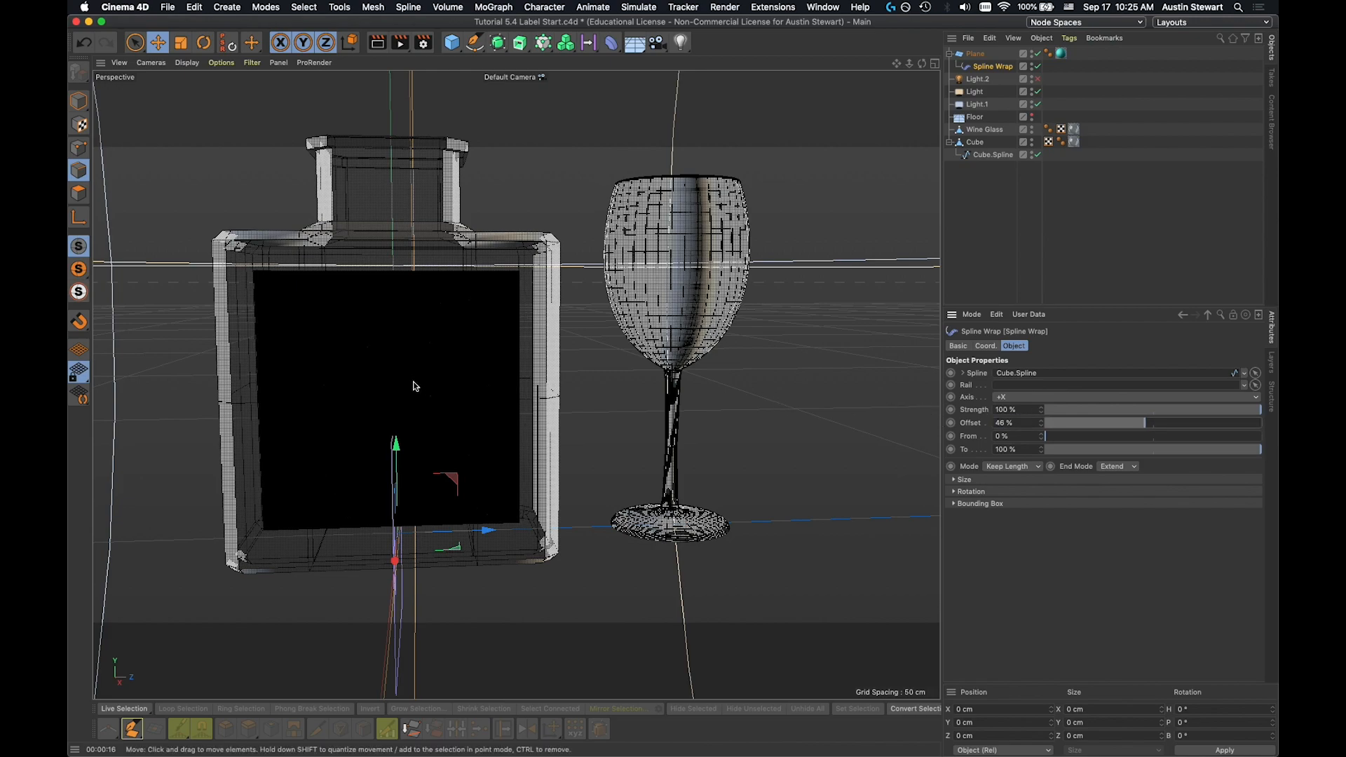
pyautogui.scroll(2, 421, 385)
pyautogui.scroll(-4, 421, 386)
pyautogui.keyDown('alt'); pyautogui.moveTo(420, 388); pyautogui.dragTo(437, 335); pyautogui.keyUp('alt')
pyautogui.keyDown('alt'); pyautogui.moveTo(391, 422); pyautogui.dragTo(283, 356); pyautogui.keyUp('alt')
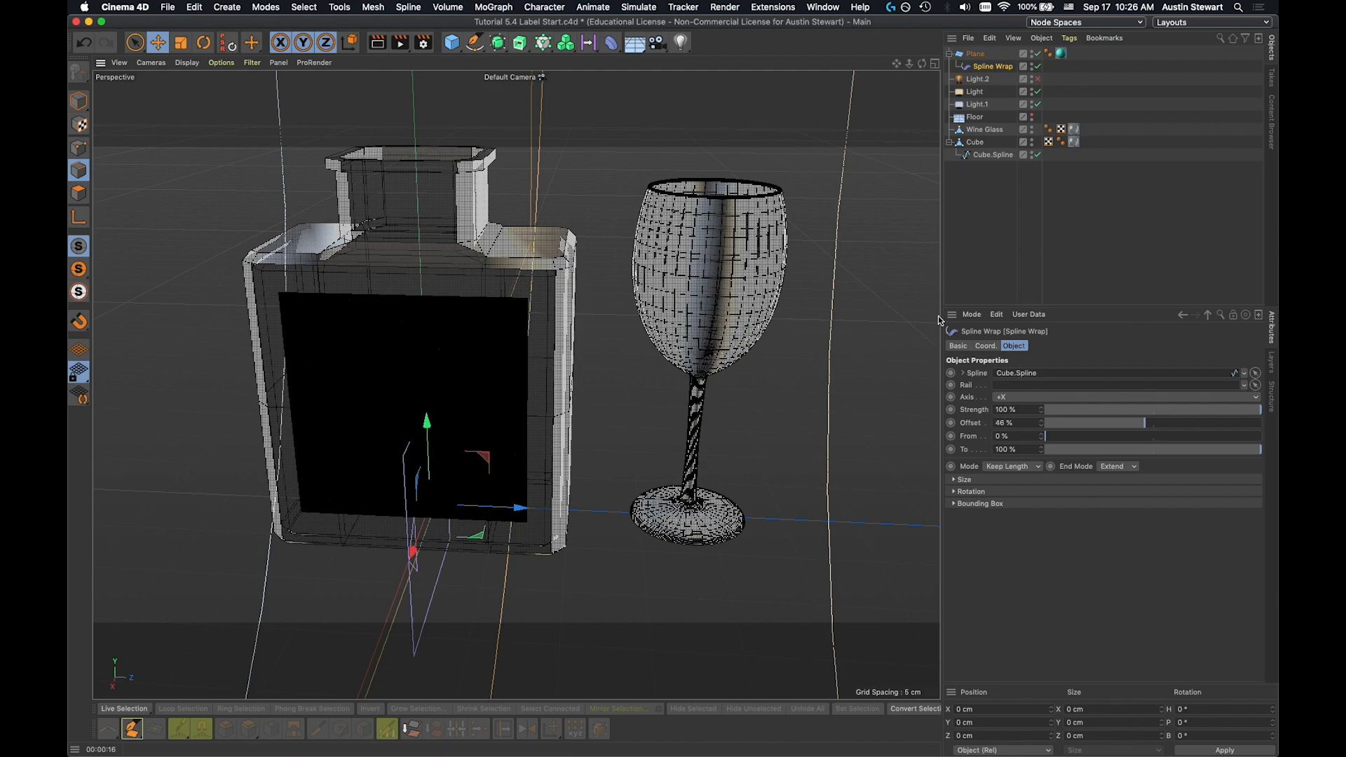
# Step: Try the Plane's Orientation at -Z, -X, +X and +Y, checking how the label sits on the bottle
pyautogui.click(976, 54)
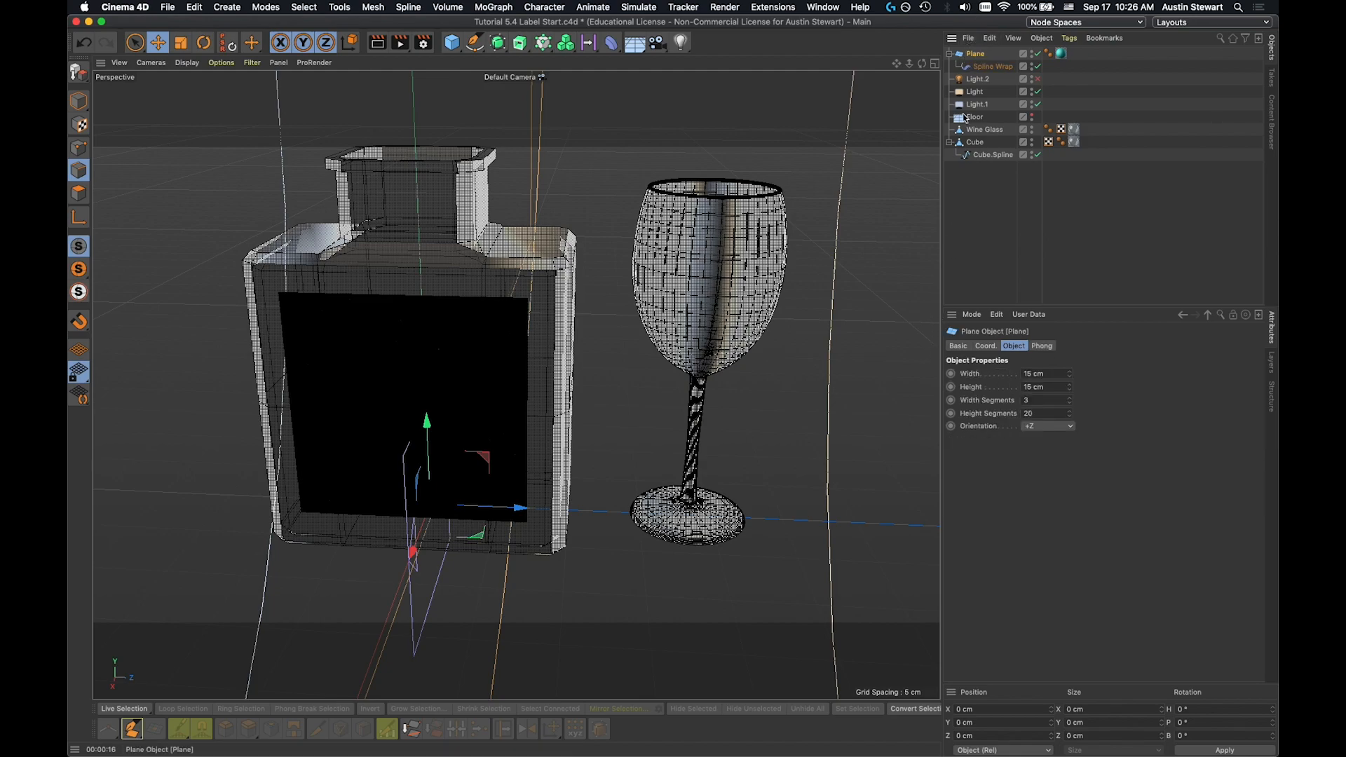
pyautogui.click(1057, 428)
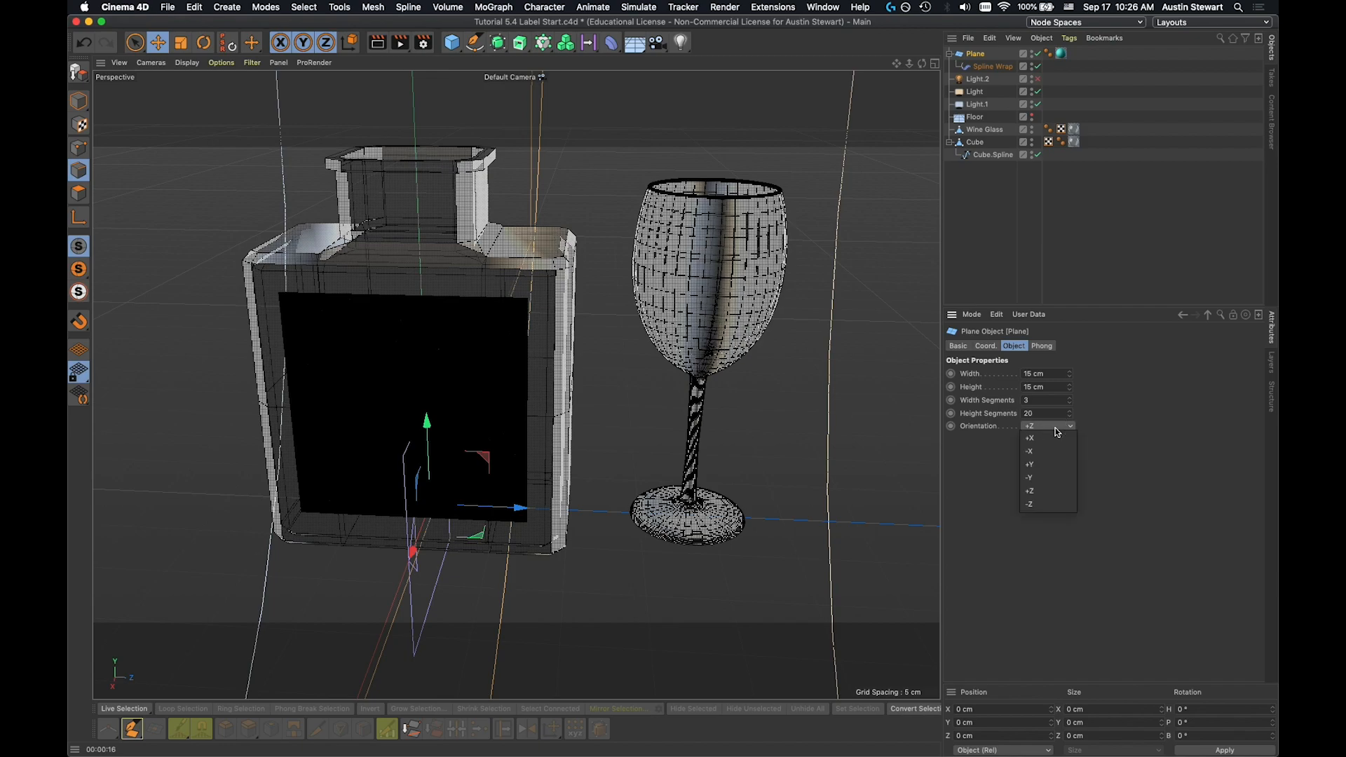
pyautogui.click(1052, 503)
pyautogui.click(1051, 429)
pyautogui.click(1046, 446)
pyautogui.click(1046, 426)
pyautogui.click(1046, 439)
pyautogui.click(1047, 427)
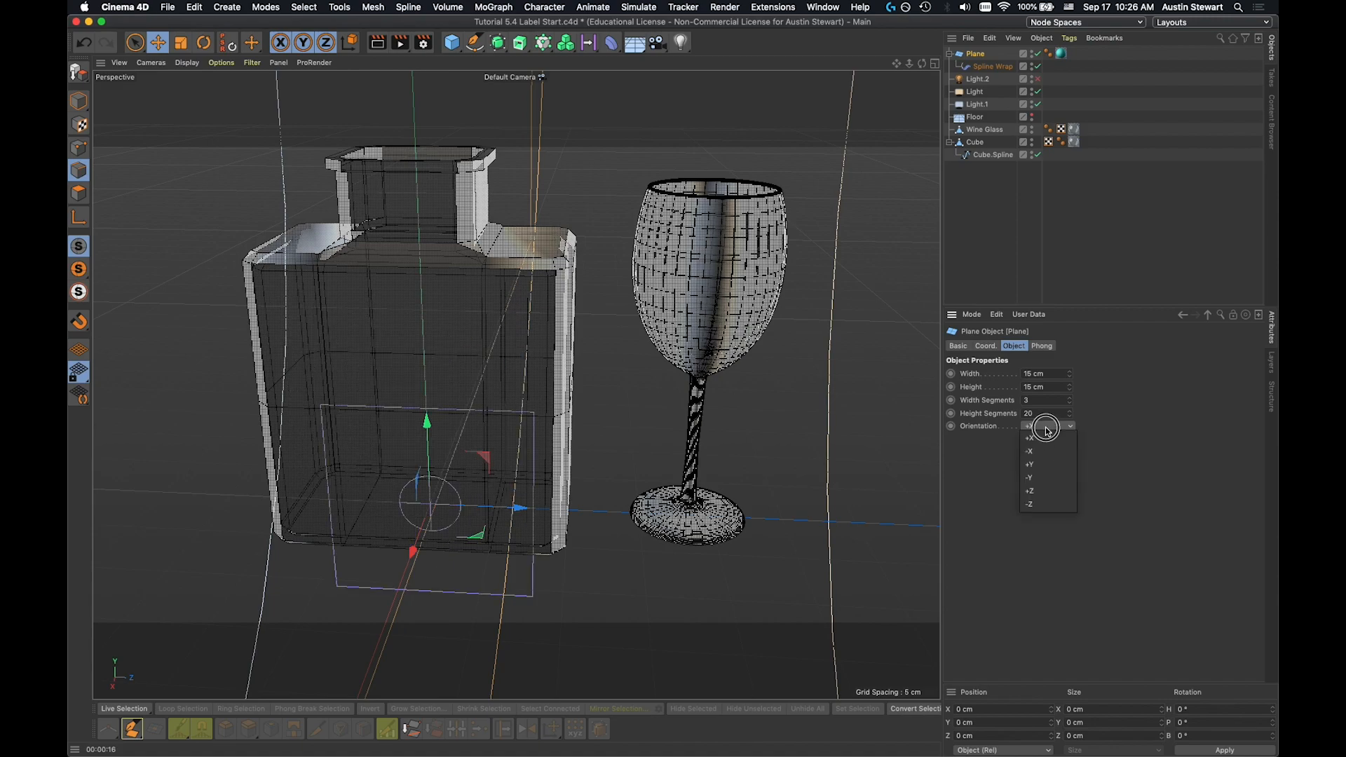
pyautogui.click(1050, 465)
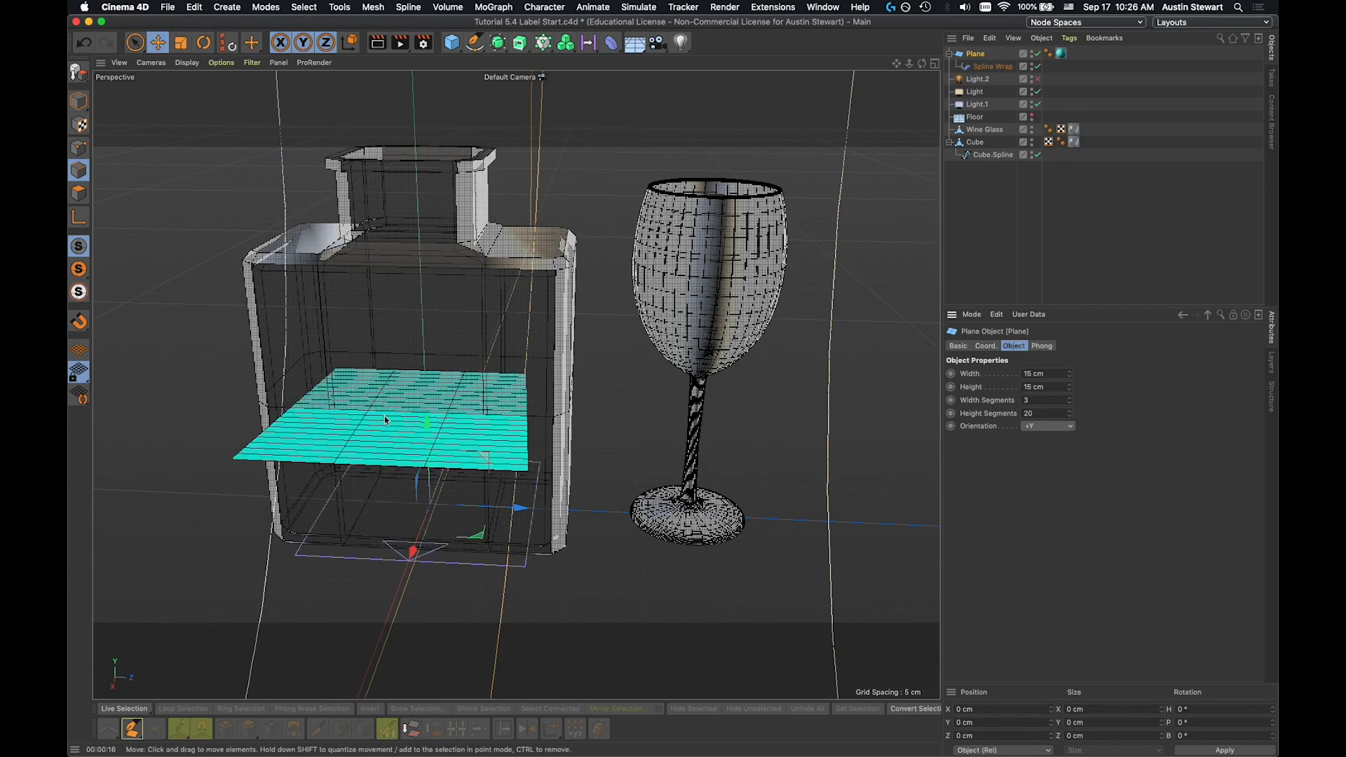
pyautogui.keyDown('alt'); pyautogui.moveTo(397, 418); pyautogui.dragTo(350, 434); pyautogui.keyUp('alt')
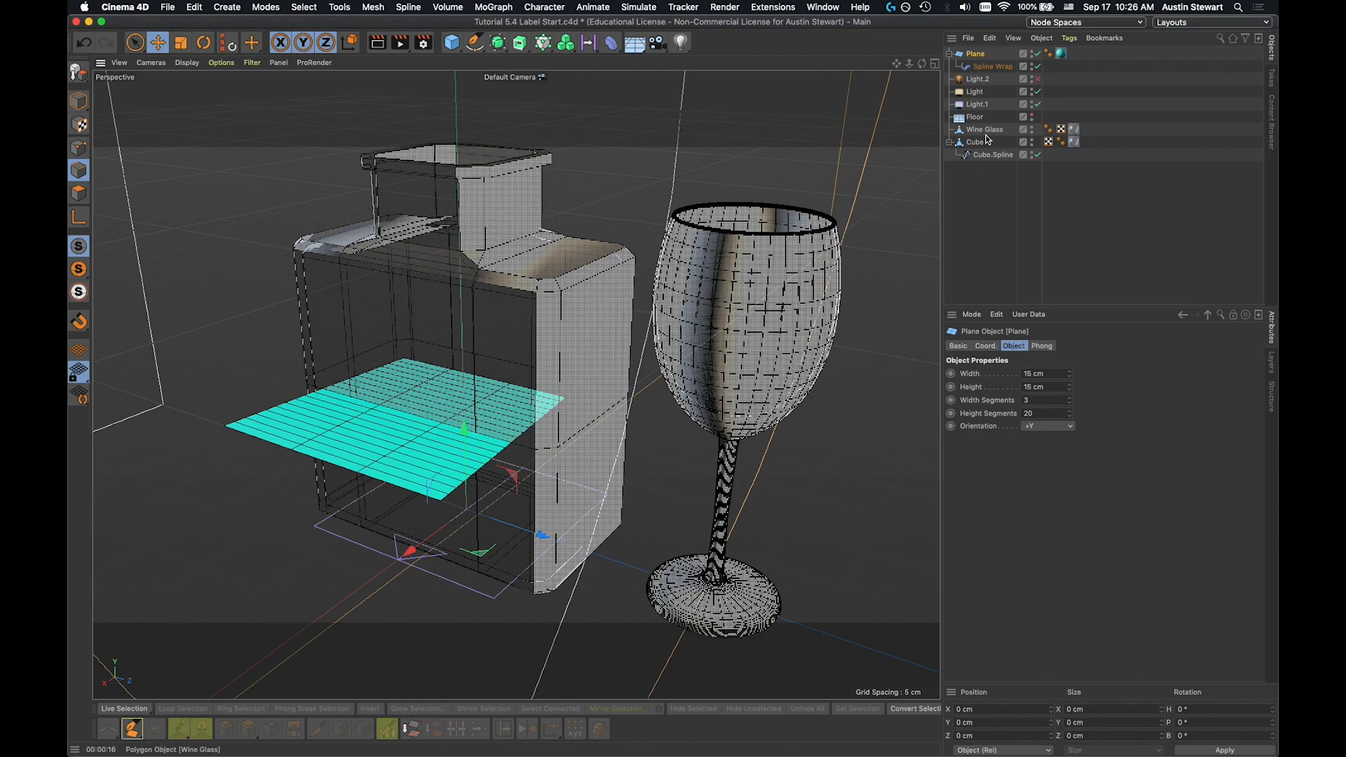
# Step: Try the Spline Wrap's Axis at +Y, +Z, -Z and -X, and return it to +X
pyautogui.click(988, 66)
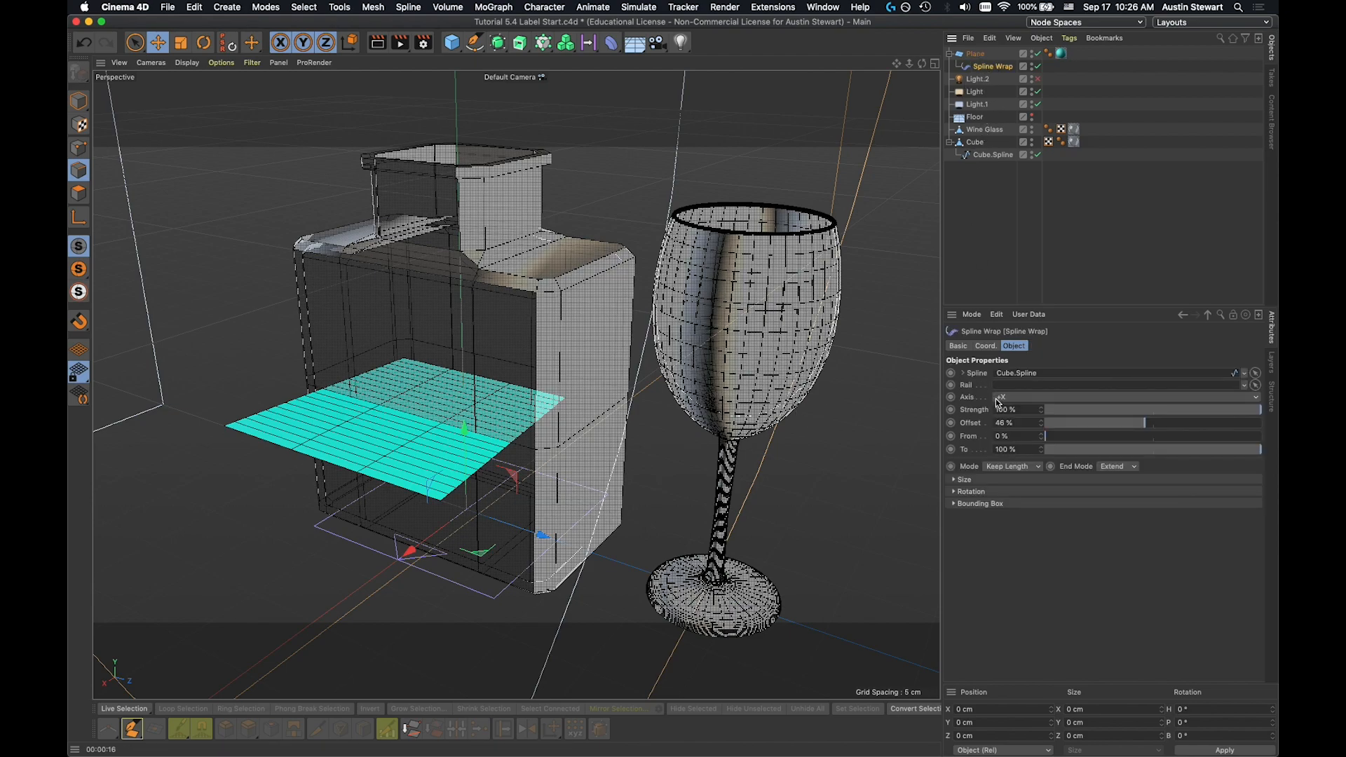
pyautogui.click(1018, 397)
pyautogui.click(1010, 424)
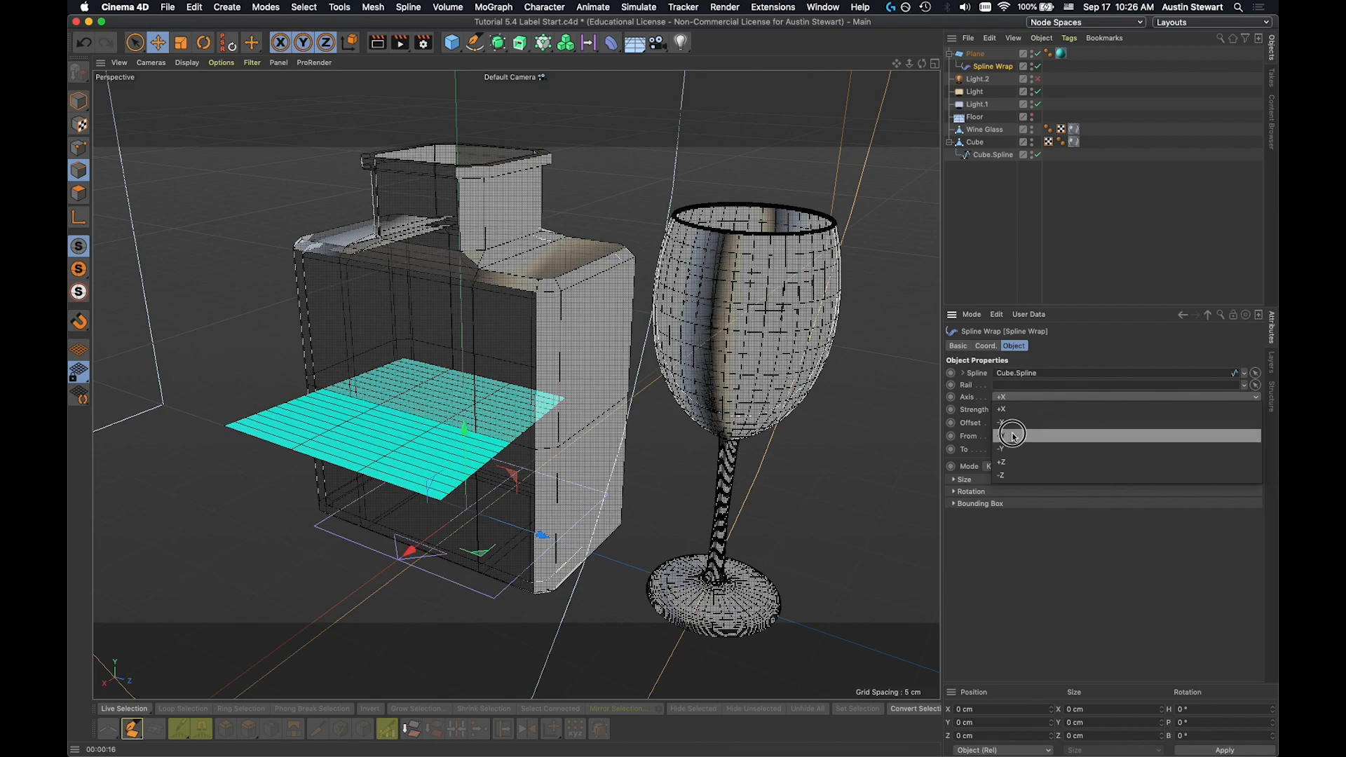
pyautogui.click(1016, 395)
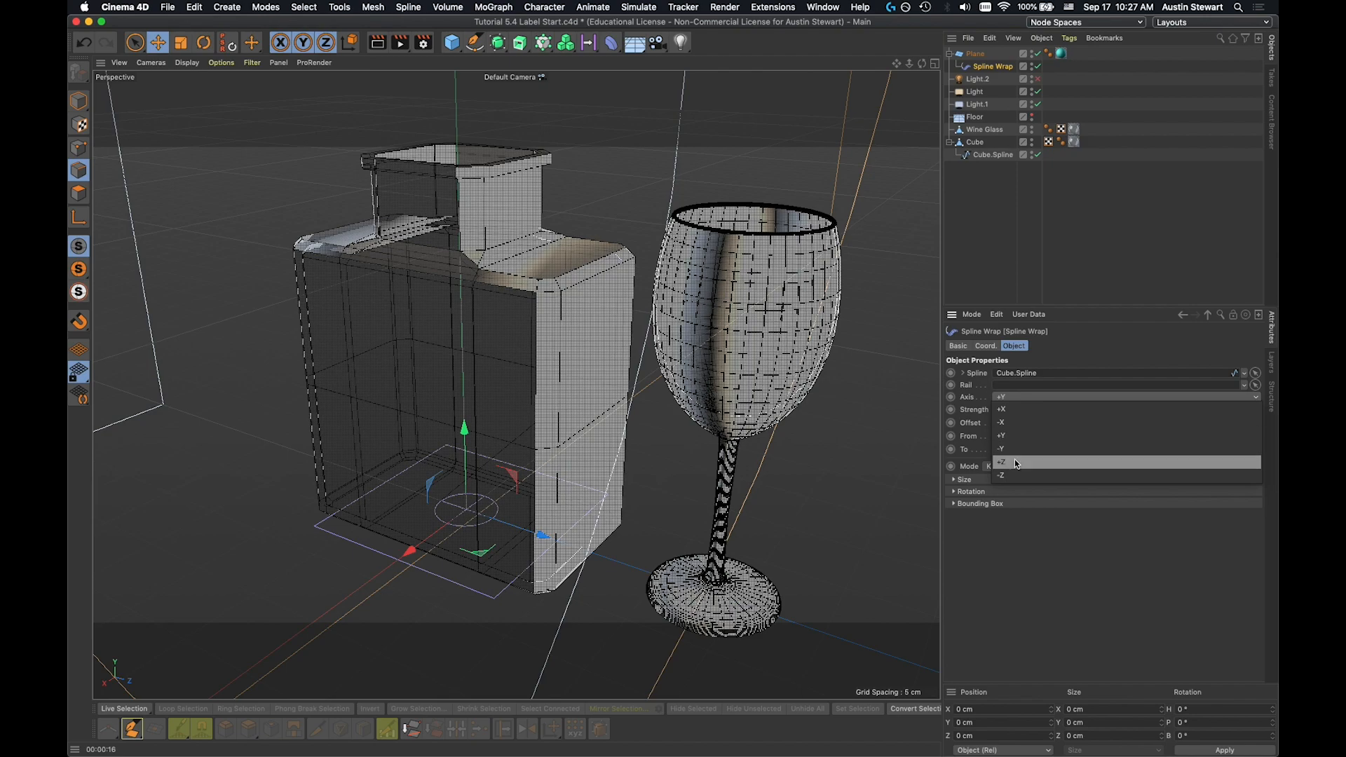
pyautogui.click(1015, 461)
pyautogui.click(1012, 397)
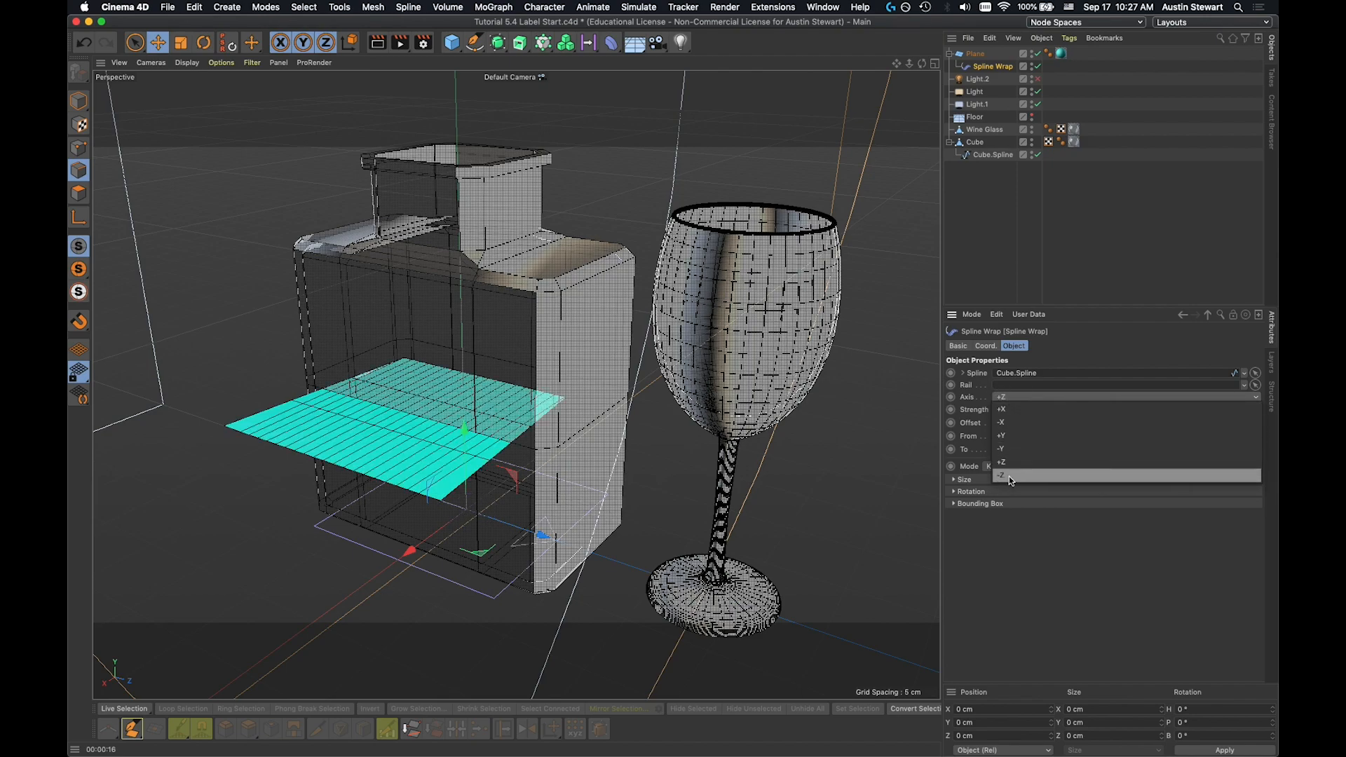
pyautogui.click(1008, 477)
pyautogui.click(1011, 397)
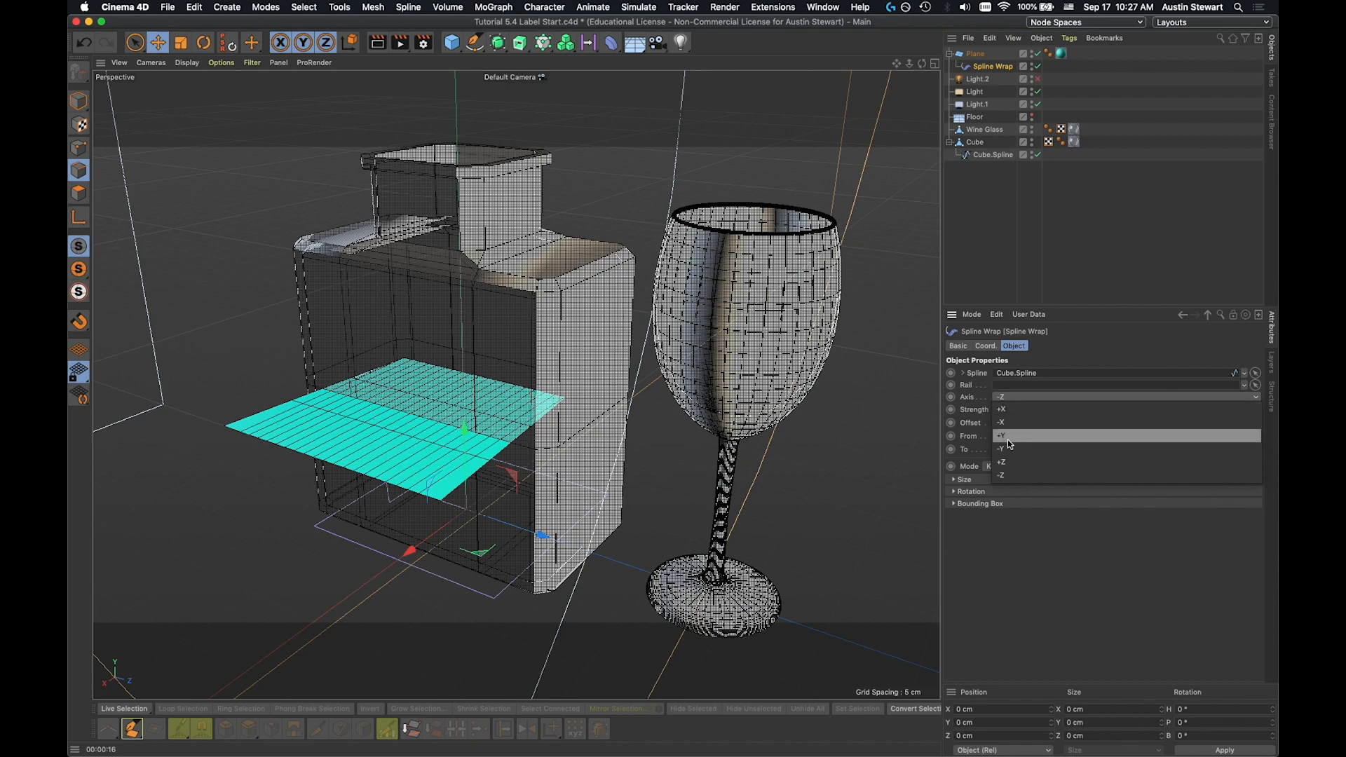
pyautogui.click(1010, 423)
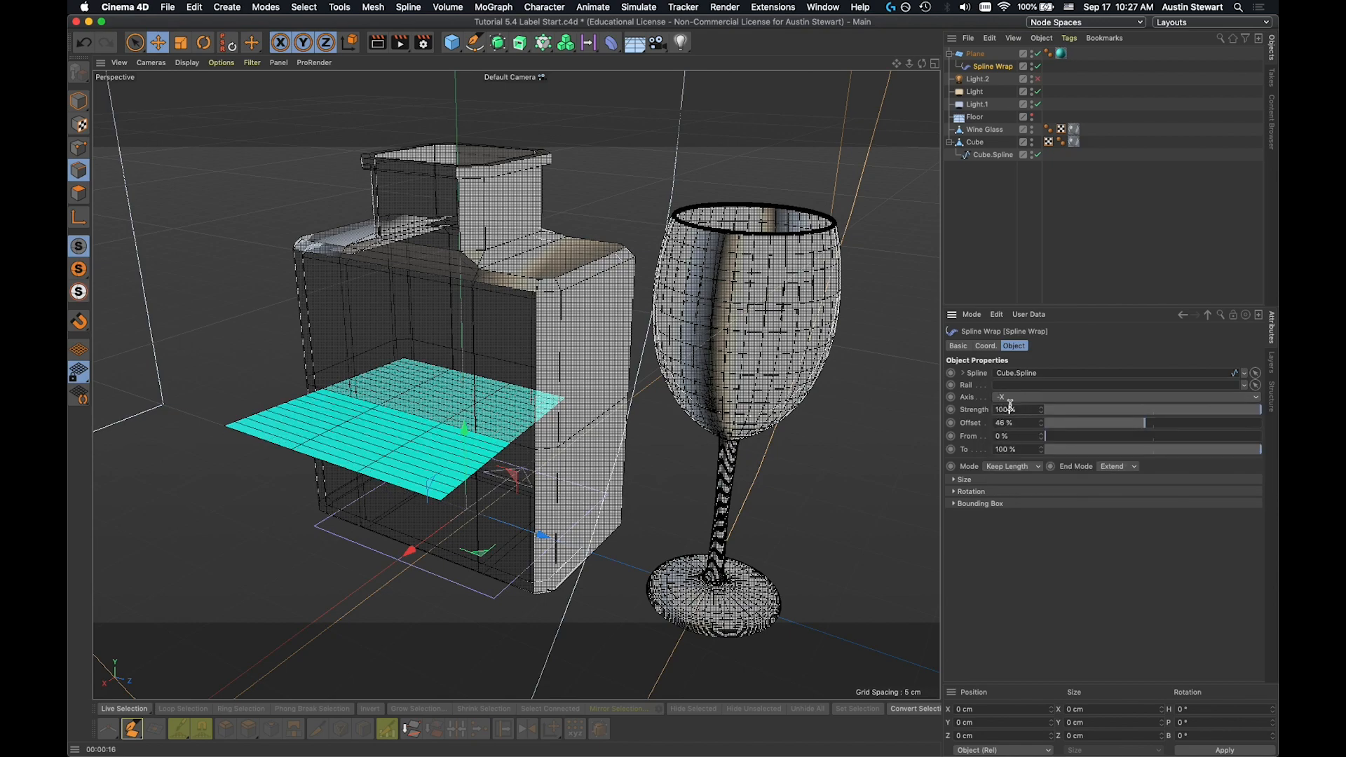
pyautogui.click(1009, 398)
pyautogui.click(1007, 410)
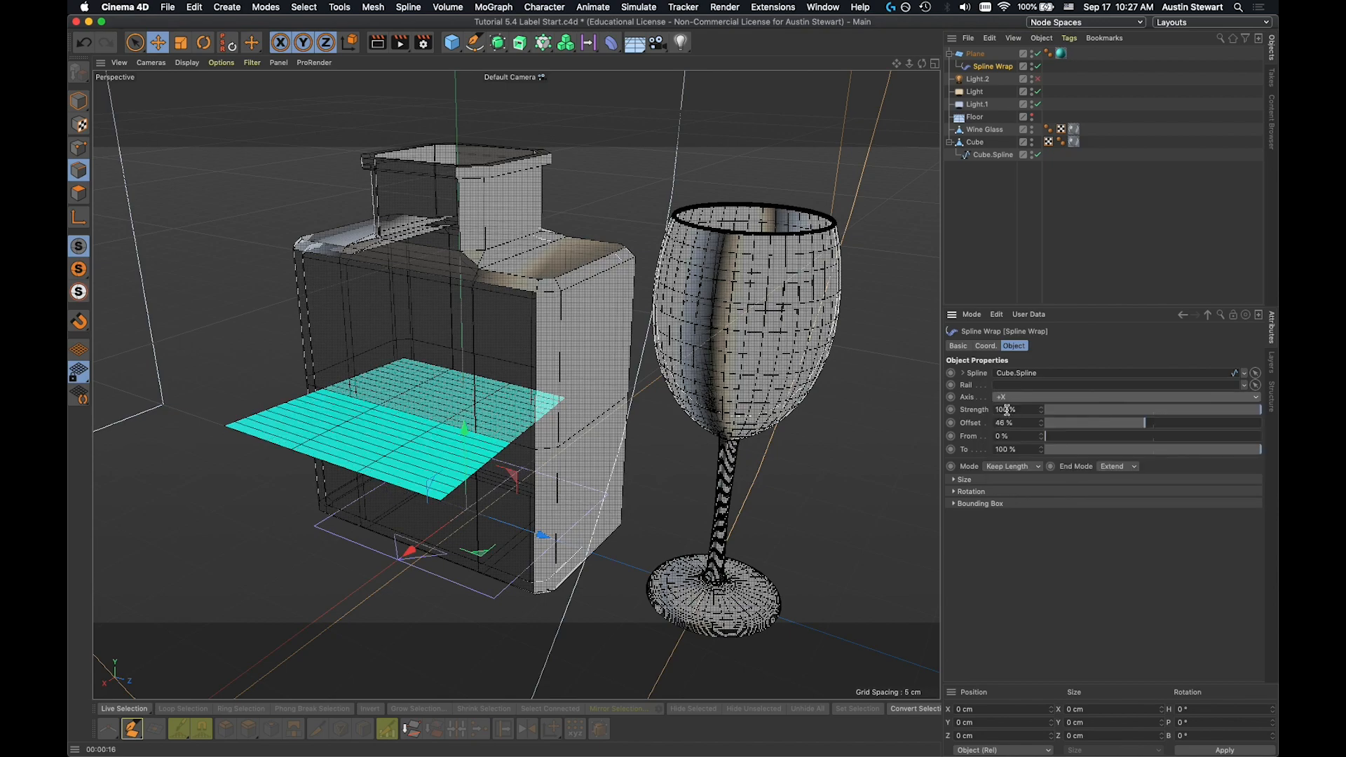
# Step: Set the Plane's Orientation back to +Z and check the label on the bottle's front face from another angle
pyautogui.click(976, 54)
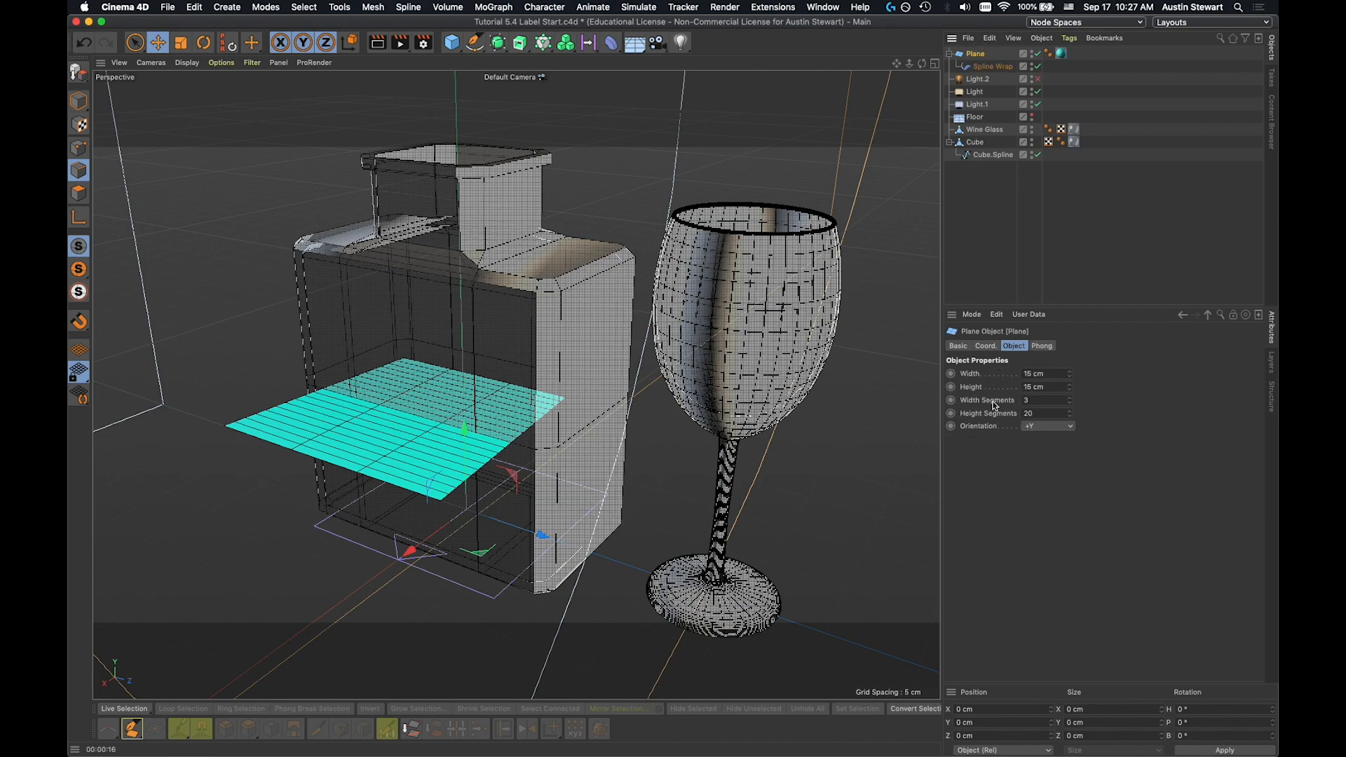
pyautogui.click(1043, 427)
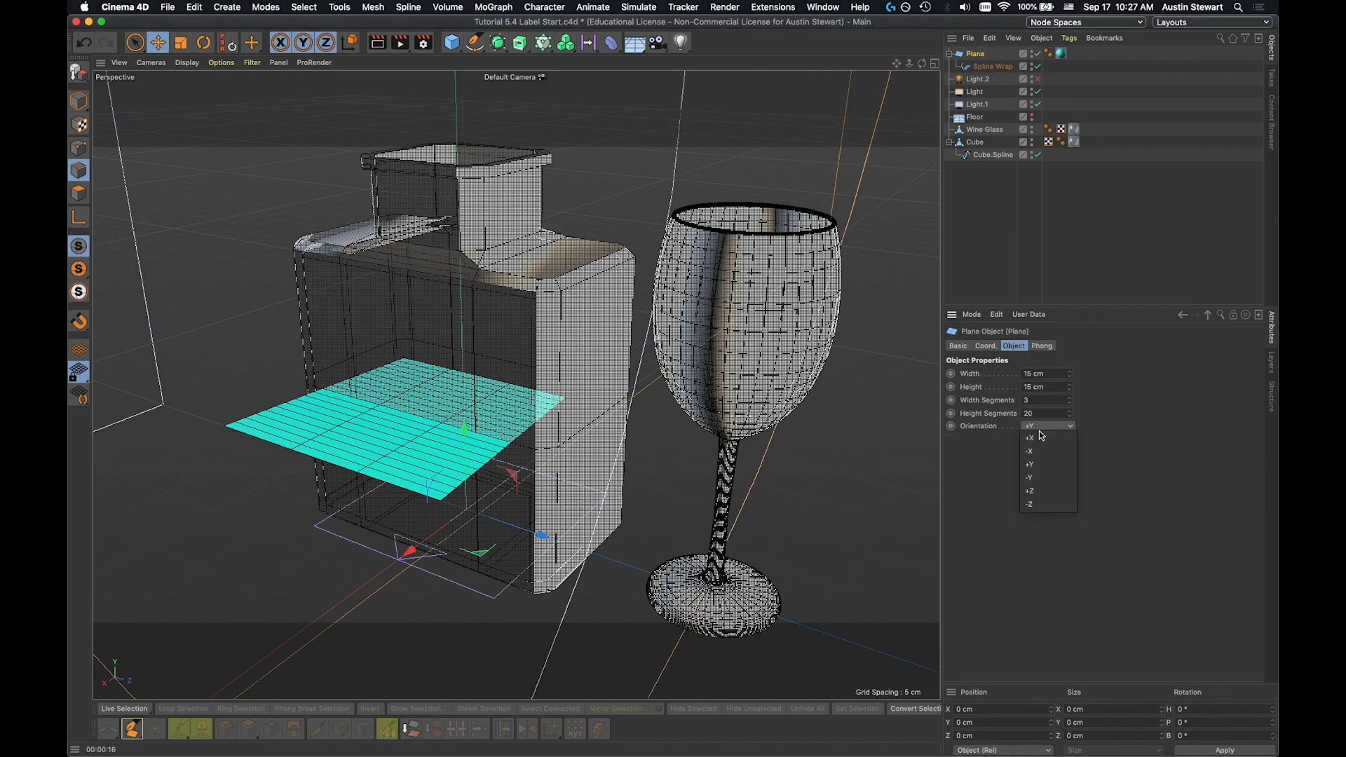
pyautogui.click(1040, 491)
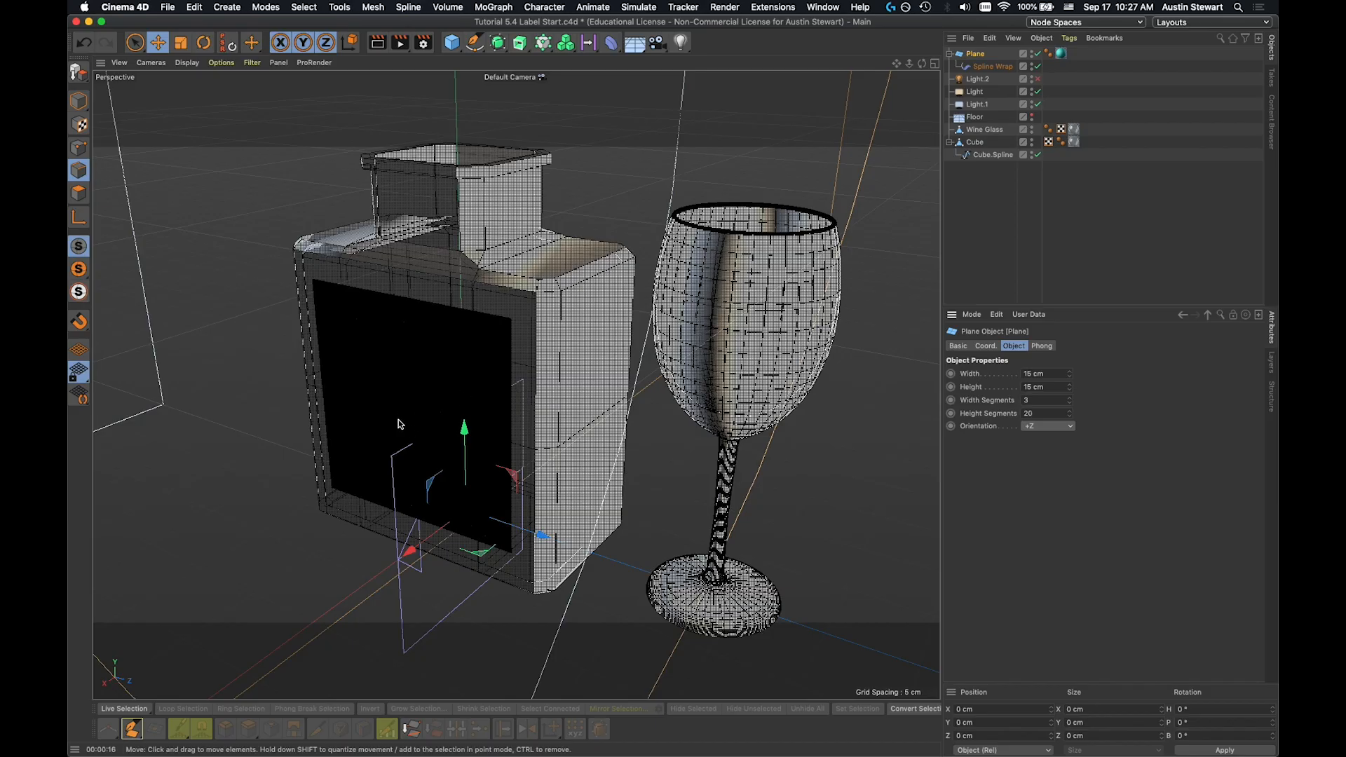
pyautogui.keyDown('alt'); pyautogui.moveTo(419, 412); pyautogui.dragTo(603, 381); pyautogui.keyUp('alt')
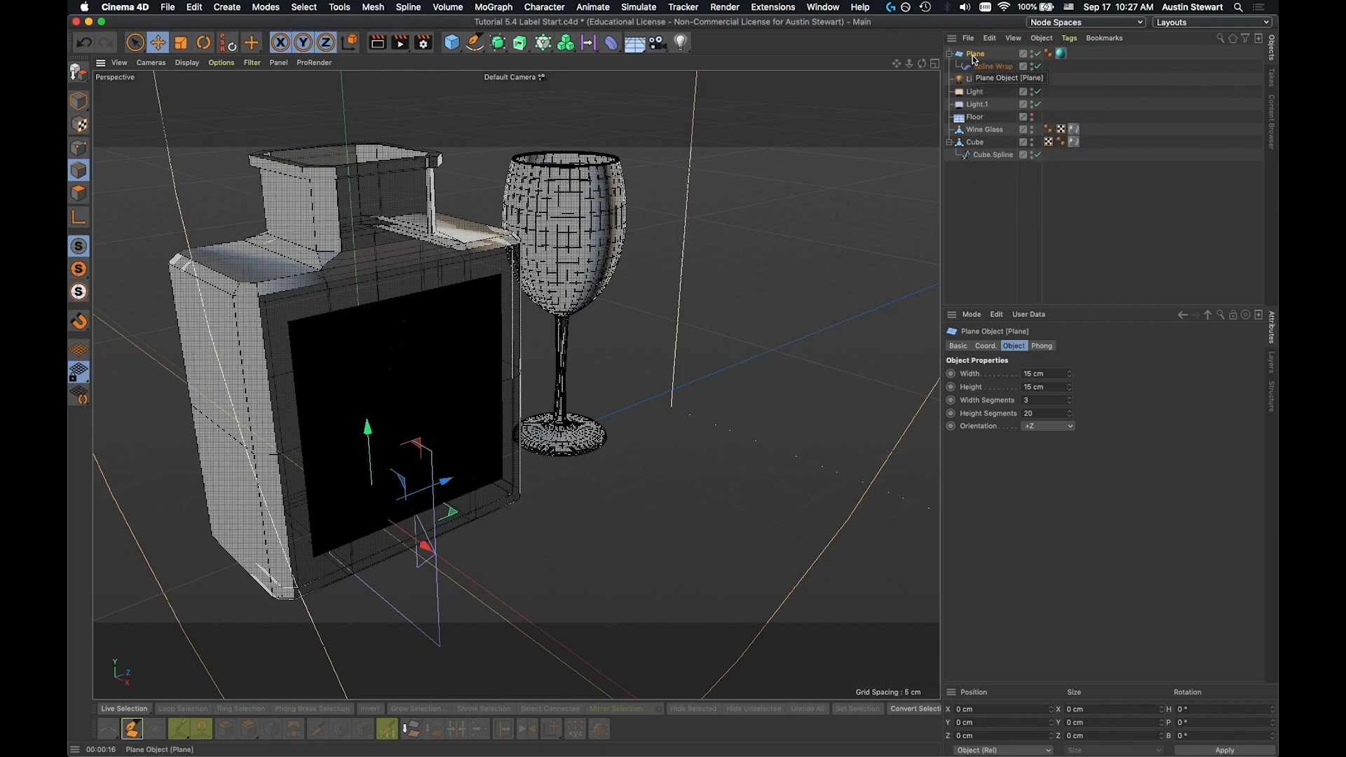
# Step: Set the Plane's width segments to 20
pyautogui.click(984, 66)
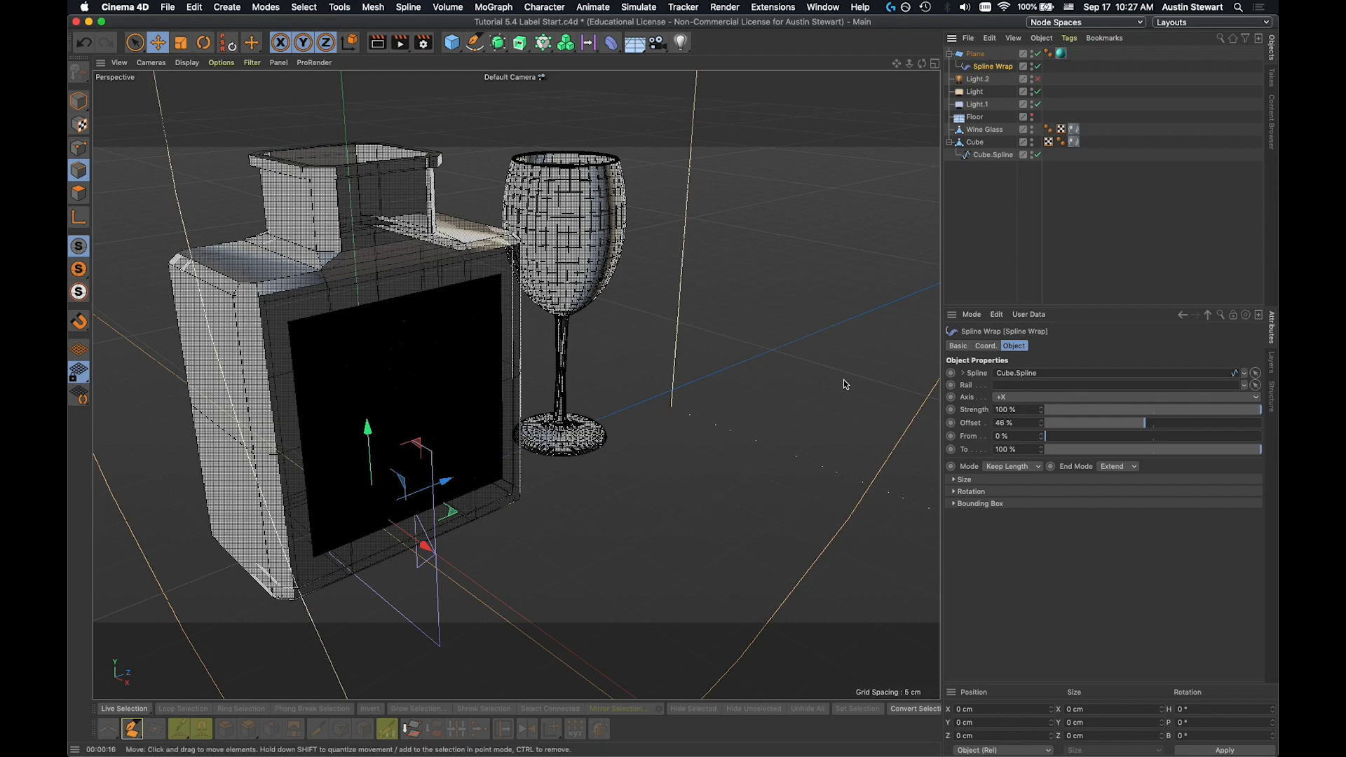
pyautogui.click(974, 54)
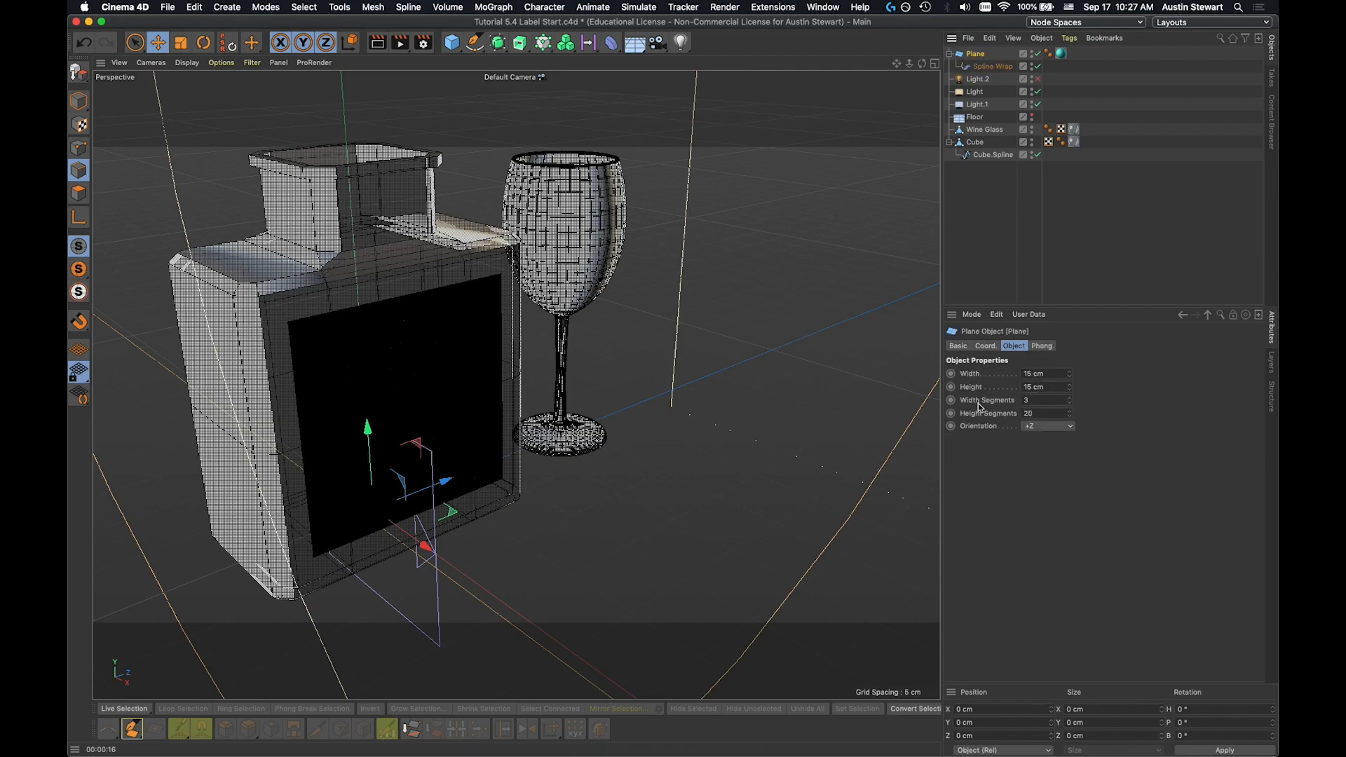
pyautogui.doubleClick(1024, 401)
pyautogui.write('20')
pyautogui.press('Tab')
pyautogui.press('r')
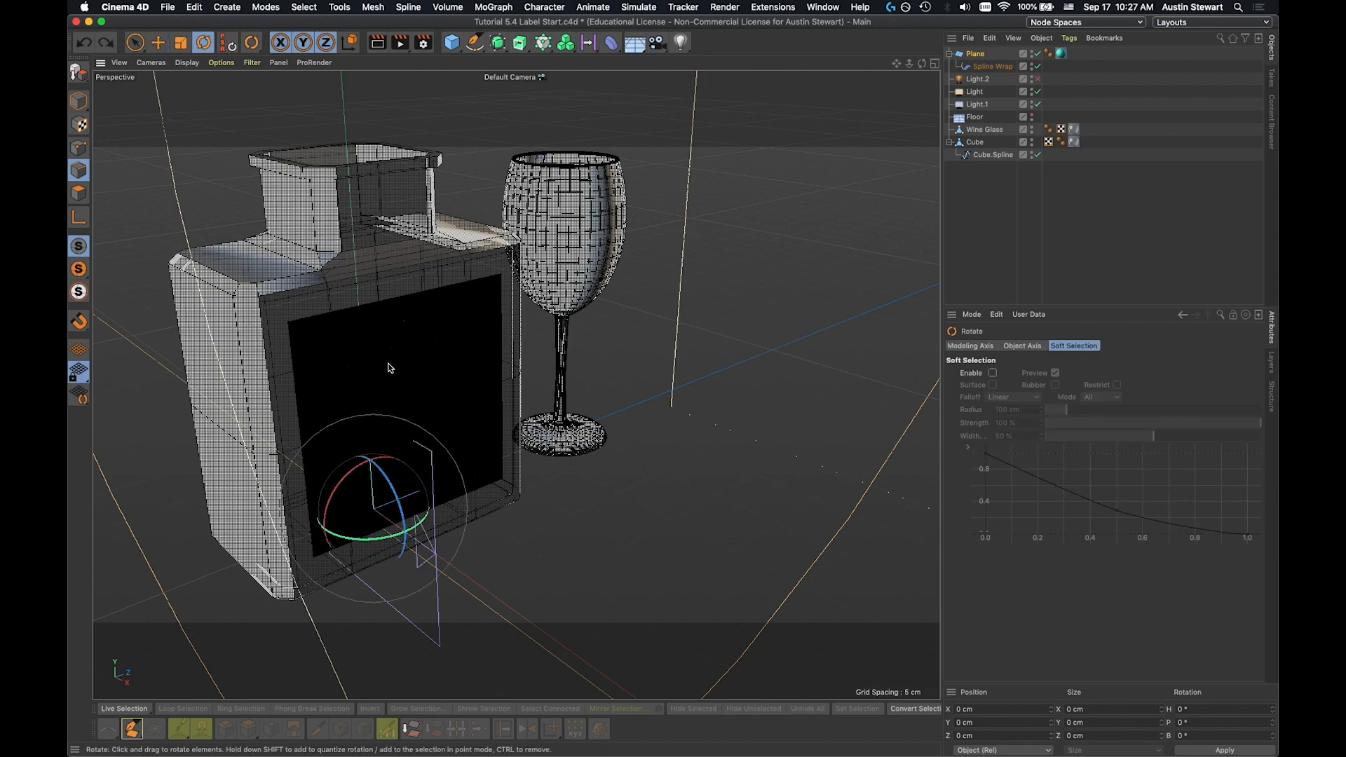
pyautogui.click(973, 54)
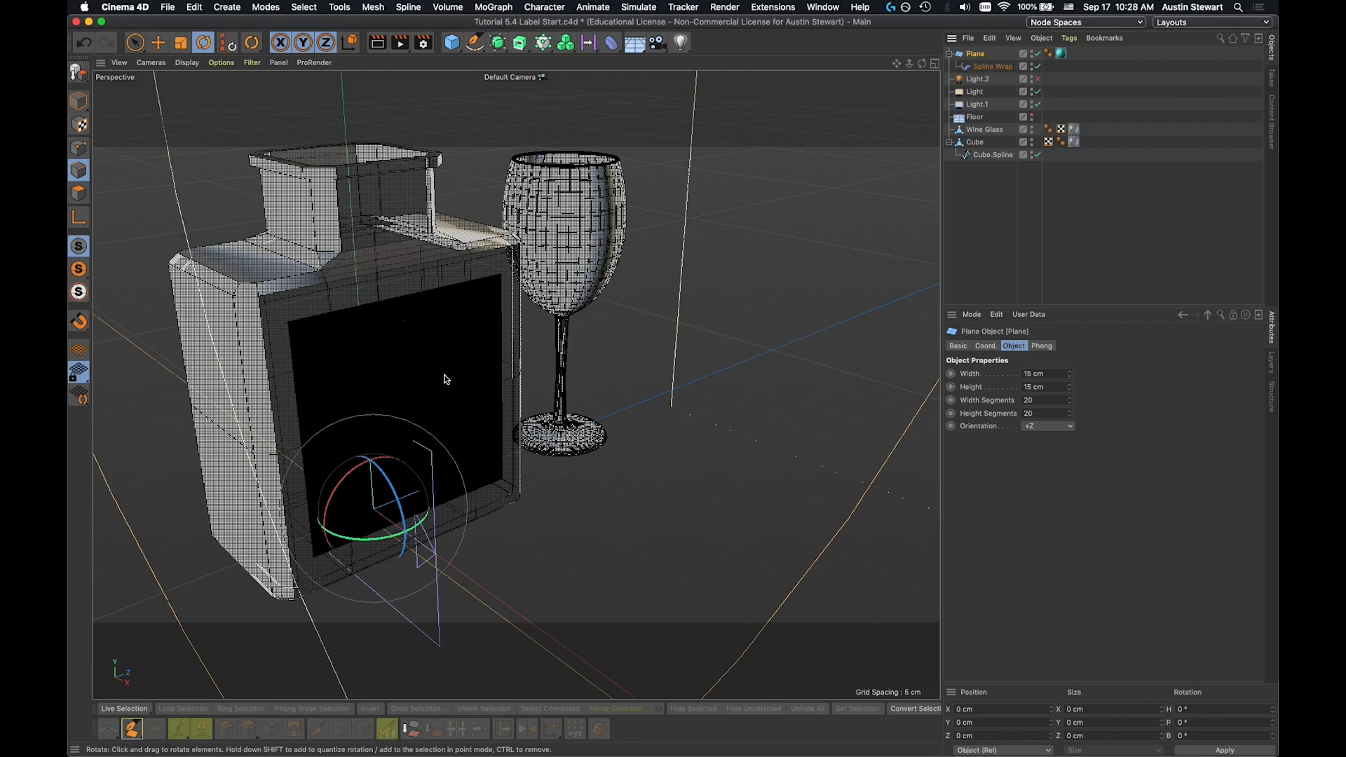
# Step: Switch to the Standard layout and create a new material, opening it in the Material Editor clear of the bottle
pyautogui.click(1215, 24)
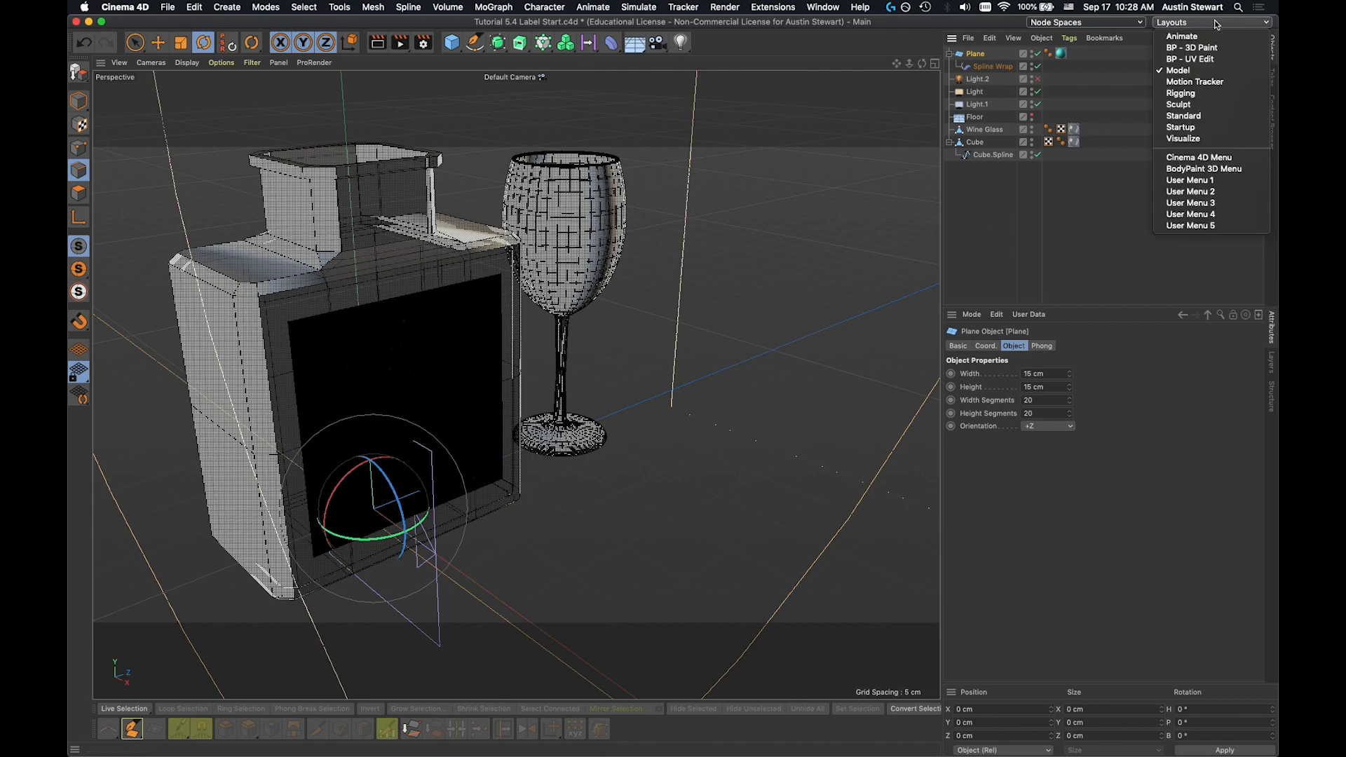
pyautogui.click(1204, 118)
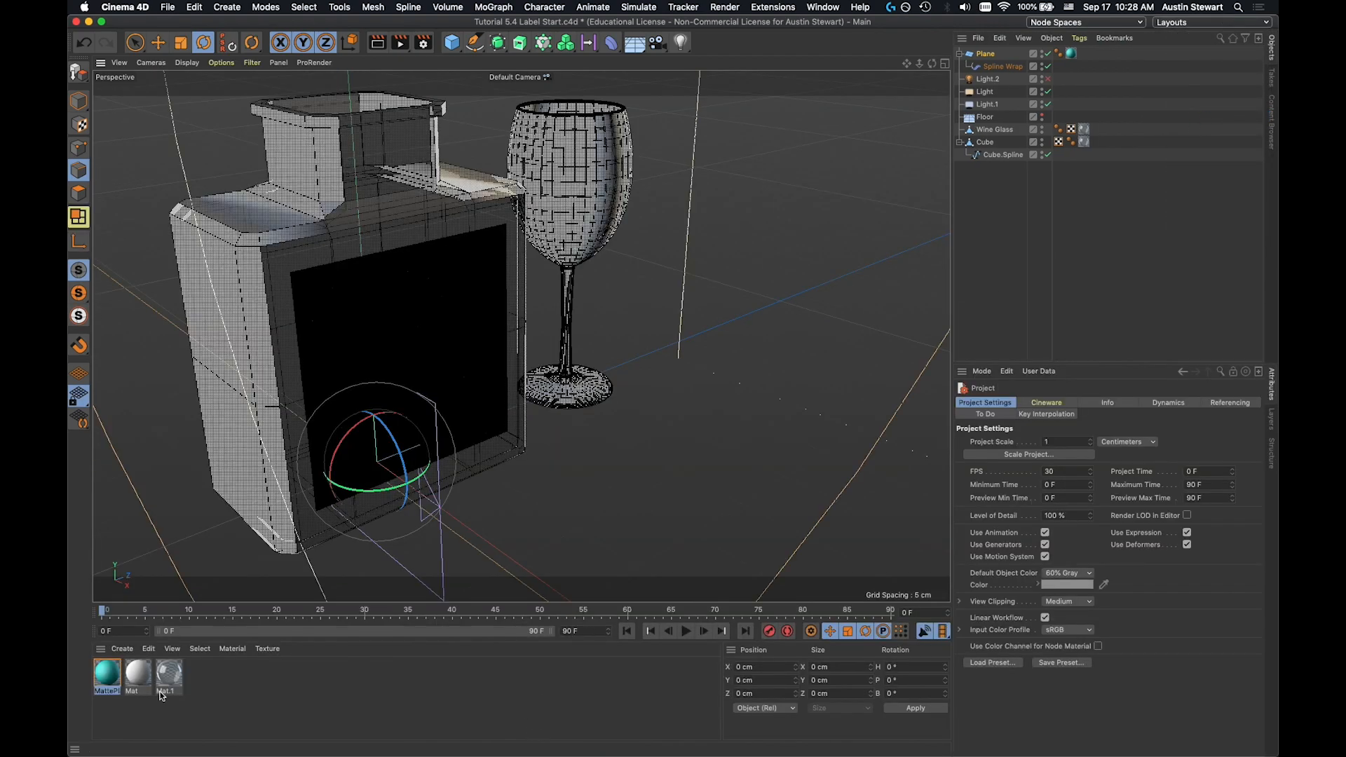
pyautogui.doubleClick(255, 710)
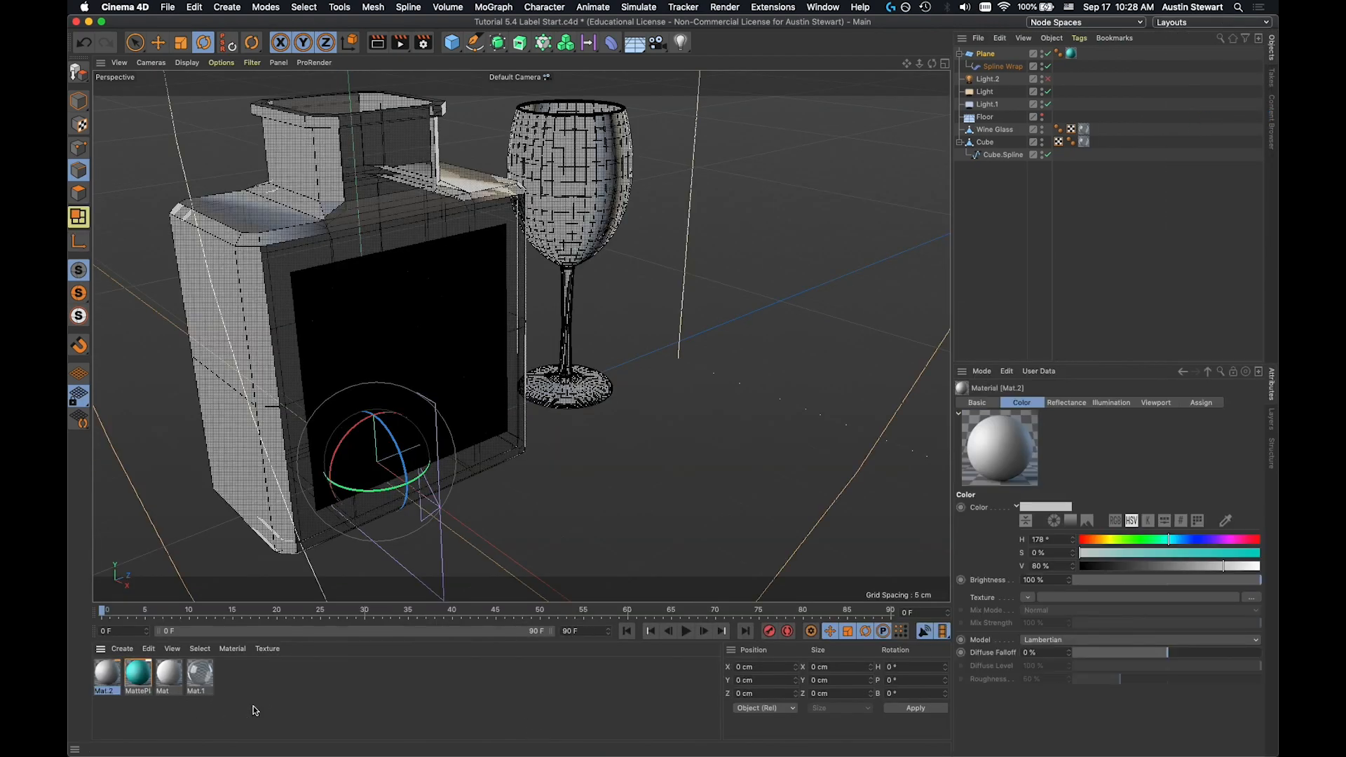
pyautogui.doubleClick(107, 674)
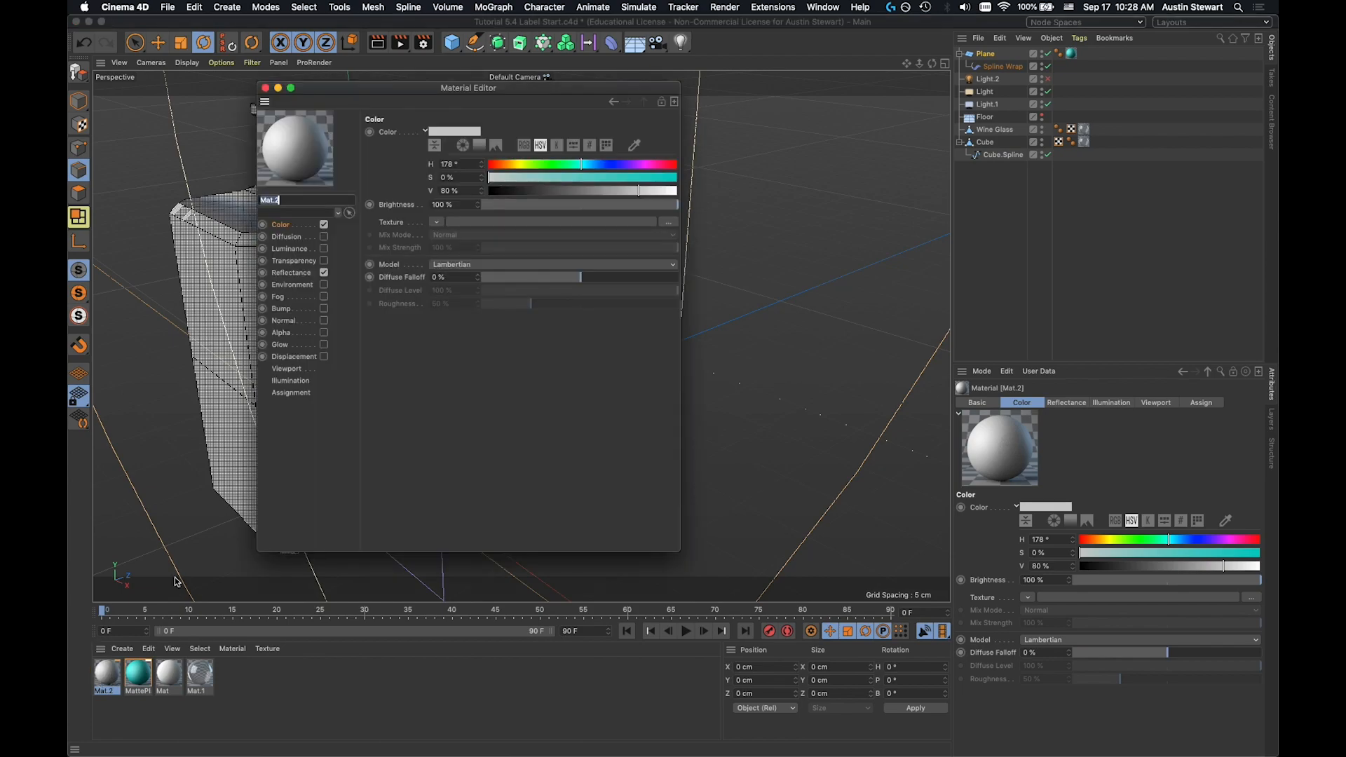
pyautogui.moveTo(376, 88); pyautogui.dragTo(773, 60)
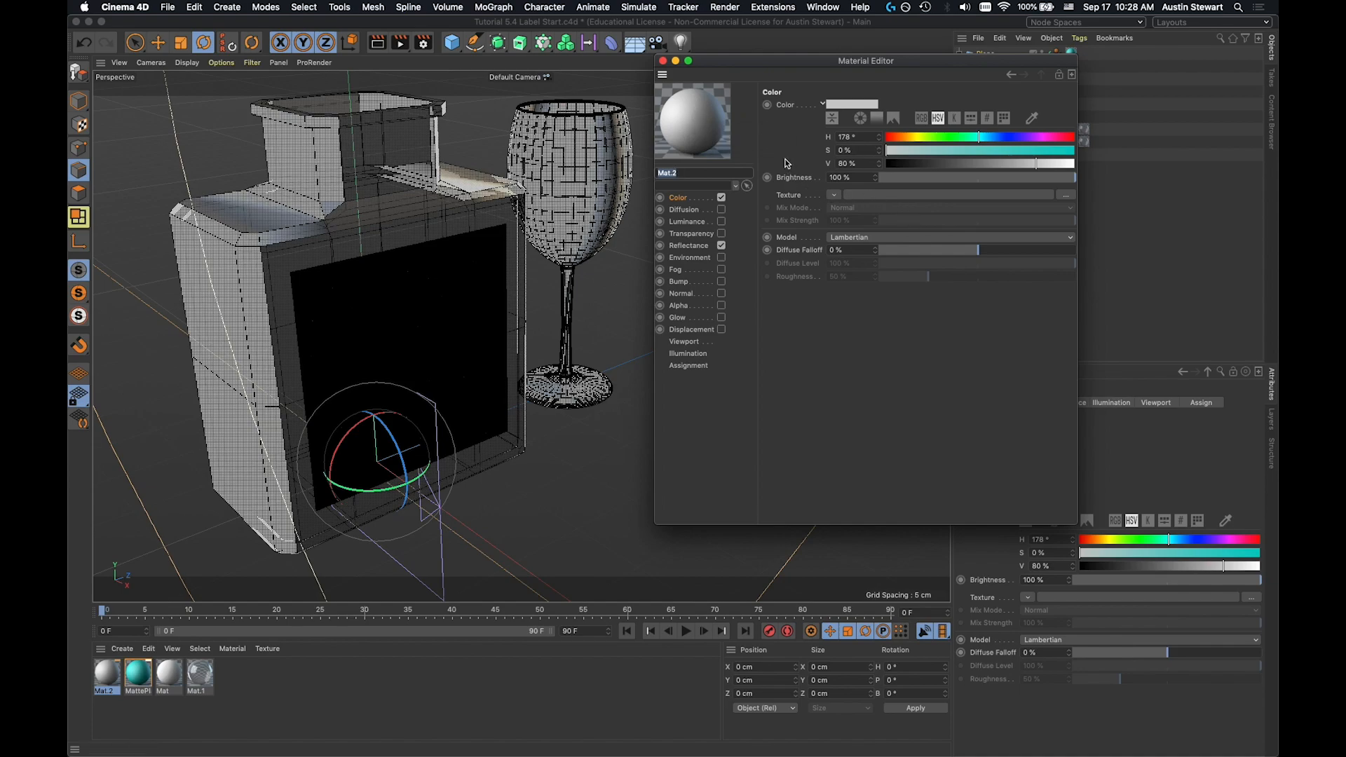
# Step: Load the image CrownRoyalLabel.psd as the texture of the new material's Color channel
pyautogui.click(833, 195)
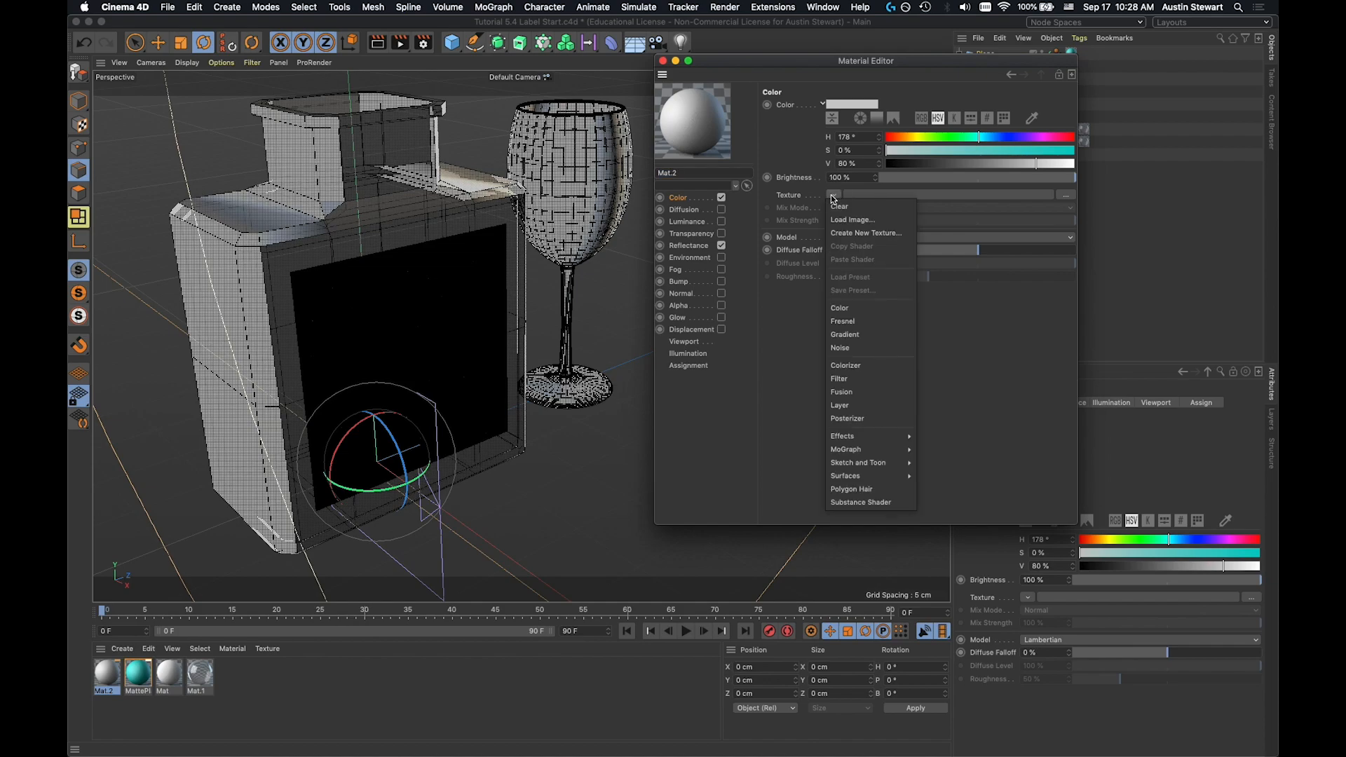
pyautogui.click(851, 219)
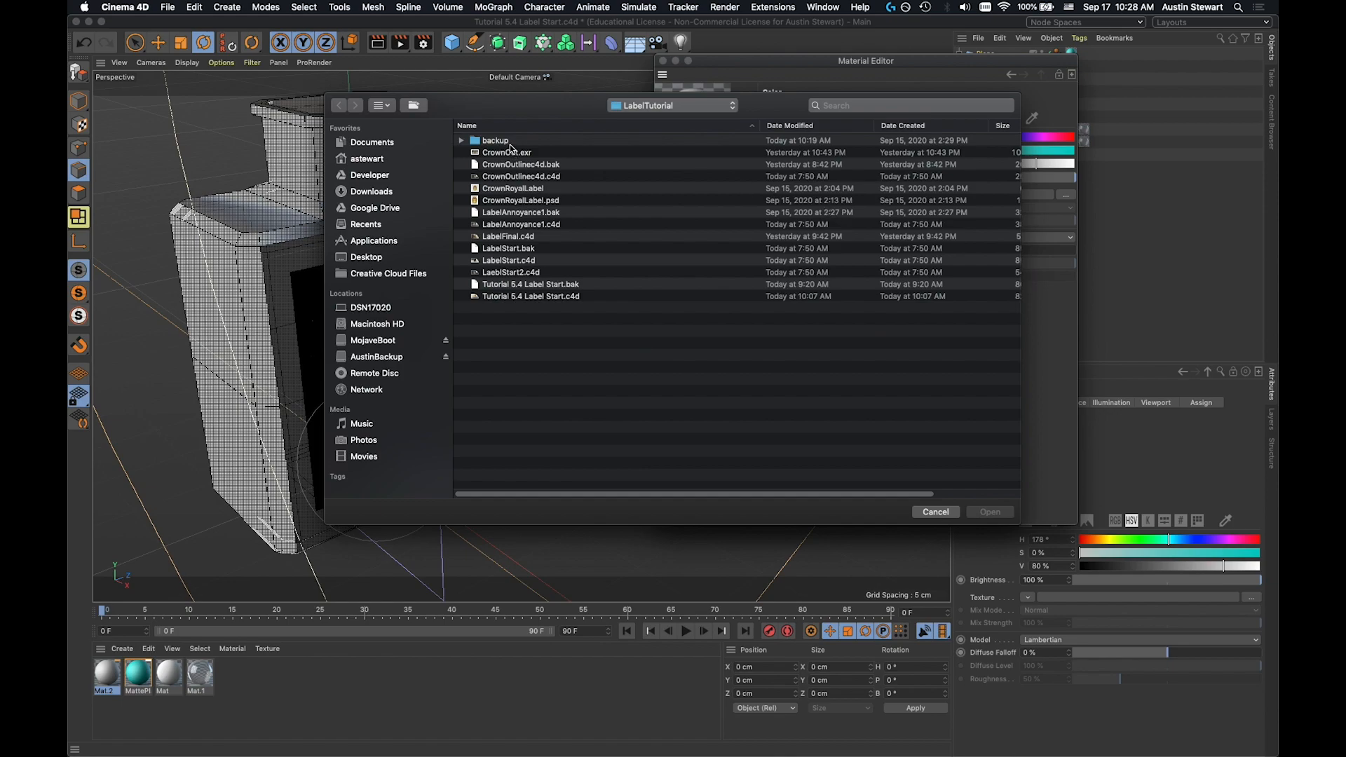
pyautogui.click(502, 201)
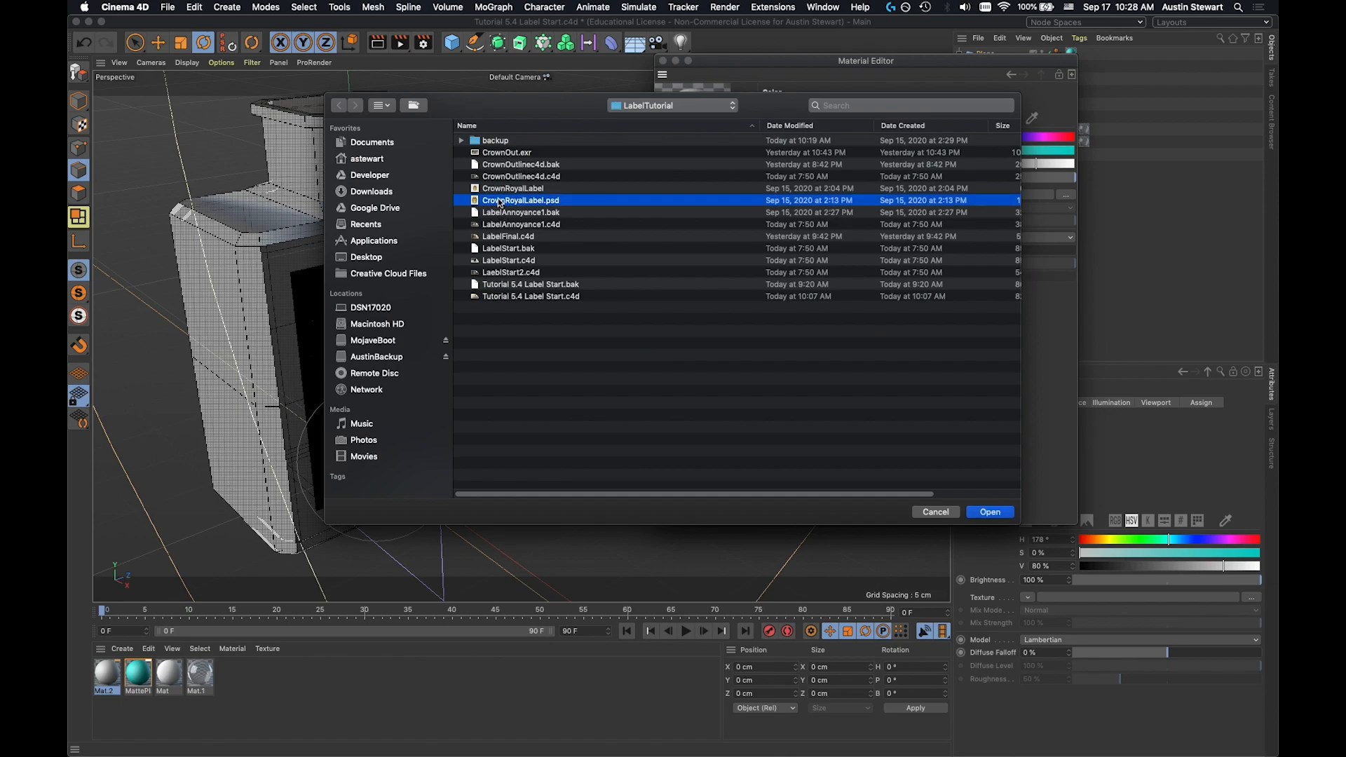
pyautogui.click(990, 512)
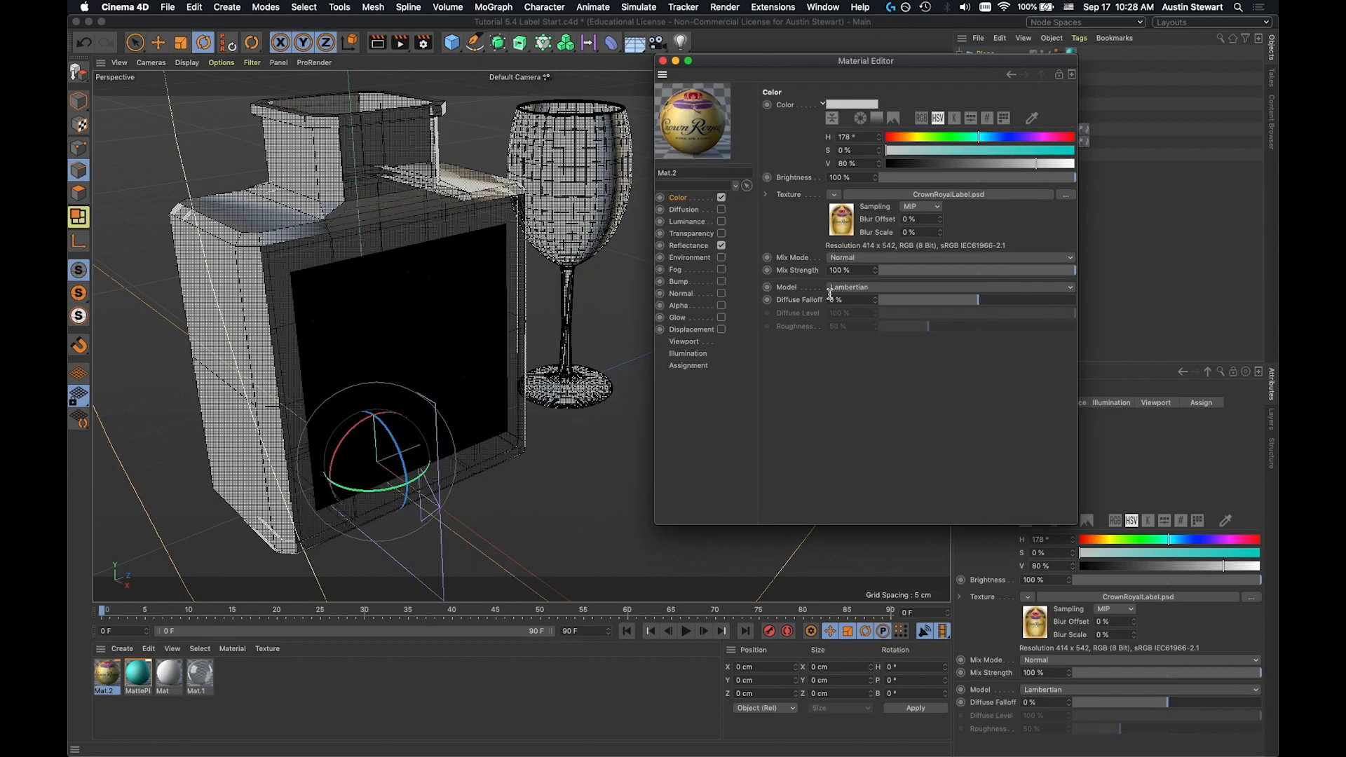
# Step: Apply the Crown Royal label material to the Plane, inspect the label, and close the Material Editor
pyautogui.moveTo(730, 53); pyautogui.dragTo(986, 162)
pyautogui.moveTo(103, 677); pyautogui.dragTo(985, 55)
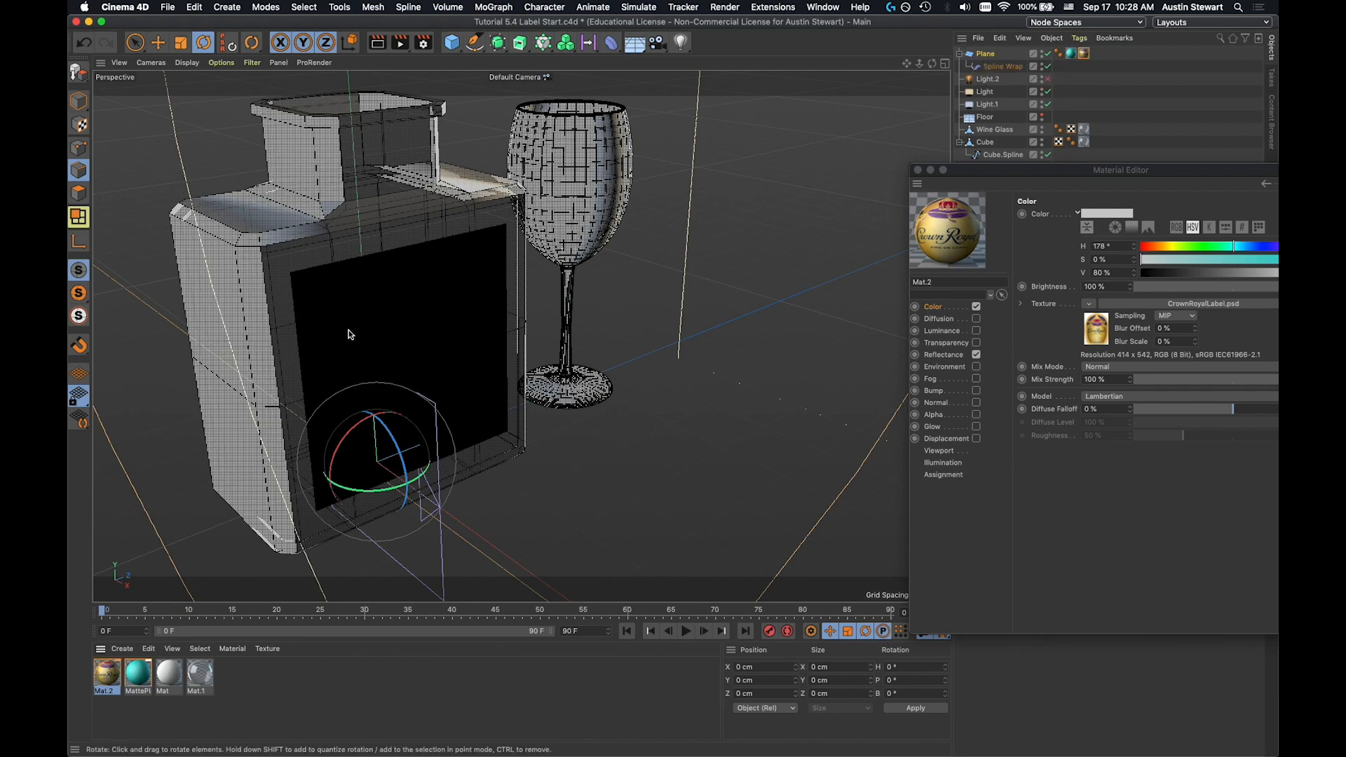
pyautogui.keyDown('alt'); pyautogui.moveTo(349, 334); pyautogui.dragTo(330, 309); pyautogui.keyUp('alt')
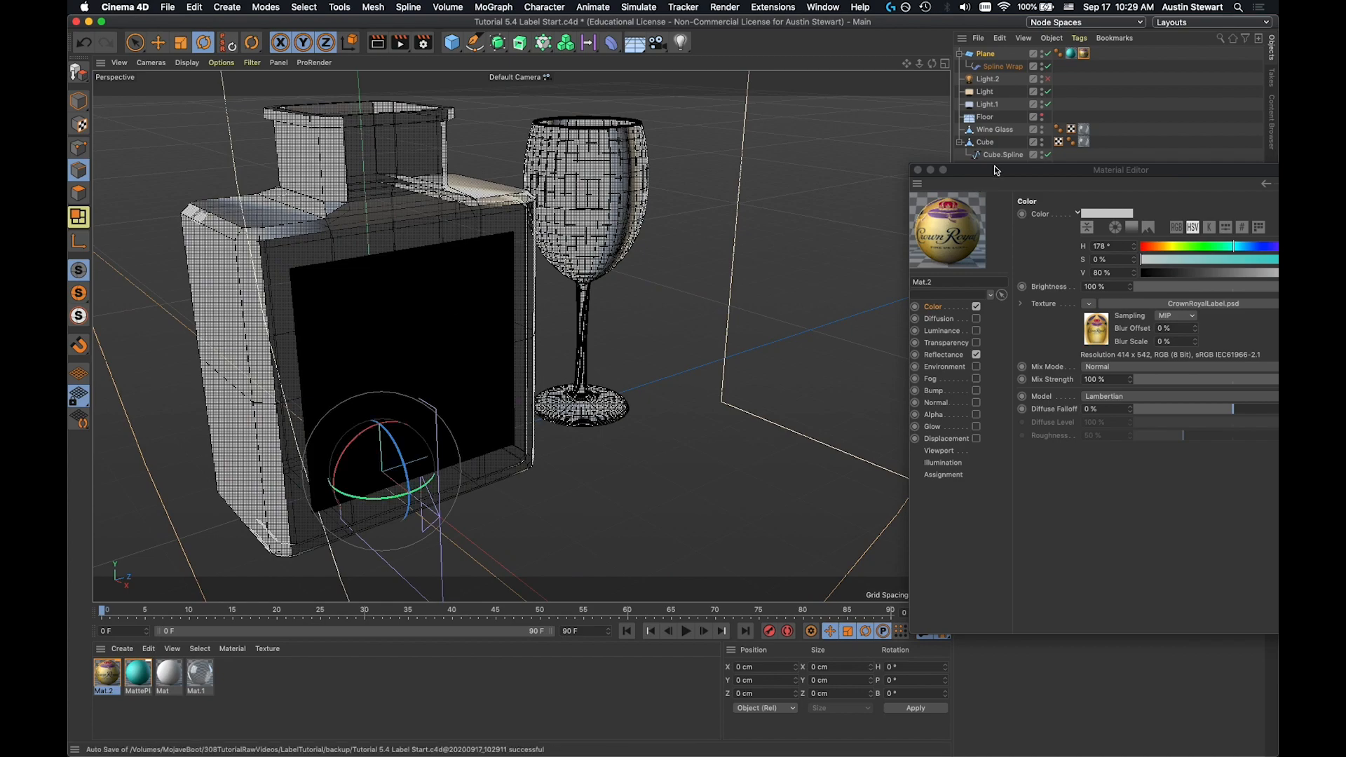
pyautogui.click(917, 171)
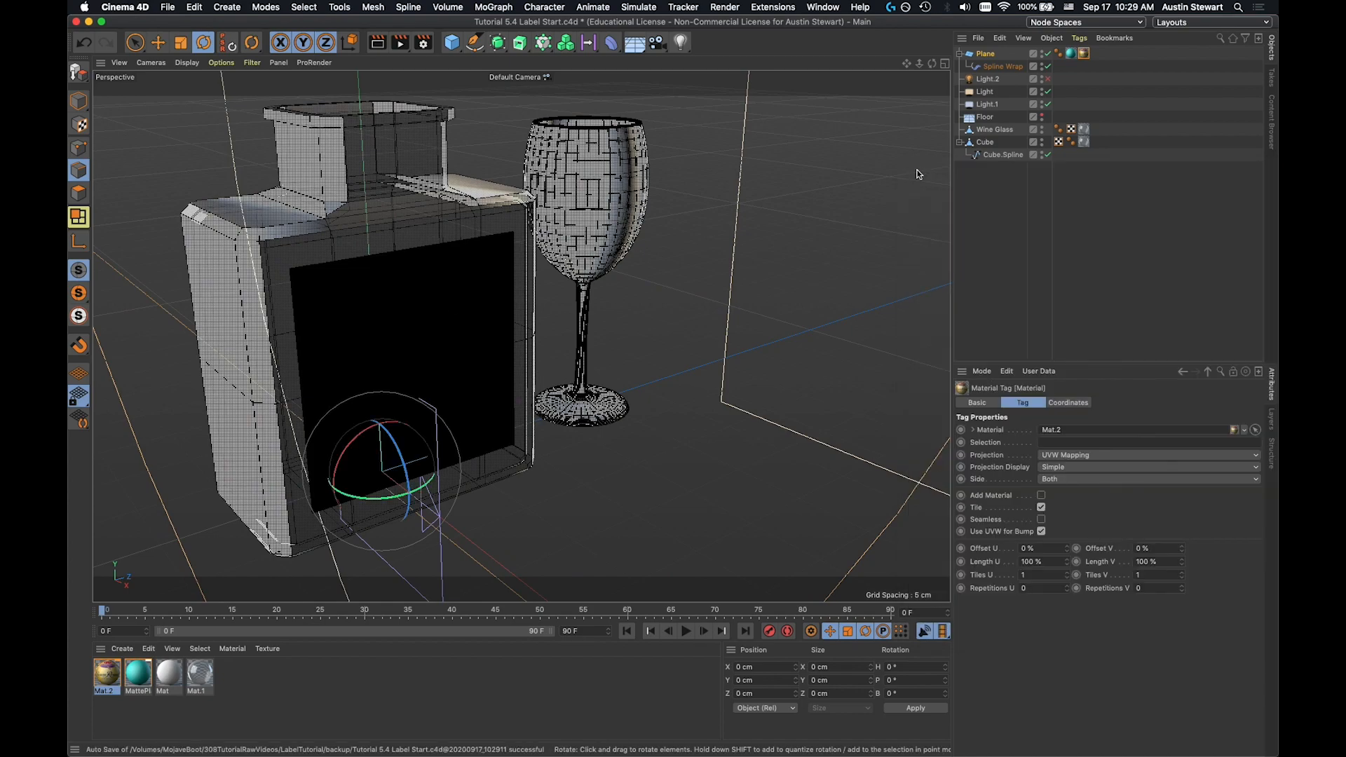
# Step: Duplicate the Plane and delete the Spline Wrap from the copy to expose its texture orientation
pyautogui.click(987, 55)
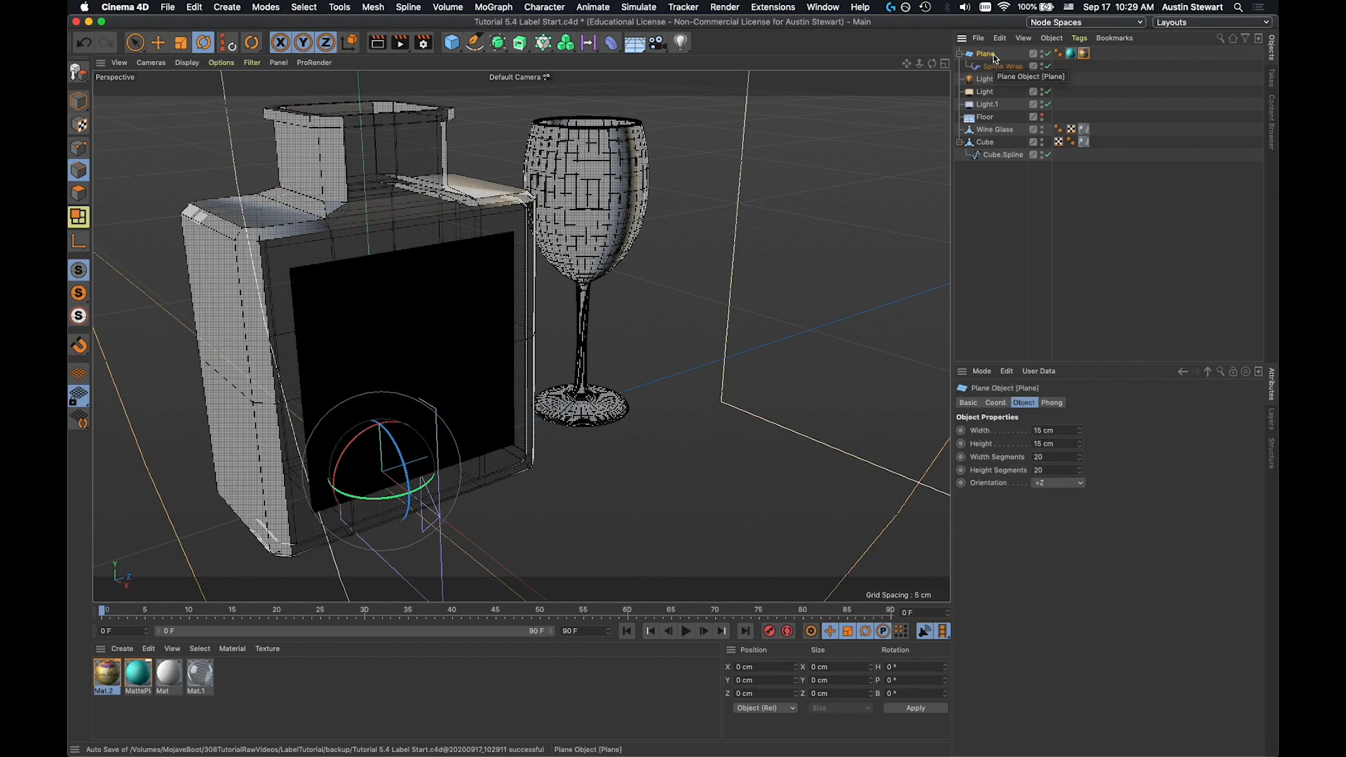
pyautogui.hotkey('ctrl', 'c')
pyautogui.hotkey('ctrl', 'v')
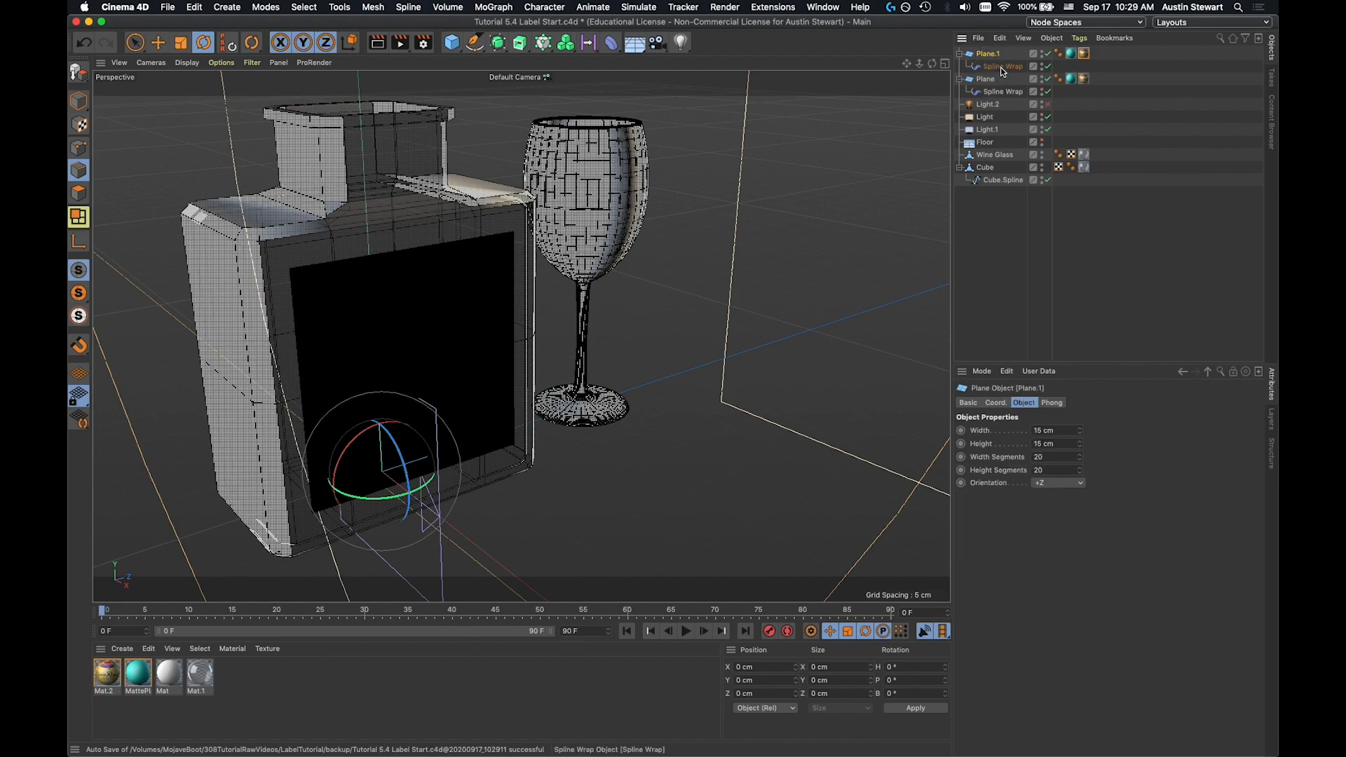
pyautogui.click(999, 67)
pyautogui.press('Delete')
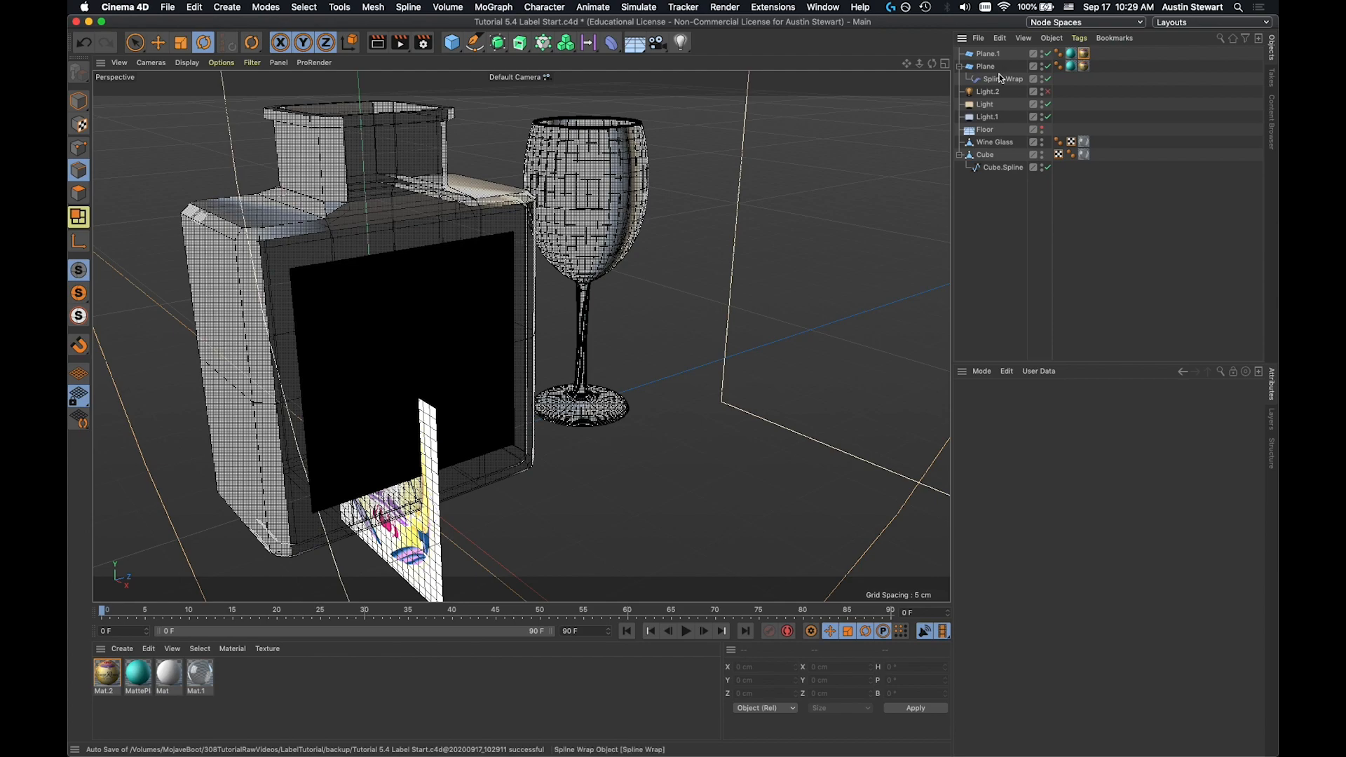
# Step: Move the duplicated plane away from the bottle into the open space in front of it
pyautogui.click(988, 55)
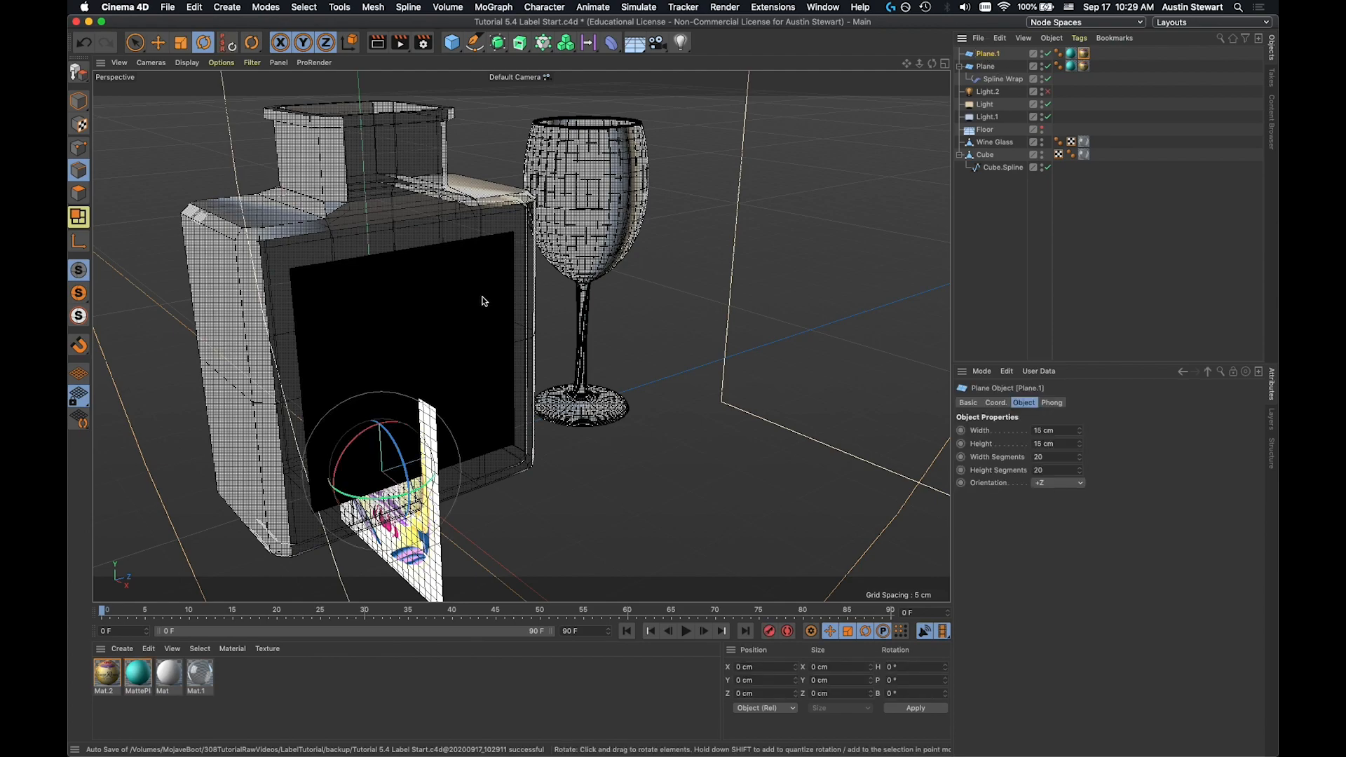
pyautogui.press('e')
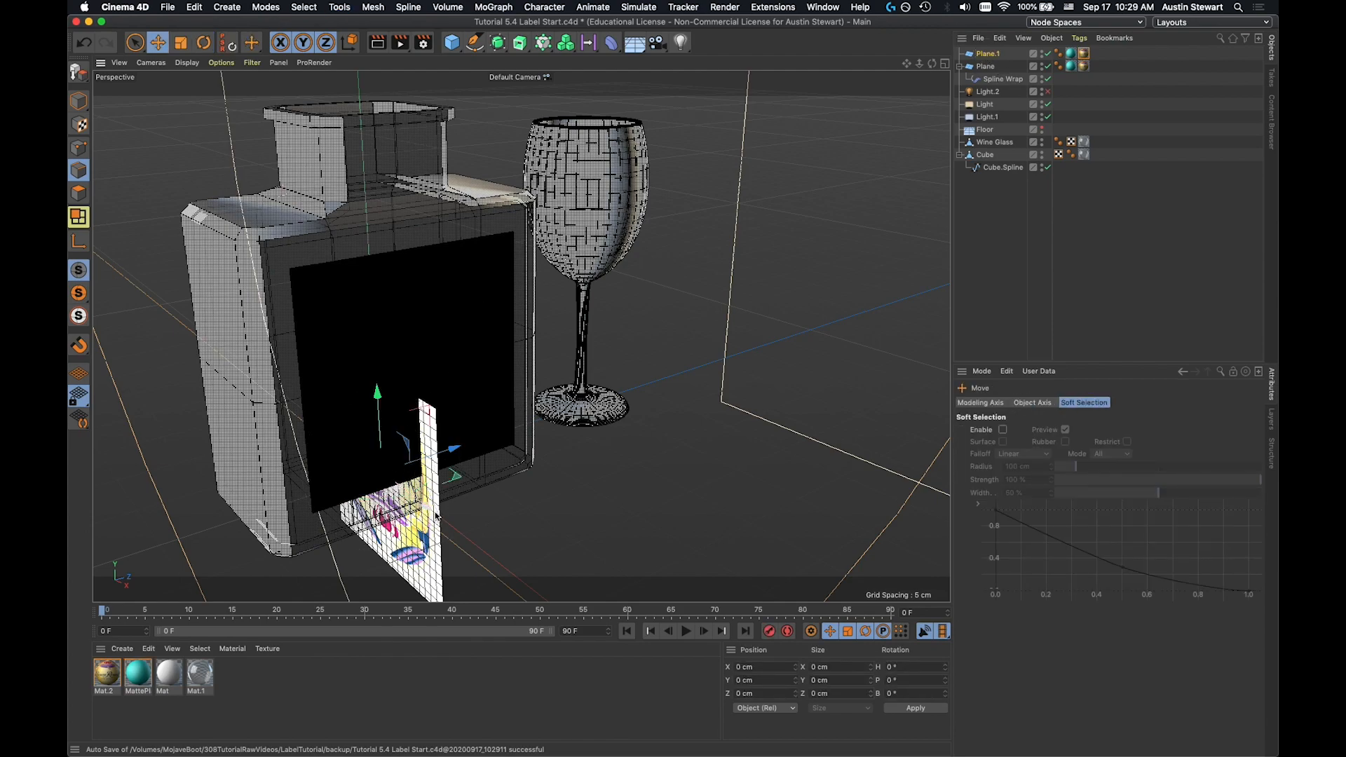
pyautogui.moveTo(430, 511); pyautogui.dragTo(565, 612)
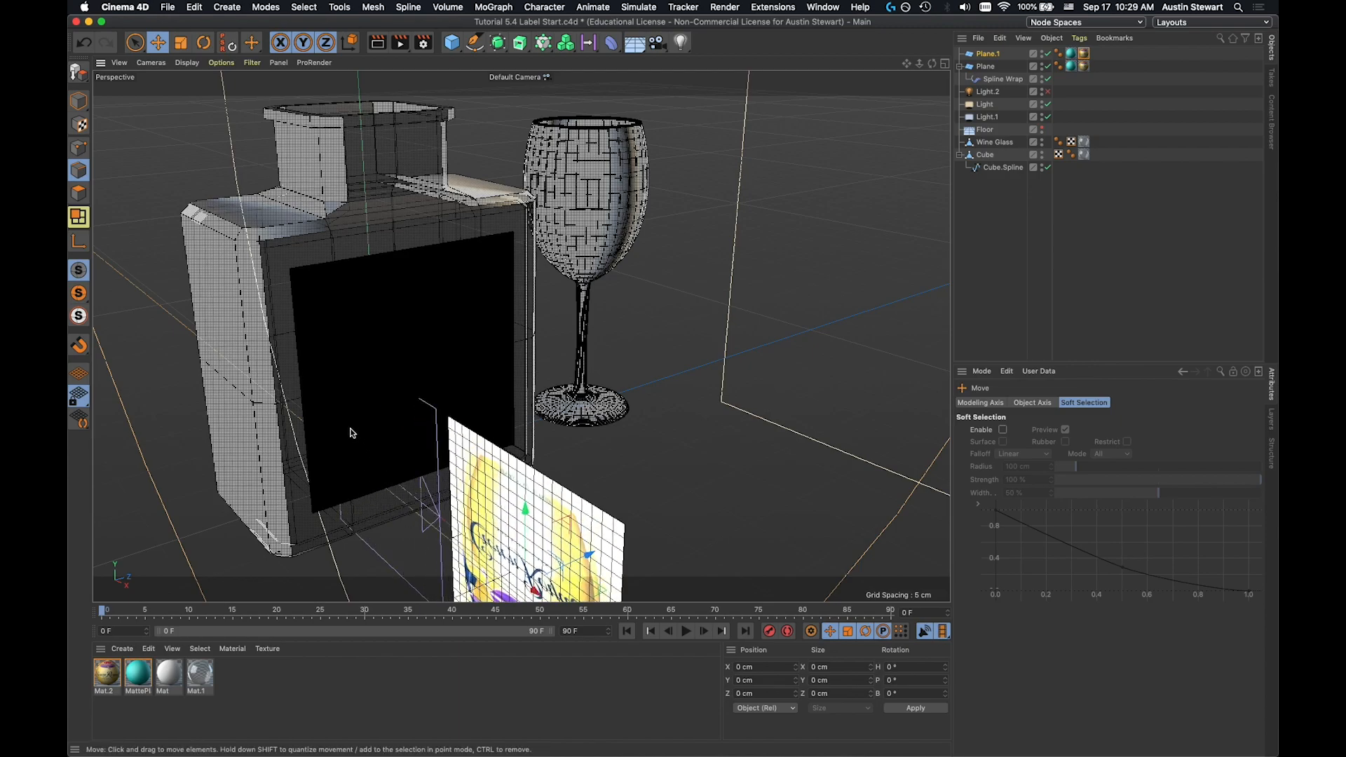
pyautogui.scroll(3, 391, 477)
pyautogui.scroll(-5, 391, 477)
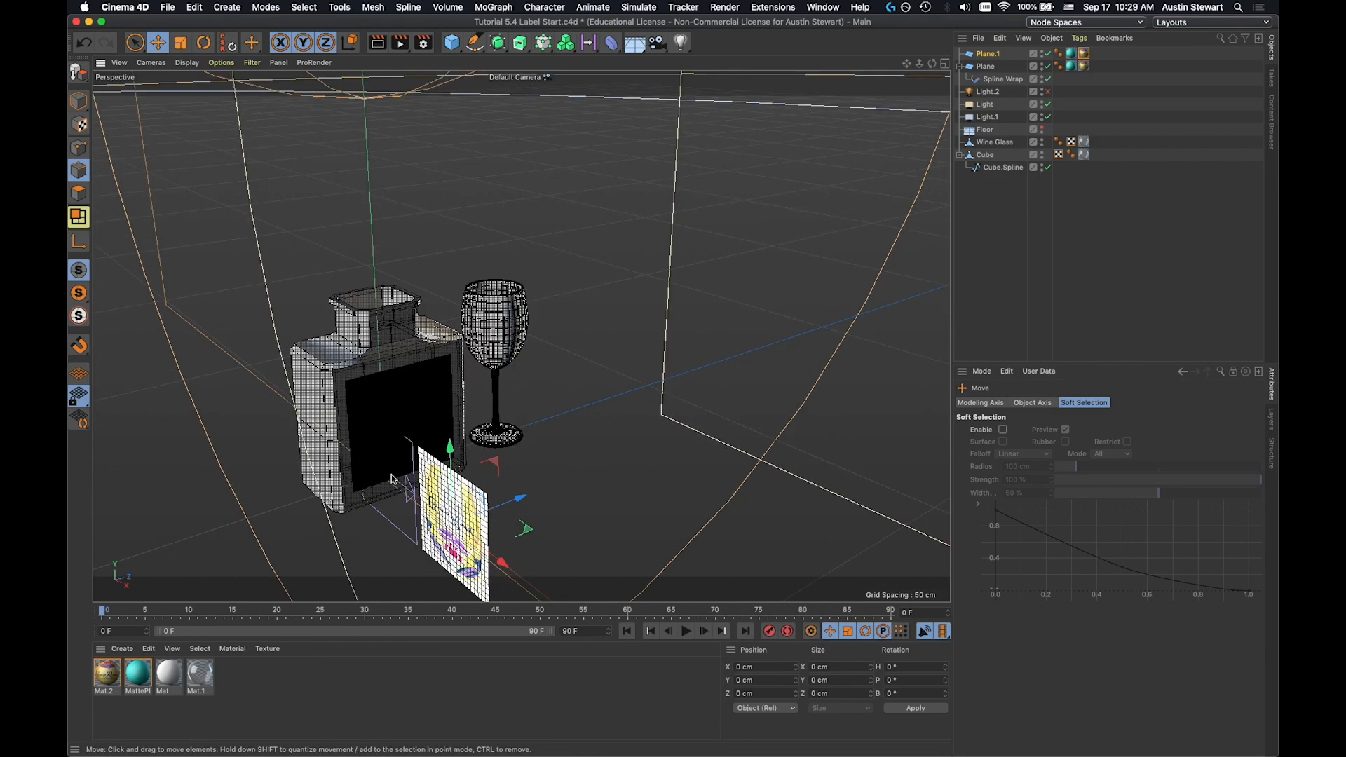
pyautogui.keyDown('alt'); pyautogui.moveTo(410, 513); pyautogui.dragTo(409, 390, button='middle'); pyautogui.keyUp('alt')
pyautogui.moveTo(508, 423); pyautogui.dragTo(573, 462)
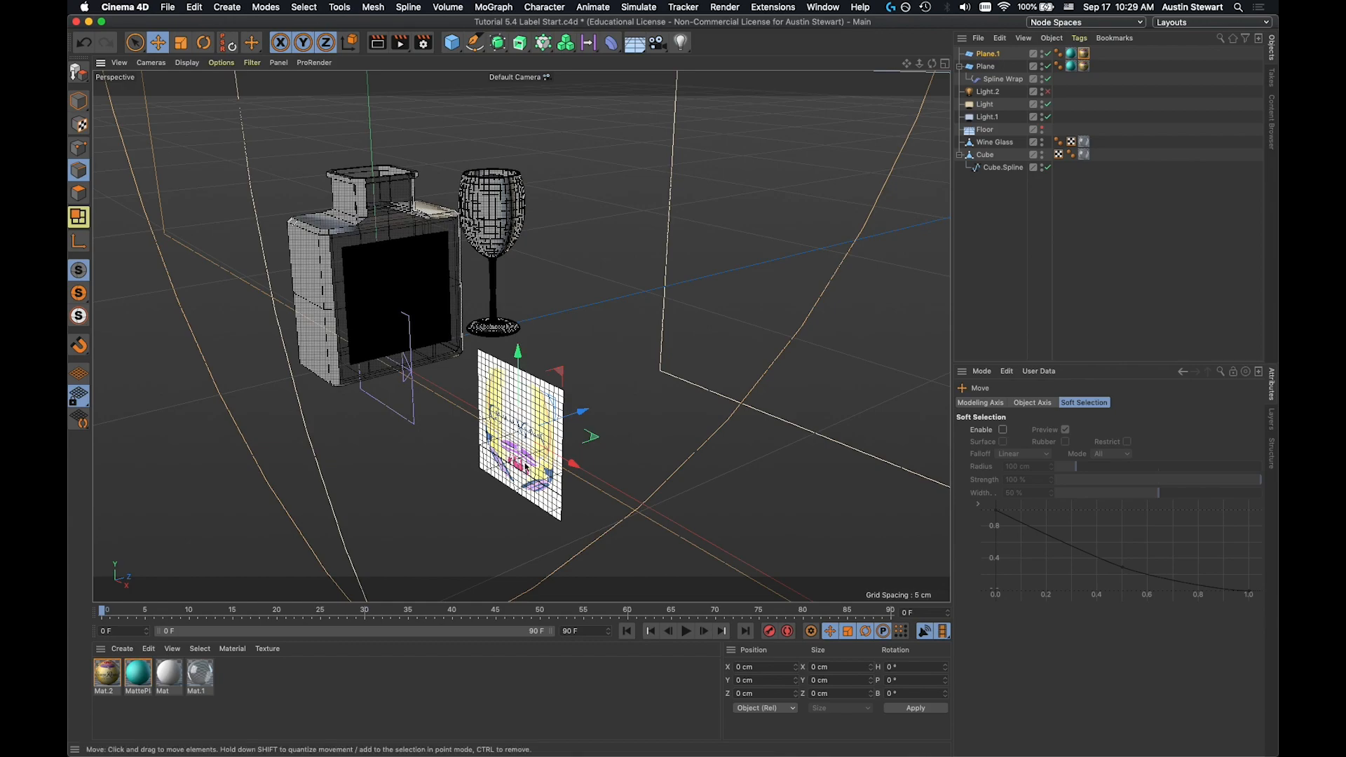
# Step: Preview-render the duplicated plane and raise it along the Y axis until it clears the floor
pyautogui.scroll(5, 525, 466)
pyautogui.keyDown('alt'); pyautogui.moveTo(522, 461); pyautogui.dragTo(523, 420); pyautogui.keyUp('alt')
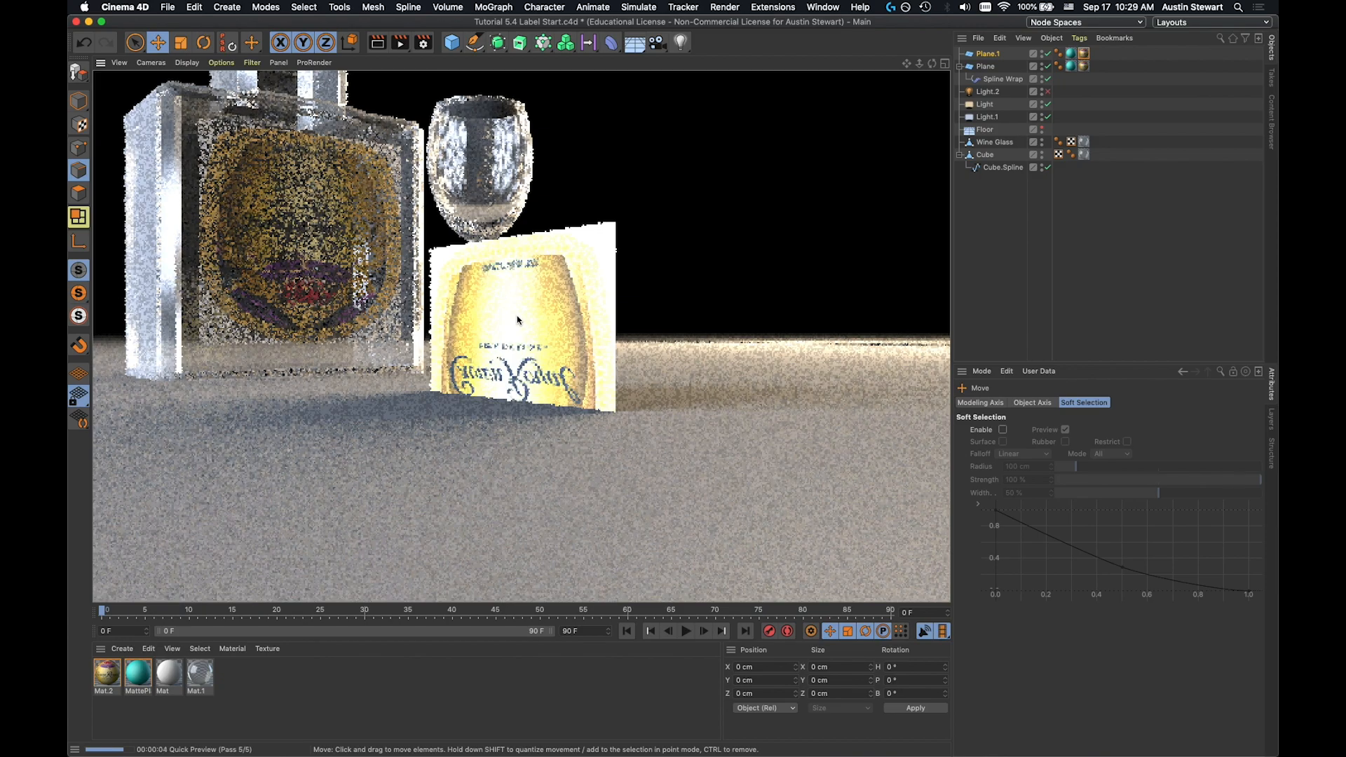
pyautogui.scroll(-4, 517, 320)
pyautogui.scroll(-1, 517, 320)
pyautogui.moveTo(510, 300); pyautogui.dragTo(509, 183)
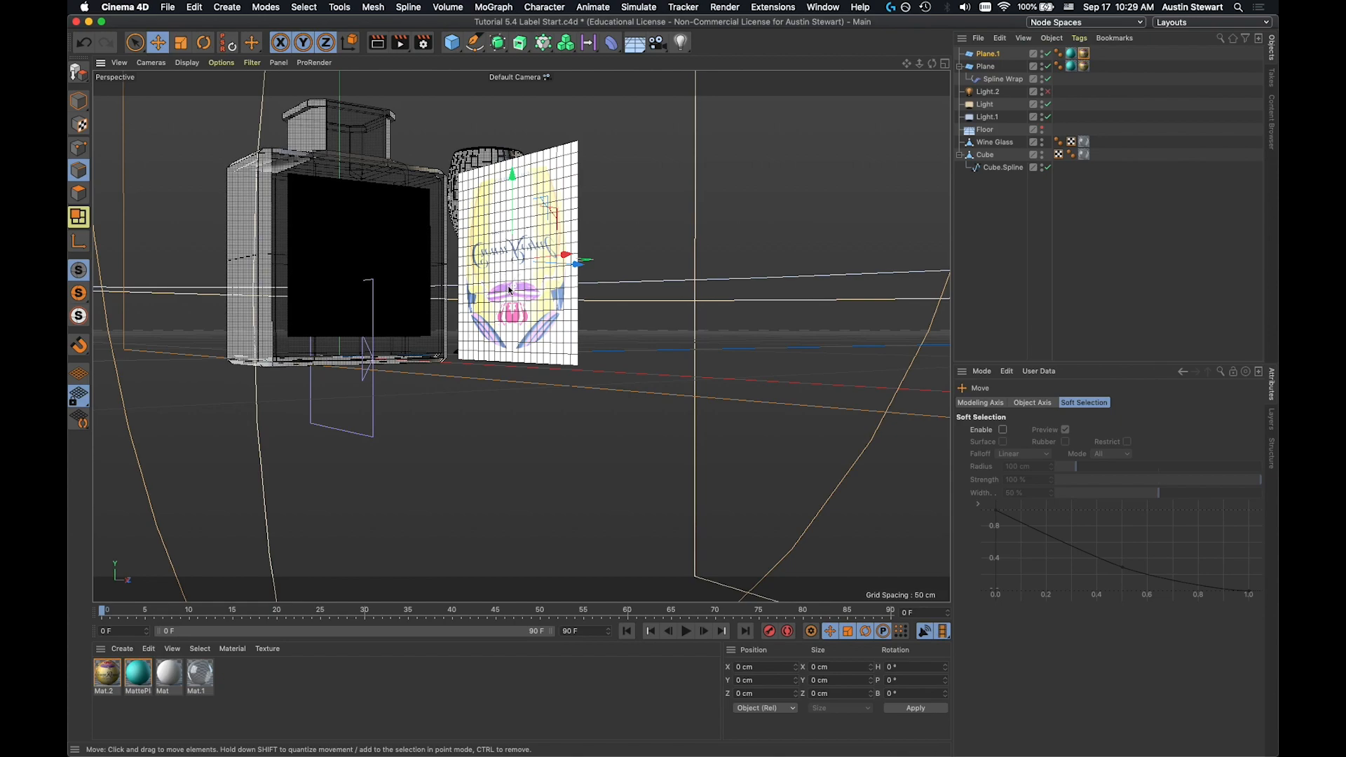
pyautogui.scroll(1, 510, 289)
pyautogui.keyDown('alt'); pyautogui.moveTo(510, 289); pyautogui.dragTo(501, 390, button='middle'); pyautogui.keyUp('alt')
# Step: Try rotating the duplicated plane until it lies flat, preview-render it, and undo the rotation
pyautogui.press('r')
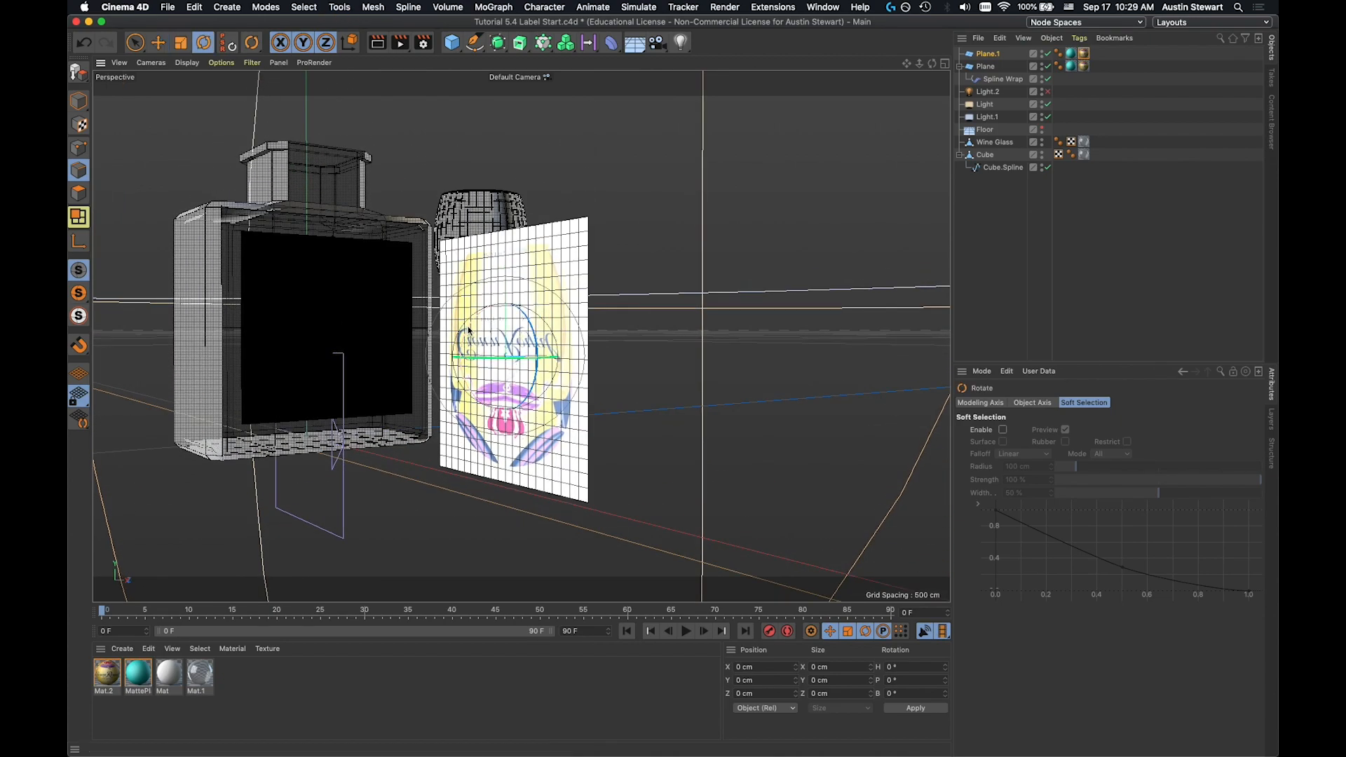
pyautogui.moveTo(466, 329); pyautogui.dragTo(542, 272)
pyautogui.keyDown('alt'); pyautogui.moveTo(538, 382); pyautogui.dragTo(430, 477); pyautogui.keyUp('alt')
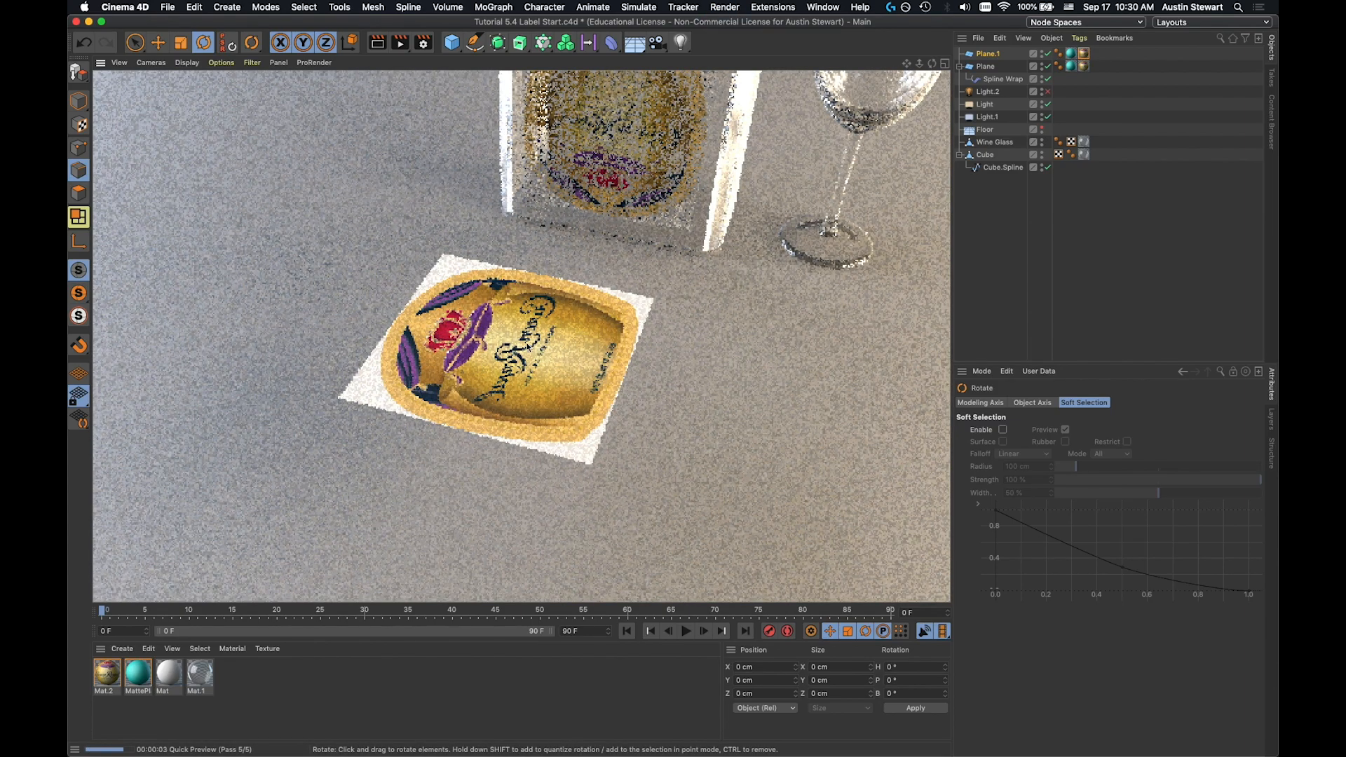
pyautogui.click(518, 370)
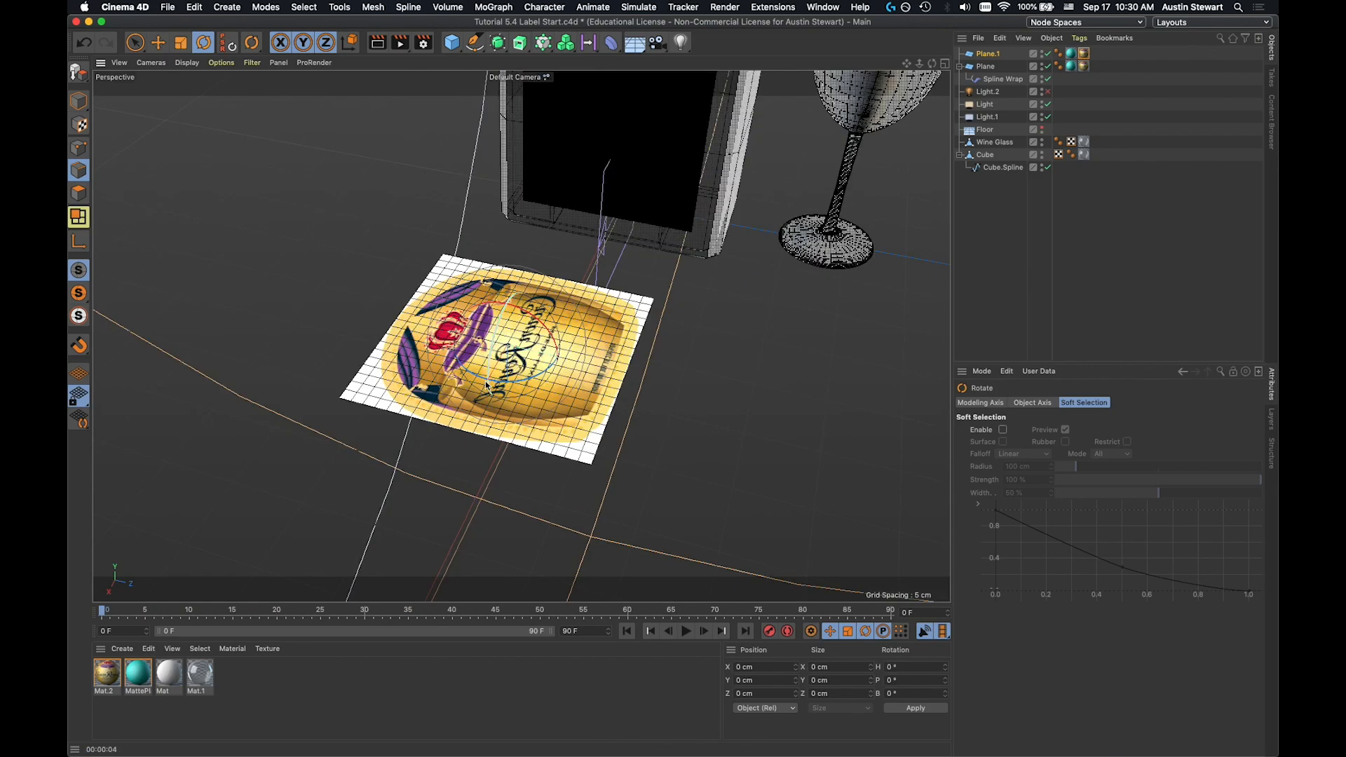
pyautogui.keyDown('alt'); pyautogui.moveTo(491, 375); pyautogui.dragTo(515, 332); pyautogui.keyUp('alt')
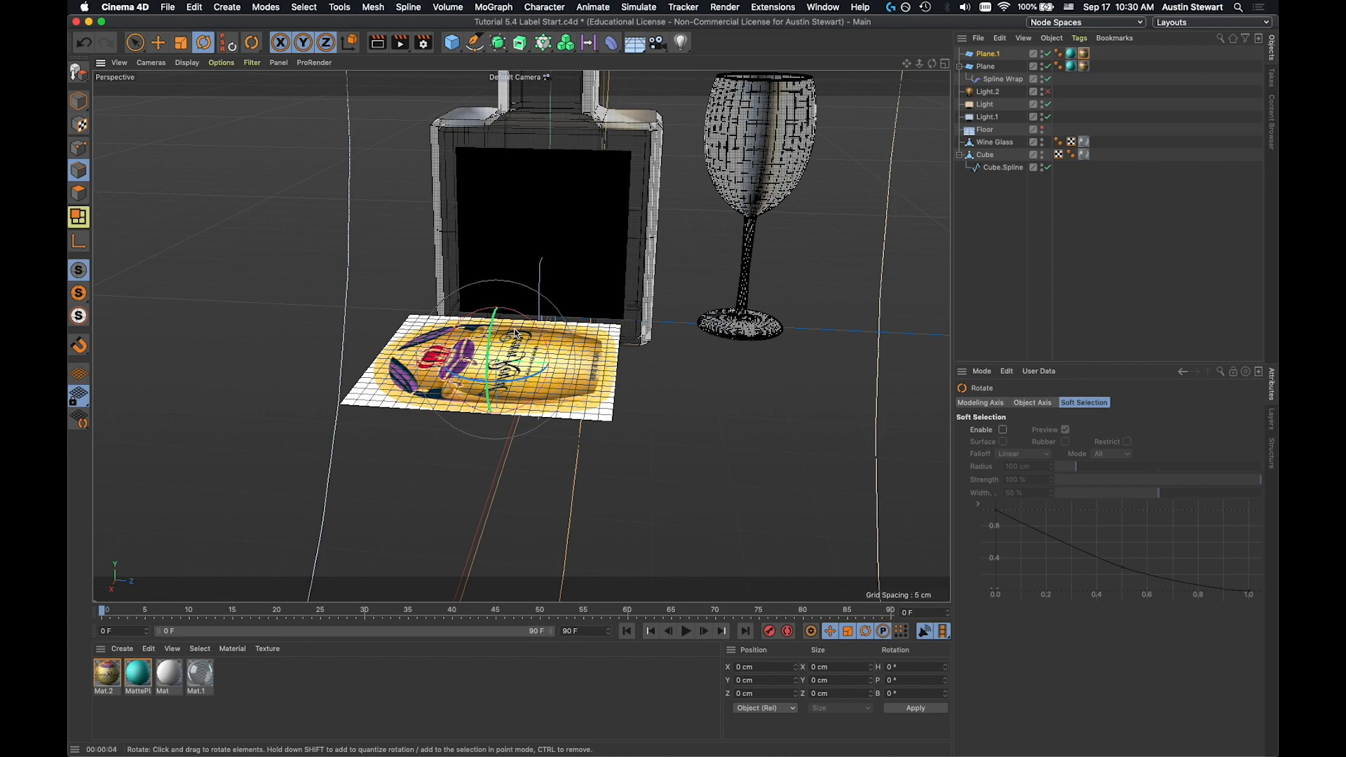
pyautogui.press('super+z')
# Step: Set the duplicated plane's orientation to +Y and render the view from above to check the label
pyautogui.click(988, 54)
pyautogui.click(1045, 483)
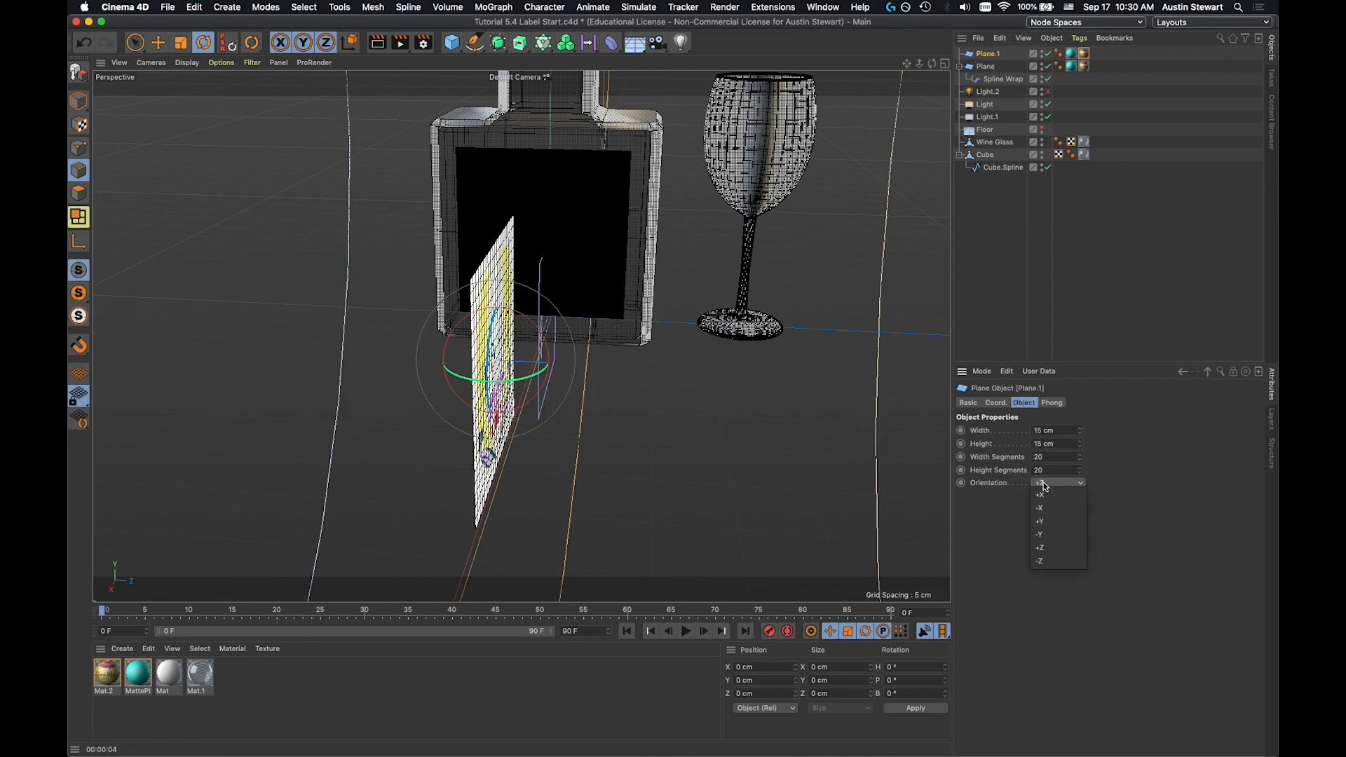
pyautogui.click(1051, 522)
pyautogui.keyDown('alt'); pyautogui.moveTo(424, 359); pyautogui.dragTo(539, 382); pyautogui.keyUp('alt')
pyautogui.scroll(4, 409, 316)
pyautogui.keyDown('alt'); pyautogui.moveTo(408, 313); pyautogui.dragTo(461, 398); pyautogui.keyUp('alt')
pyautogui.press('super+r')
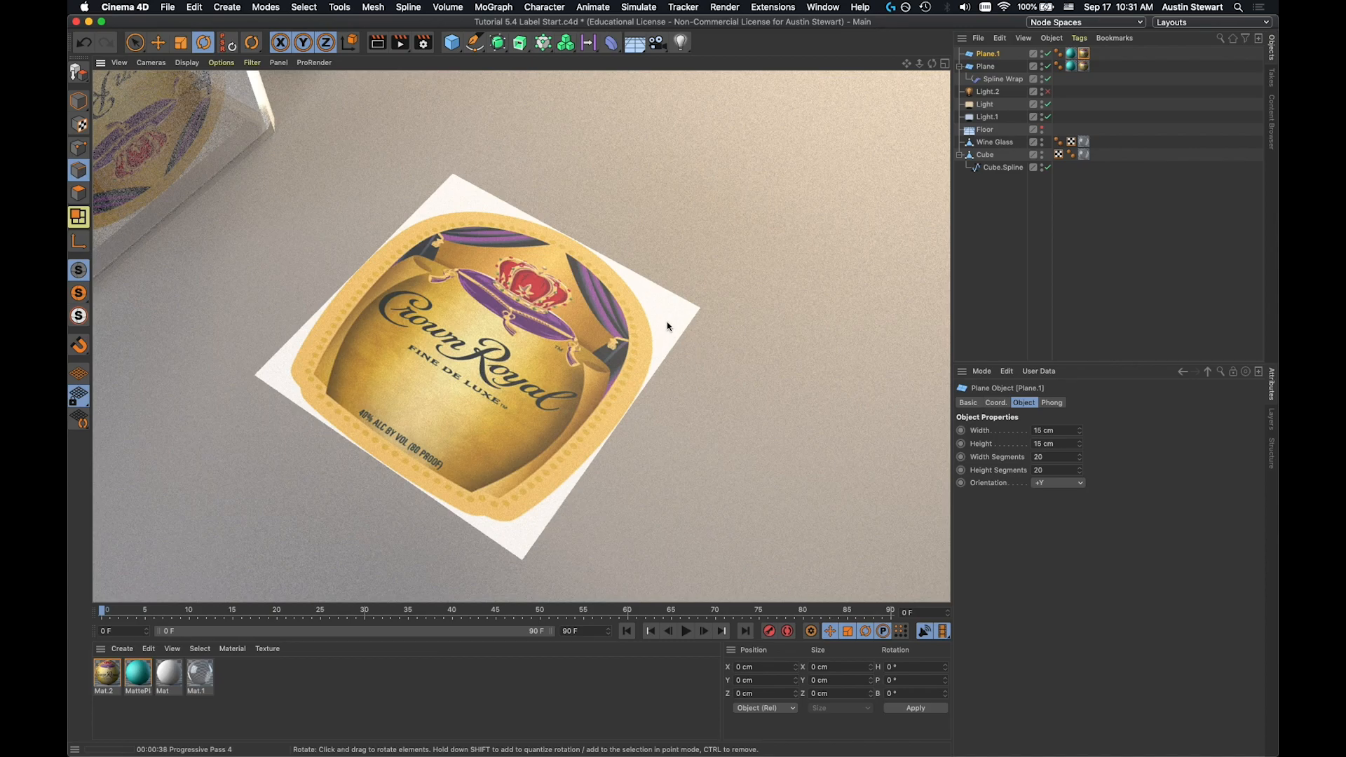
# Step: Enable the Alpha channel on the label material Mat.2 and render the view with the label unobstructed
pyautogui.doubleClick(105, 678)
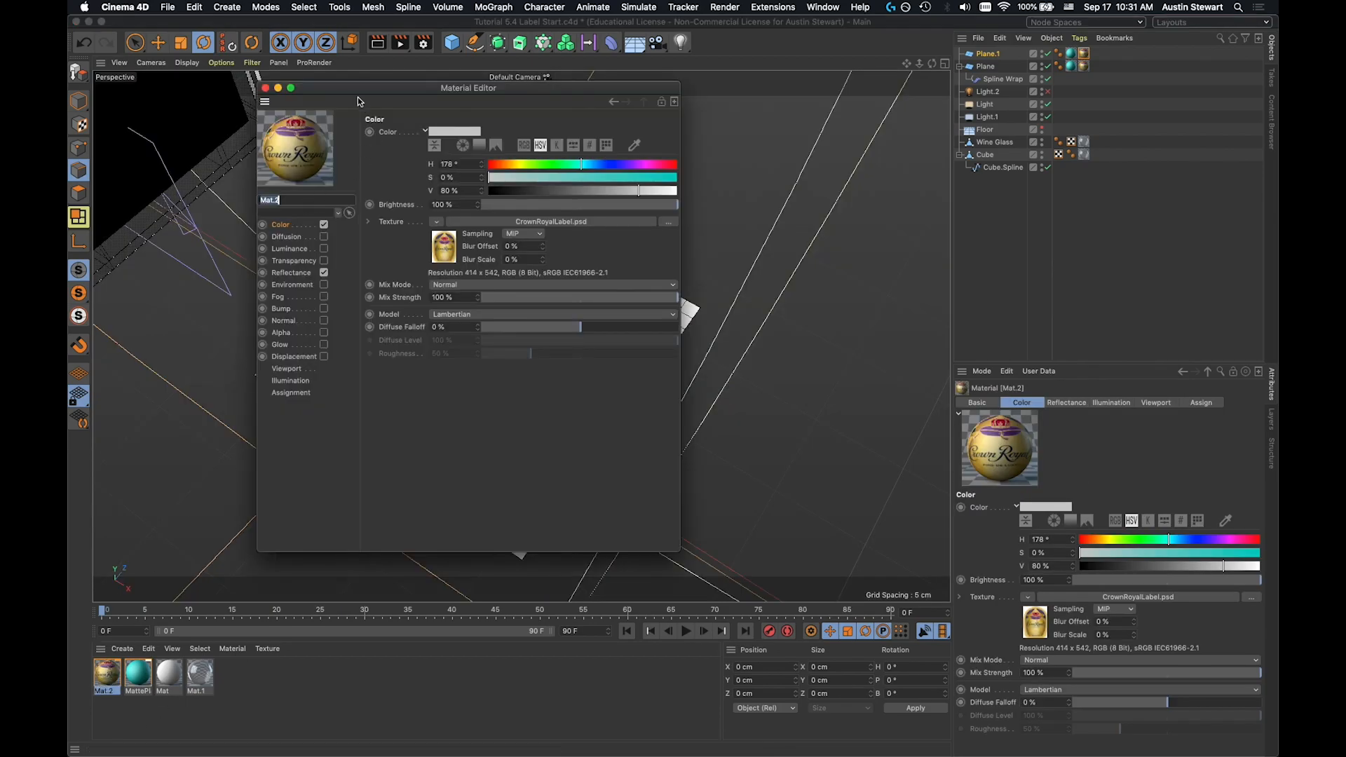
pyautogui.moveTo(359, 89); pyautogui.dragTo(813, 103)
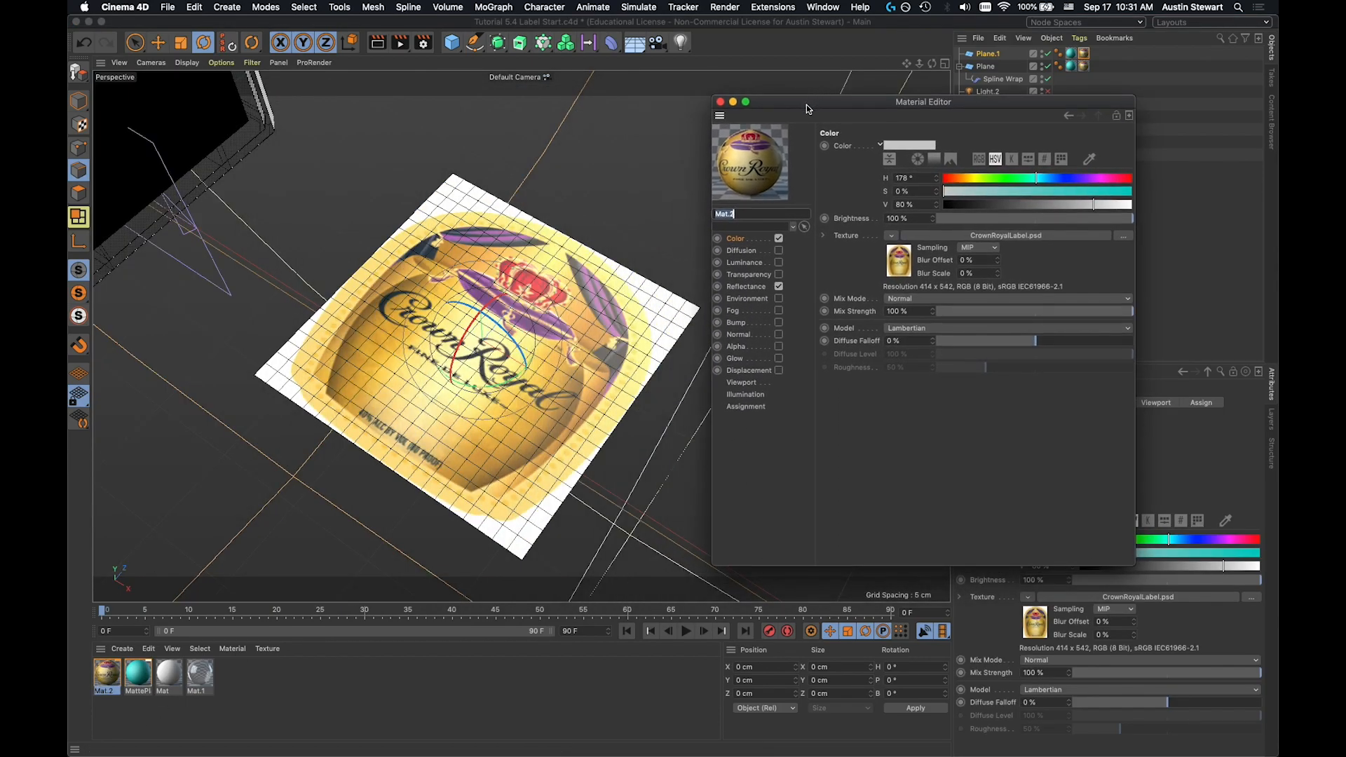
pyautogui.click(779, 348)
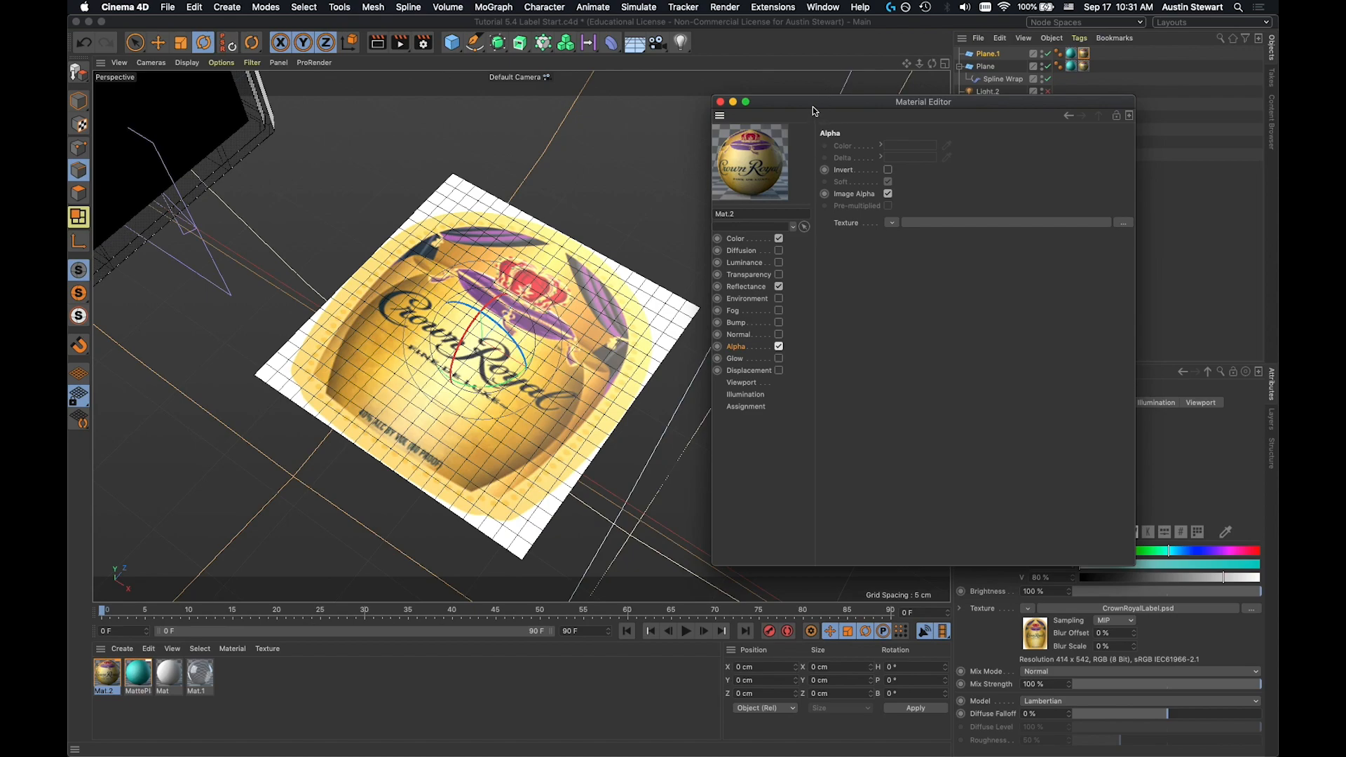
pyautogui.moveTo(811, 103); pyautogui.dragTo(933, 157)
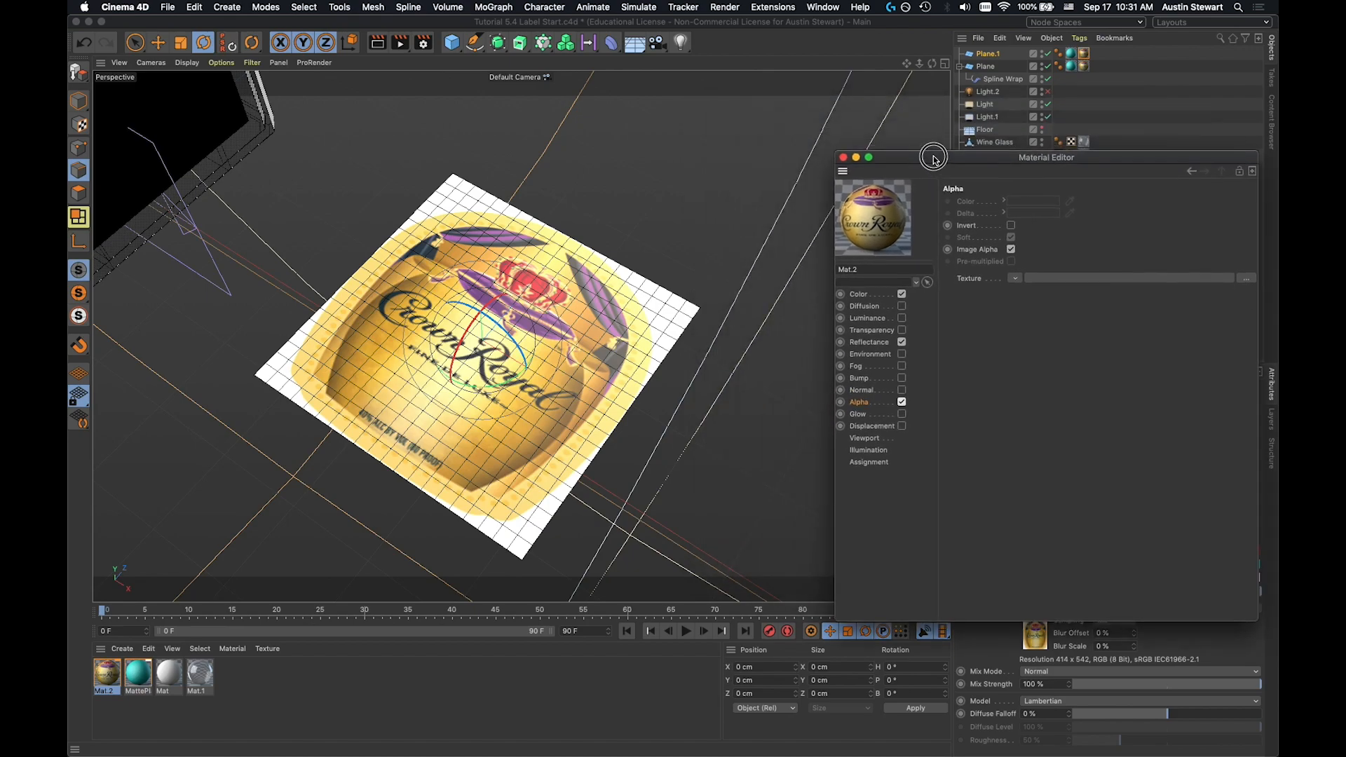
pyautogui.click(598, 326)
pyautogui.press('super+r')
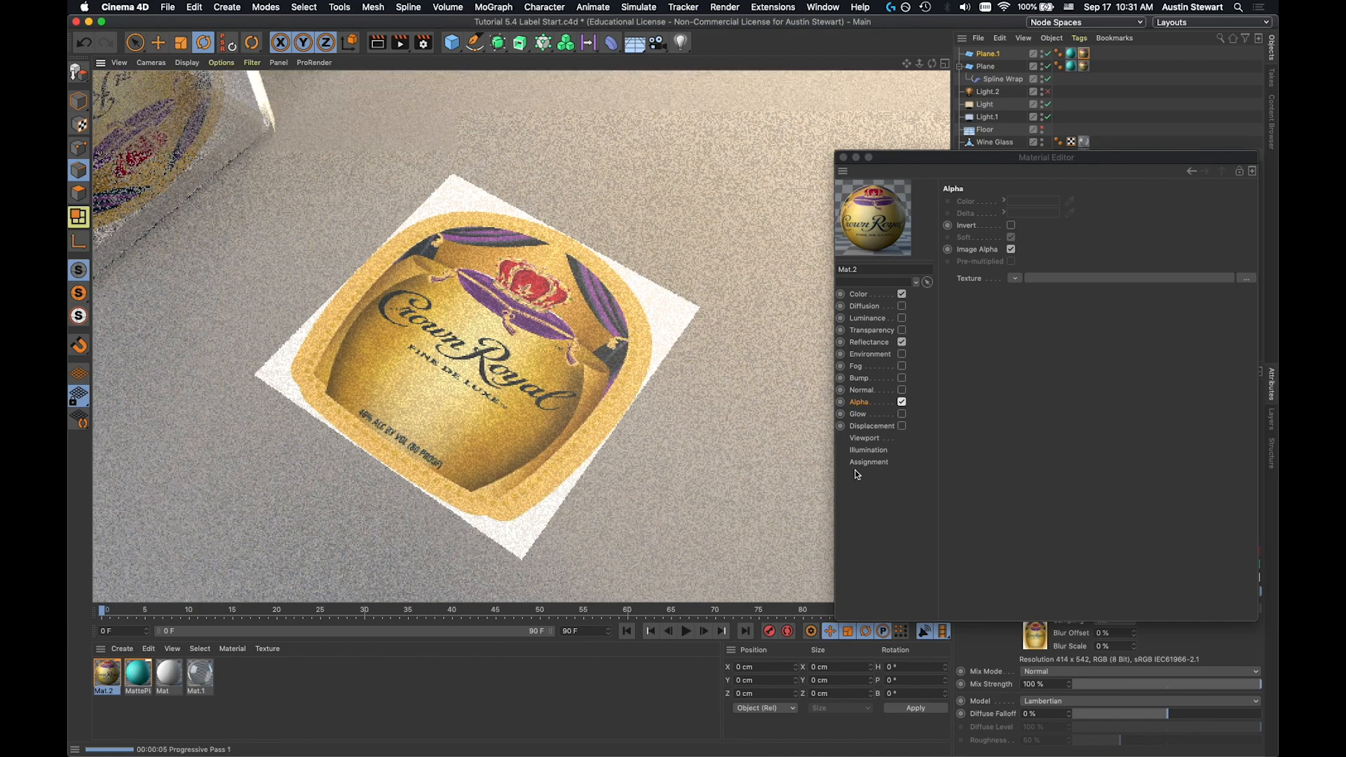
# Step: Load CrownRoyalLabel.psd as the Alpha channel's texture and render the view to check the cutout
pyautogui.moveTo(982, 160); pyautogui.dragTo(884, 103)
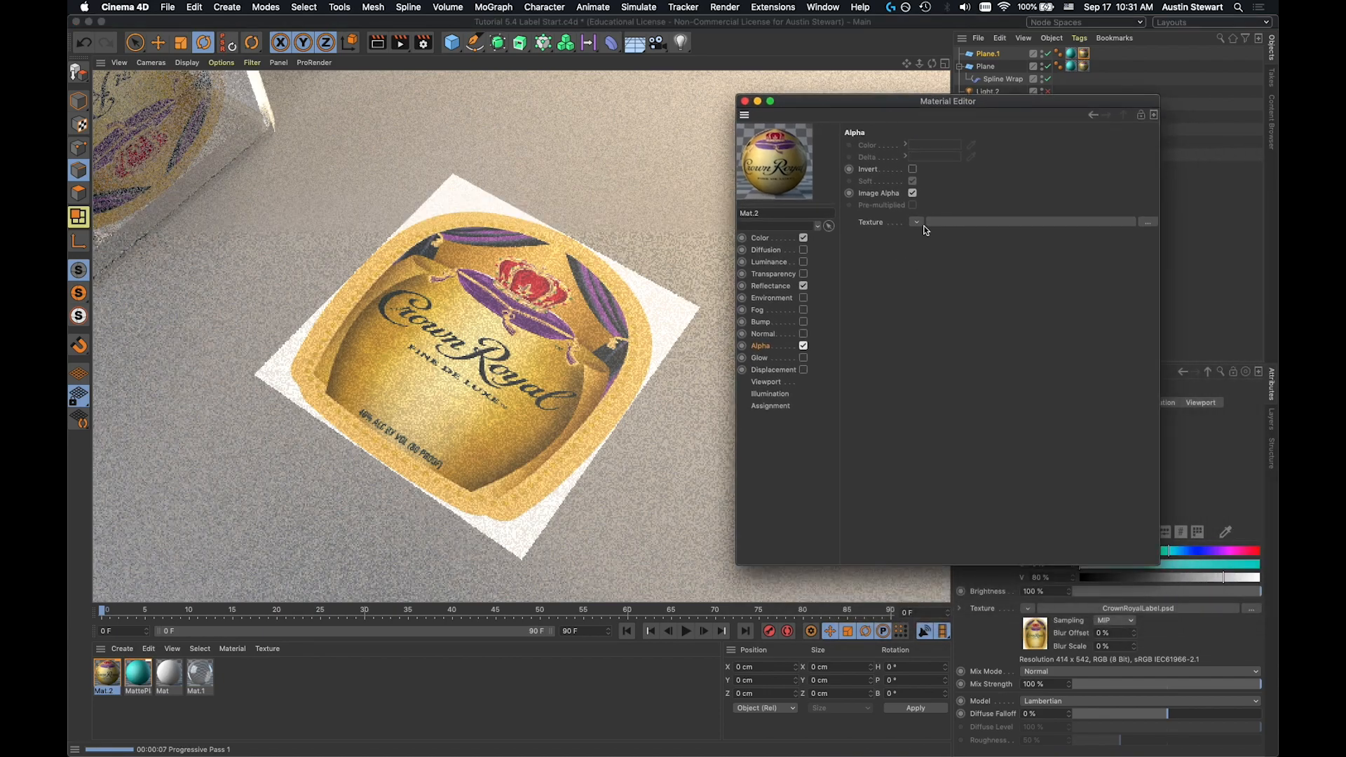
pyautogui.click(916, 221)
pyautogui.click(928, 250)
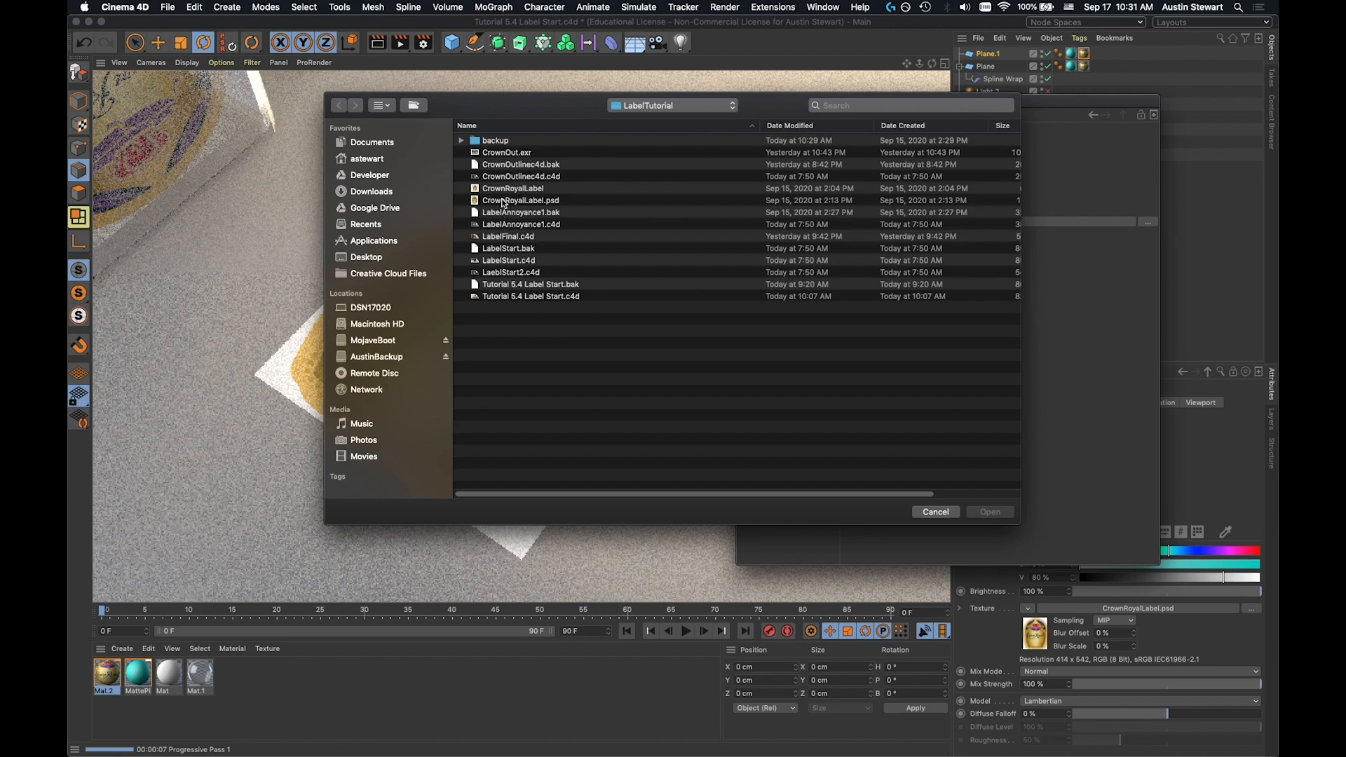
pyautogui.click(504, 201)
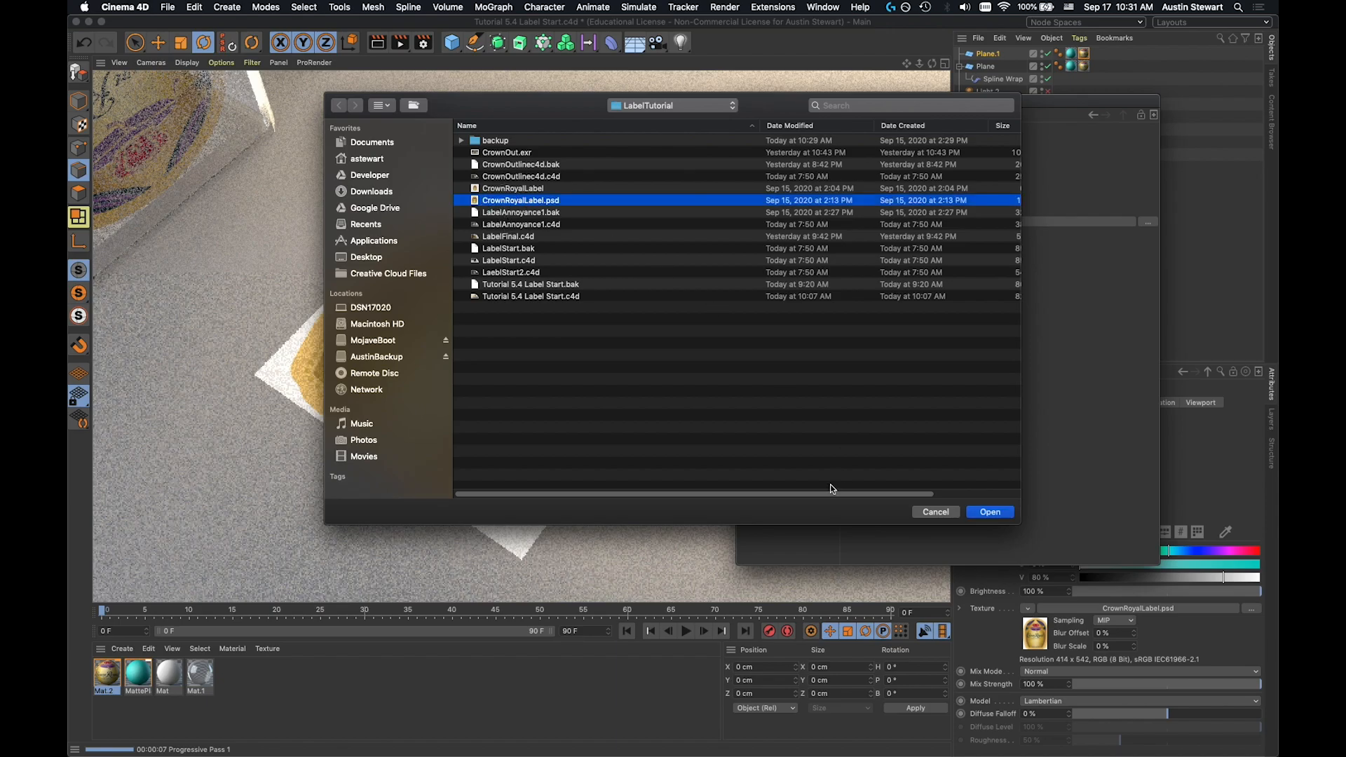
pyautogui.click(987, 512)
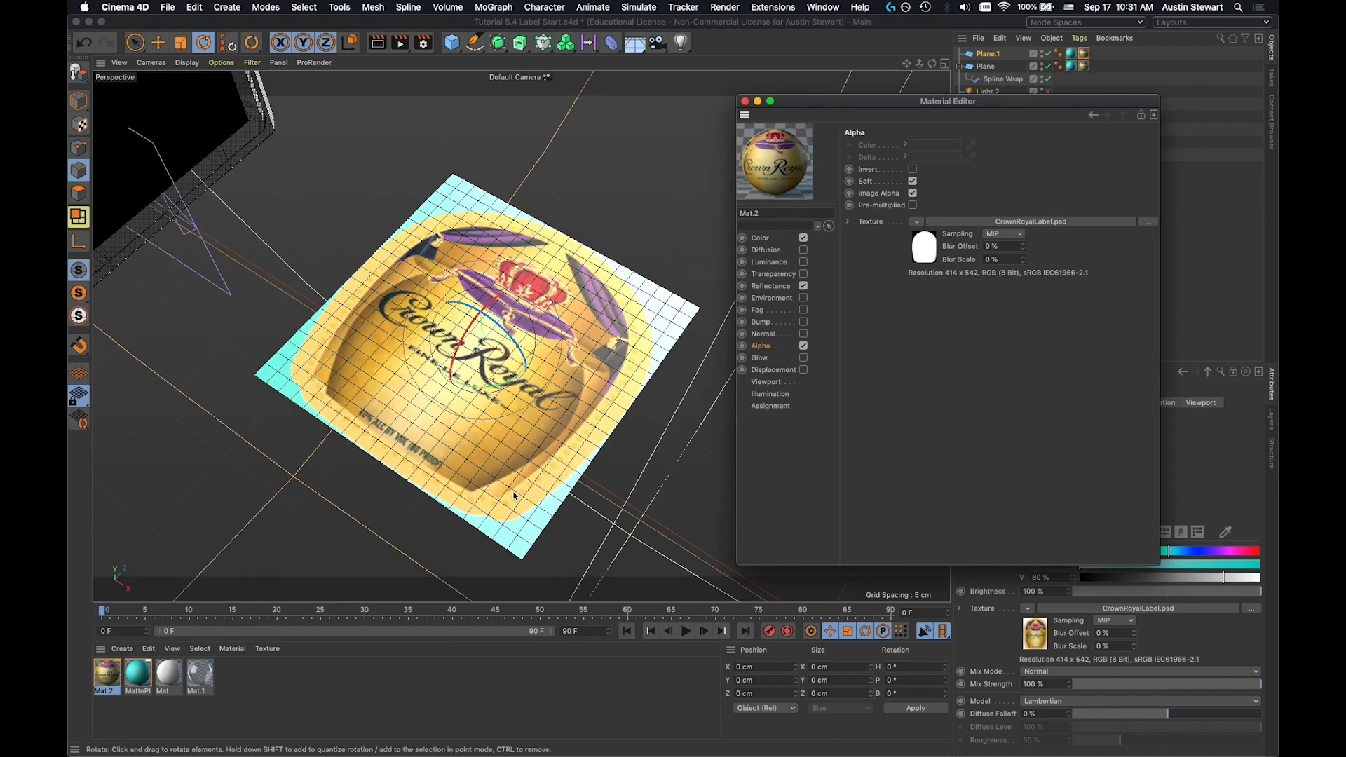
pyautogui.click(452, 203)
pyautogui.press('super+r')
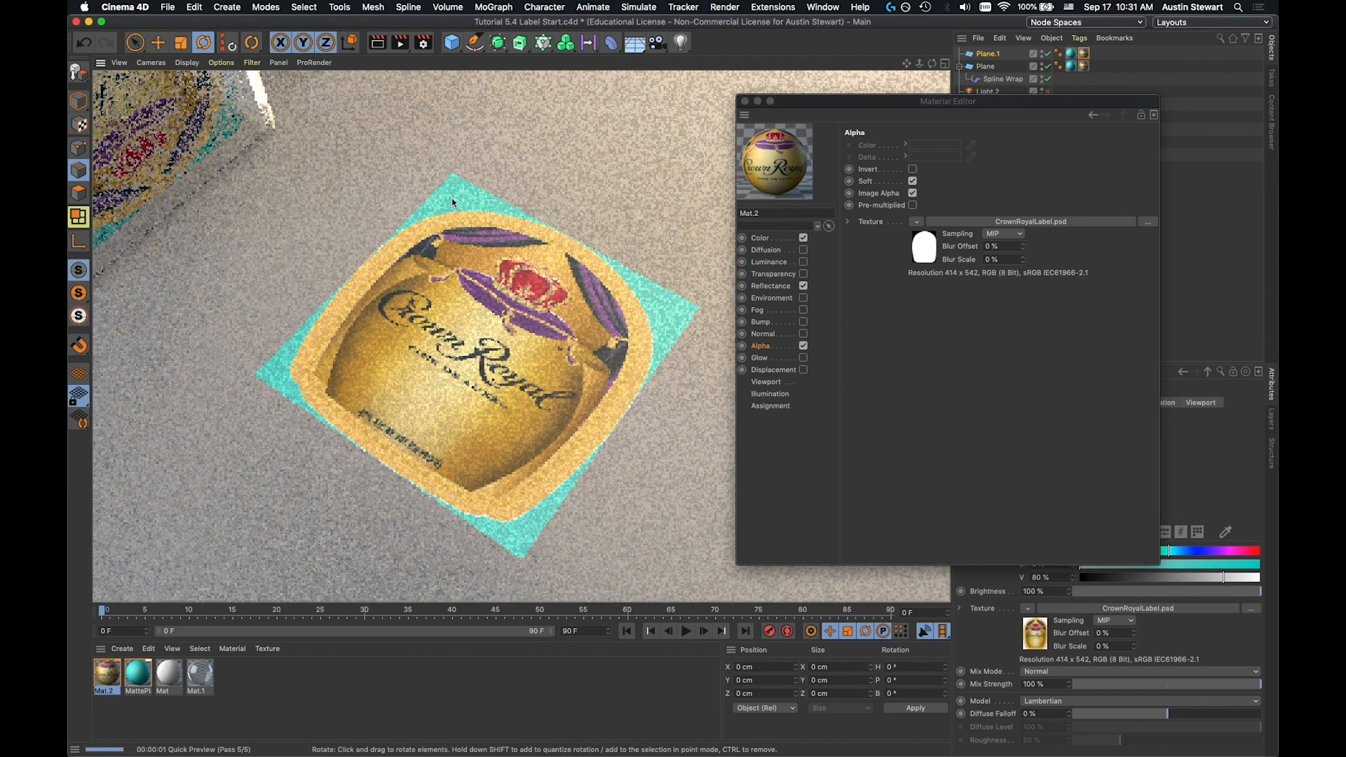
# Step: Delete the MattePlastic material tags from both Plane.1 and Plane, and render the label again
pyautogui.moveTo(844, 101); pyautogui.dragTo(894, 305)
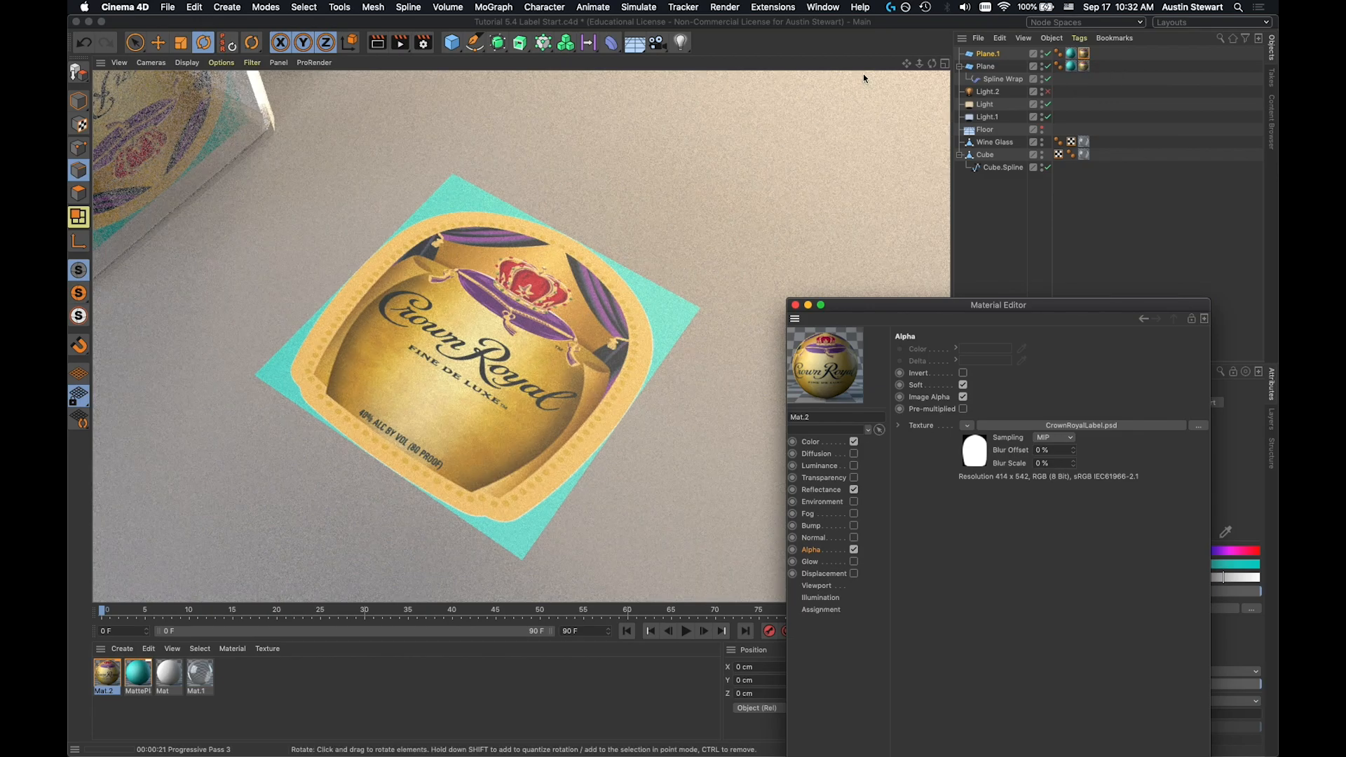
pyautogui.click(1071, 55)
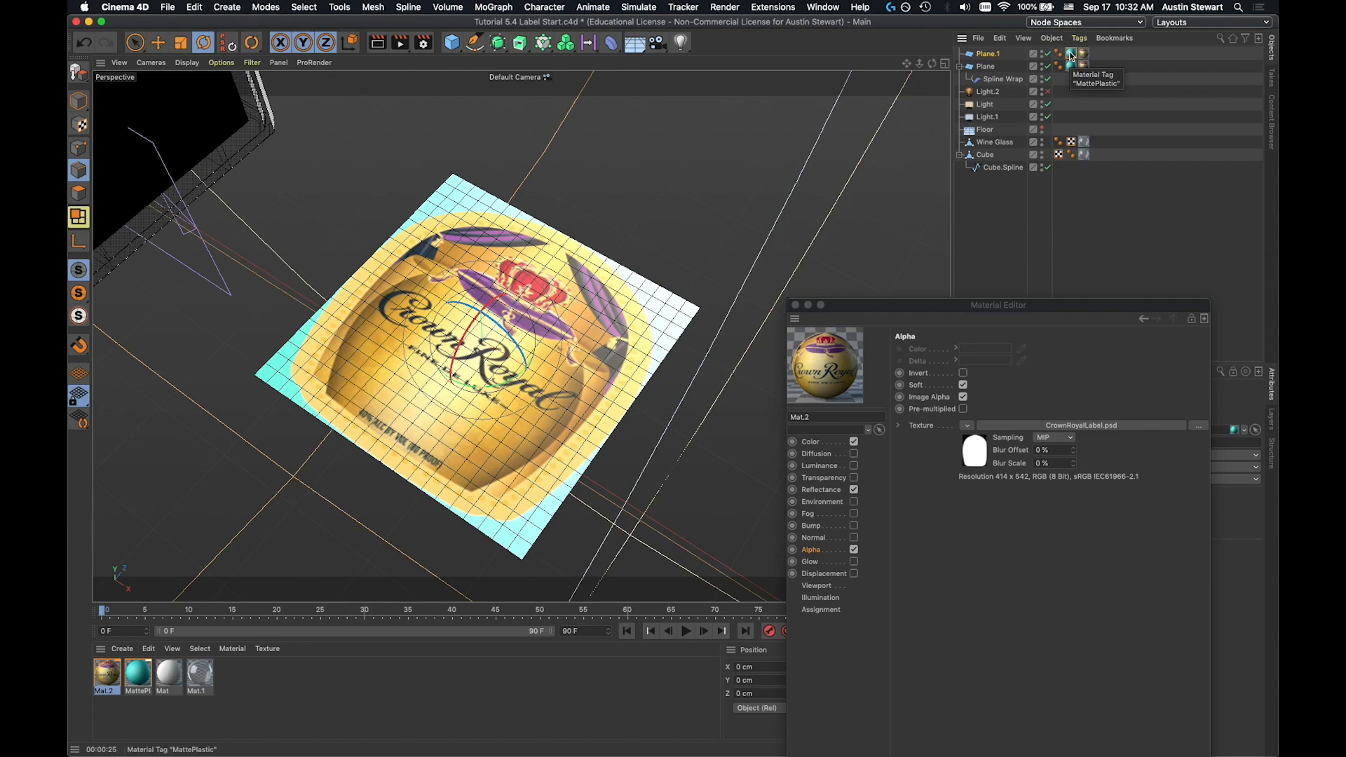
pyautogui.moveTo(1071, 54); pyautogui.dragTo(1072, 67)
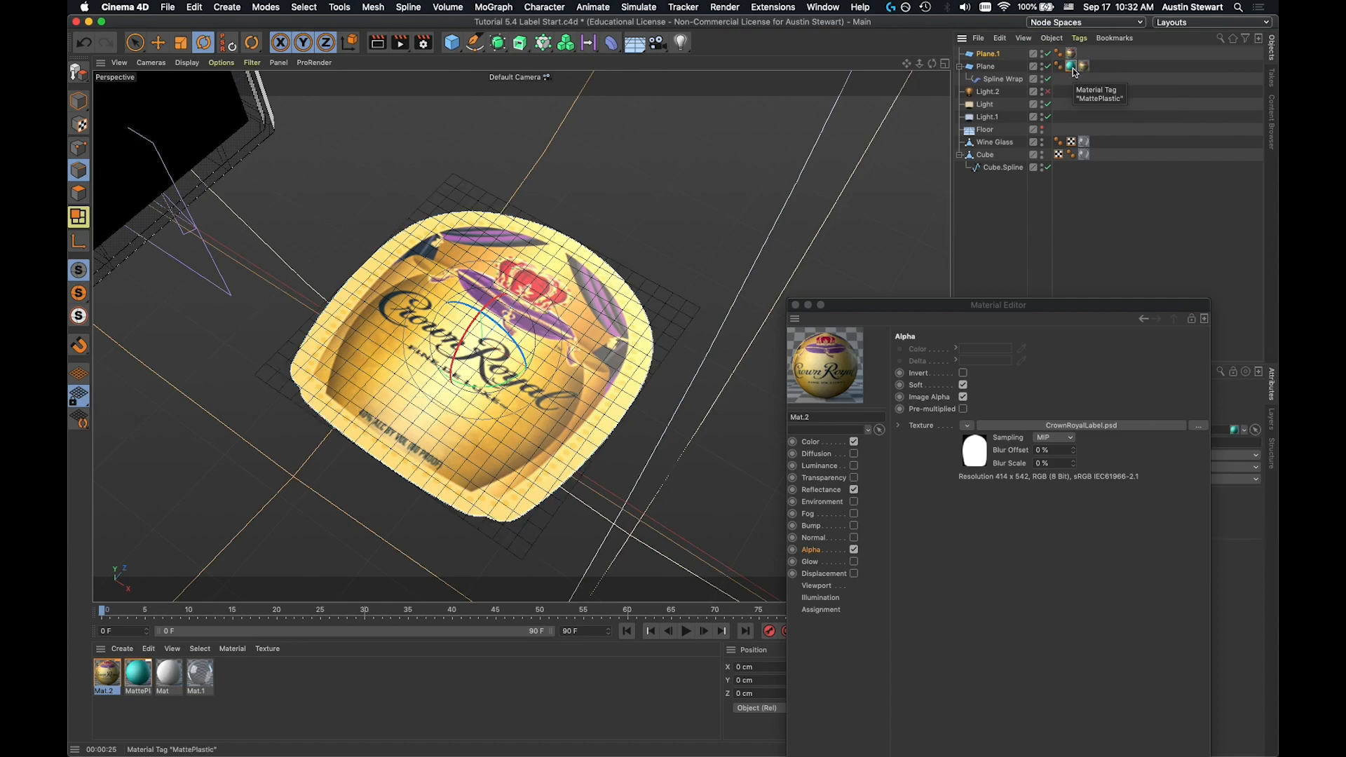
pyautogui.press('Delete')
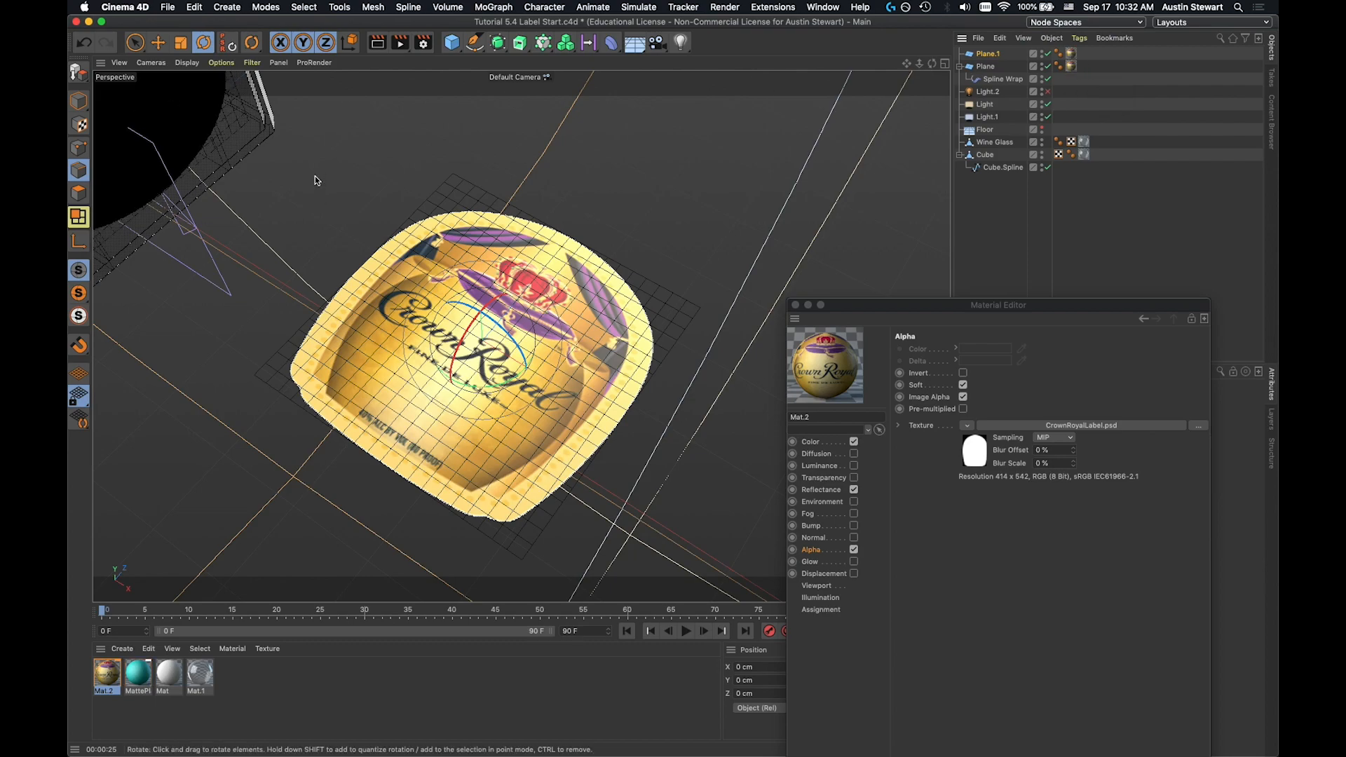
pyautogui.press('super+r')
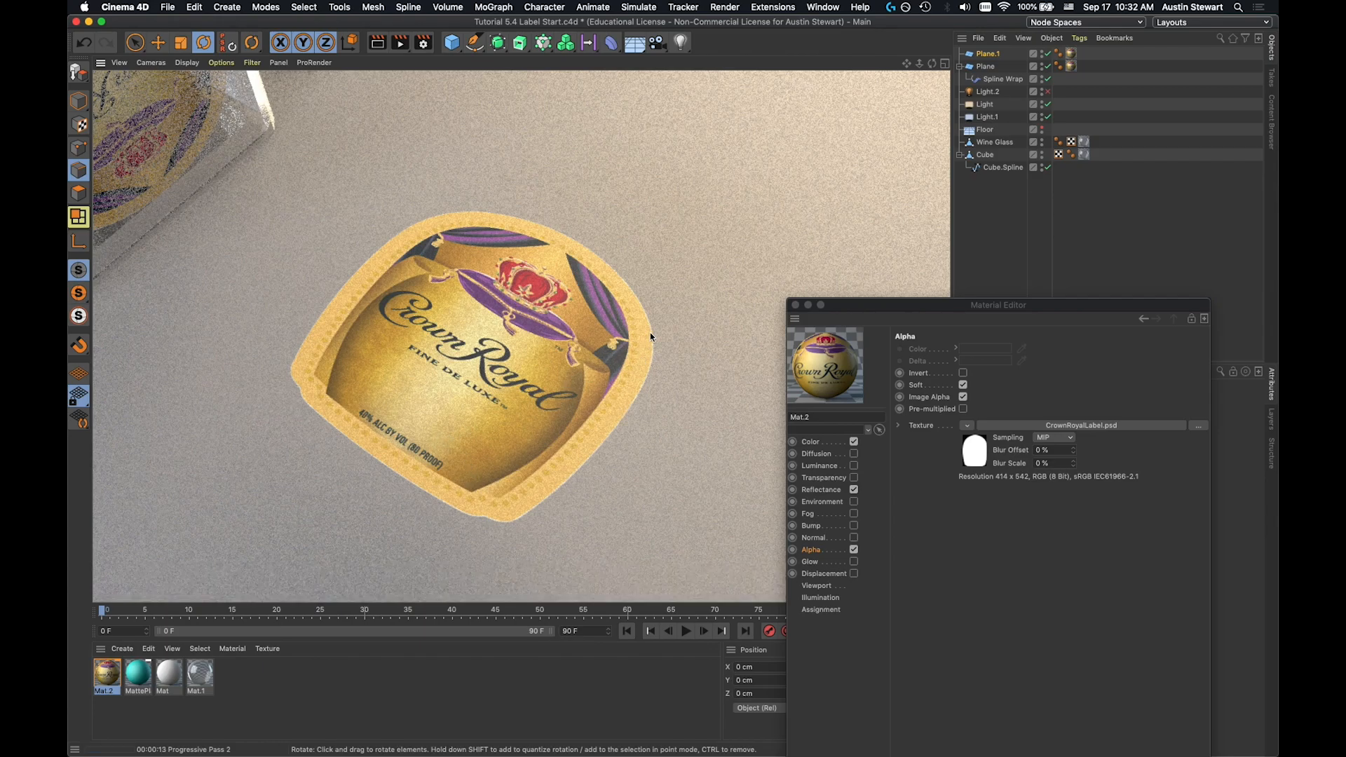
# Step: Render a close-up of the label's curved outer edge to examine the quality of the alpha cutout
pyautogui.scroll(10, 650, 336)
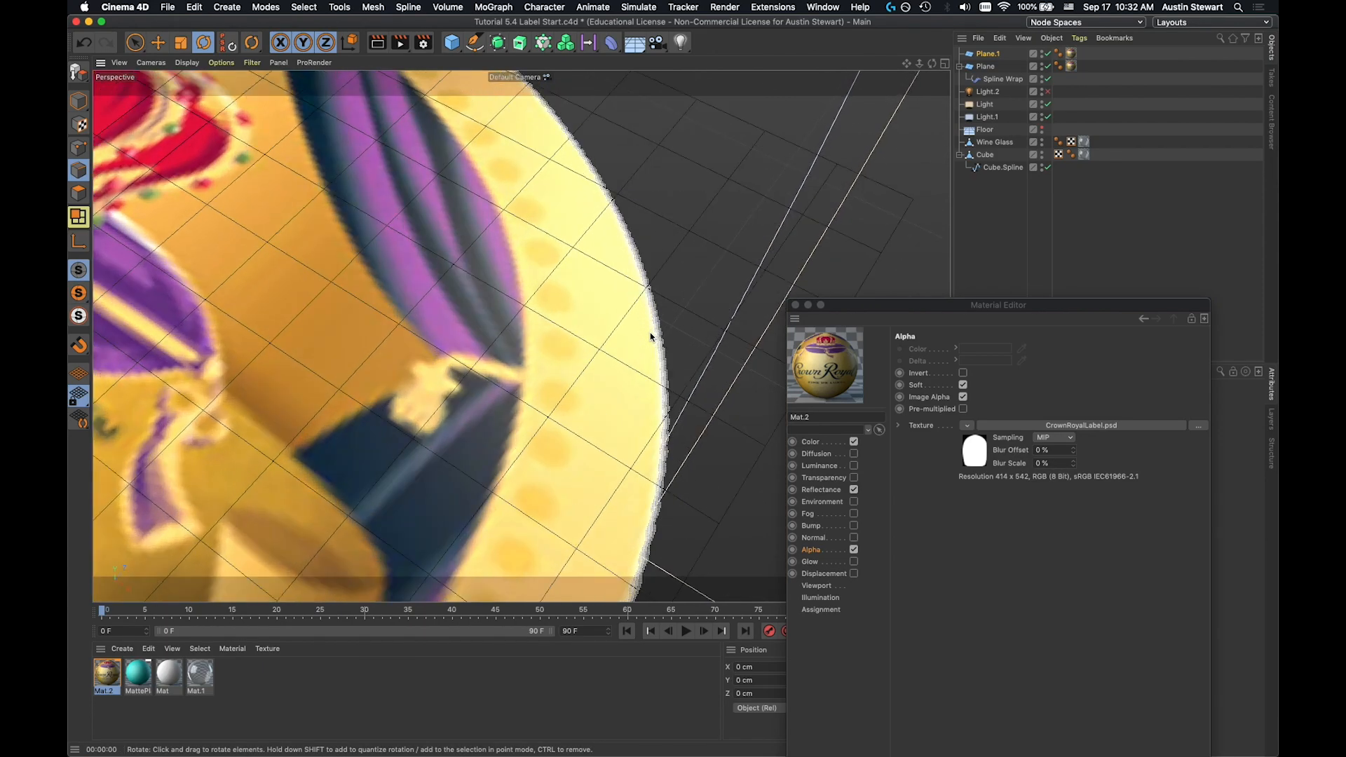
pyautogui.scroll(5, 649, 333)
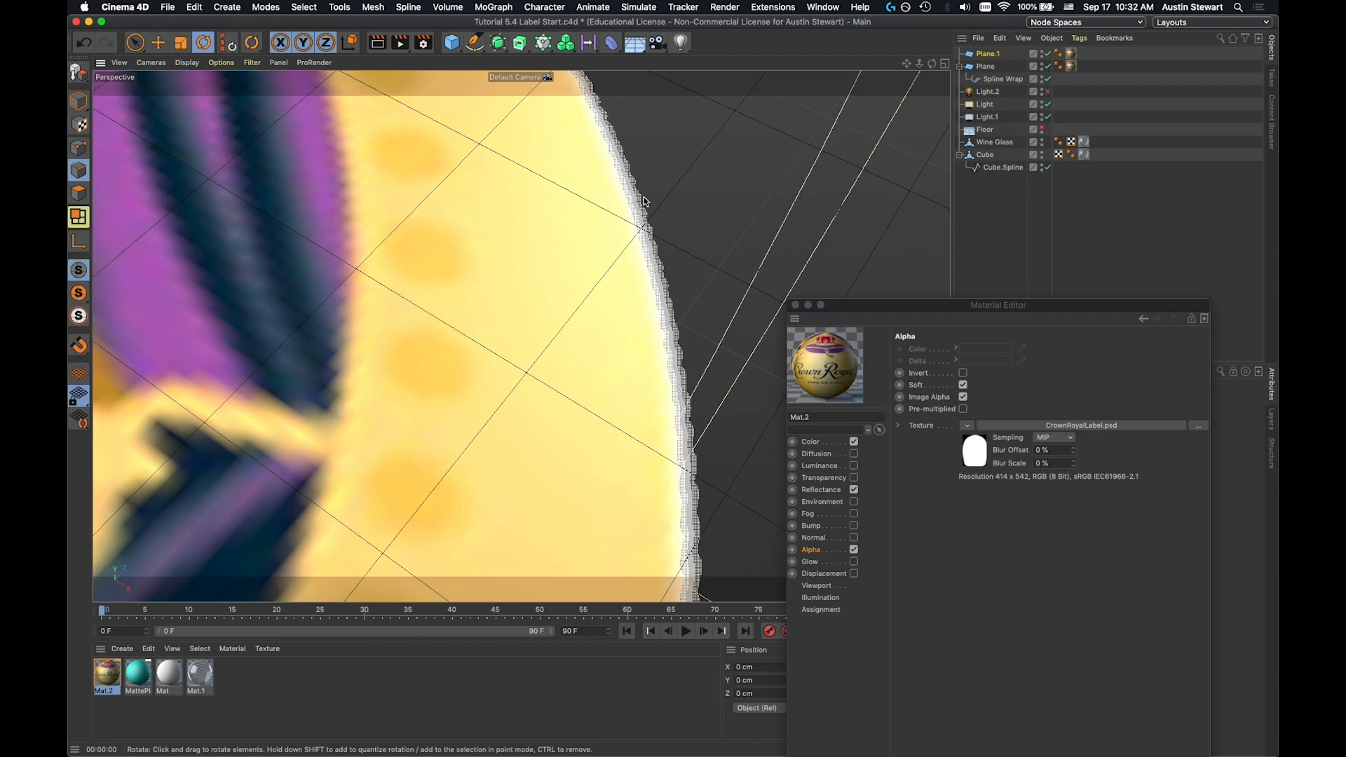
pyautogui.press('super+r')
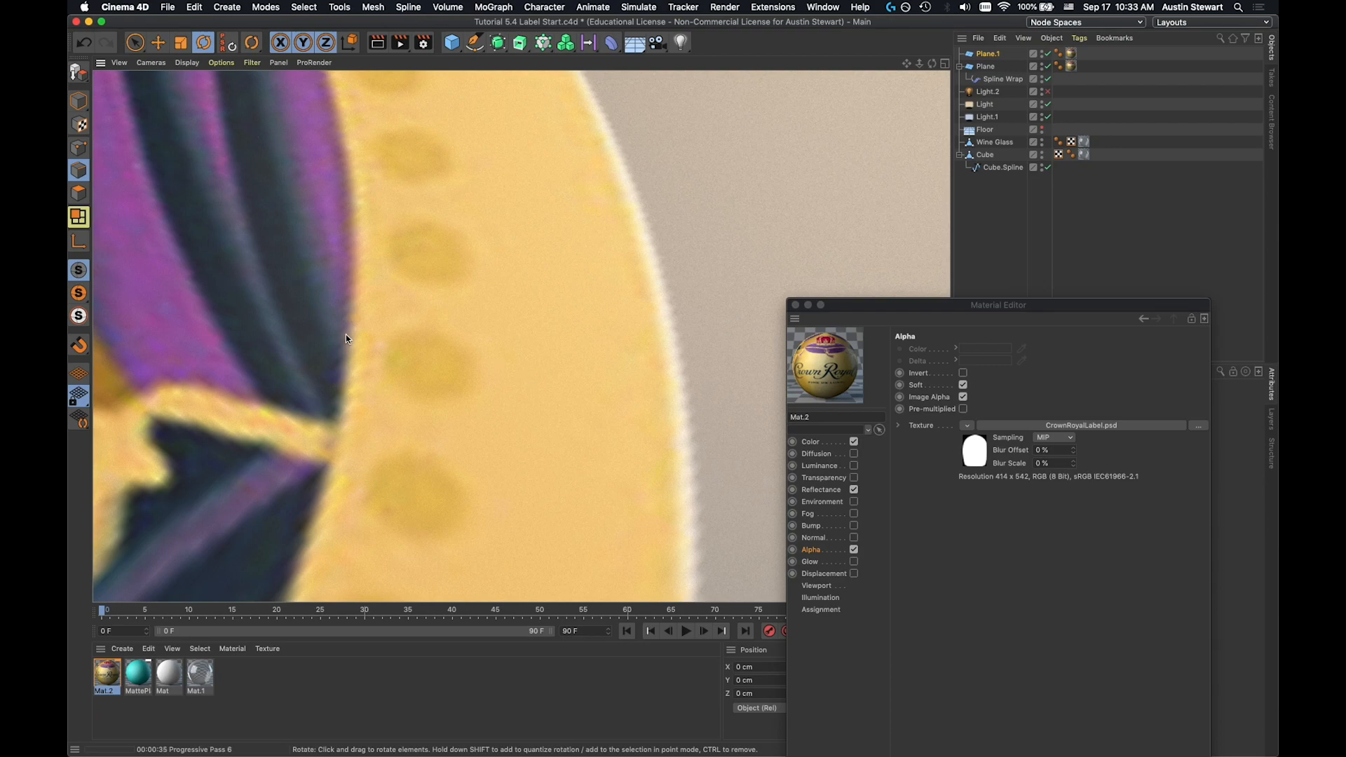
pyautogui.keyDown('alt'); pyautogui.moveTo(325, 361); pyautogui.dragTo(193, 293); pyautogui.keyUp('alt')
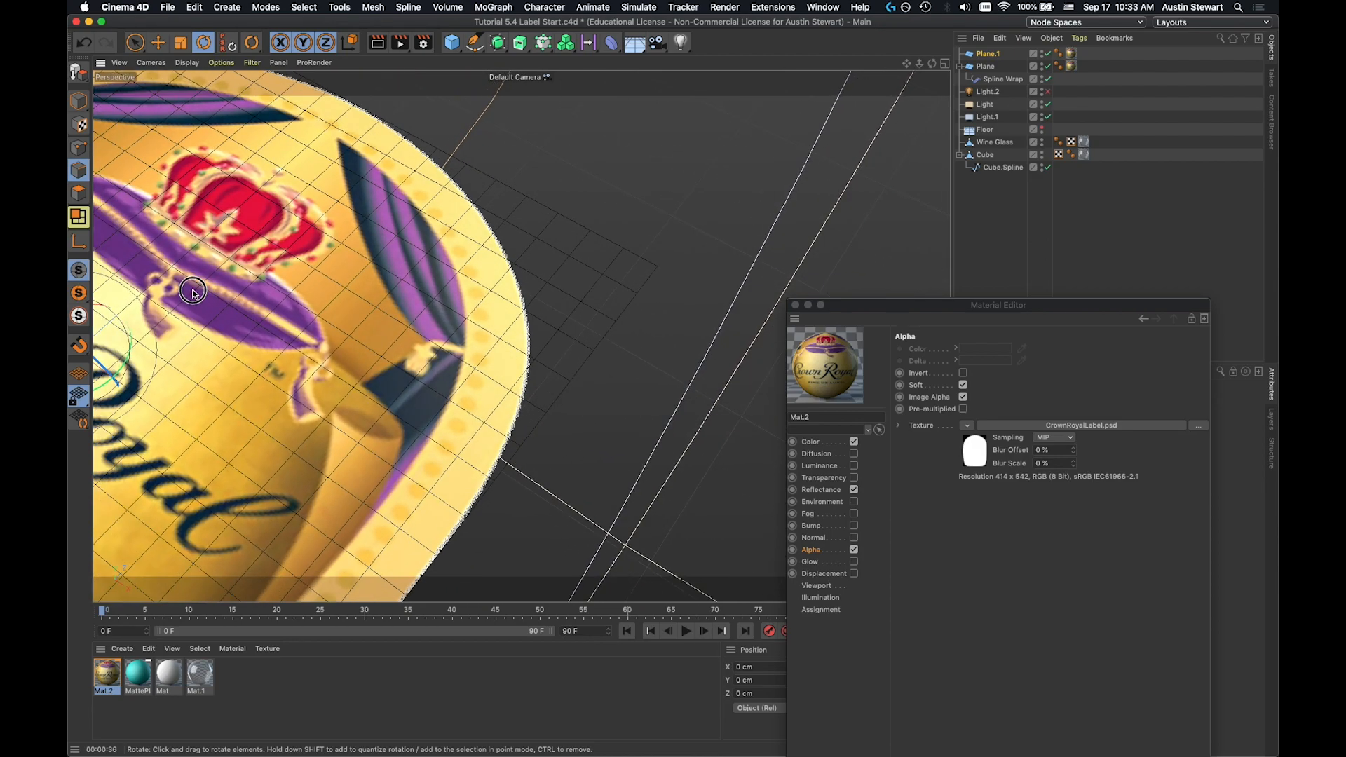